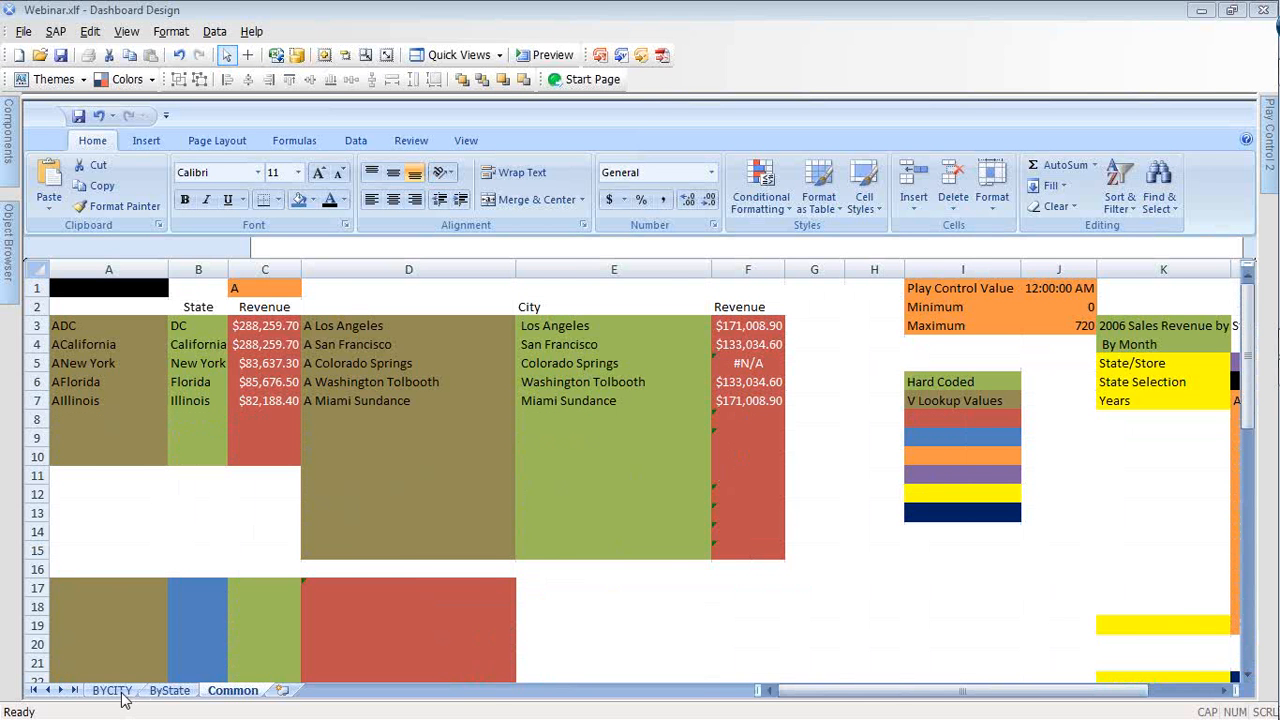
Examine the BYCITY and ByState sheets, including the concatenated lookup key formula in BYCITY cell A27
left_click(112, 690)
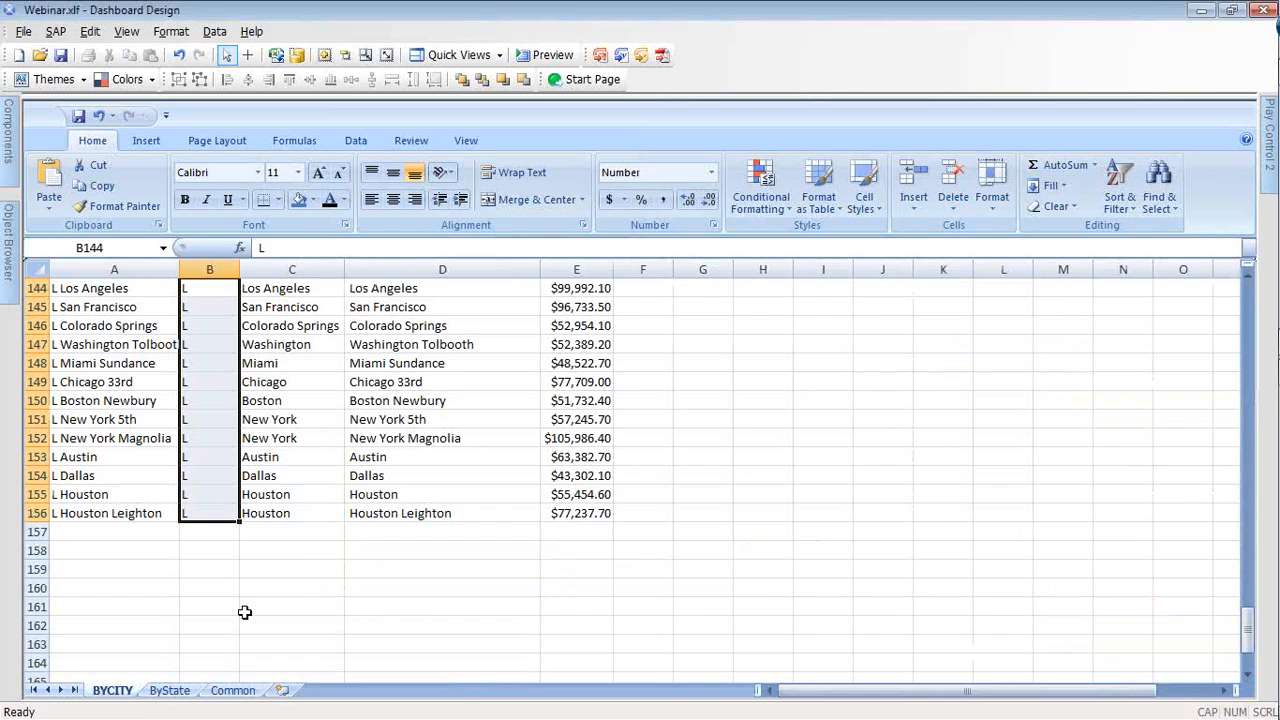
left_click(170, 691)
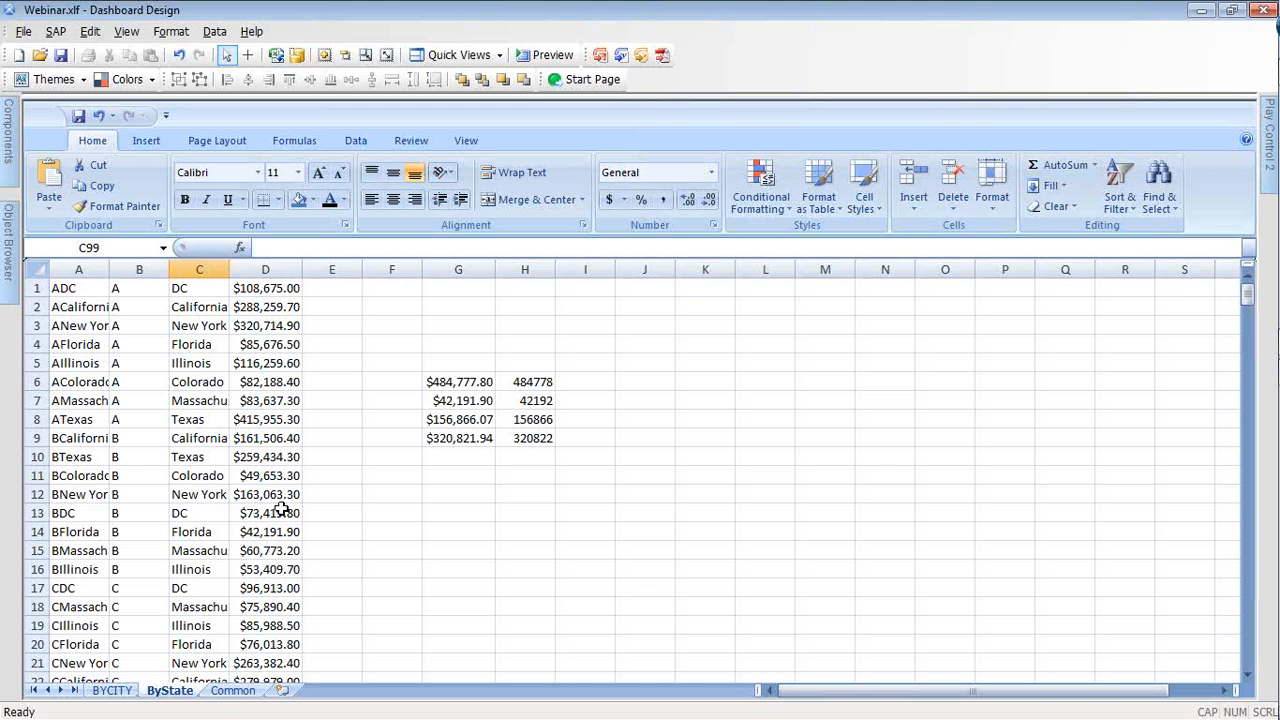
left_click(113, 691)
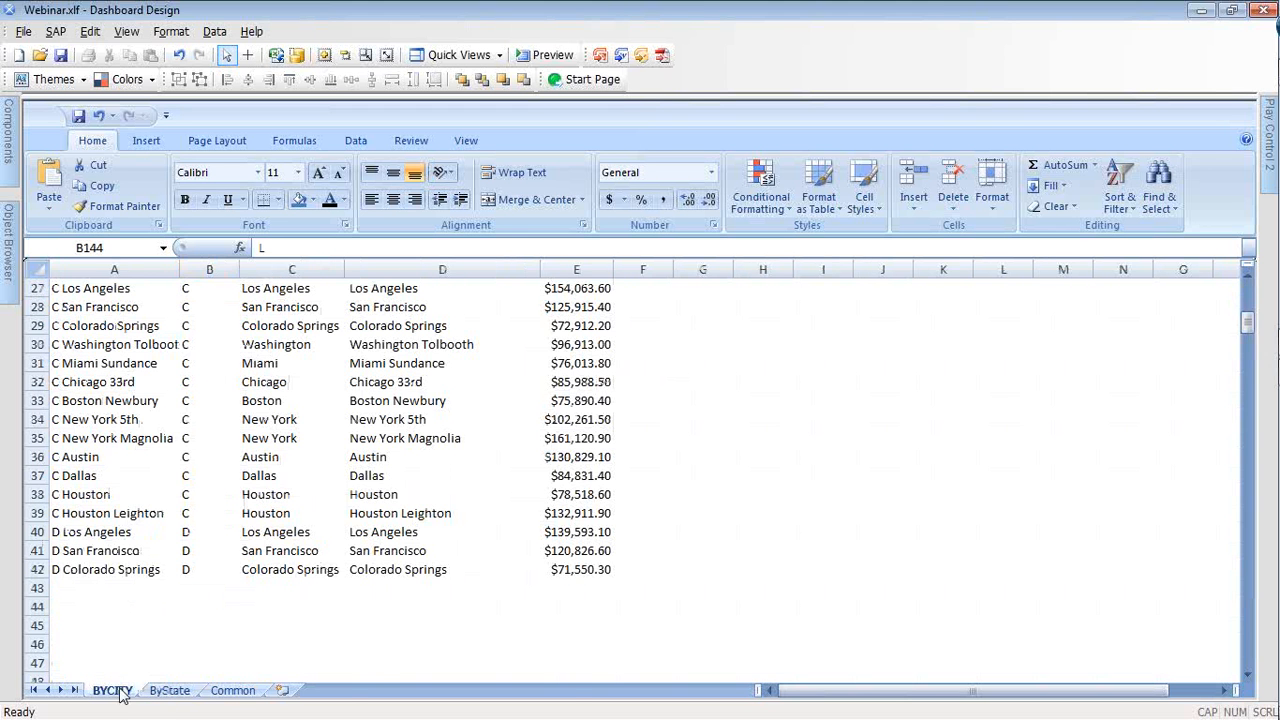
left_click(129, 289)
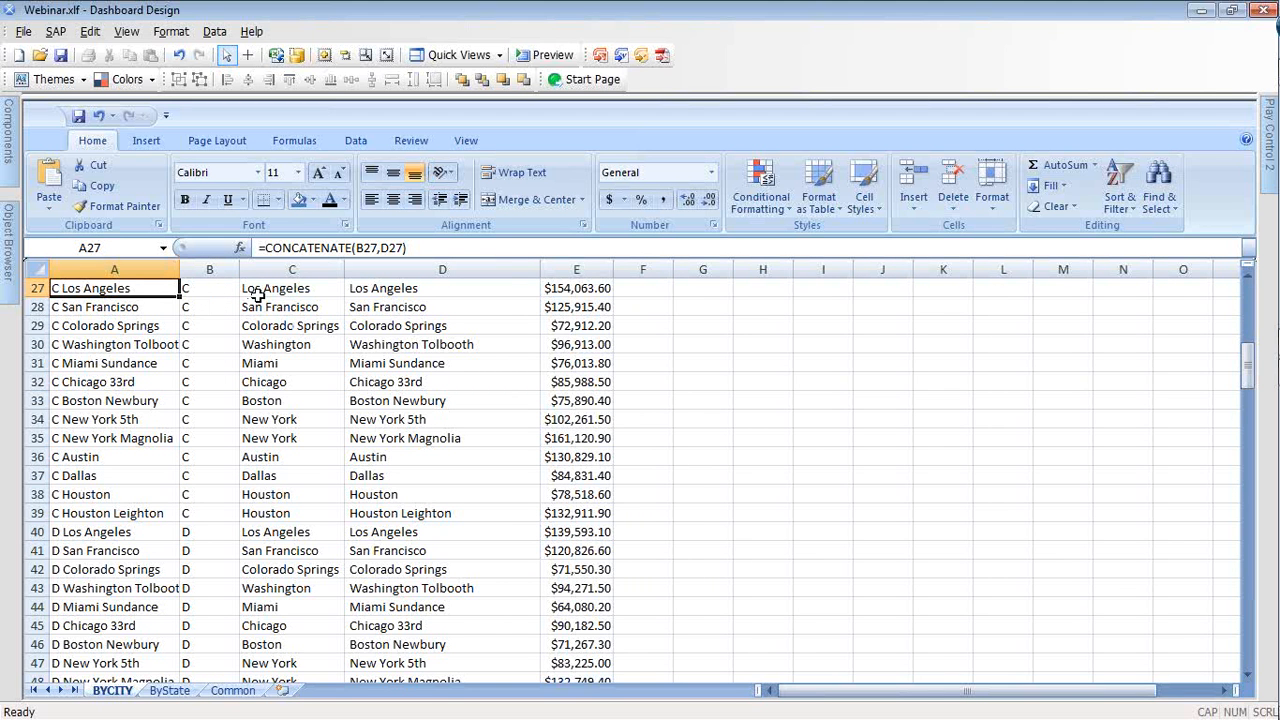
left_click(170, 691)
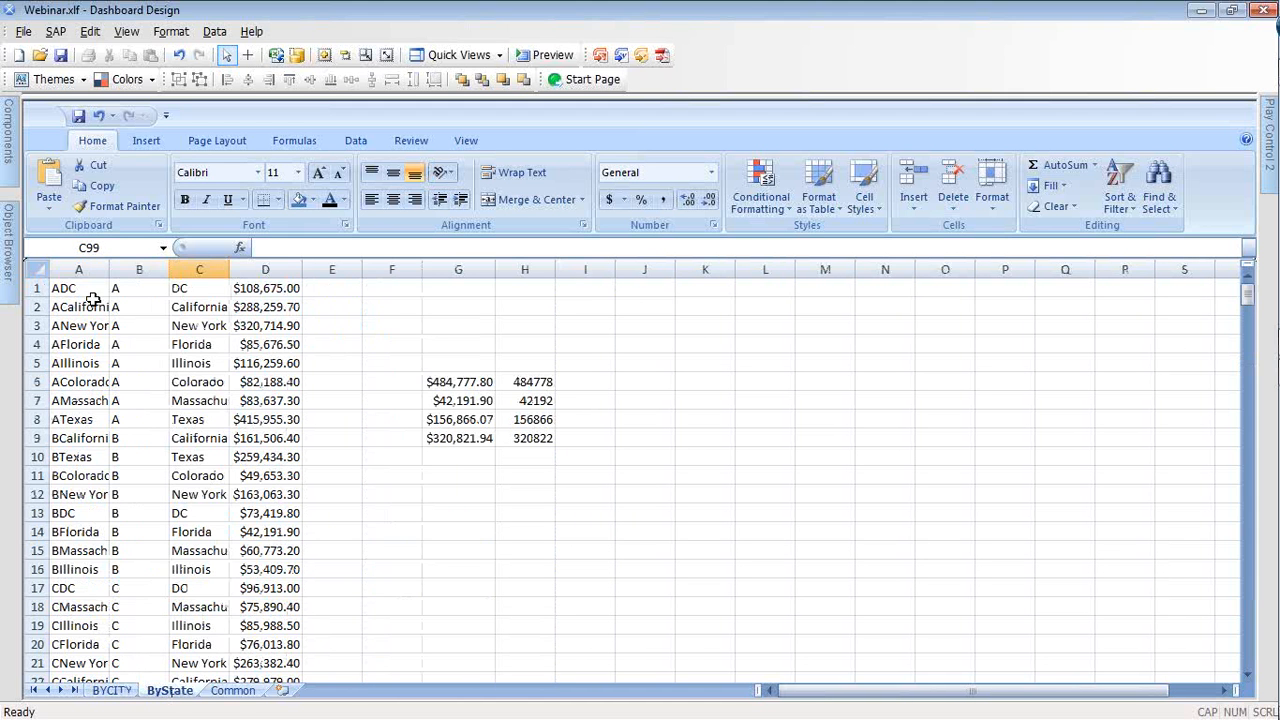
Examine the Common sheet's period formula in C1, the city lookup key in D3 and the label and timer cells
left_click(232, 691)
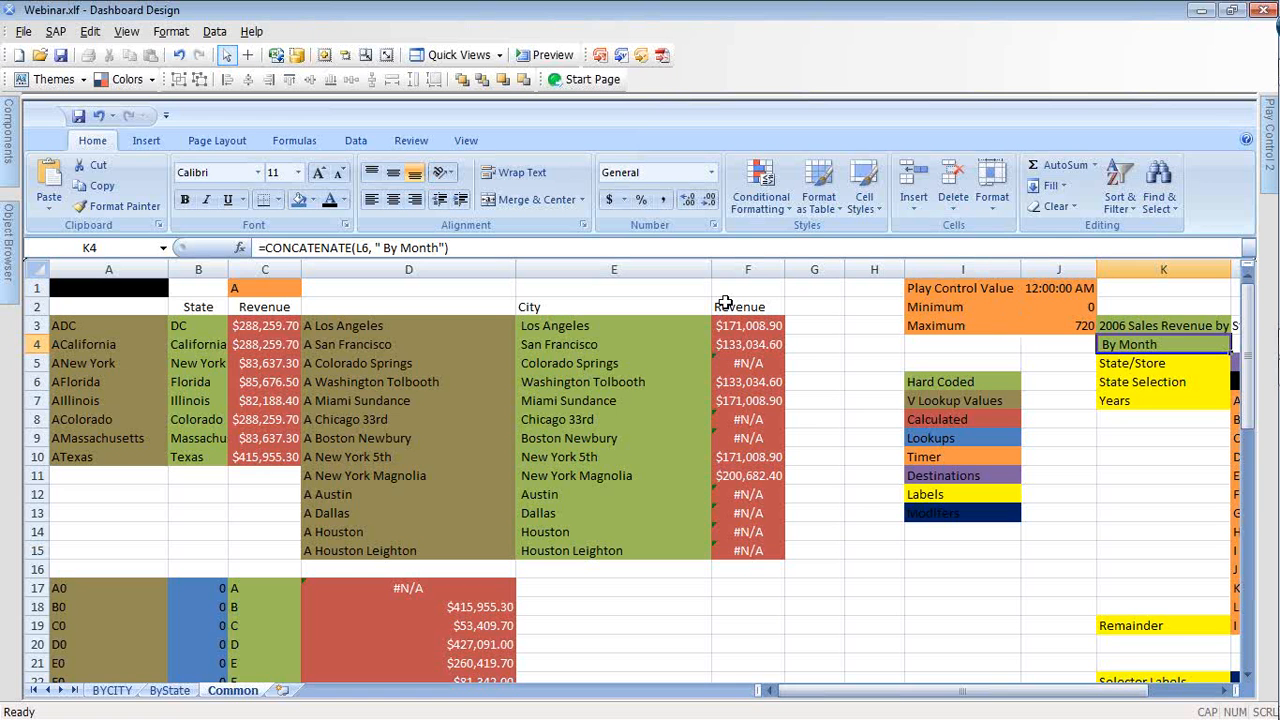
left_click(298, 291)
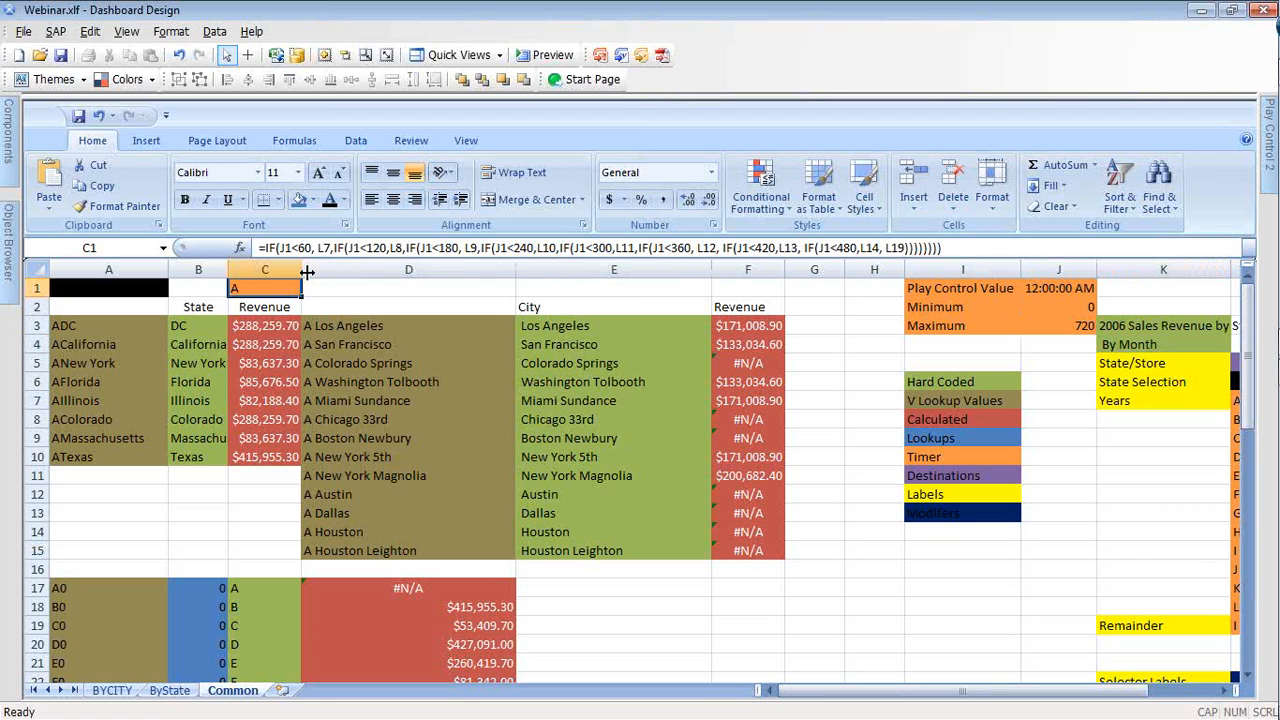
left_click_drag(886, 694, 749, 674)
left_click(357, 327)
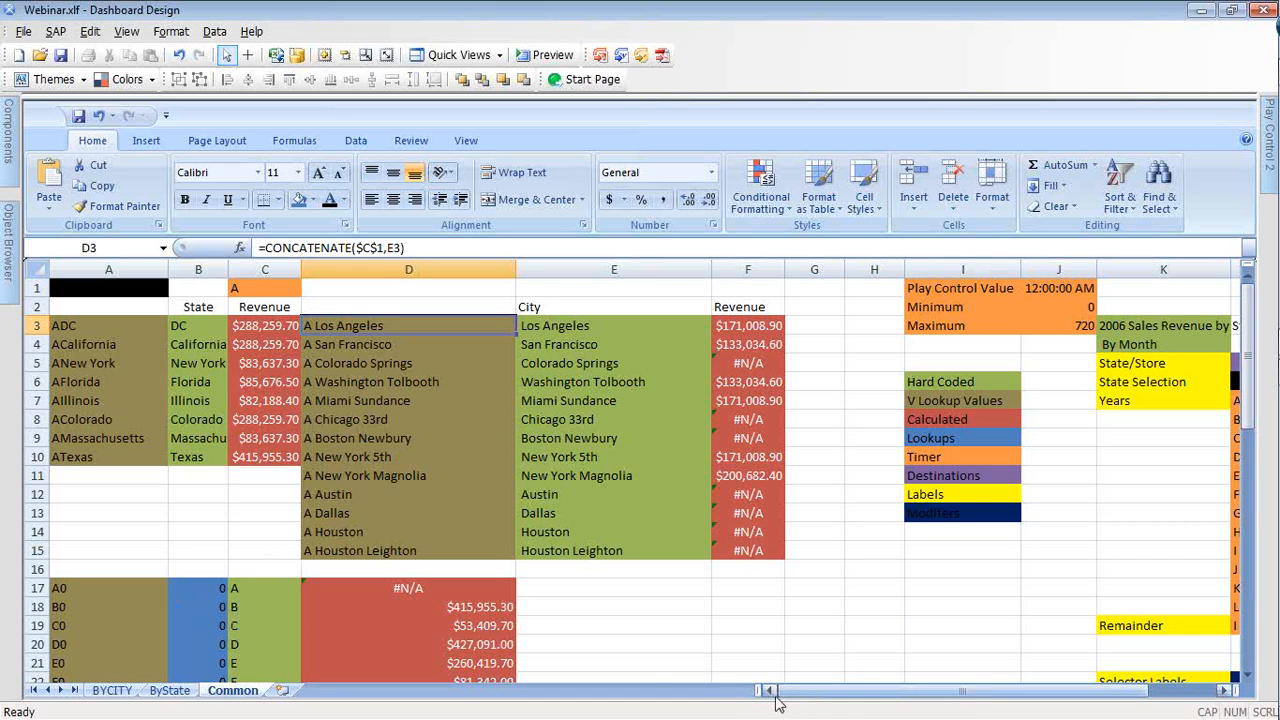
left_click_drag(816, 701, 838, 700)
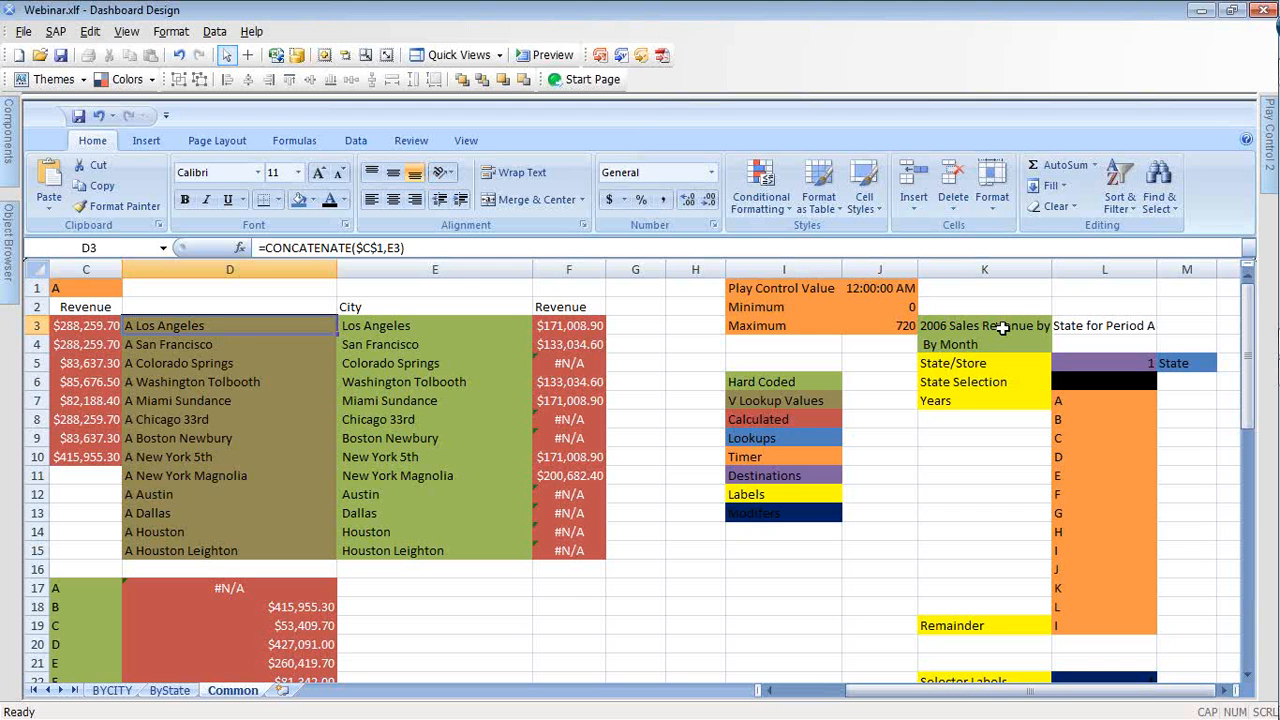
scroll(1001, 328, "down", 1)
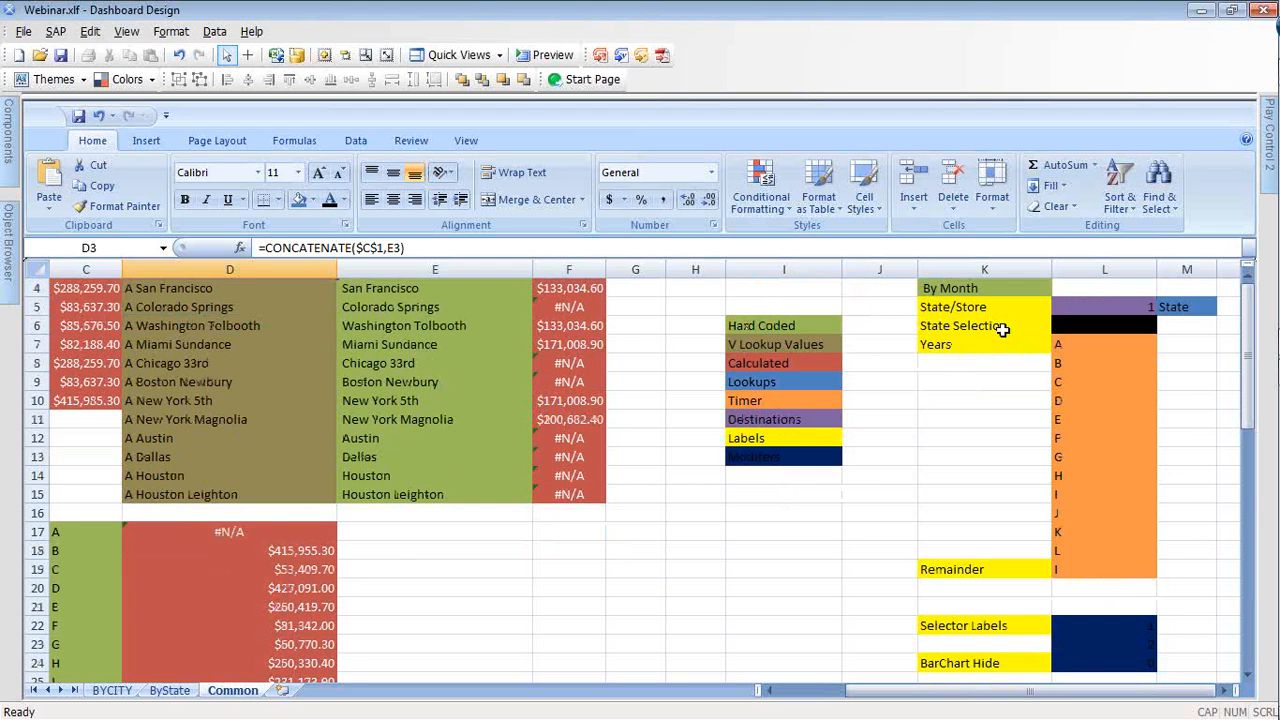
scroll(1001, 328, "down", 2)
scroll(966, 428, "up", 3)
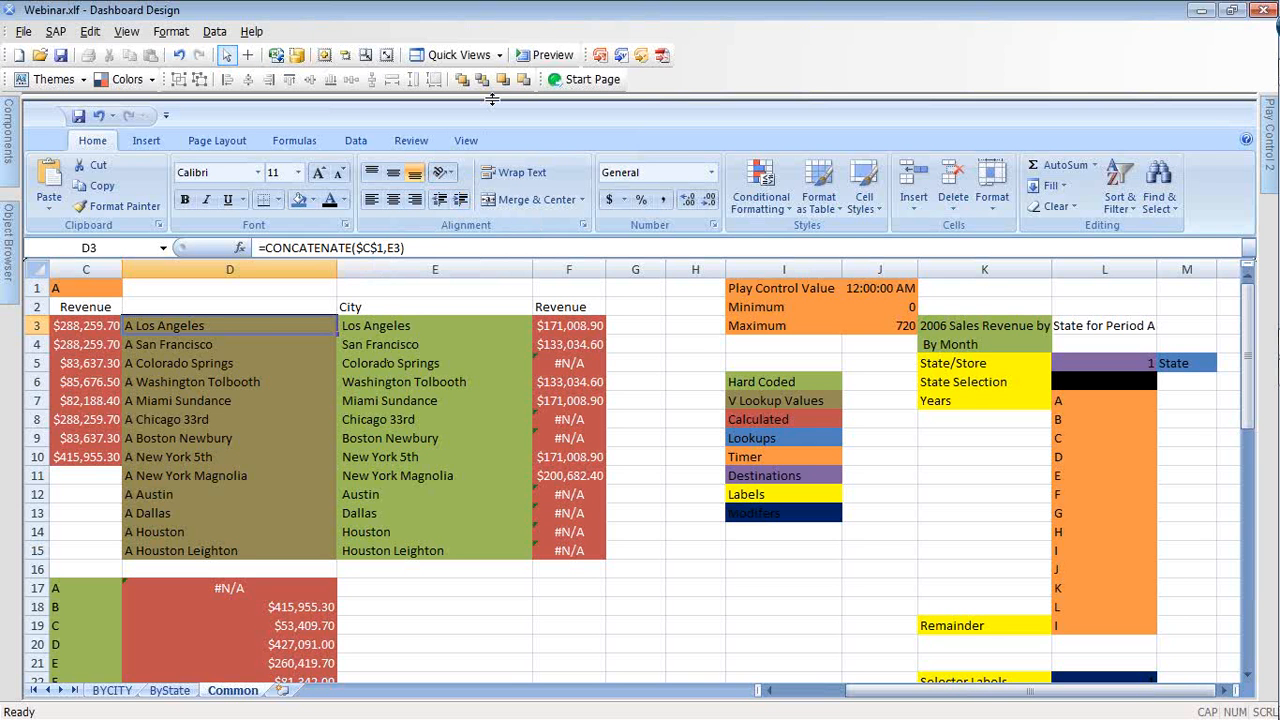
Preview the dashboard, toggle it between the State and Store views, and return to design mode
left_click_drag(492, 99, 481, 668)
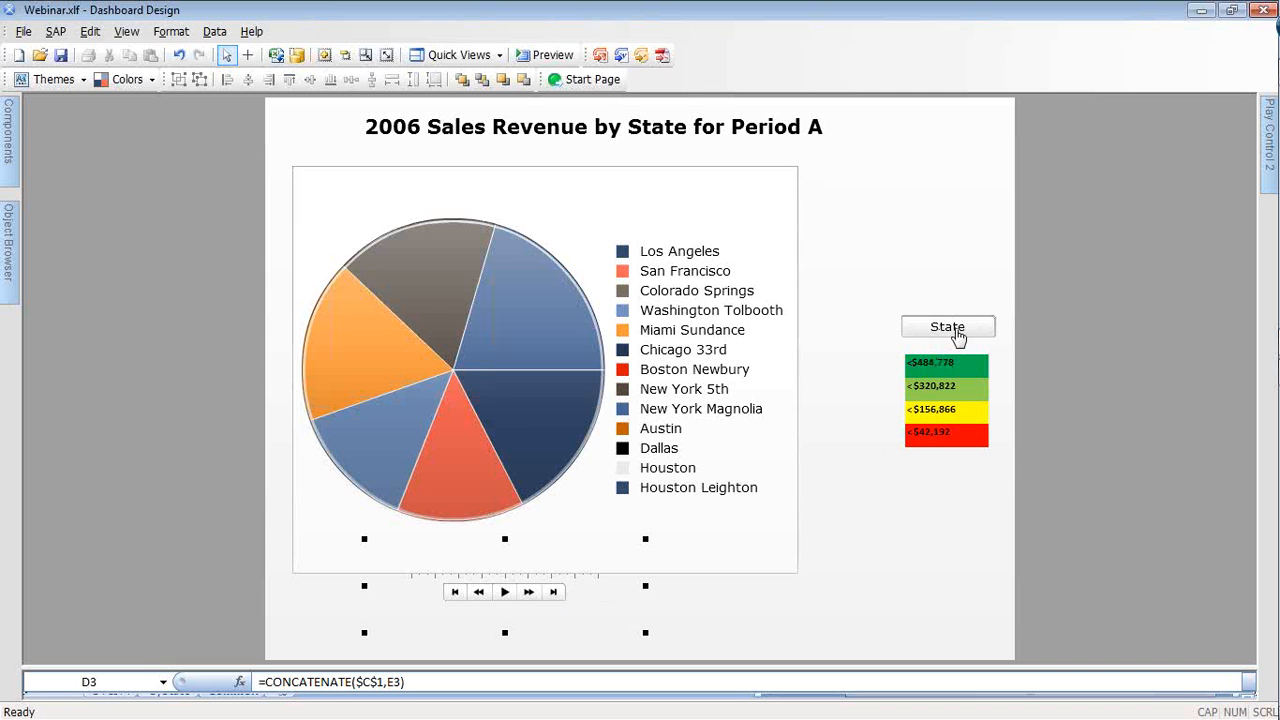
mouse_move(957, 338)
left_mouse_down()
mouse_move(958, 266)
mouse_move(951, 331)
left_mouse_up()
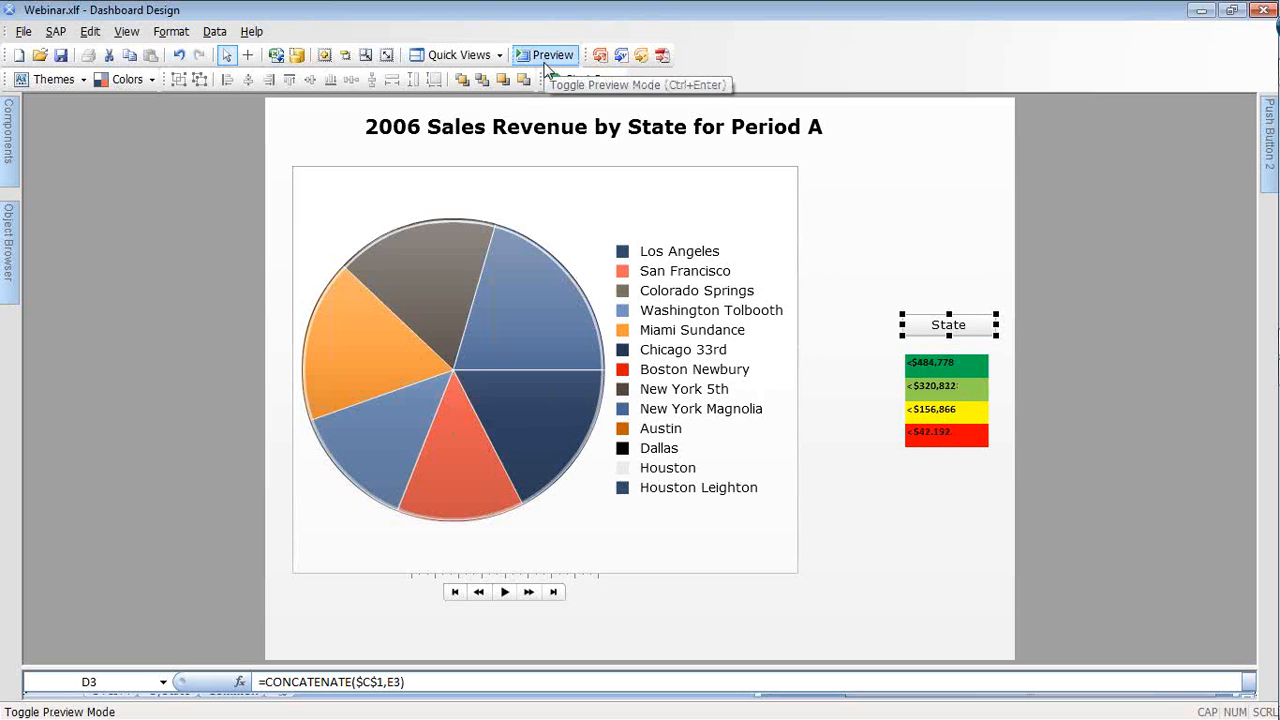
left_click(548, 70)
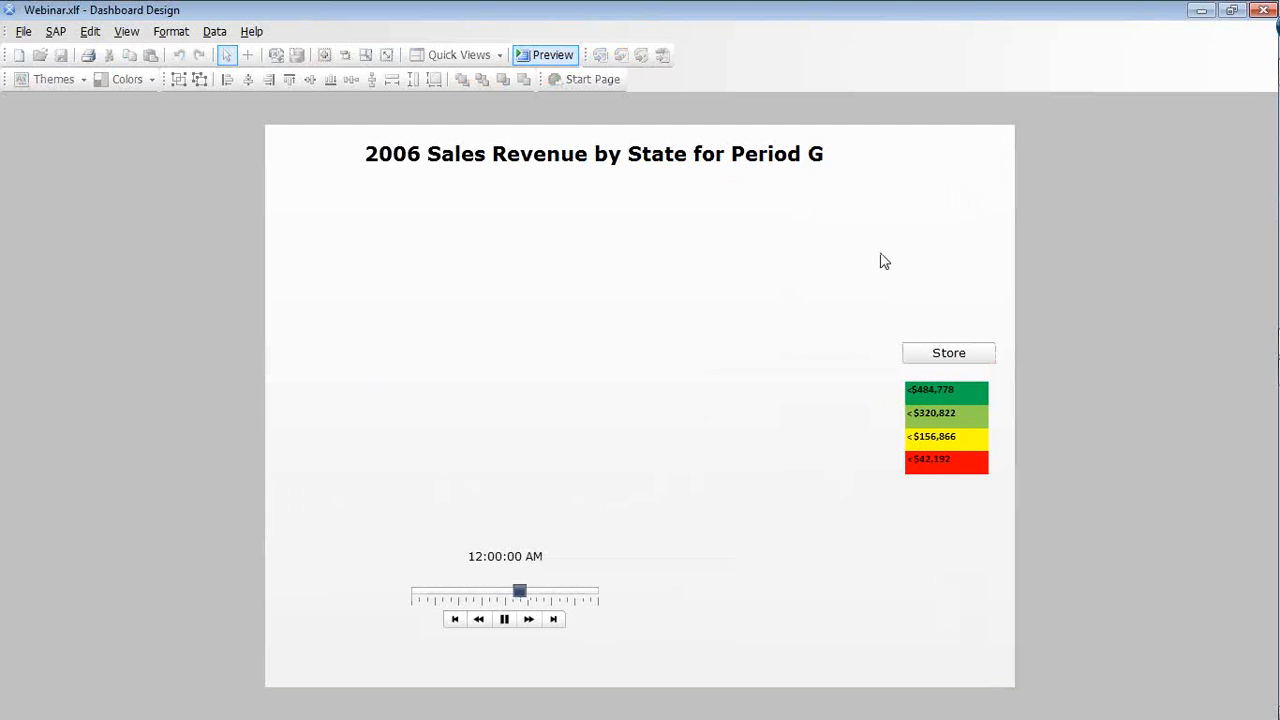
left_click(940, 358)
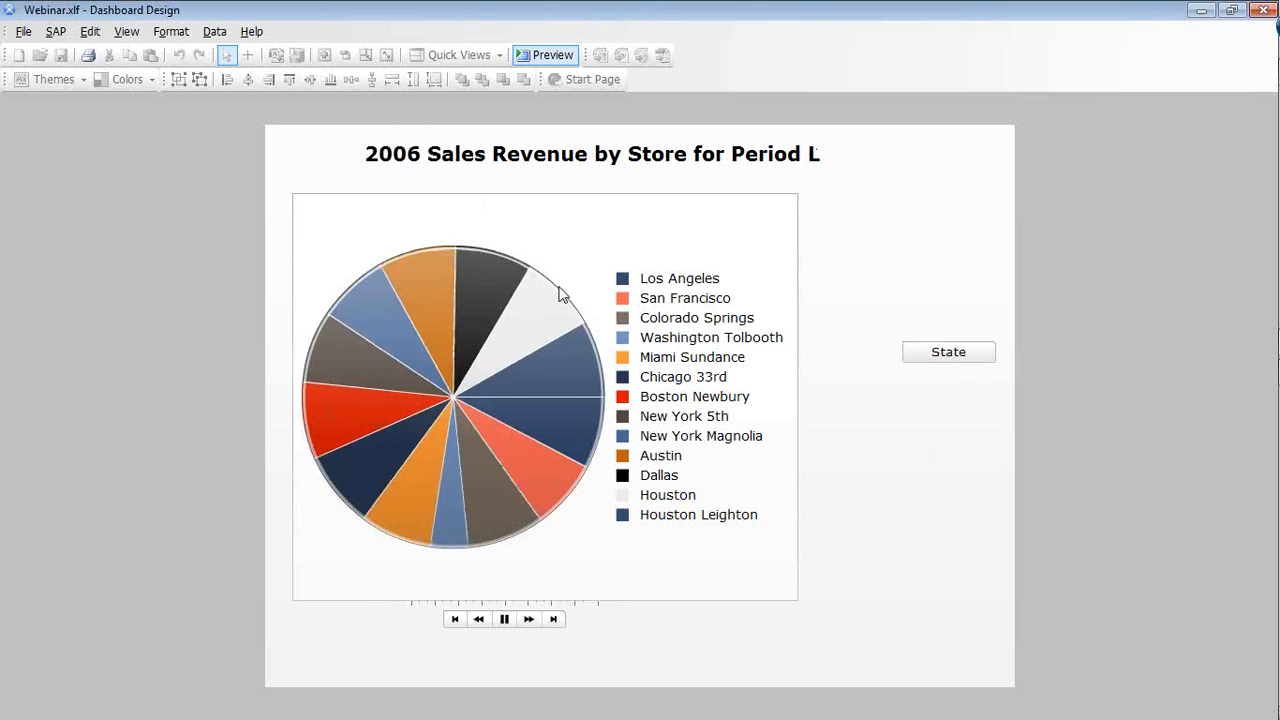
mouse_move(476, 265)
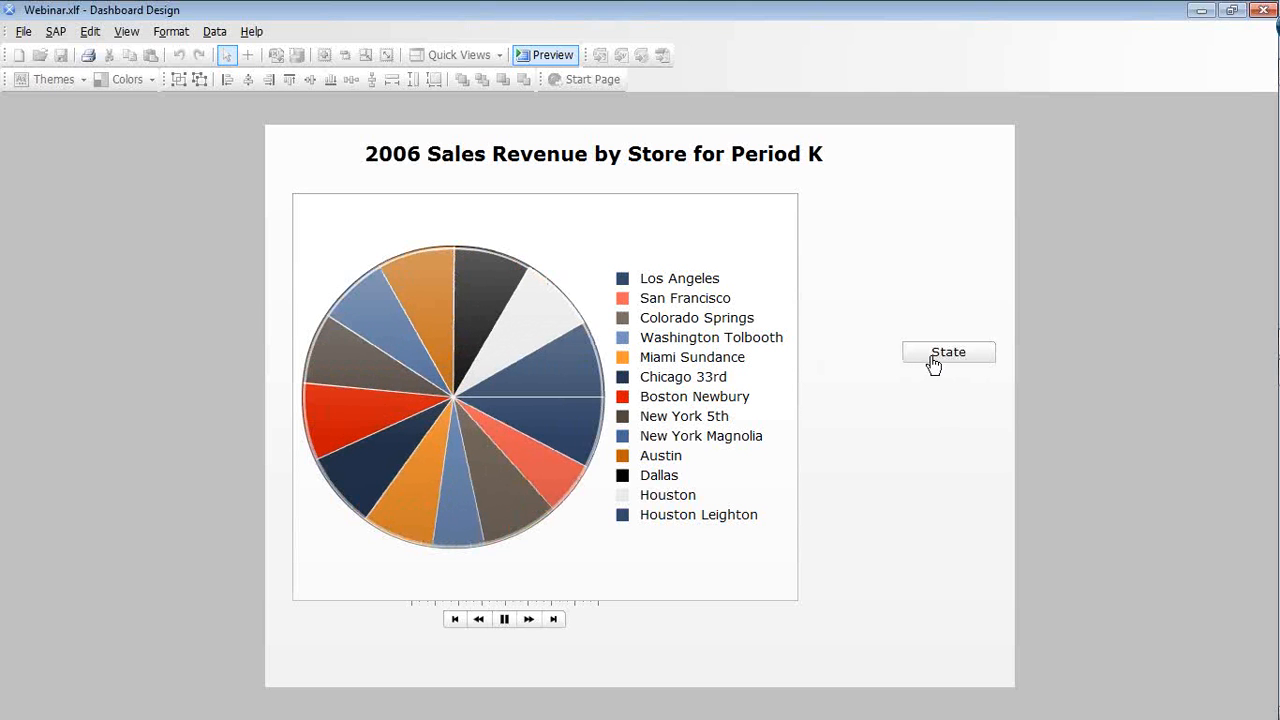
left_click(935, 360)
left_click(972, 355)
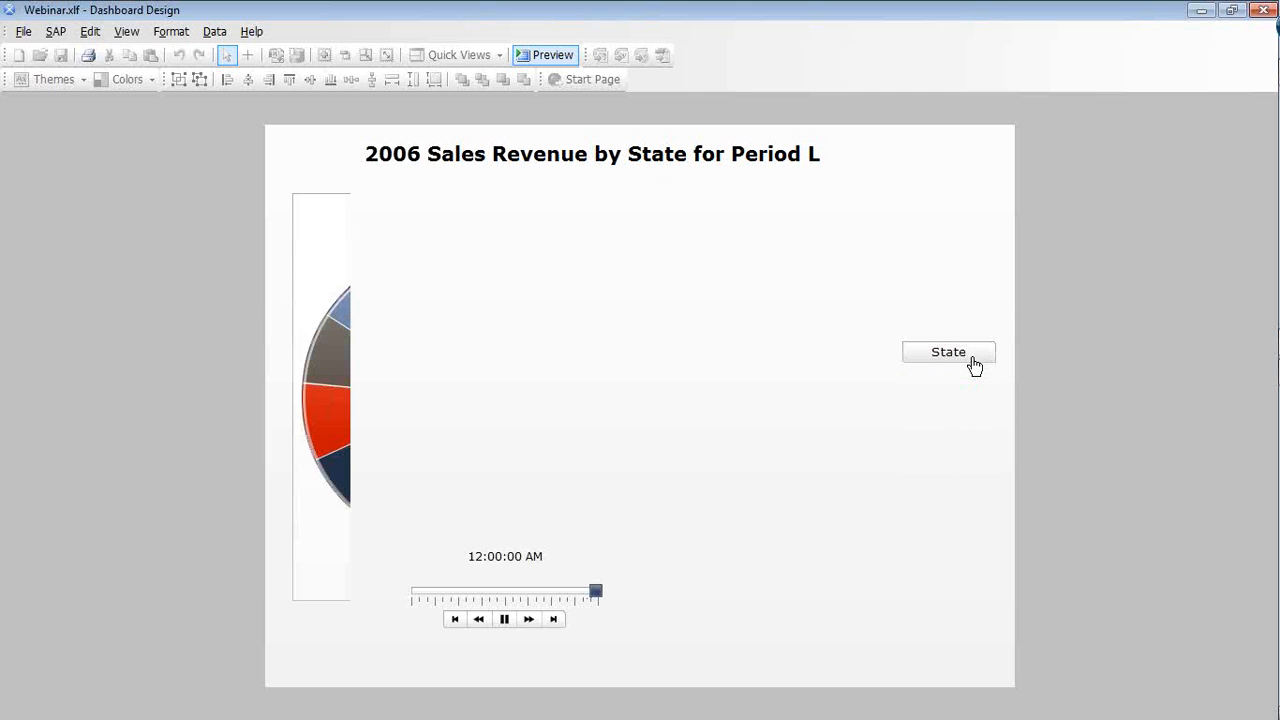
mouse_move(418, 400)
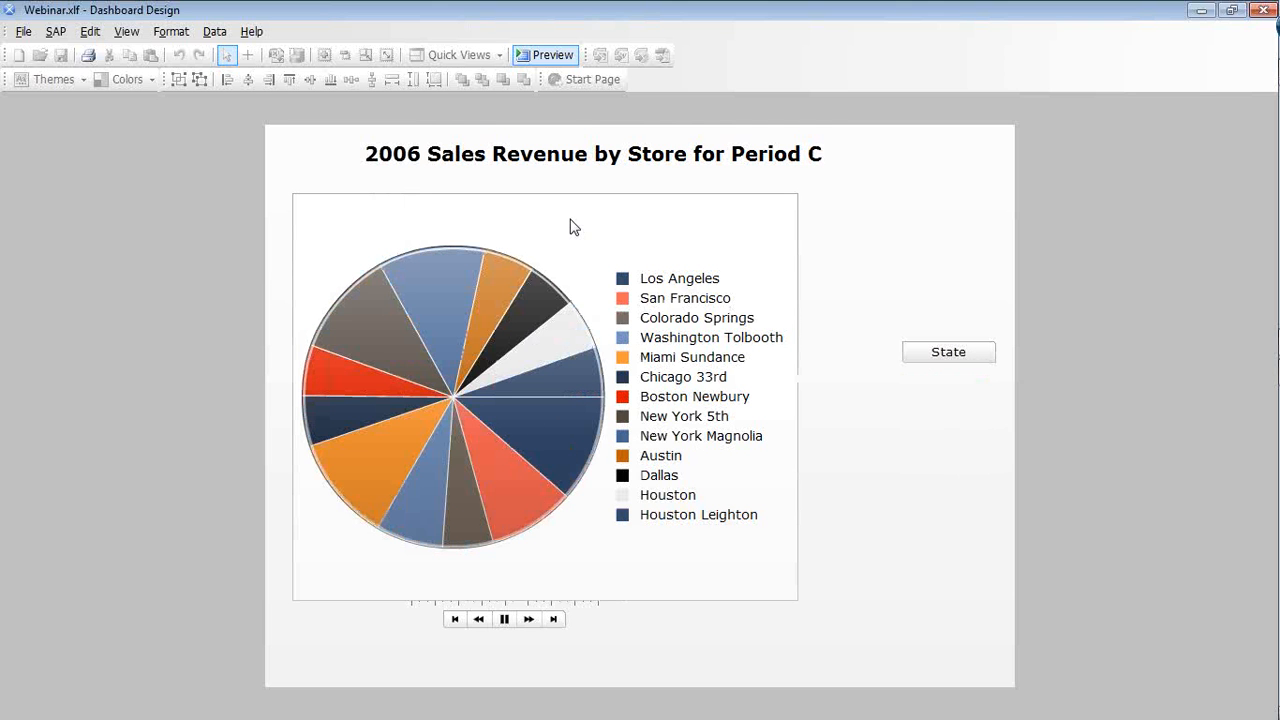
left_click(565, 55)
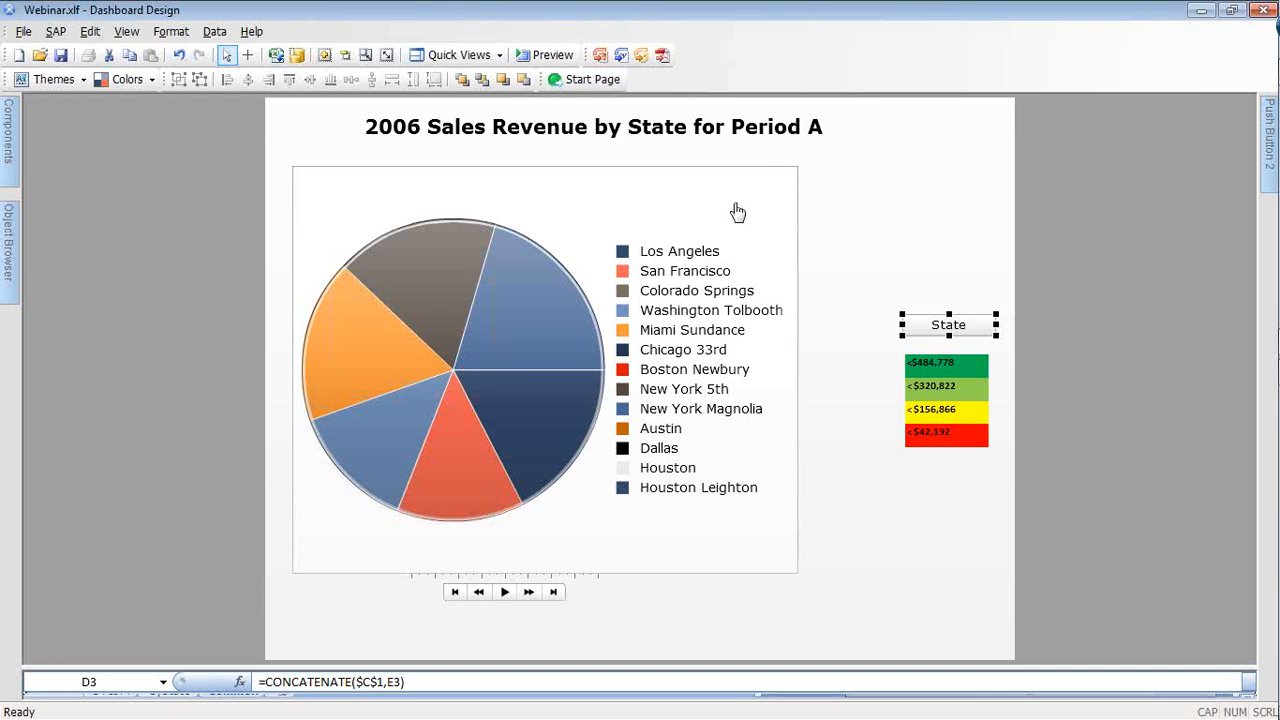
Review the pie chart's data ranges, animation and dynamic visibility settings, including its status cell L5 on the Common sheet
left_click(737, 212)
mouse_move(1268, 143)
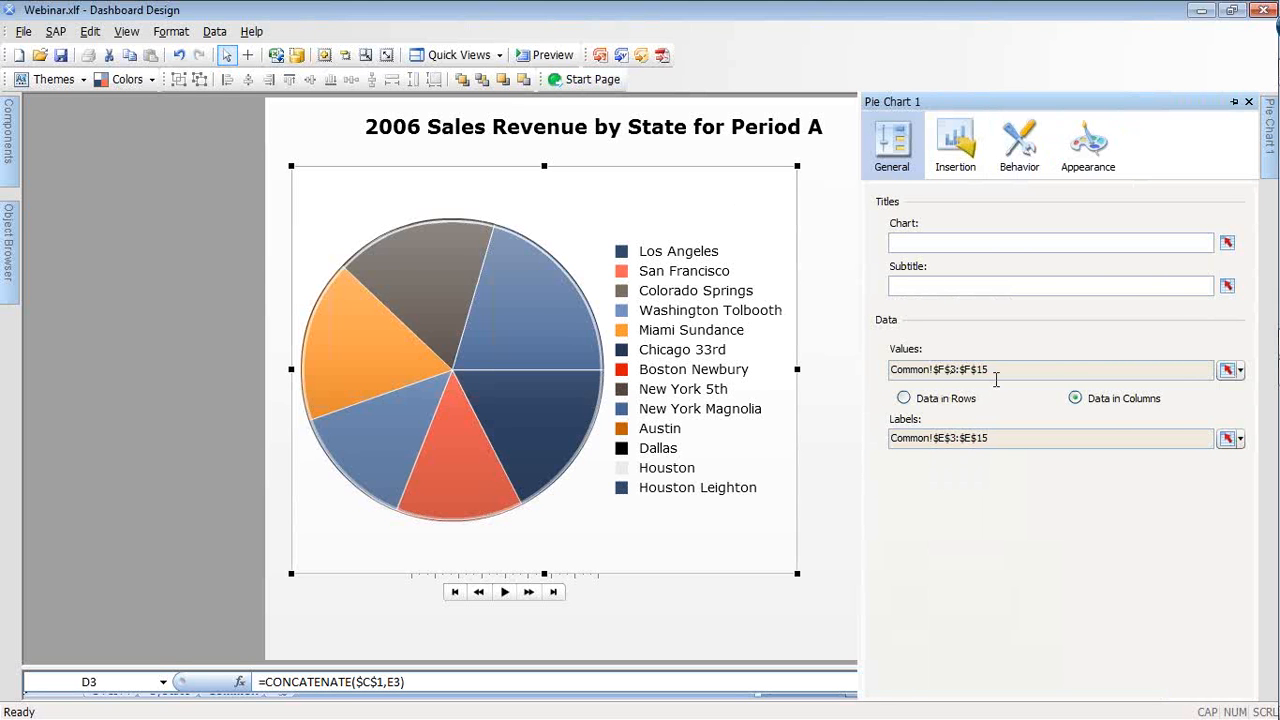
left_click(1030, 160)
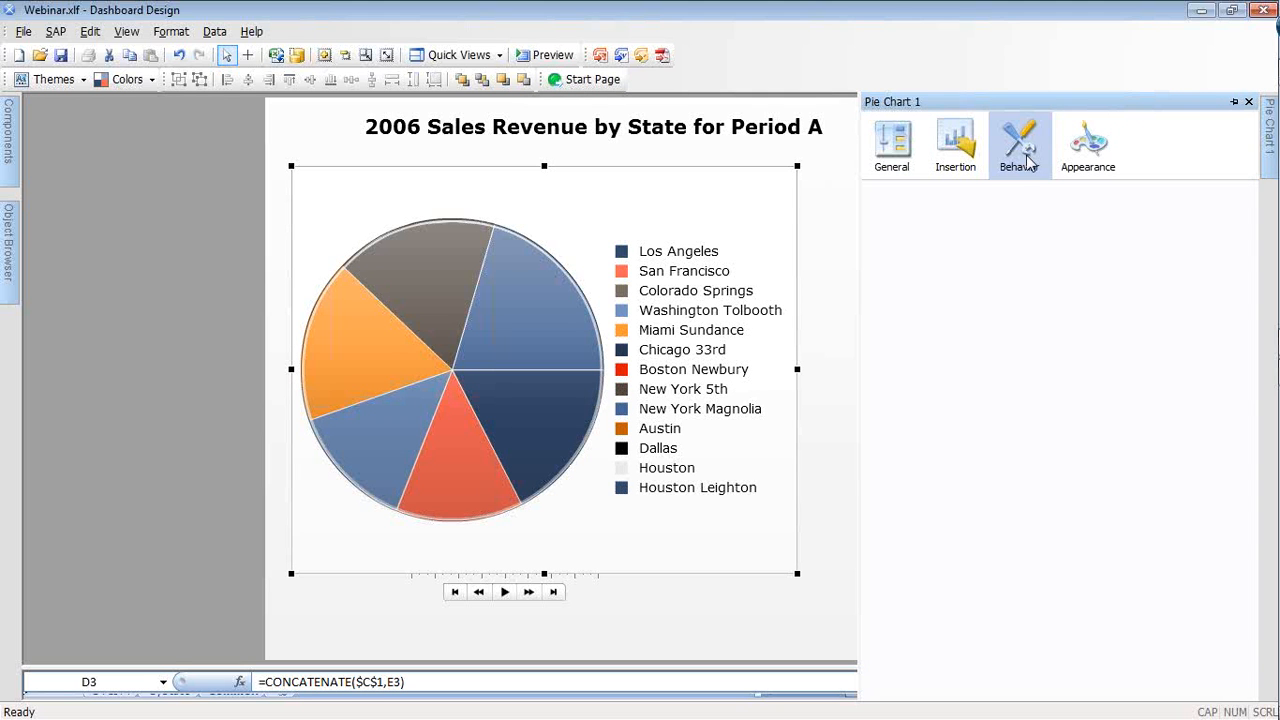
left_click(995, 262)
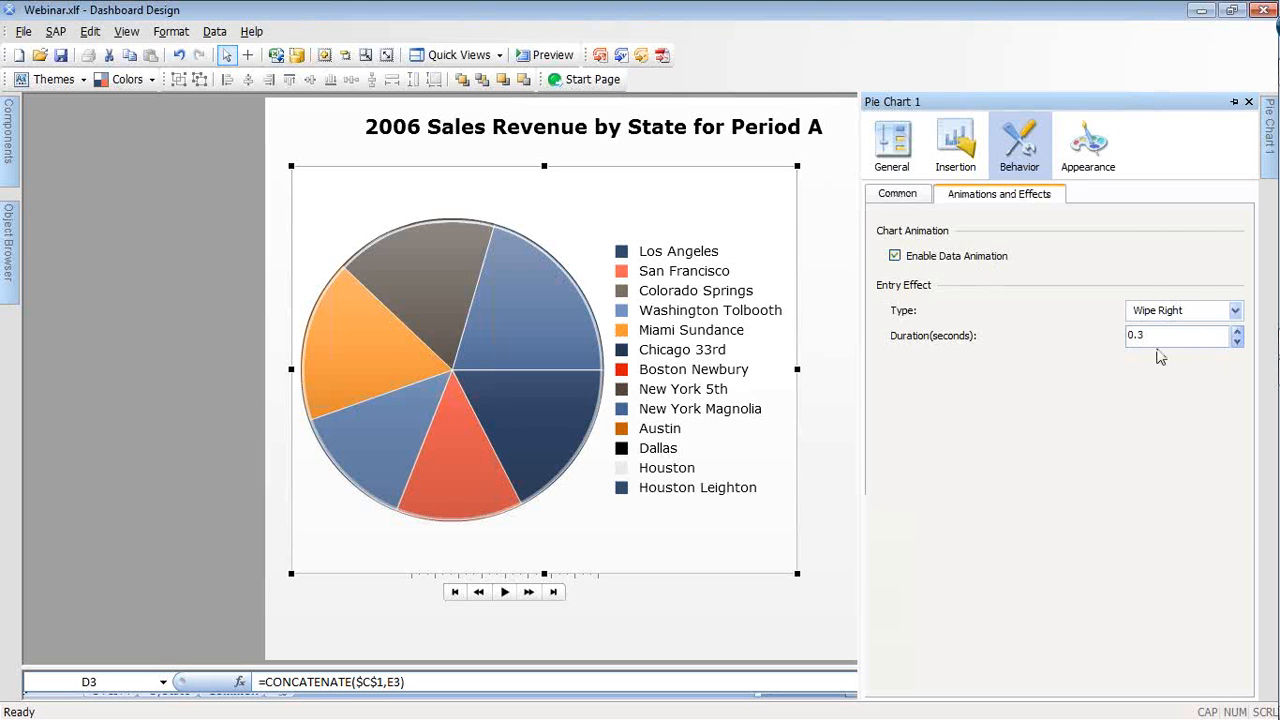
left_click(916, 204)
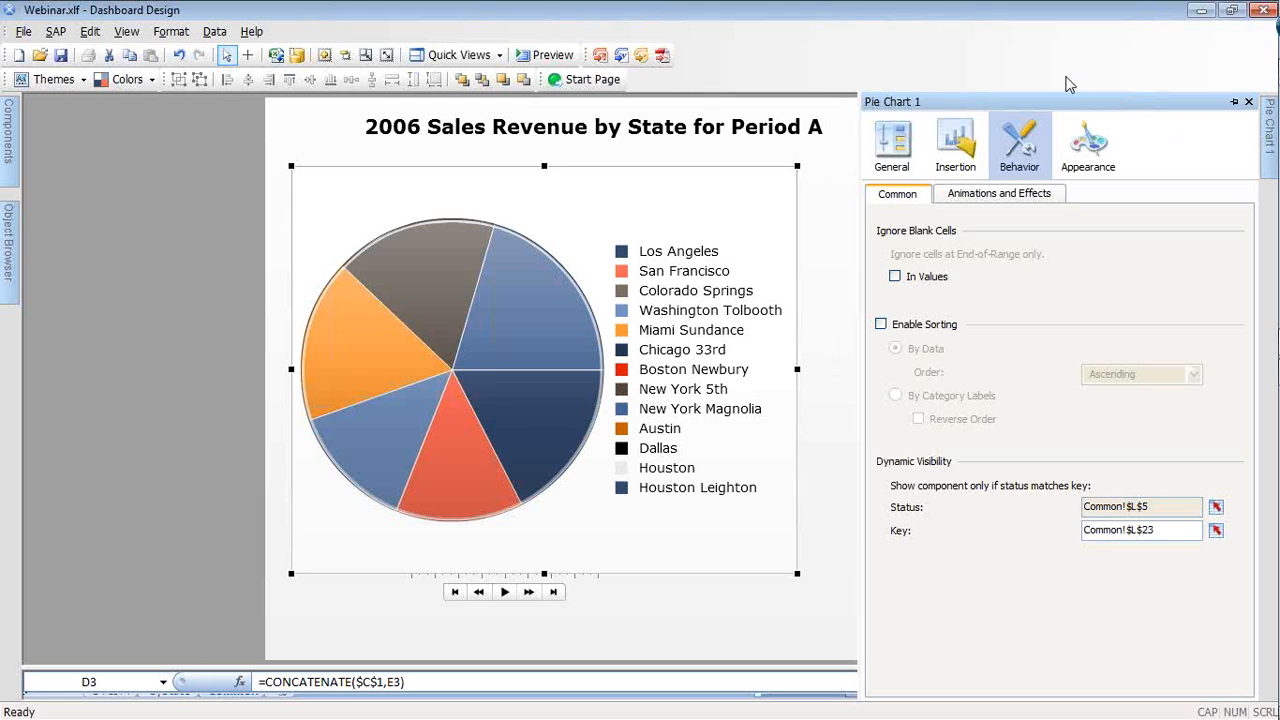
left_click(815, 248)
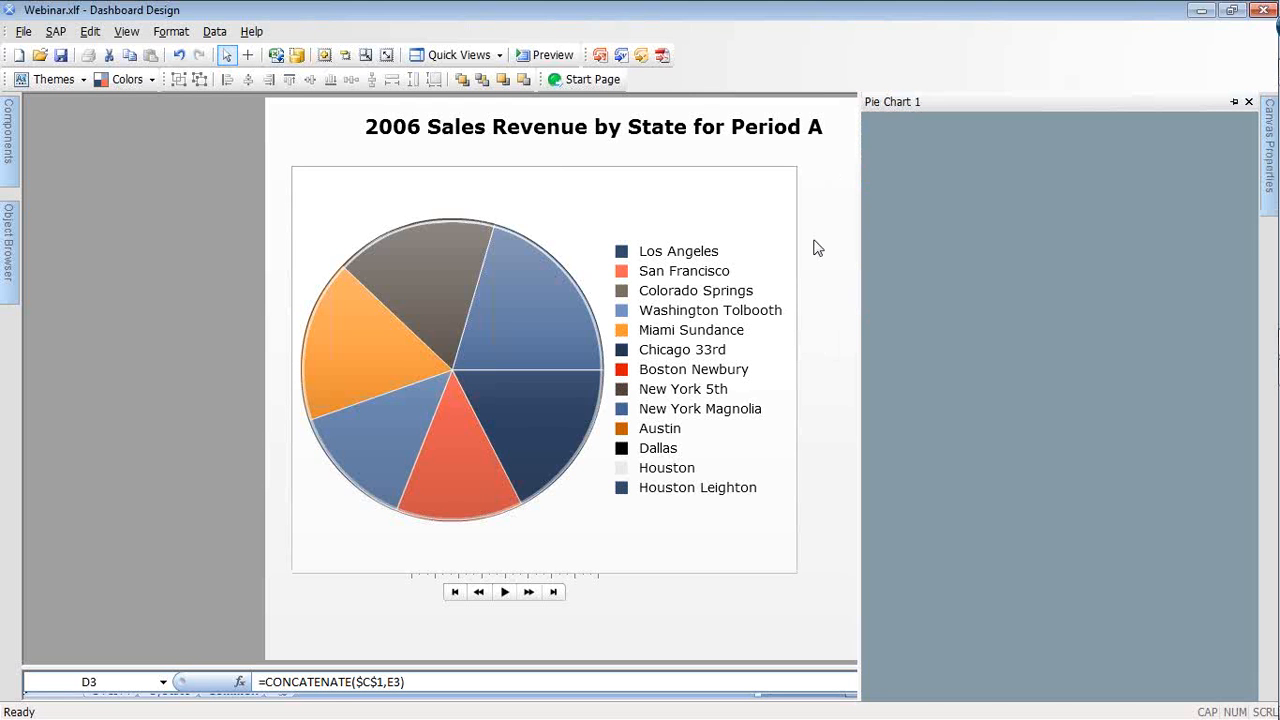
left_click_drag(711, 667, 717, 185)
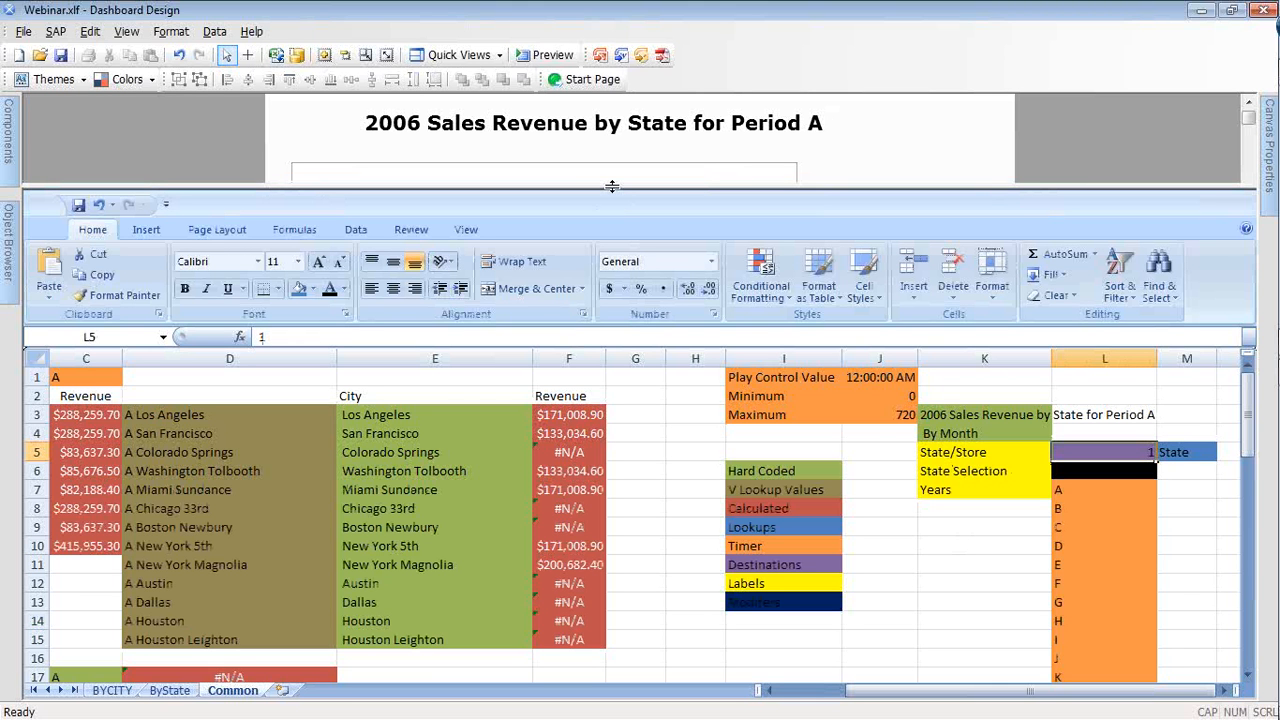
left_click_drag(612, 187, 606, 637)
Add a USA (continental) map component to the canvas, aligning its upper-left corner with the pie chart's
mouse_move(10, 158)
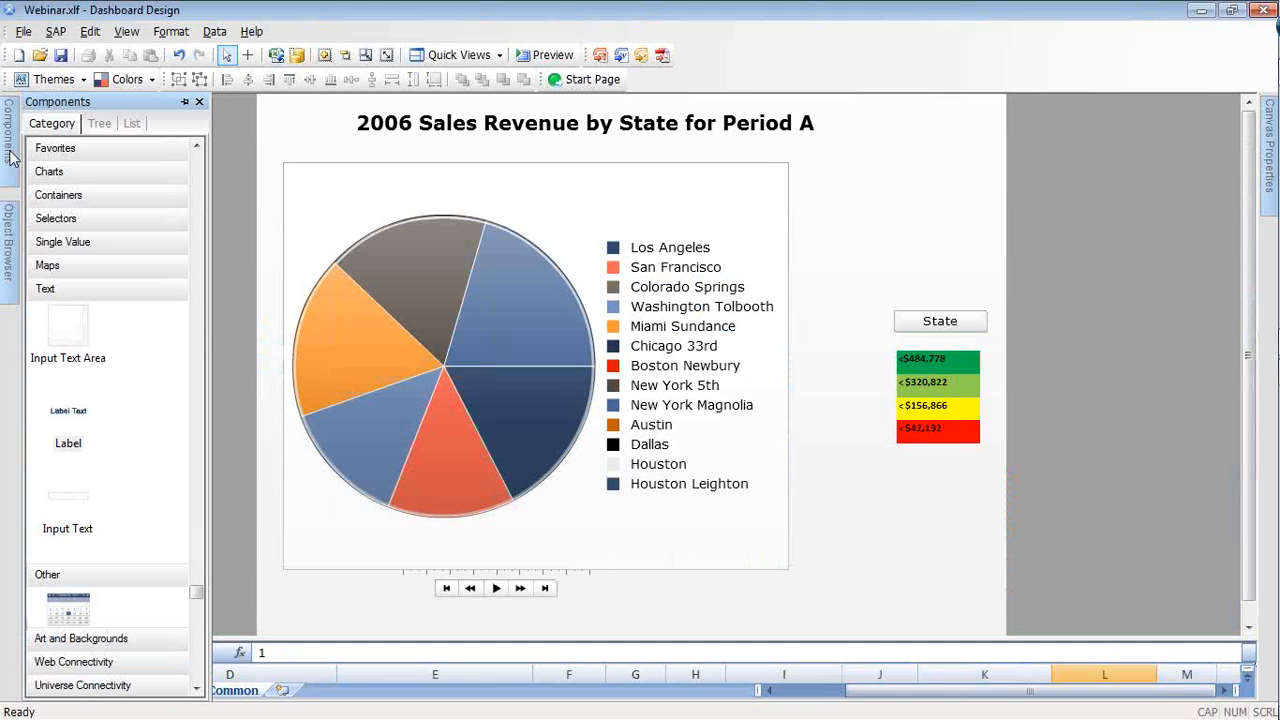
left_click(77, 271)
left_click(197, 690)
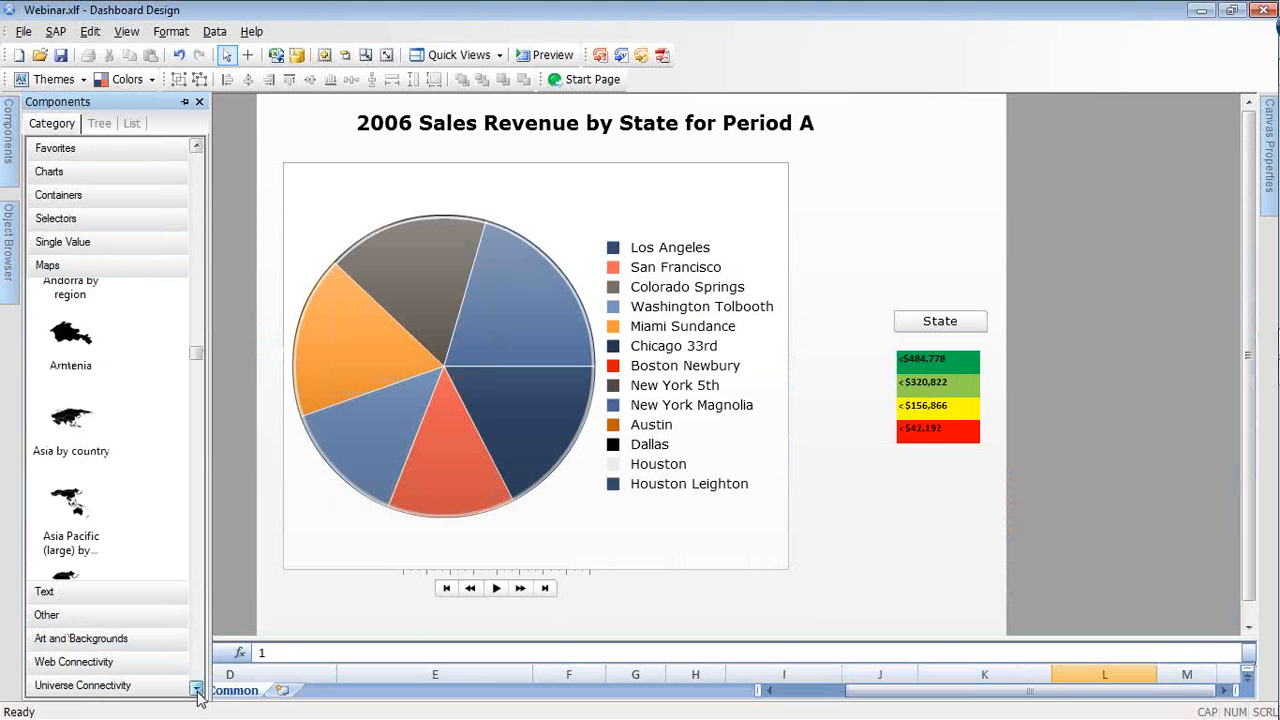
left_click(197, 690)
left_click(197, 690)
left_click(197, 690)
left_click(197, 690)
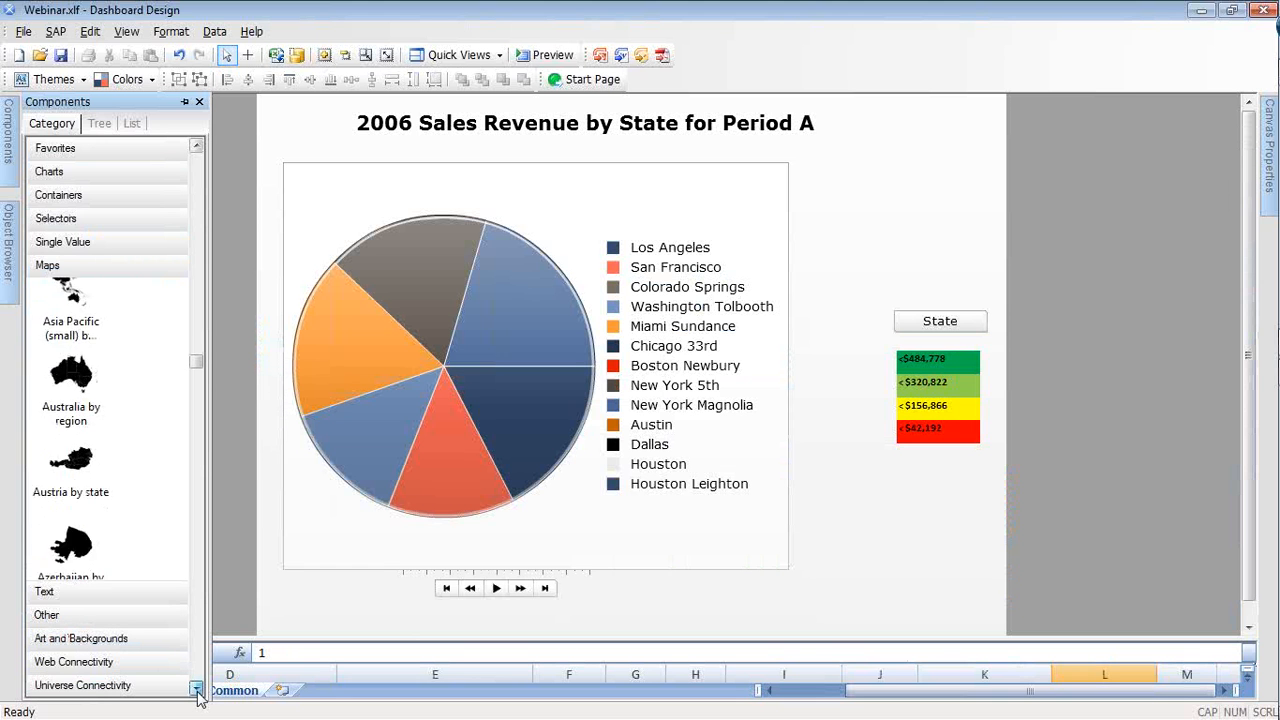
left_click(197, 690)
left_click(197, 690)
left_click(197, 690)
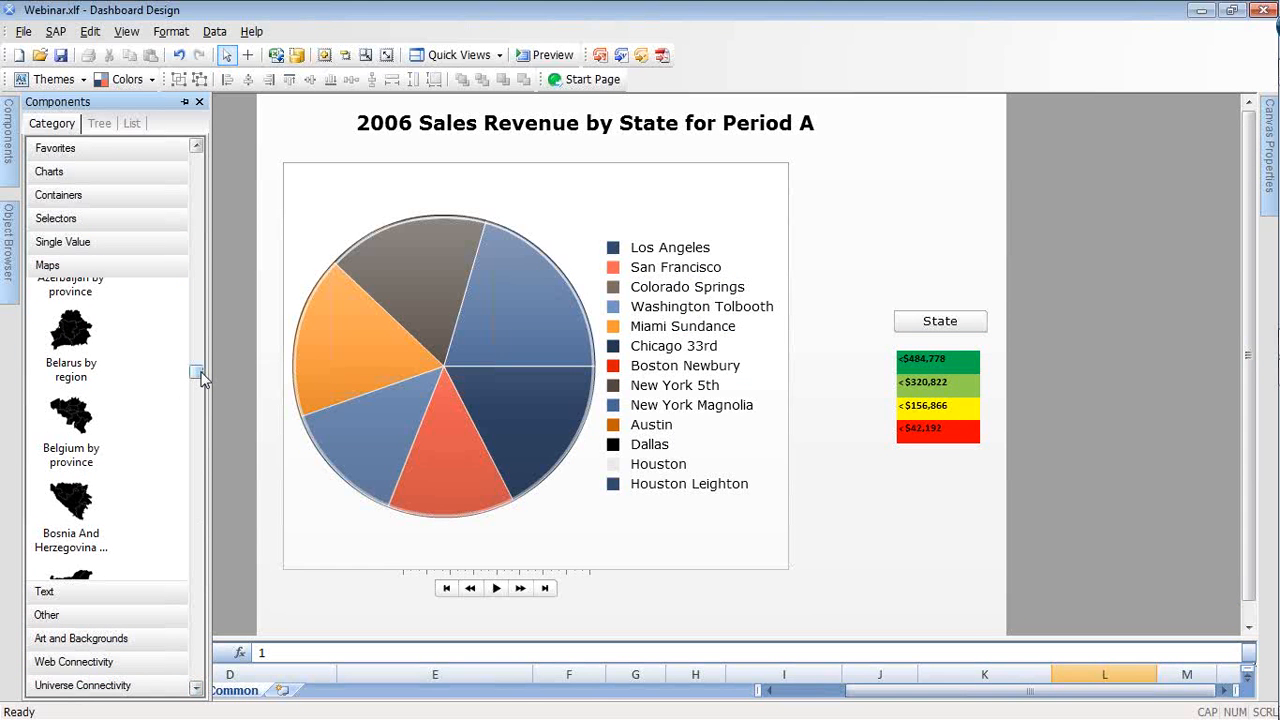
left_click_drag(200, 377, 198, 572)
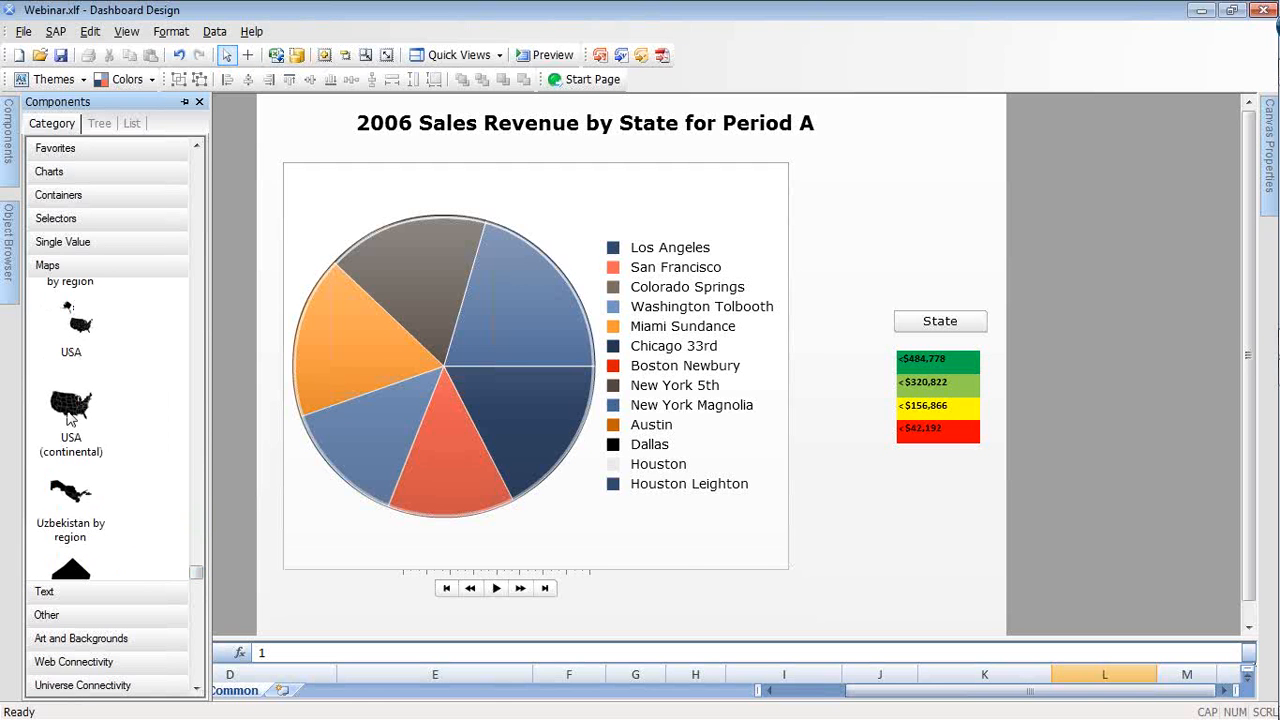
left_click_drag(74, 414, 286, 172)
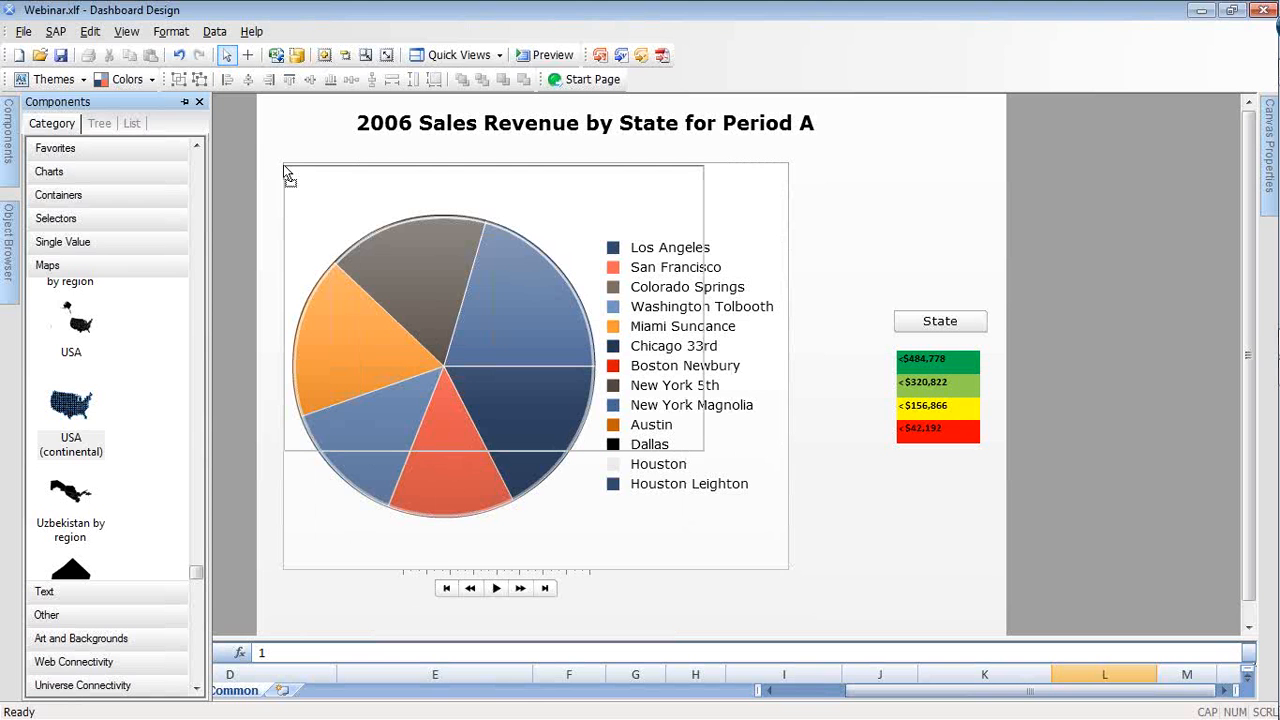
left_click_drag(284, 167, 284, 167)
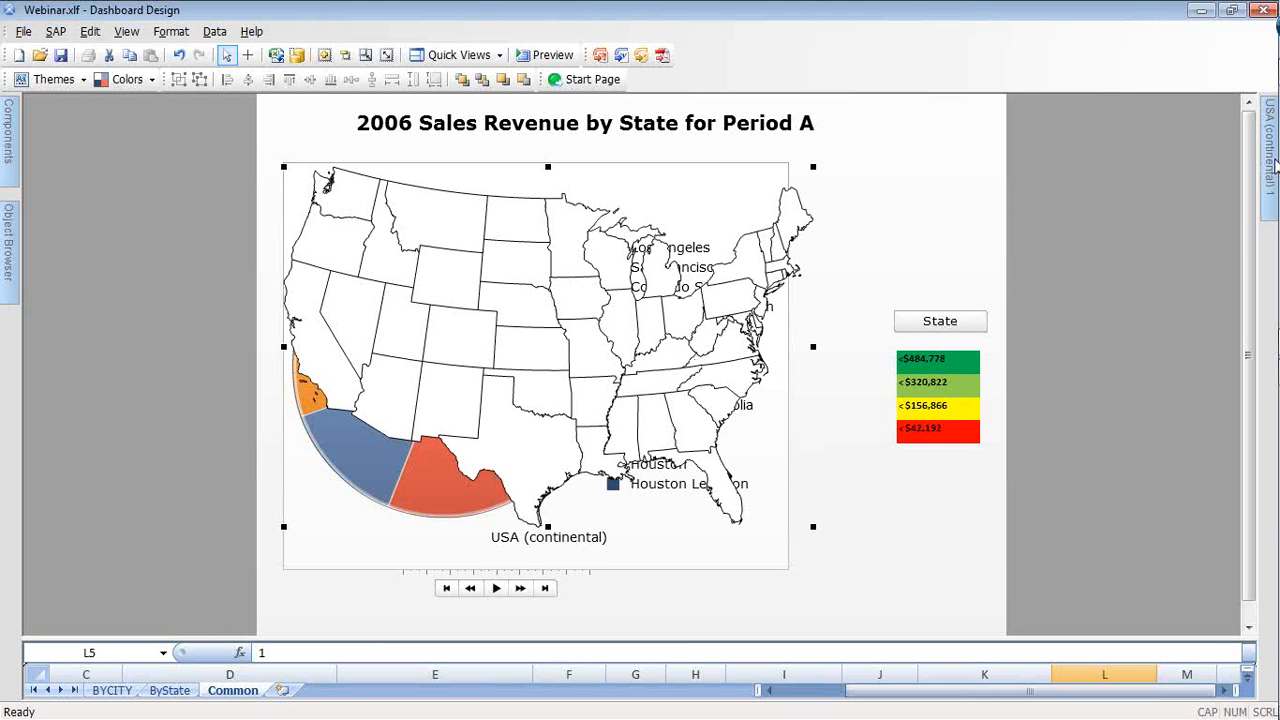
Review the default region keys of the USA (continental) map without changing them
mouse_move(1275, 165)
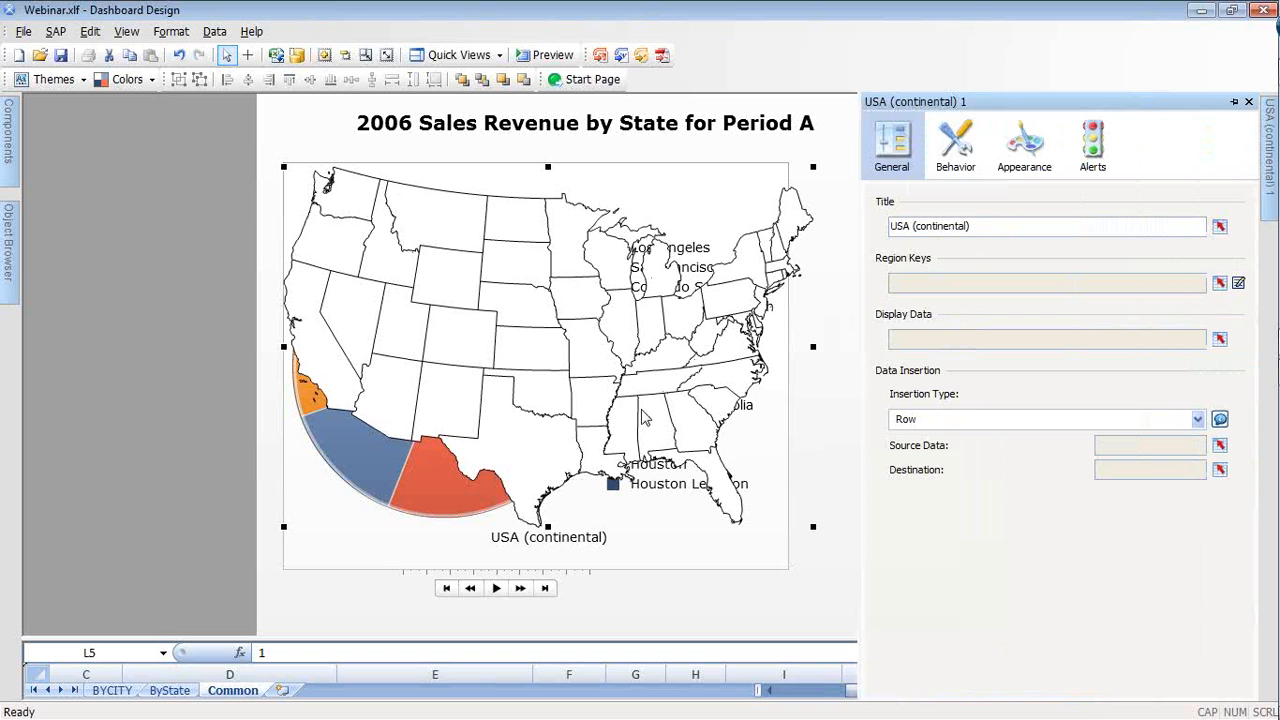
left_click(1238, 284)
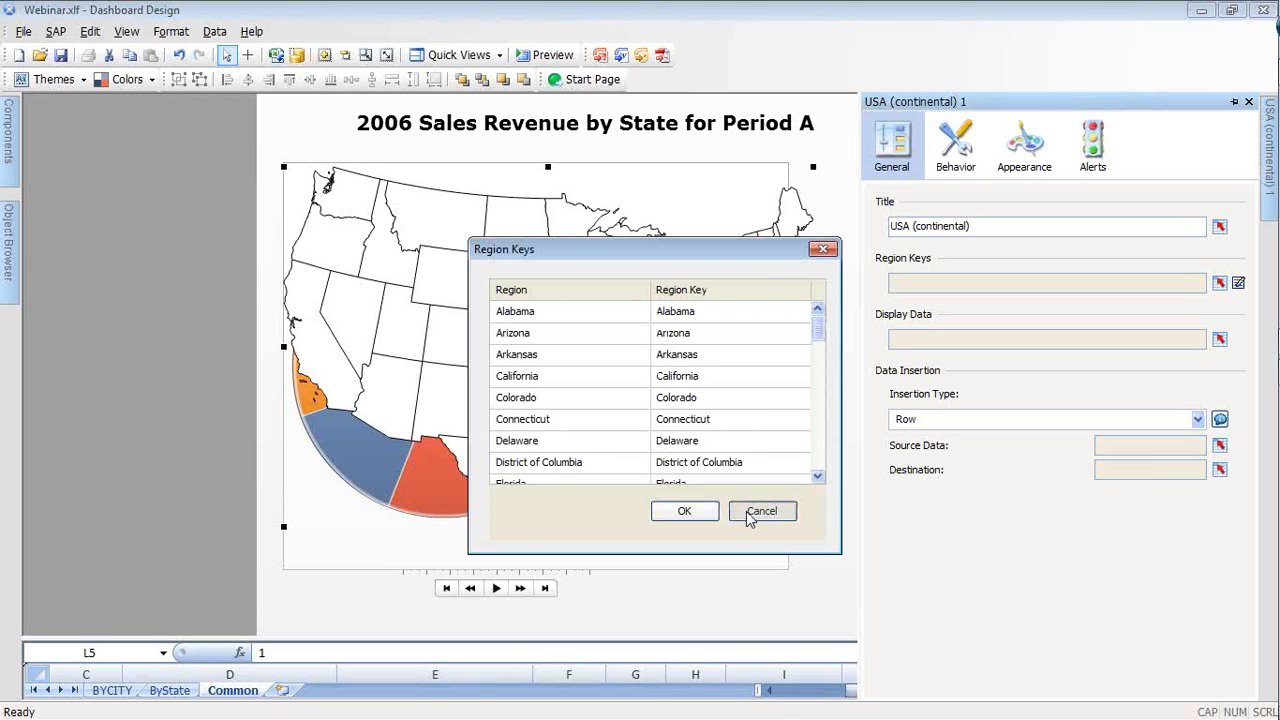
left_click(759, 512)
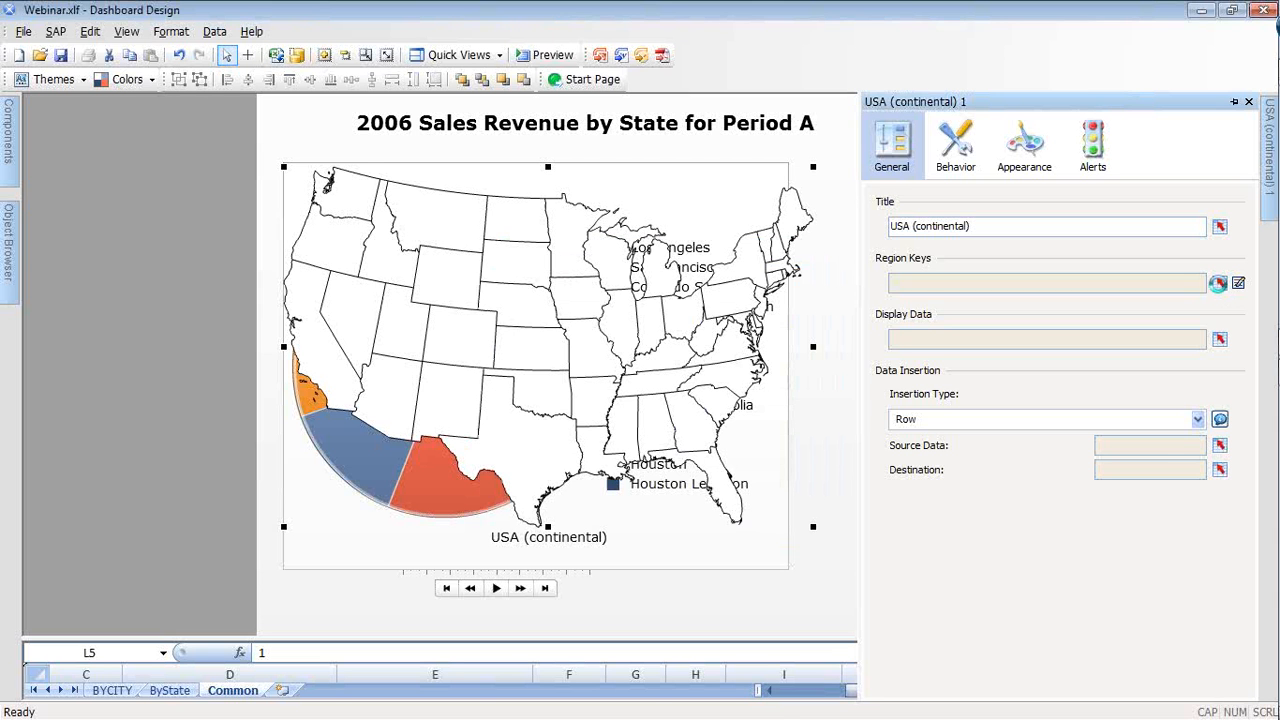
Link the map's region keys to the state names in cells B3:B10 of the Common sheet
left_click(1219, 284)
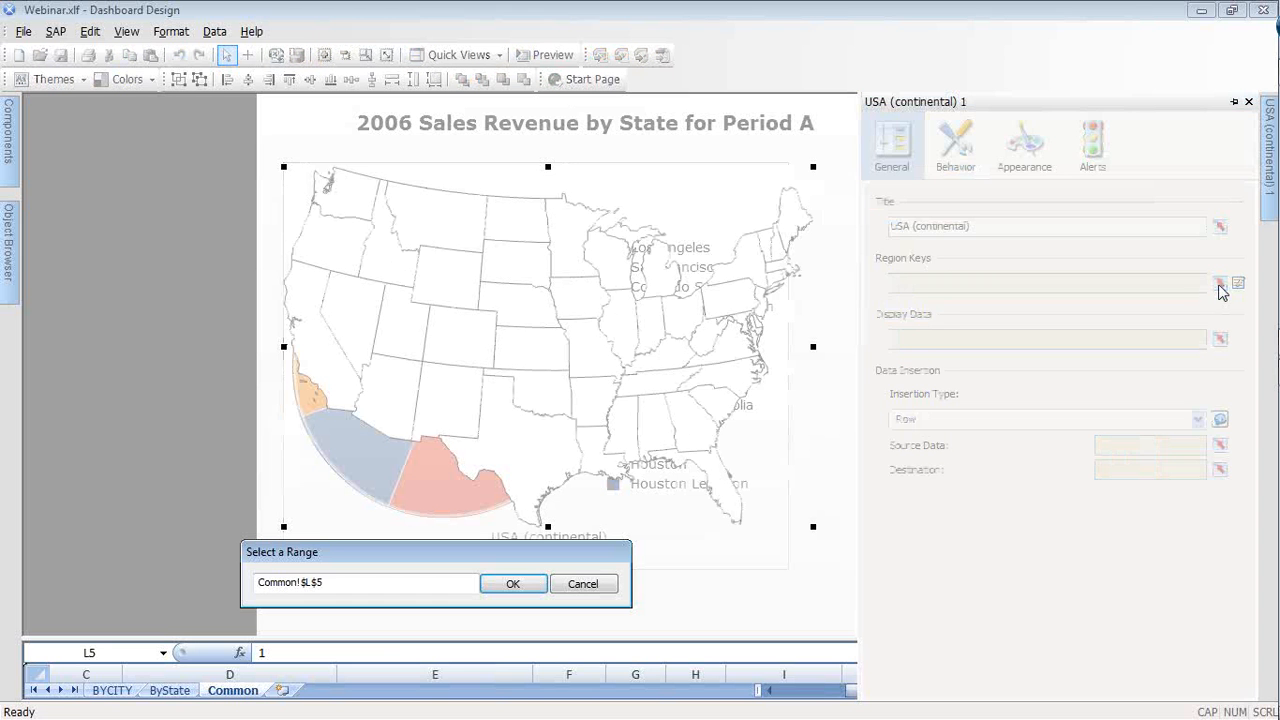
left_click_drag(396, 635, 301, 323)
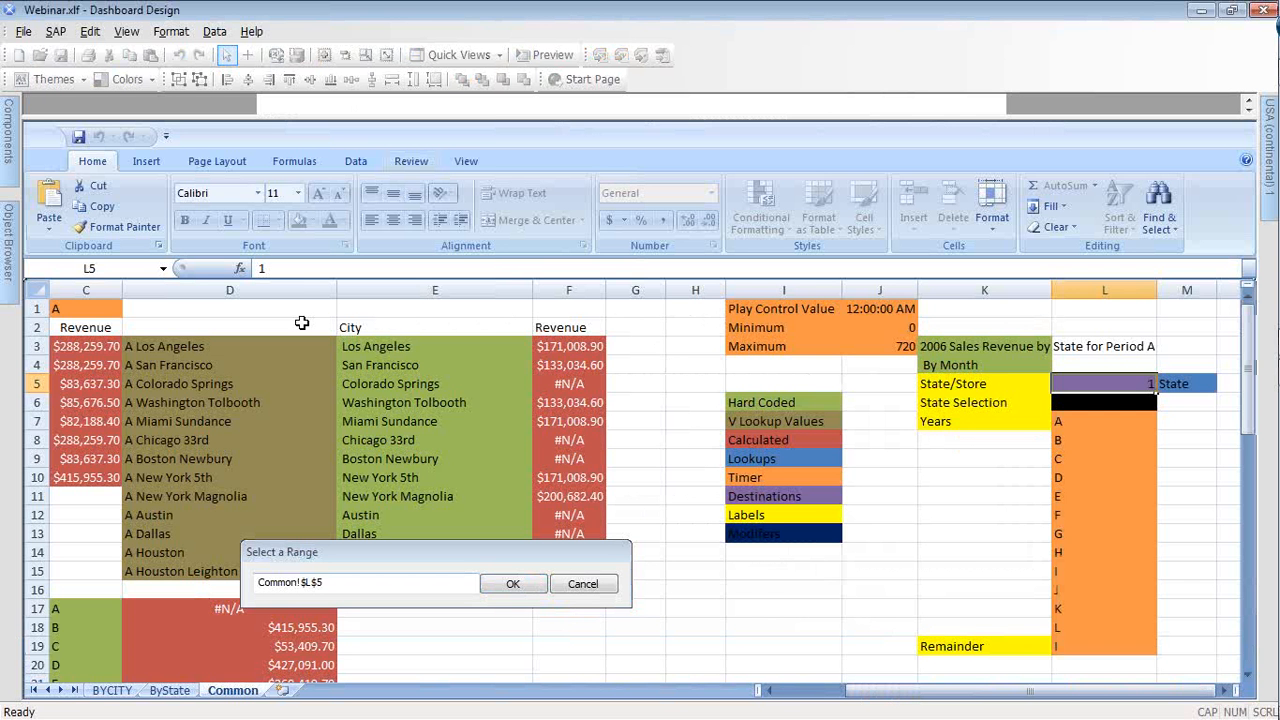
scroll(301, 323, "left", 2)
left_click_drag(198, 346, 193, 475)
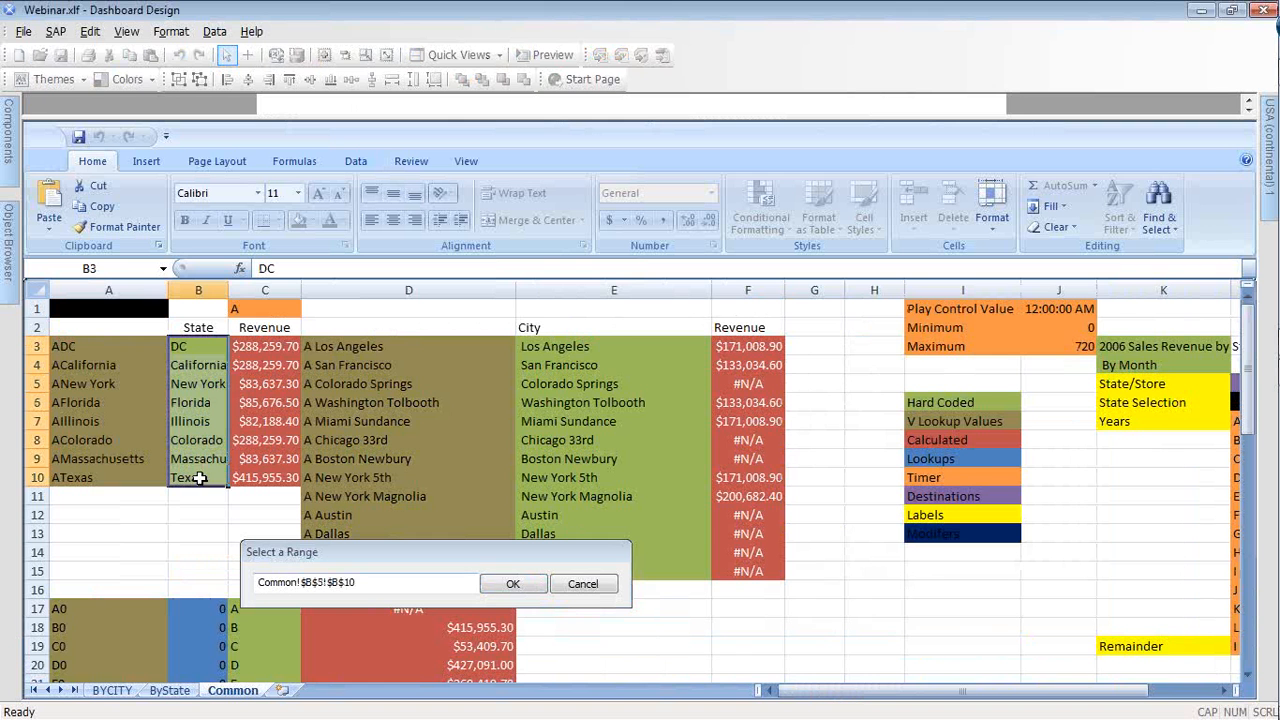
left_click(500, 590)
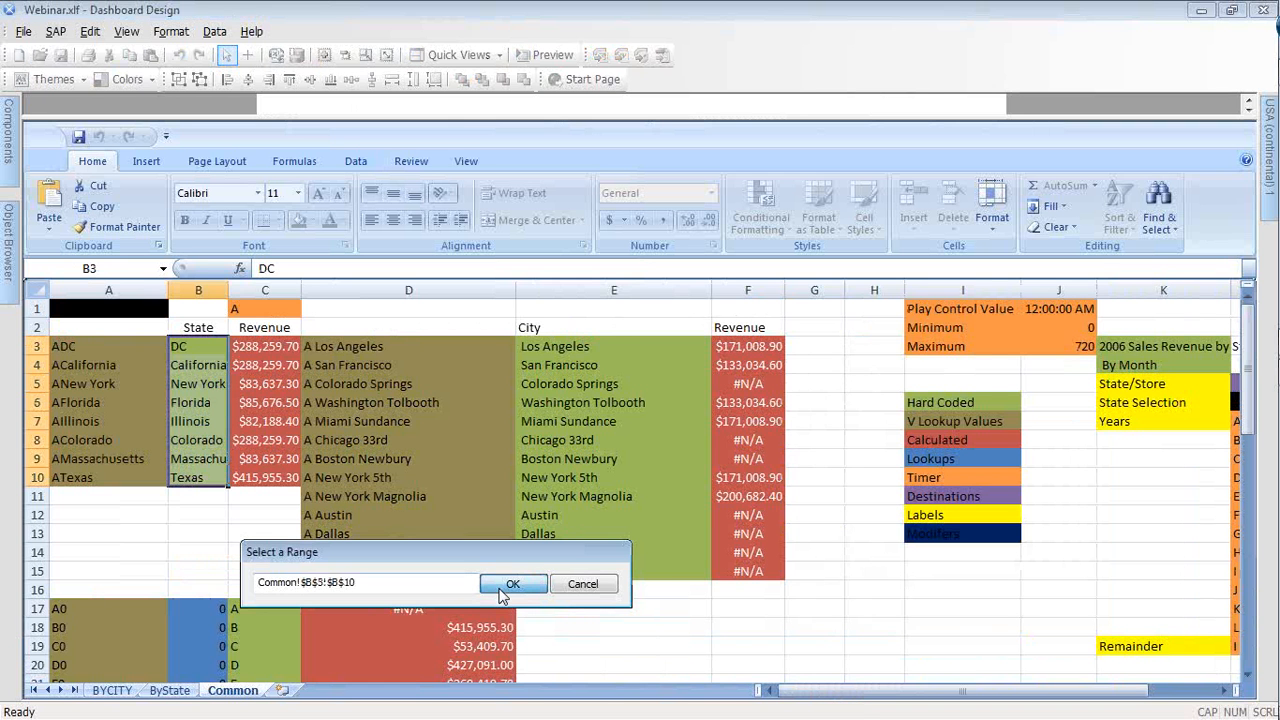
left_click_drag(657, 118, 653, 583)
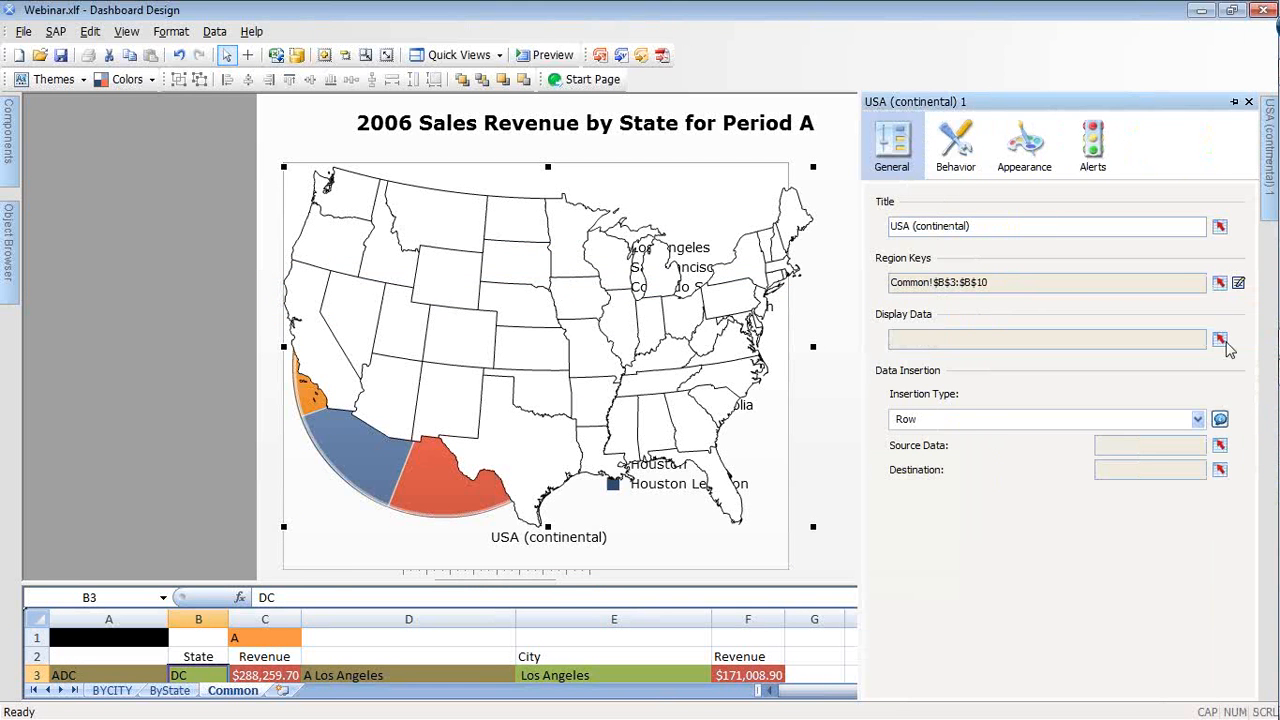
Link the map's display data to the state revenue in cells C3:C10 of the Common sheet
left_click(1220, 340)
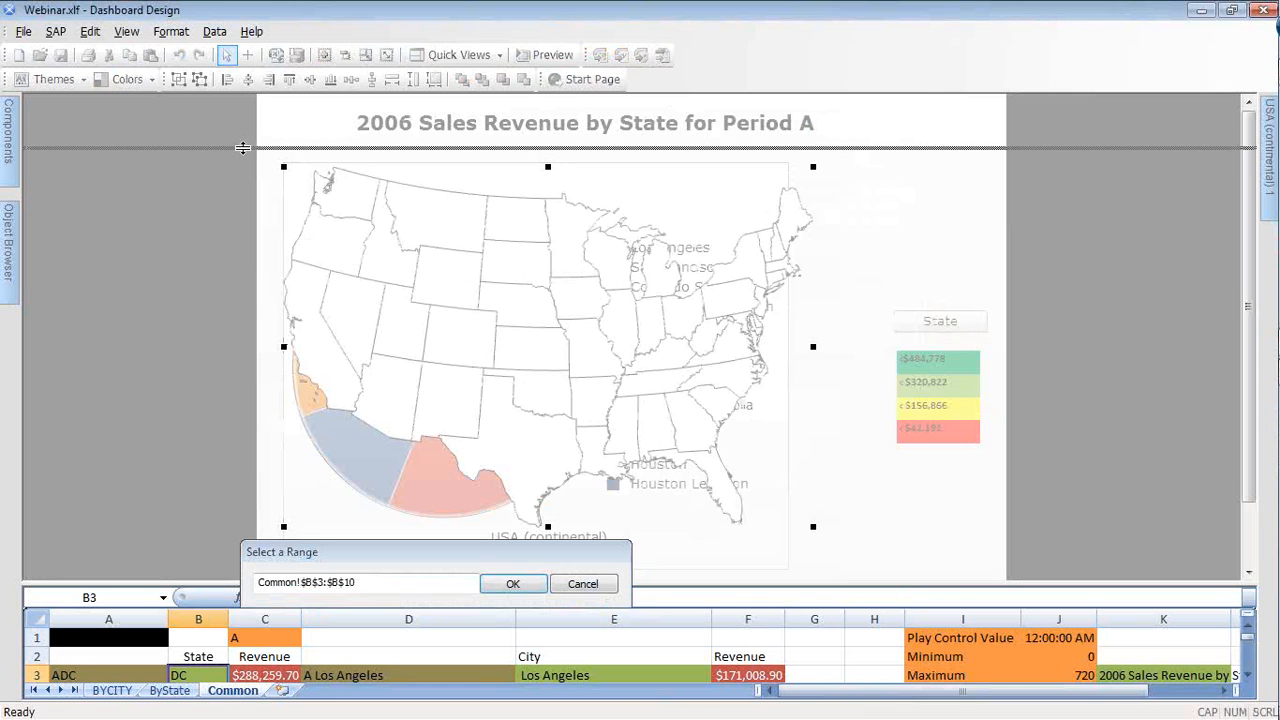
left_click_drag(242, 148, 244, 127)
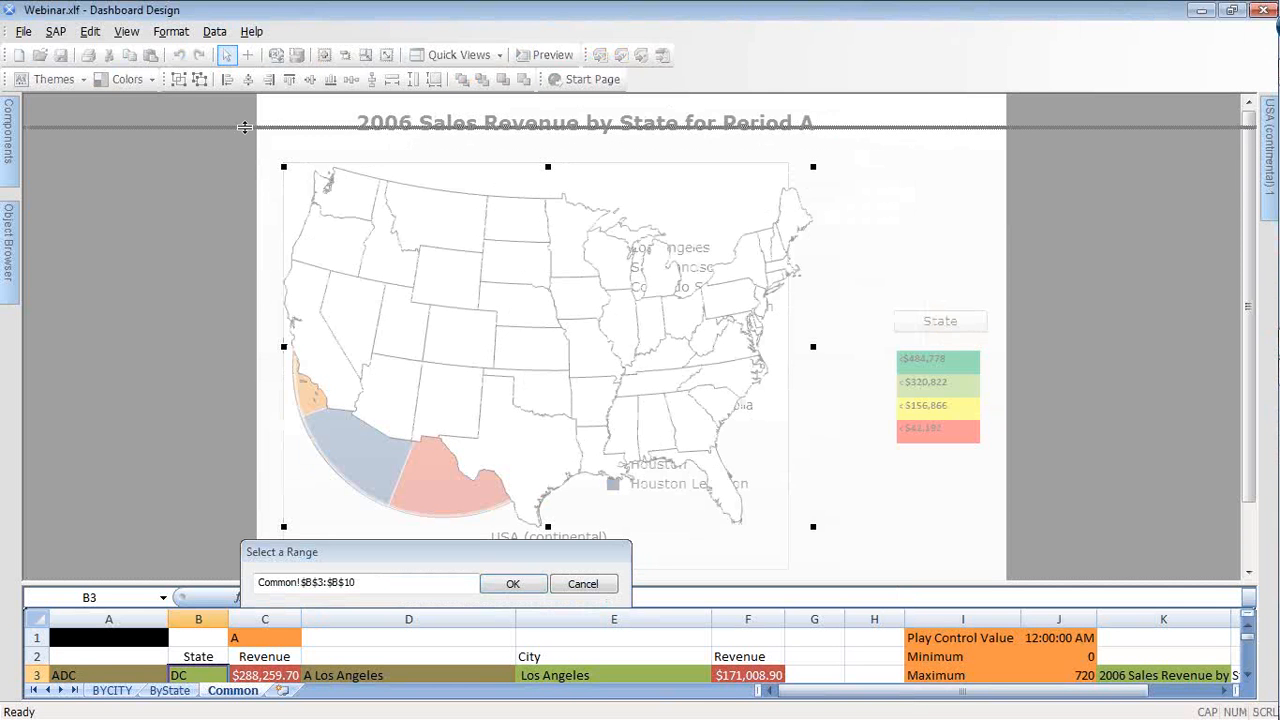
left_click_drag(244, 127, 244, 128)
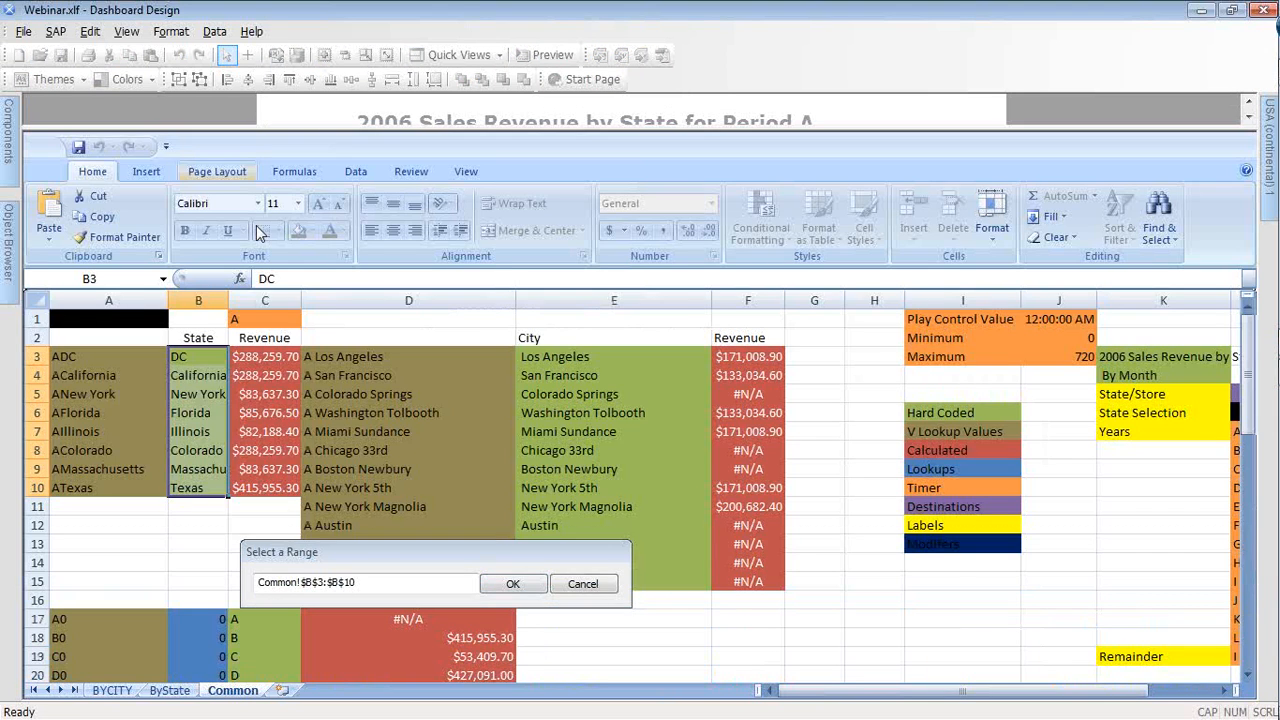
key("Return")
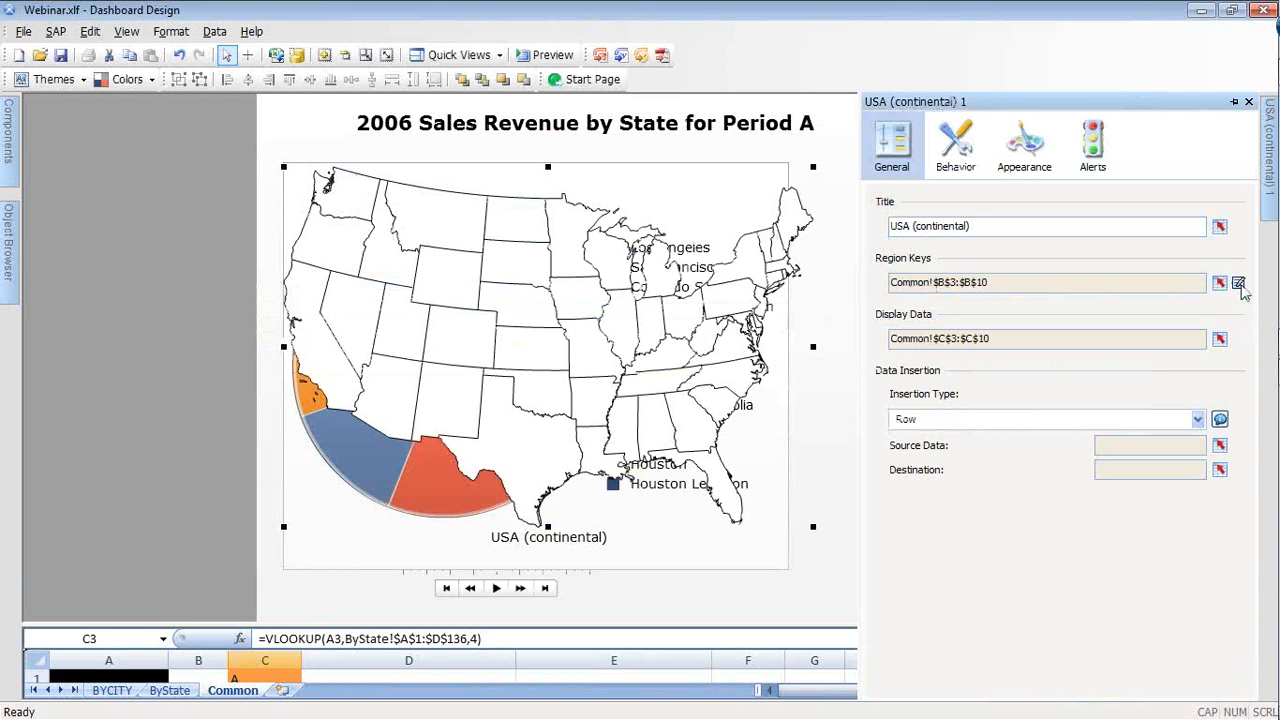
Edit the map's region keys, setting District of Columbia's key to DC and Texas's key to Texas
left_click(1238, 283)
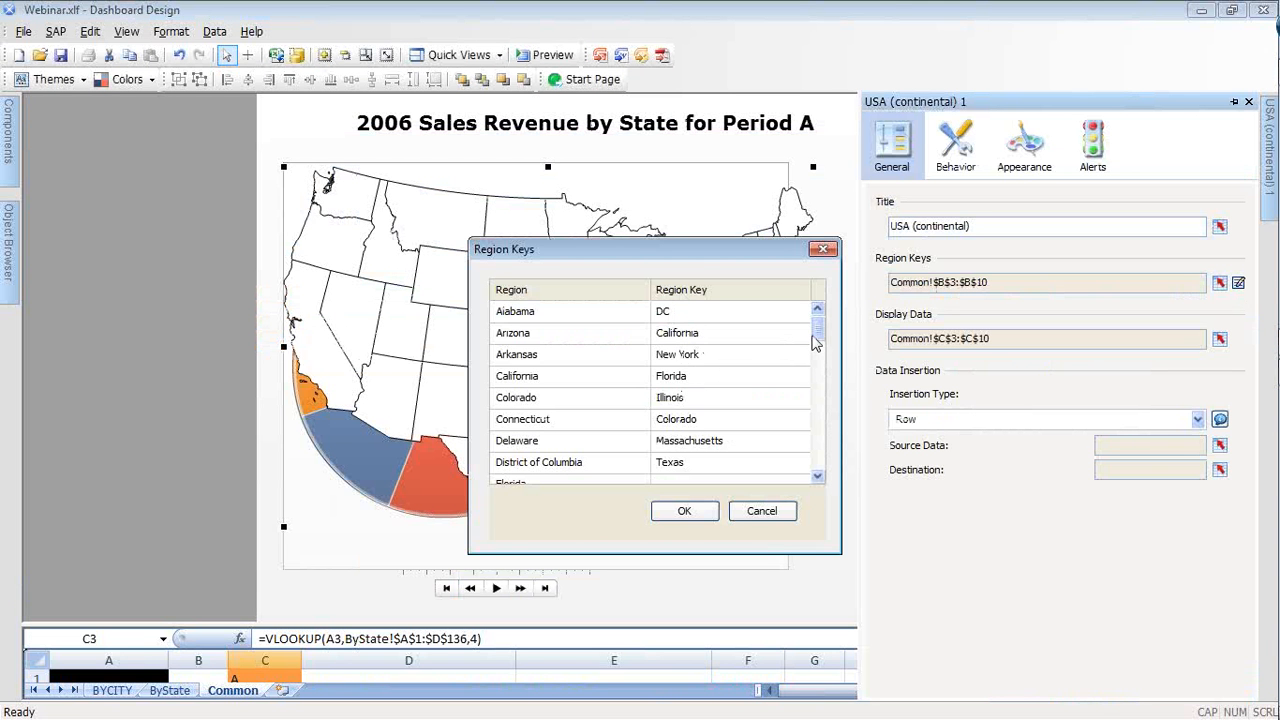
left_click_drag(815, 343, 820, 443)
left_click(700, 332)
type("DC")
left_click(714, 400)
type("Texas")
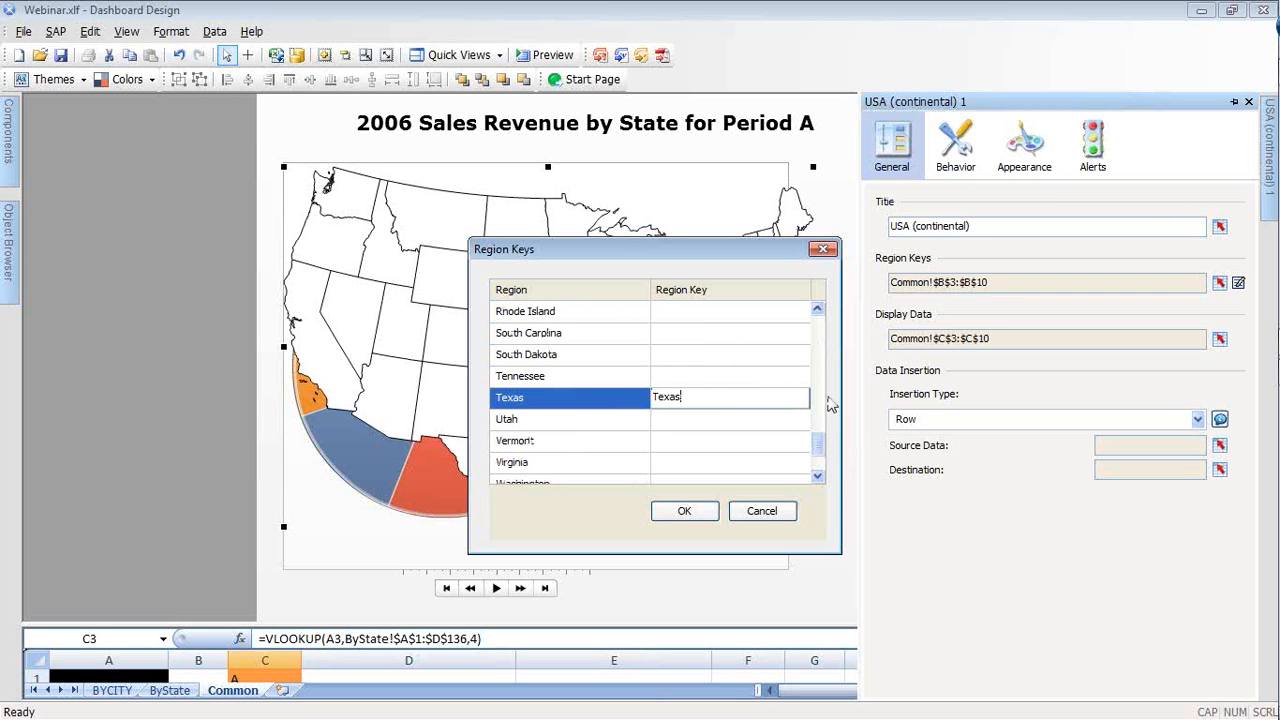
Clear Alabama's region key and set California's key to California
left_click_drag(820, 448, 818, 318)
left_click(735, 311)
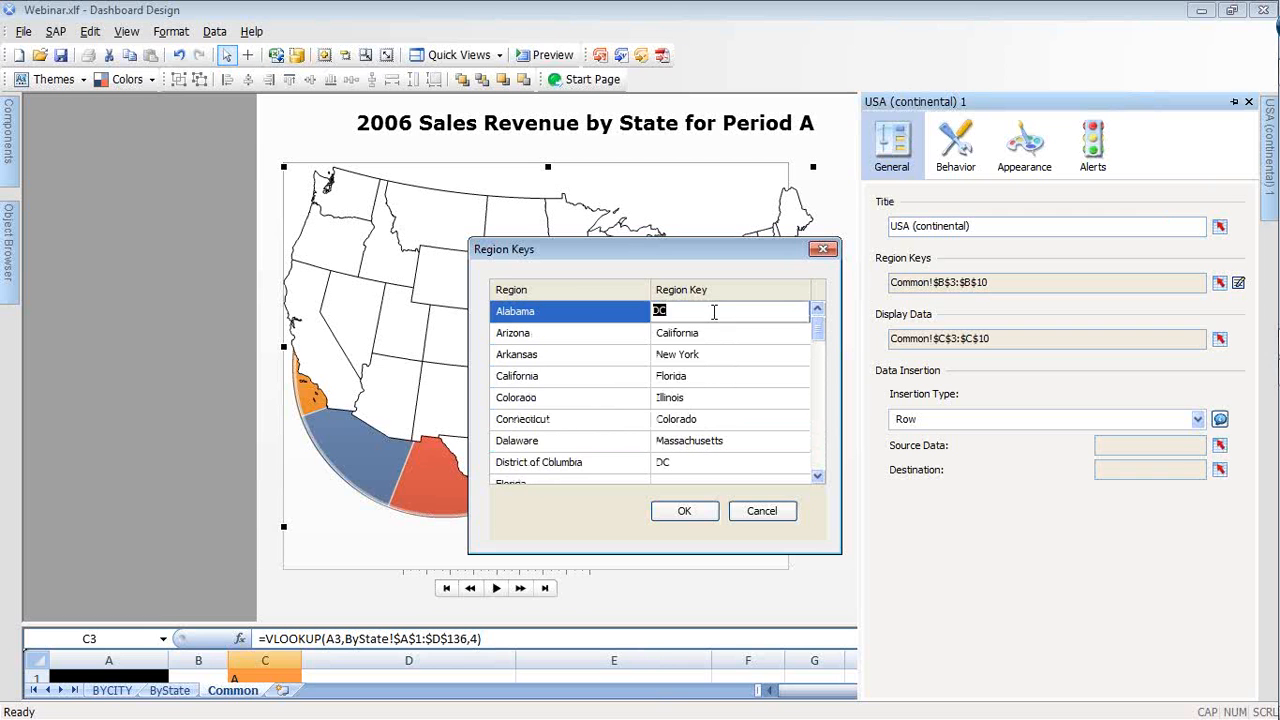
left_click(697, 378)
type("California")
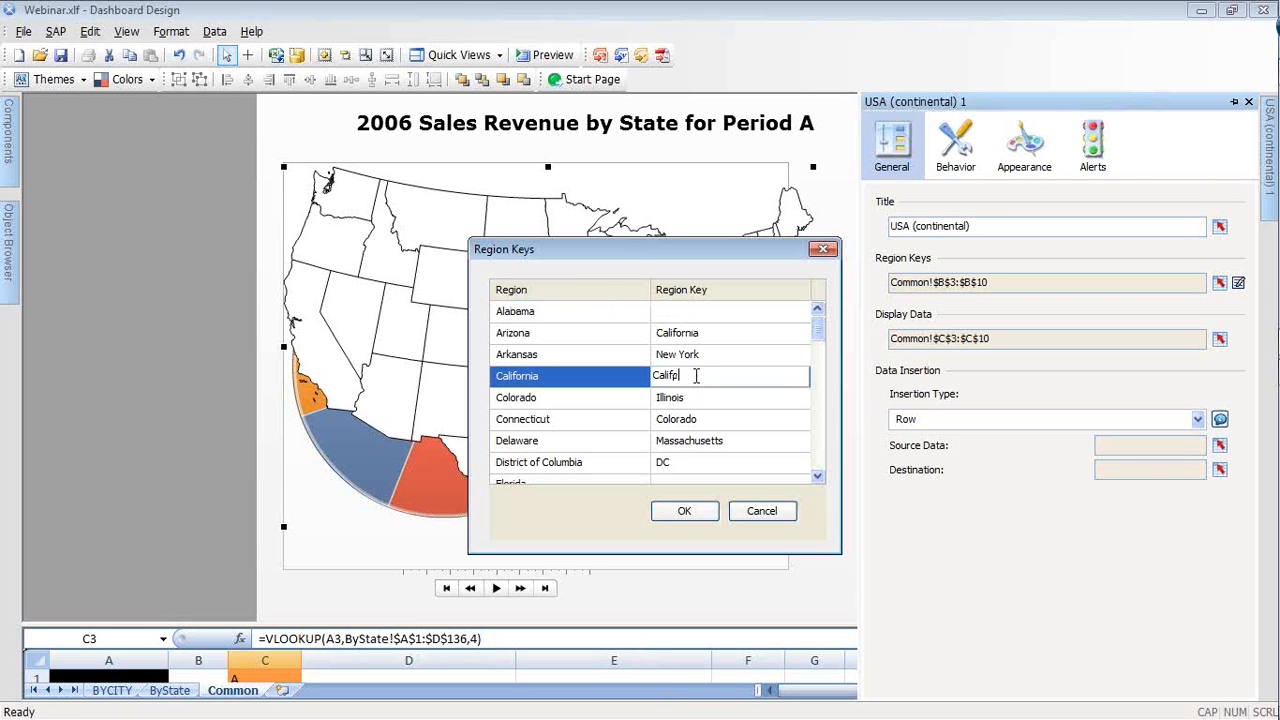
Set Florida's region key to Florida and clear Arizona's key
left_click(688, 484)
left_click(688, 482)
type("Florida")
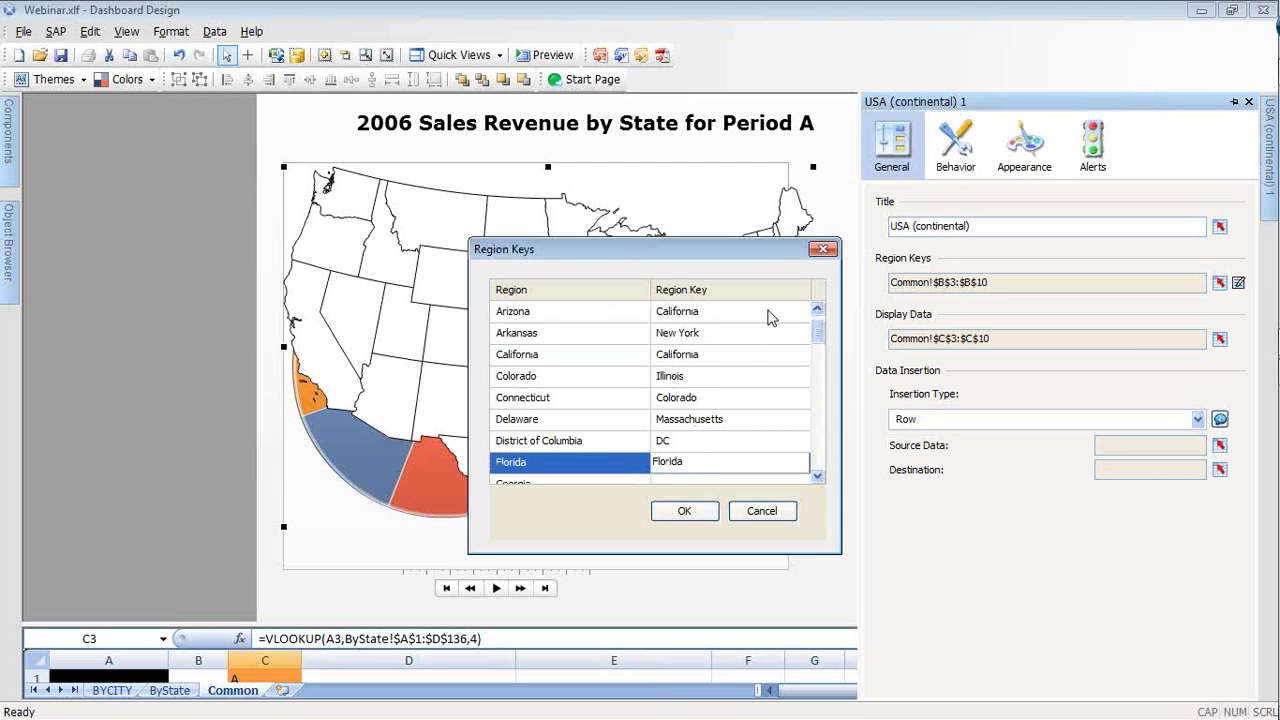
scroll(769, 320, "up", 1)
left_click(695, 337)
key("BackSpace")
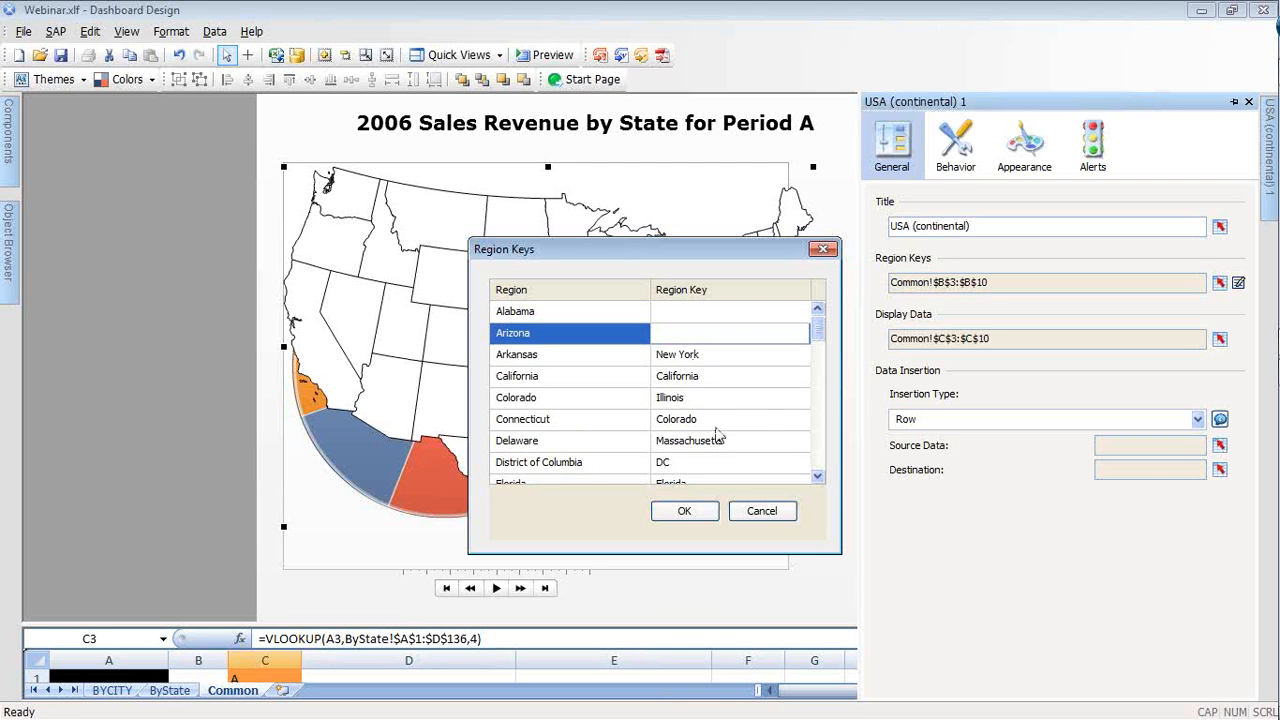
Set New York's region key to New York and clear the key assigned to Arkansas
left_click(816, 333)
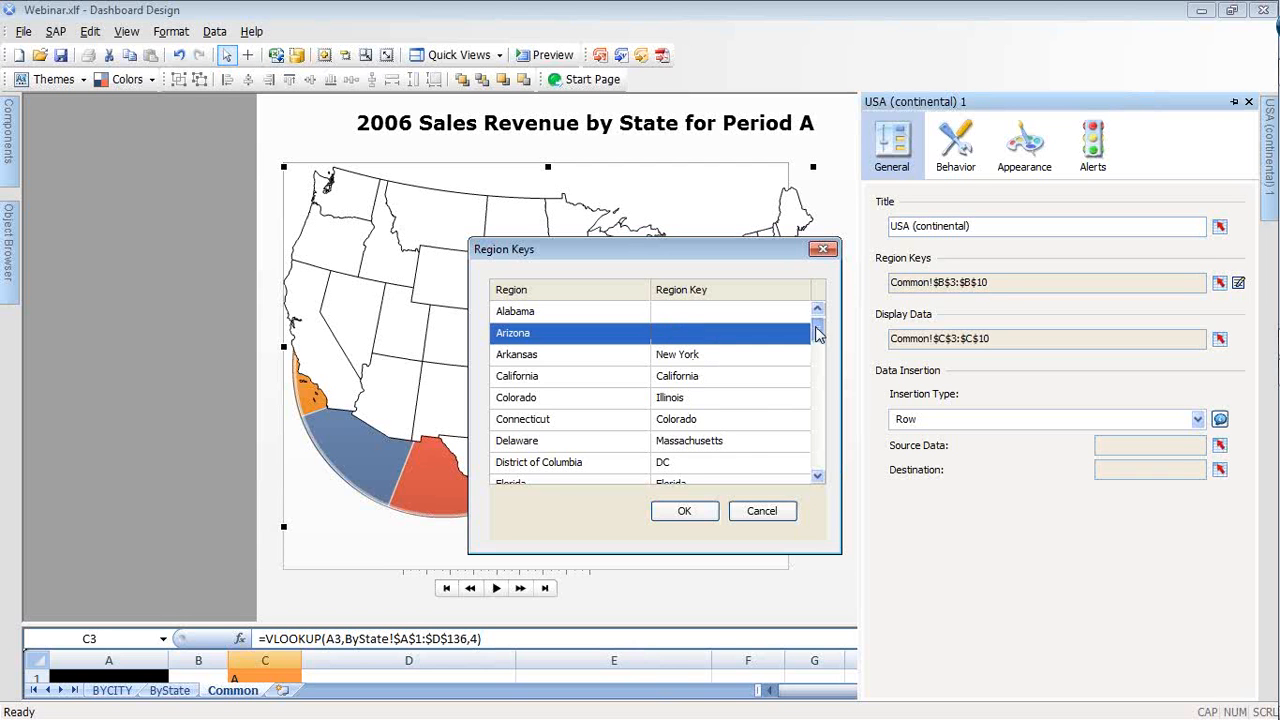
left_click_drag(816, 333, 819, 417)
left_click(679, 362)
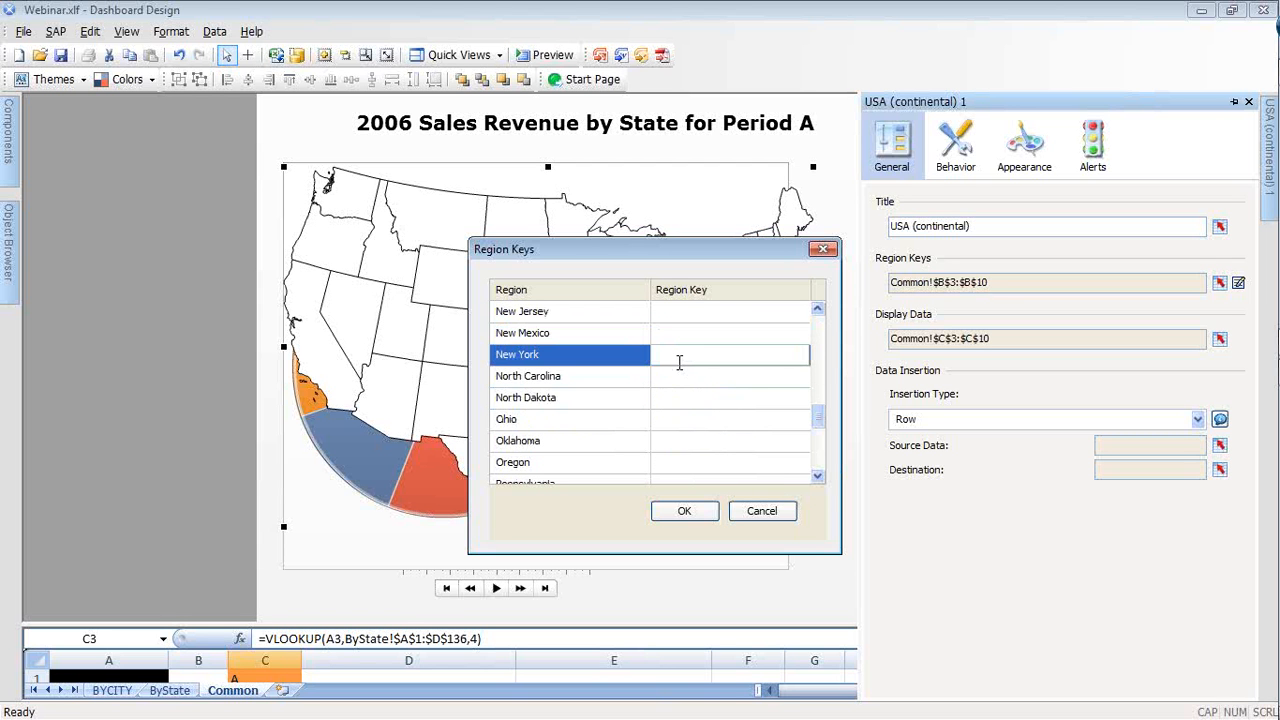
type("New York")
left_click_drag(817, 417, 819, 320)
left_click(714, 355)
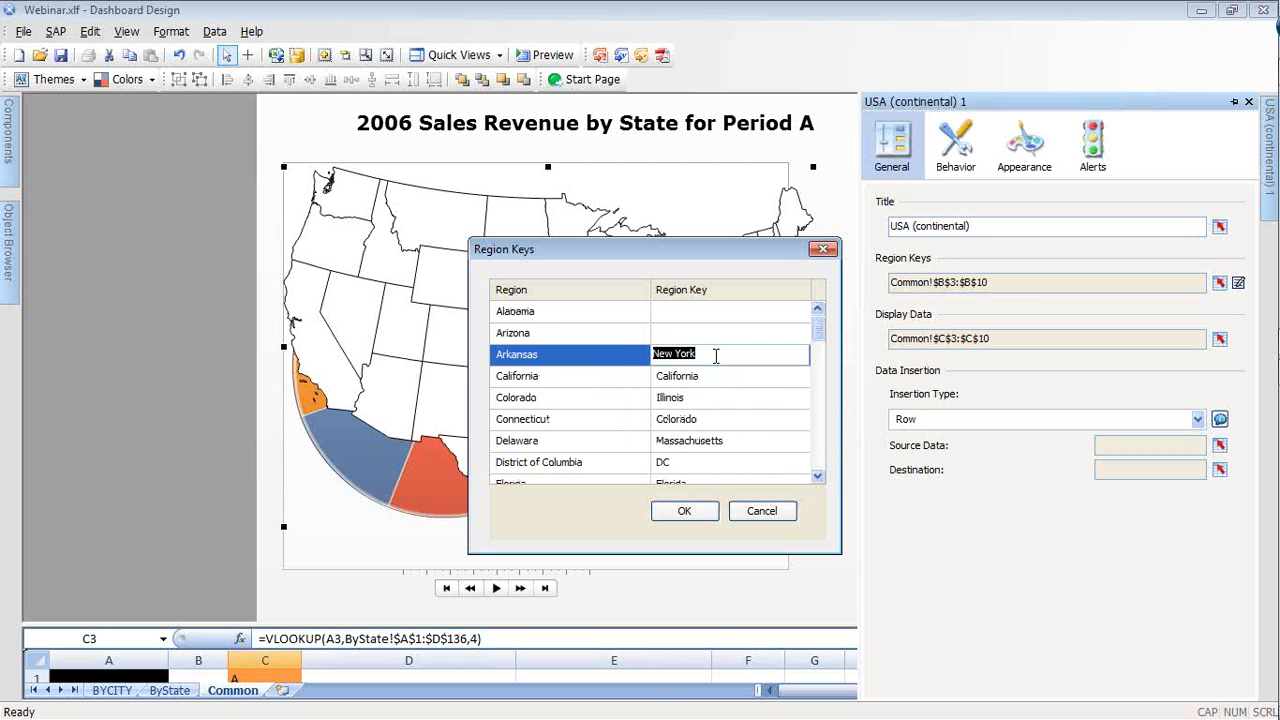
key("Delete")
Set Colorado's region key to Colorado and Illinois's key to Illinois
left_click(692, 400)
type("Colorado")
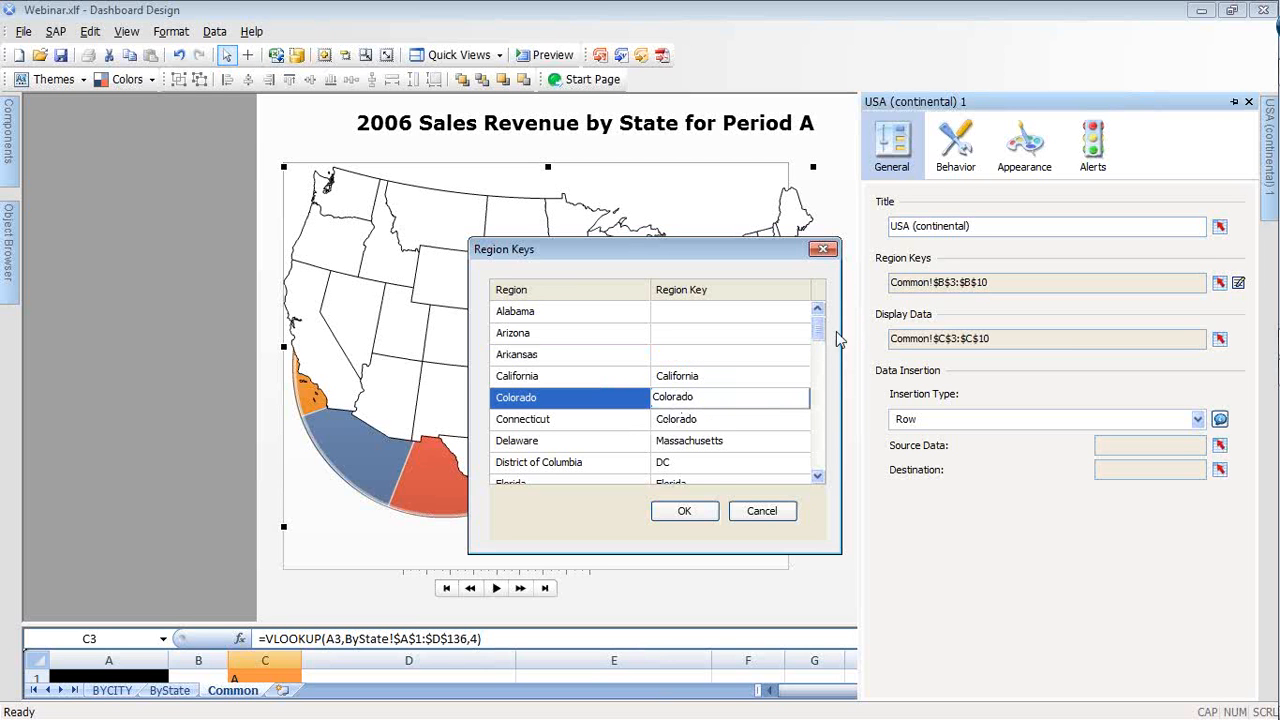
left_click_drag(821, 331, 823, 369)
left_click(660, 357)
left_click(663, 357)
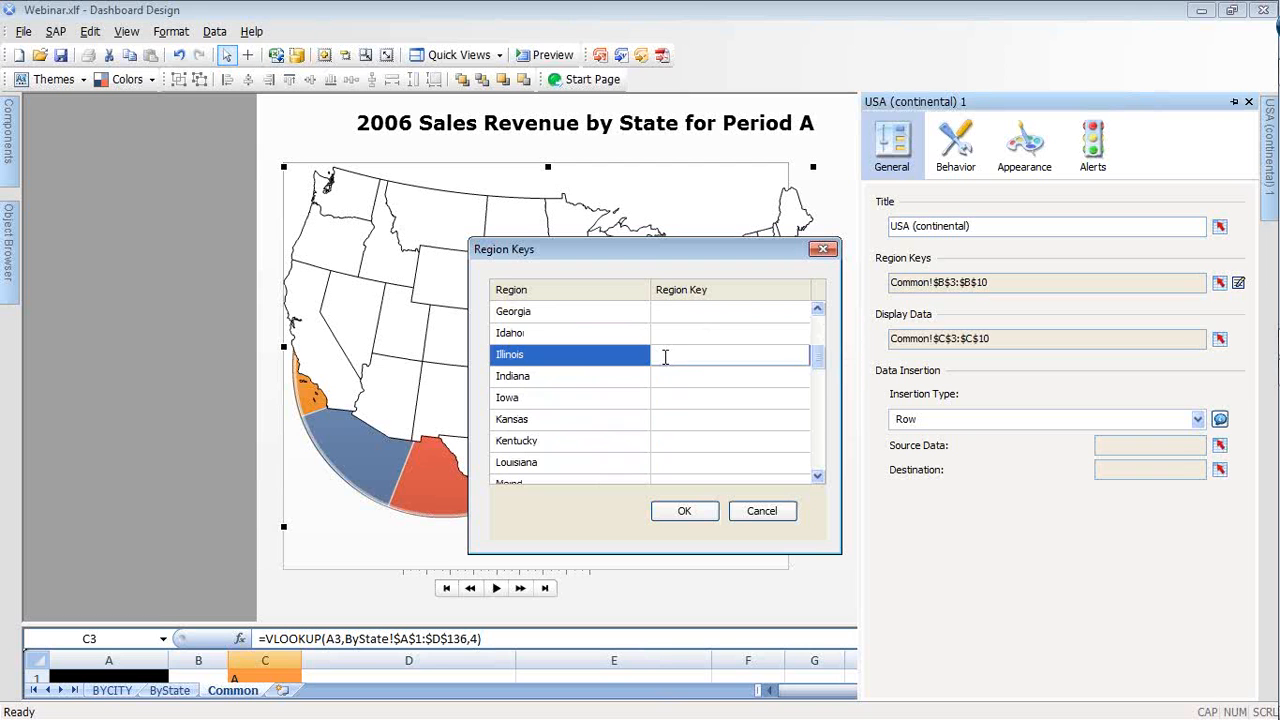
type("Illinois")
Clear the region keys assigned to Connecticut and Delaware
left_click_drag(815, 366, 819, 339)
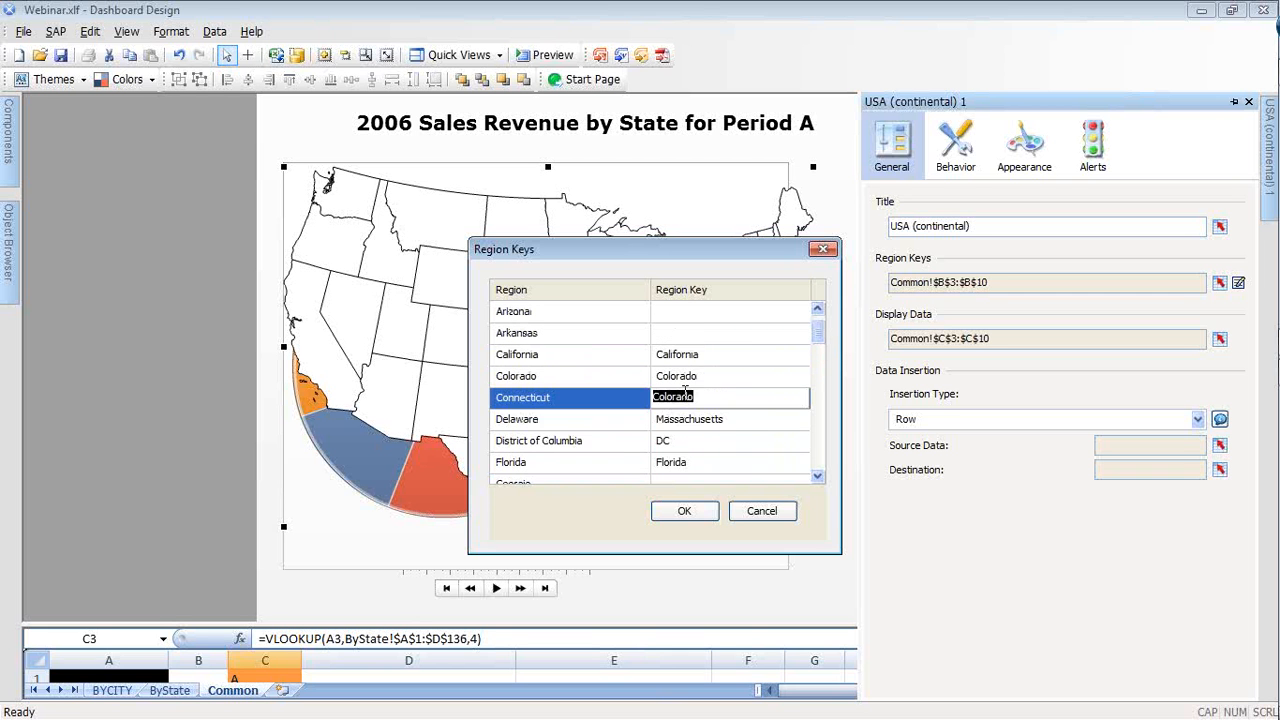
key("Delete")
left_click(765, 419)
key("Delete")
Give Massachusetts its own name as region key and apply the edited region keys to the map
scroll(820, 343, "down", 1)
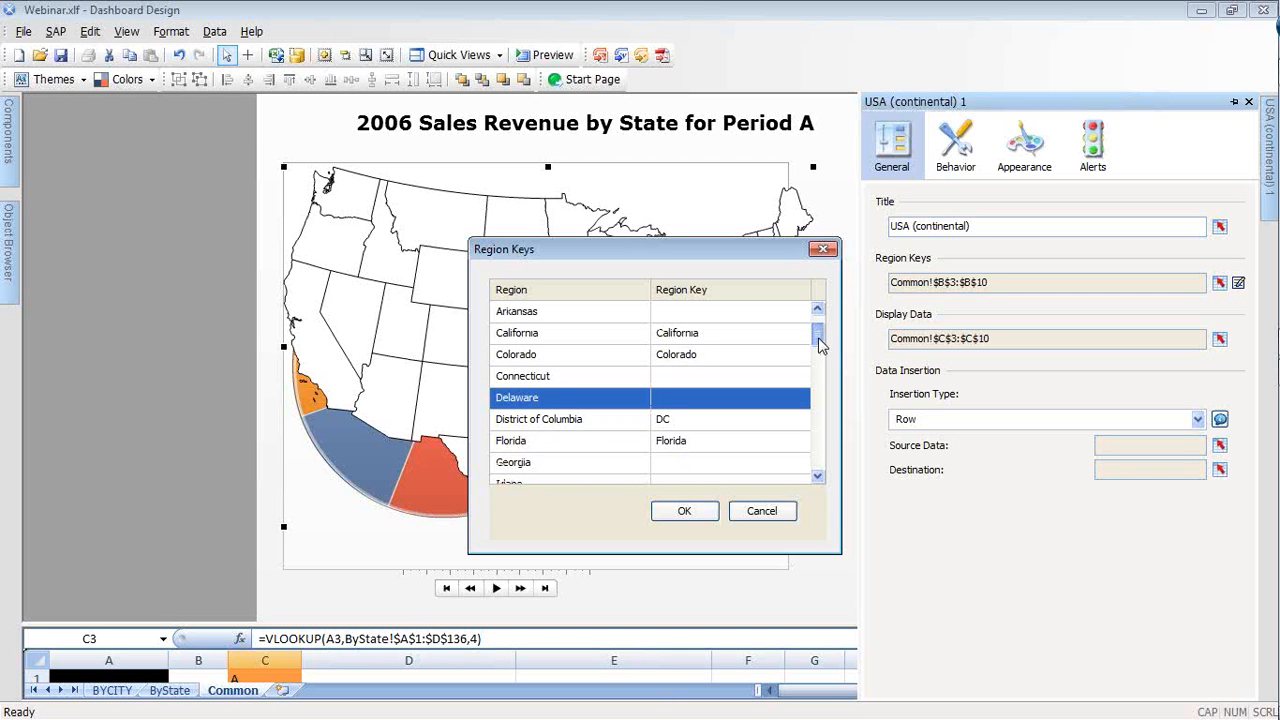
left_click_drag(818, 343, 820, 385)
left_click(703, 343)
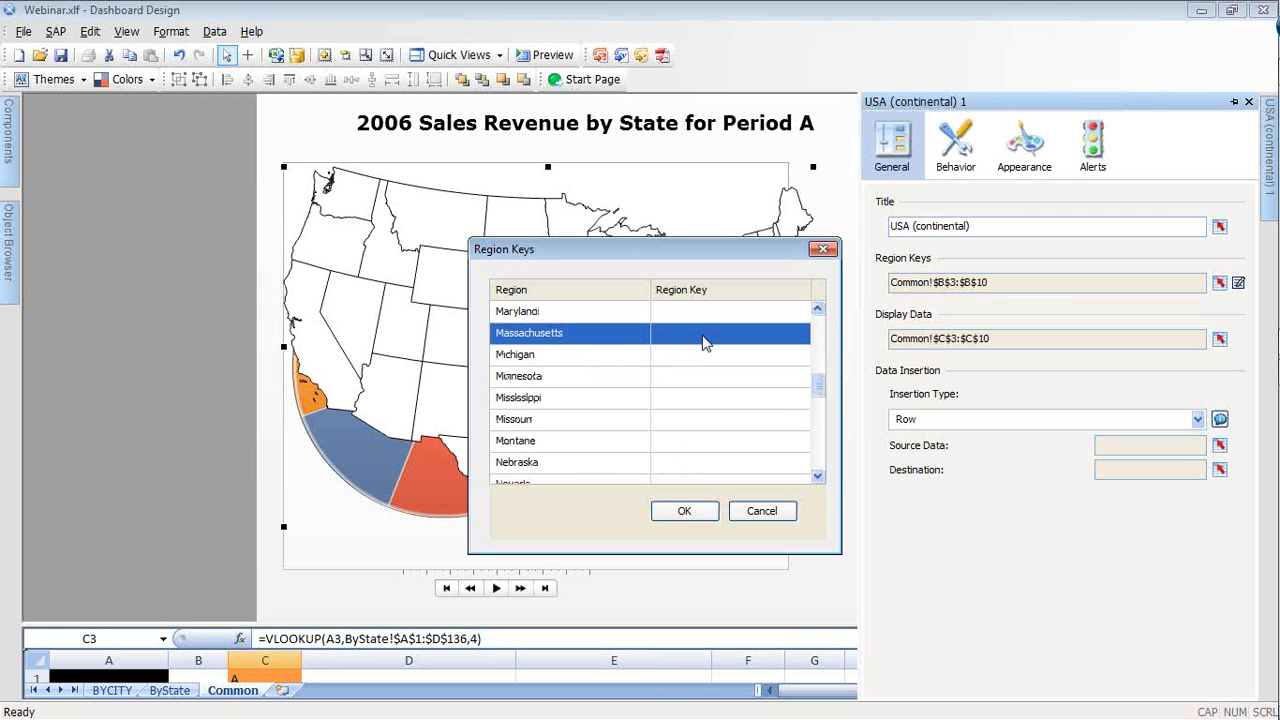
left_click(670, 509)
Set the map's data insertion source to the state names in Common!B3:B10
mouse_move(1270, 205)
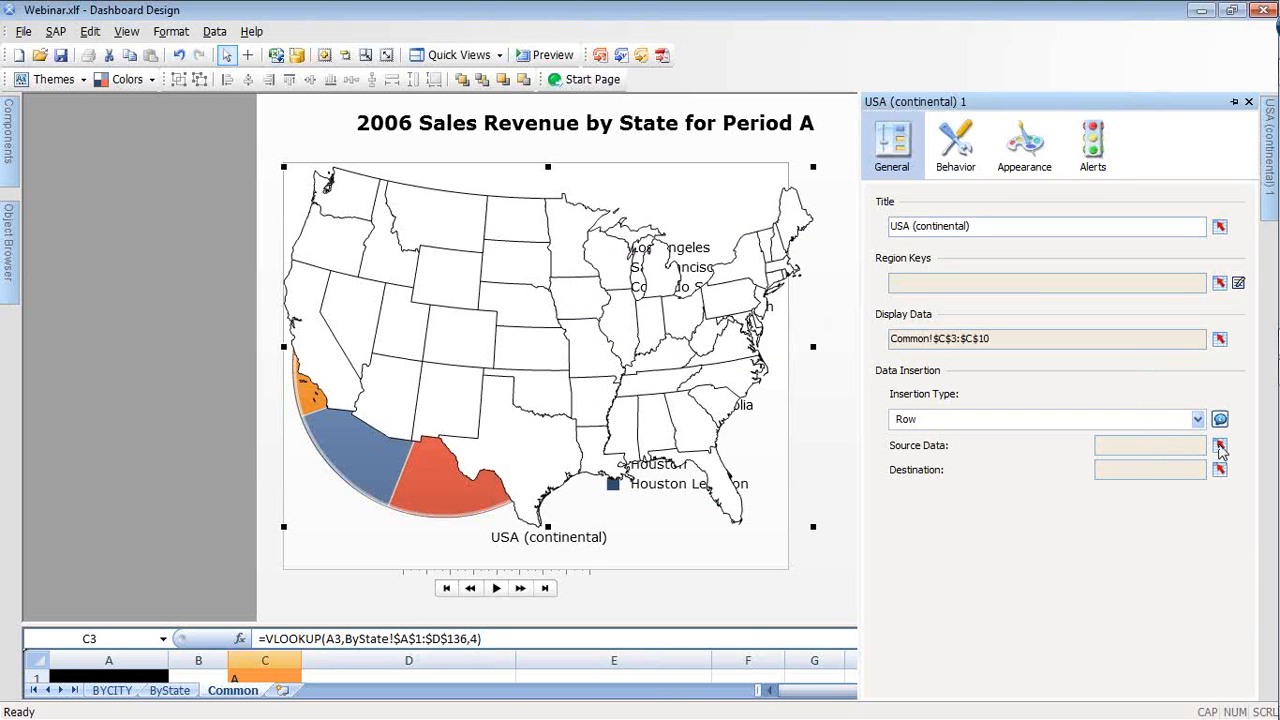
left_click(1219, 446)
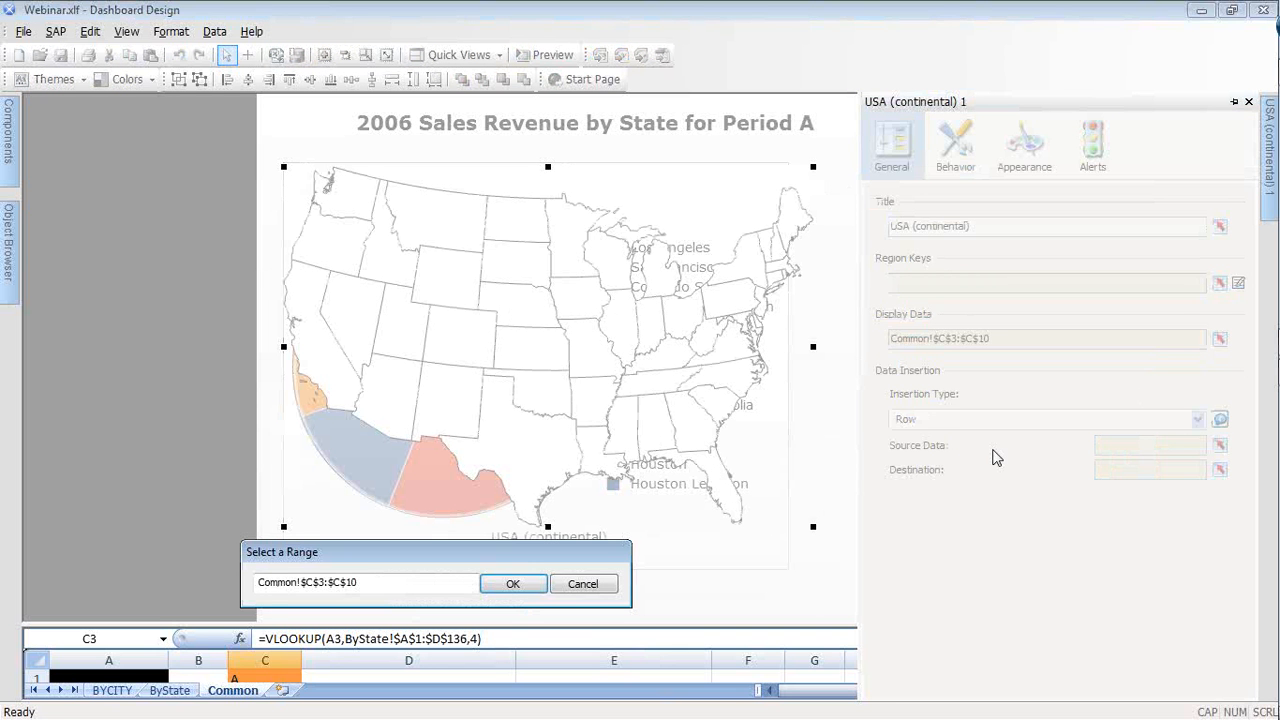
left_click_drag(738, 624, 738, 325)
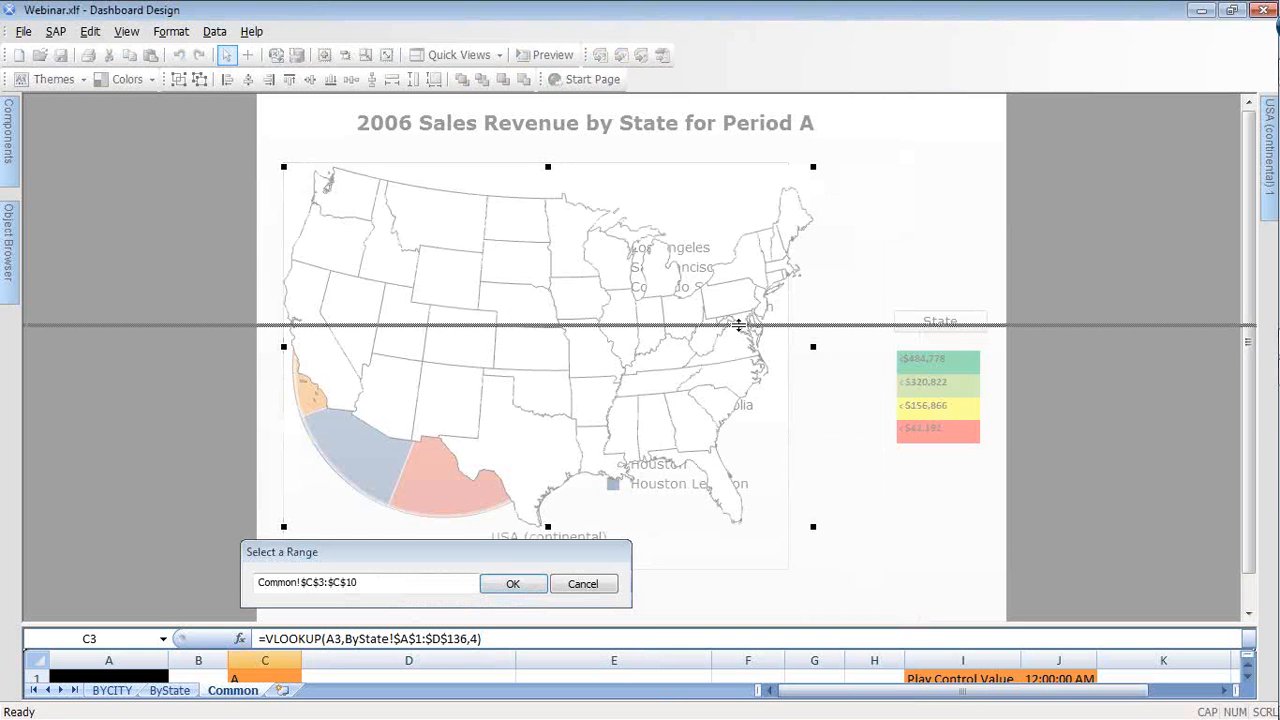
left_click_drag(738, 325, 738, 202)
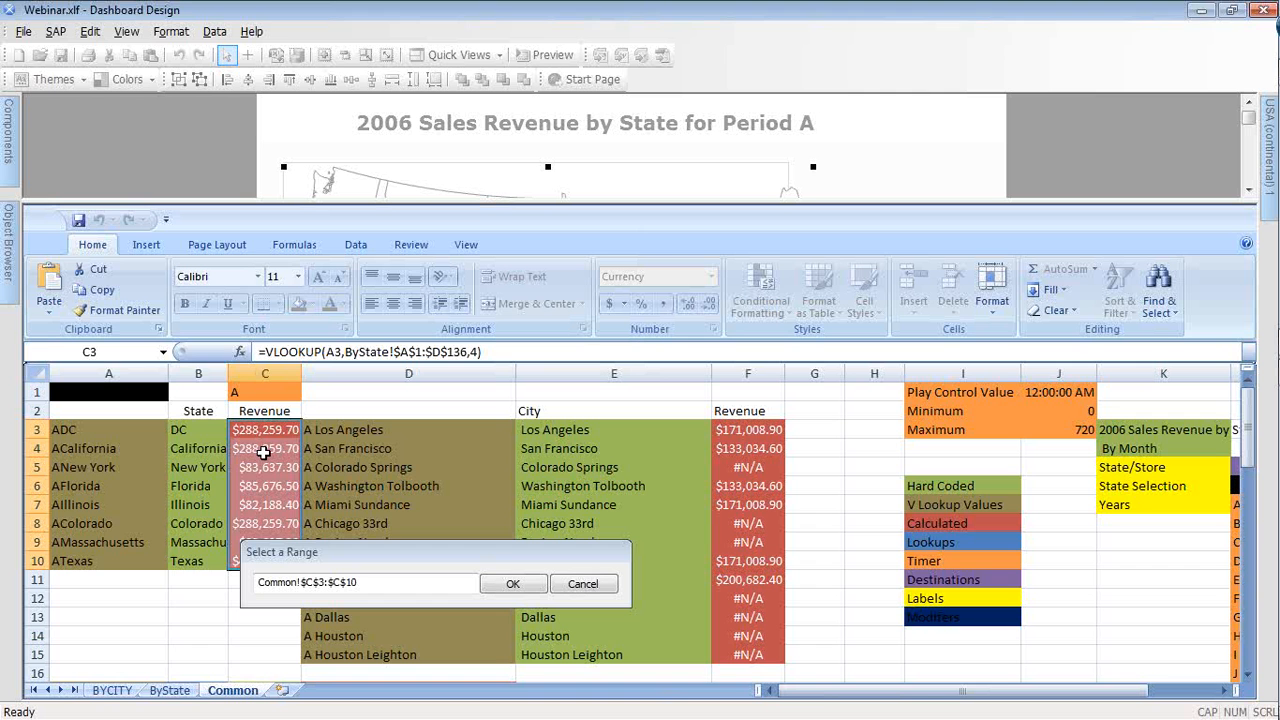
left_click_drag(198, 429, 198, 561)
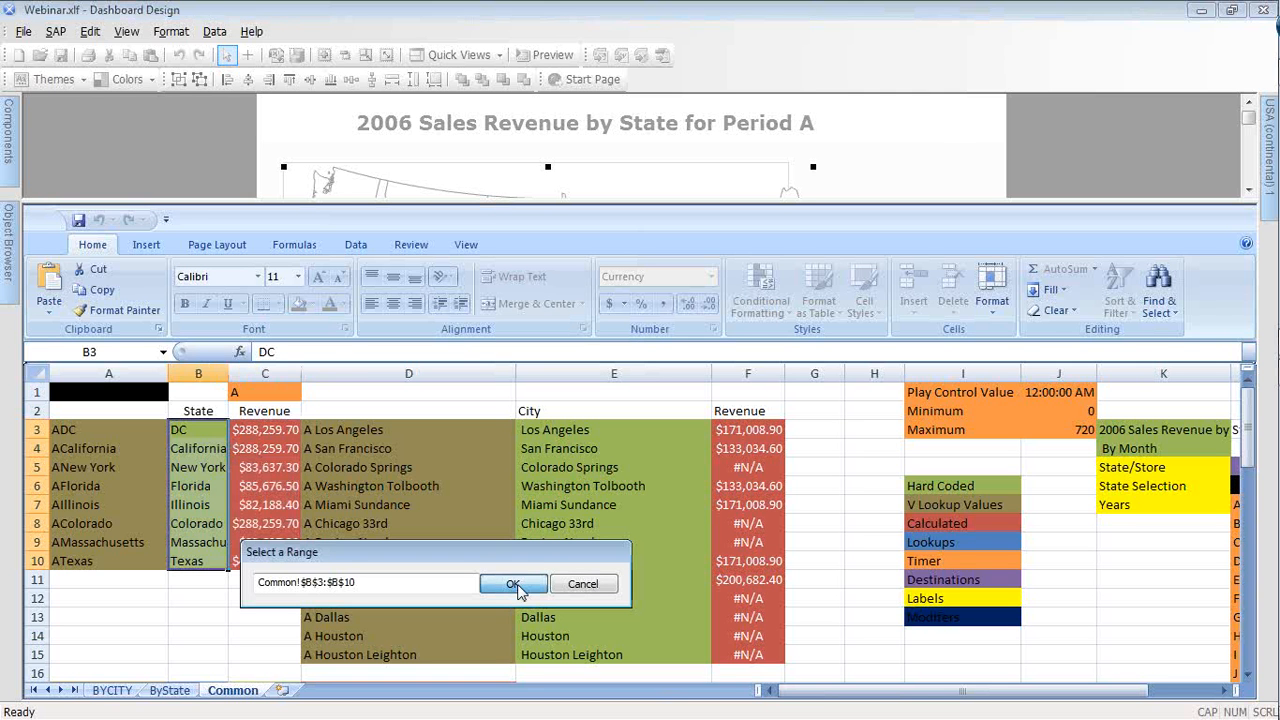
left_click(512, 584)
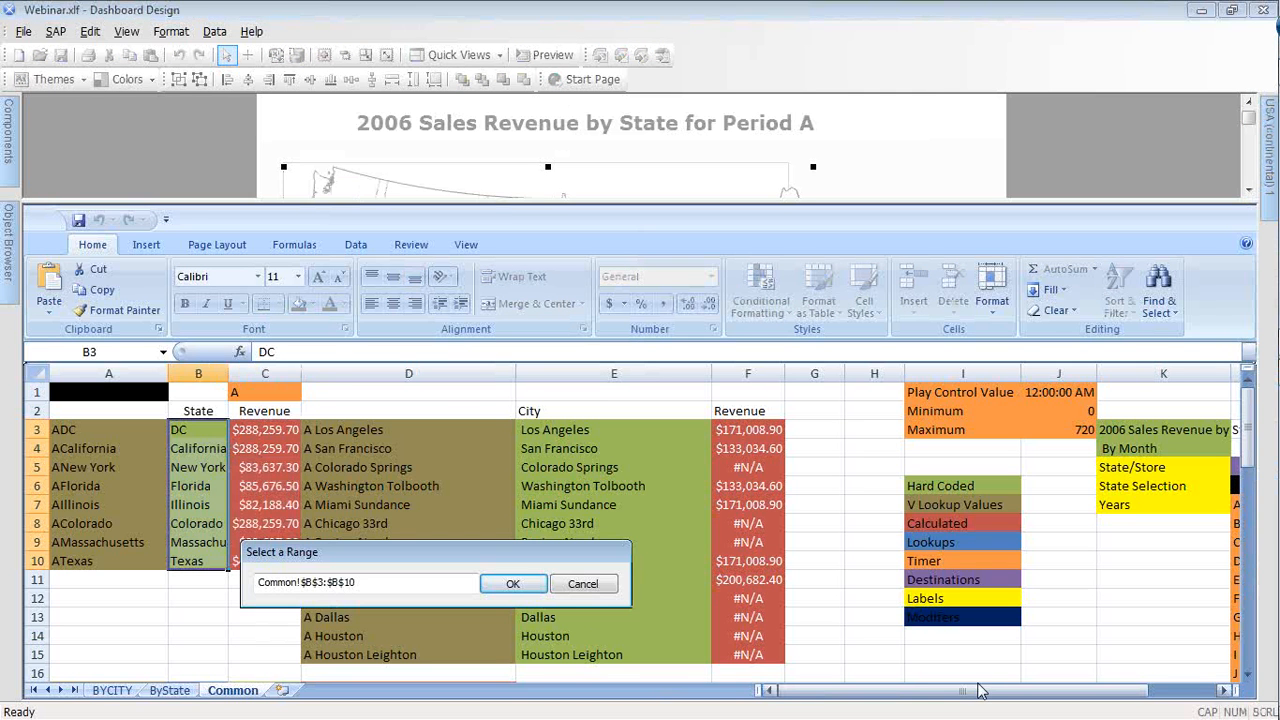
Set the map's data insertion destination to the State Selection cell L6 on the Common sheet and shrink the spreadsheet area
left_click_drag(980, 690, 1045, 690)
left_click(1104, 486)
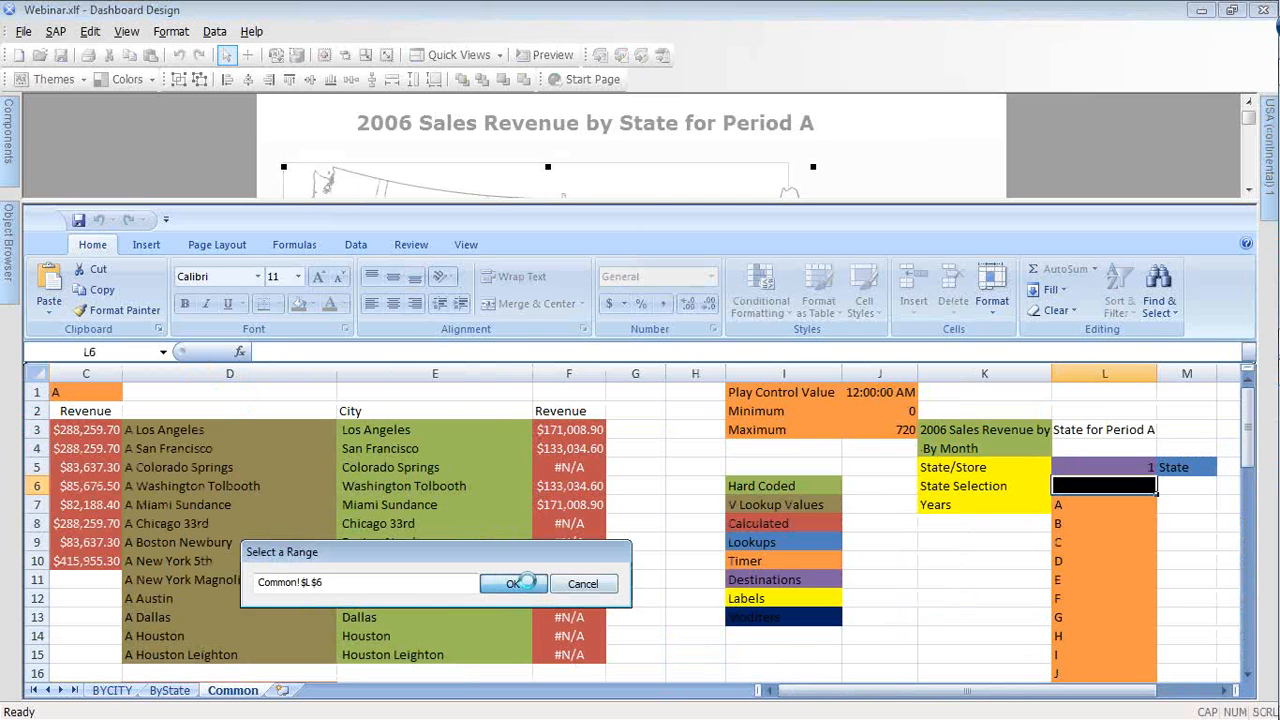
left_click(513, 583)
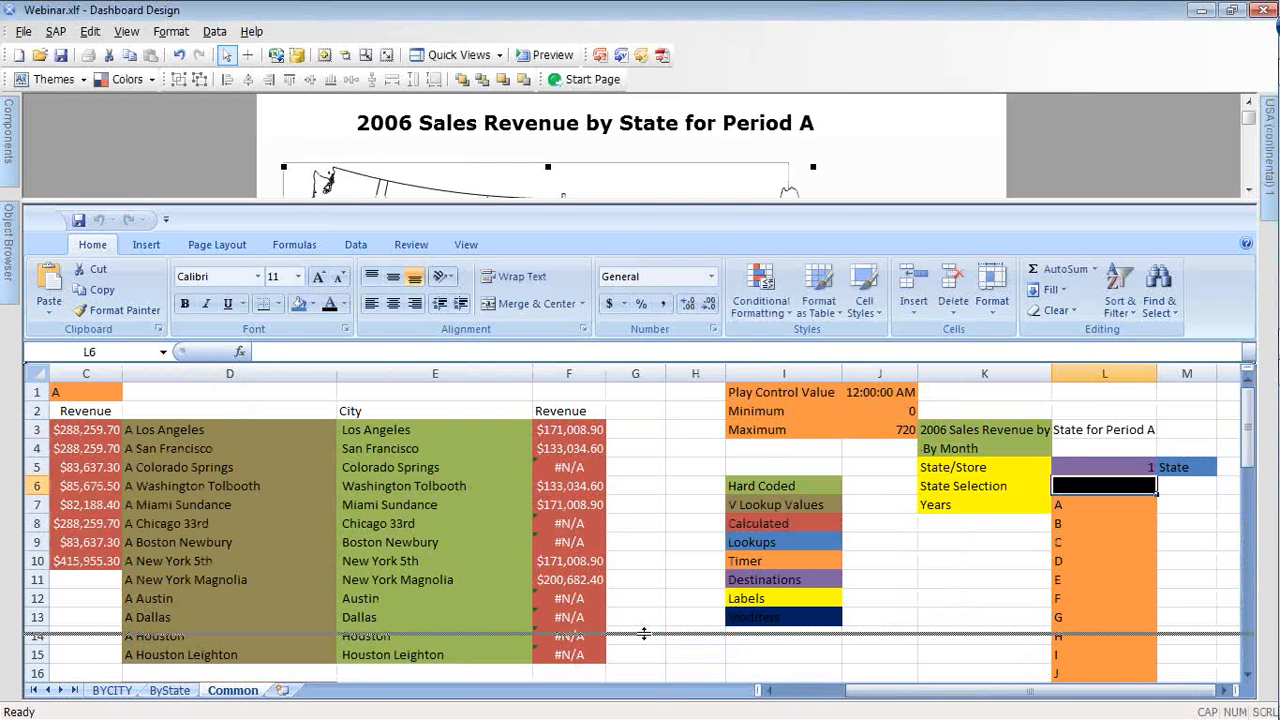
left_click_drag(644, 634, 651, 623)
Enable alerts for the USA (continental) map and keep its properties pane pinned open
mouse_move(1270, 140)
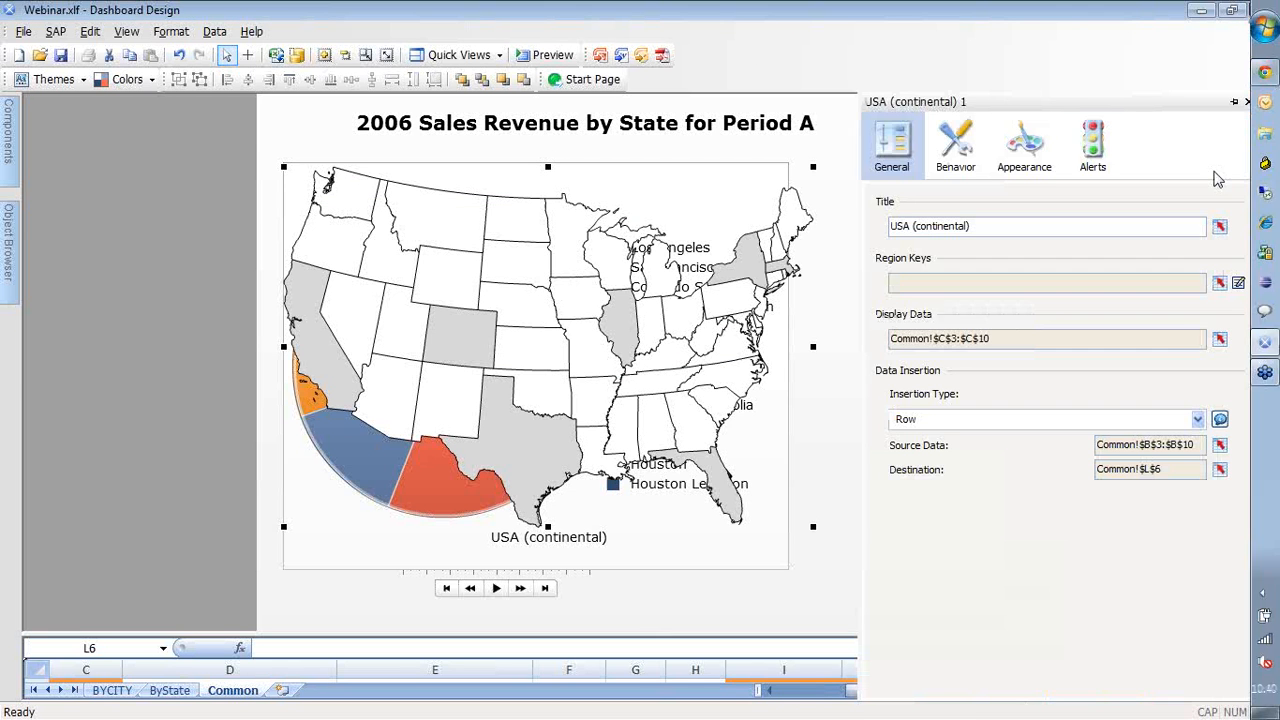
left_click(1096, 150)
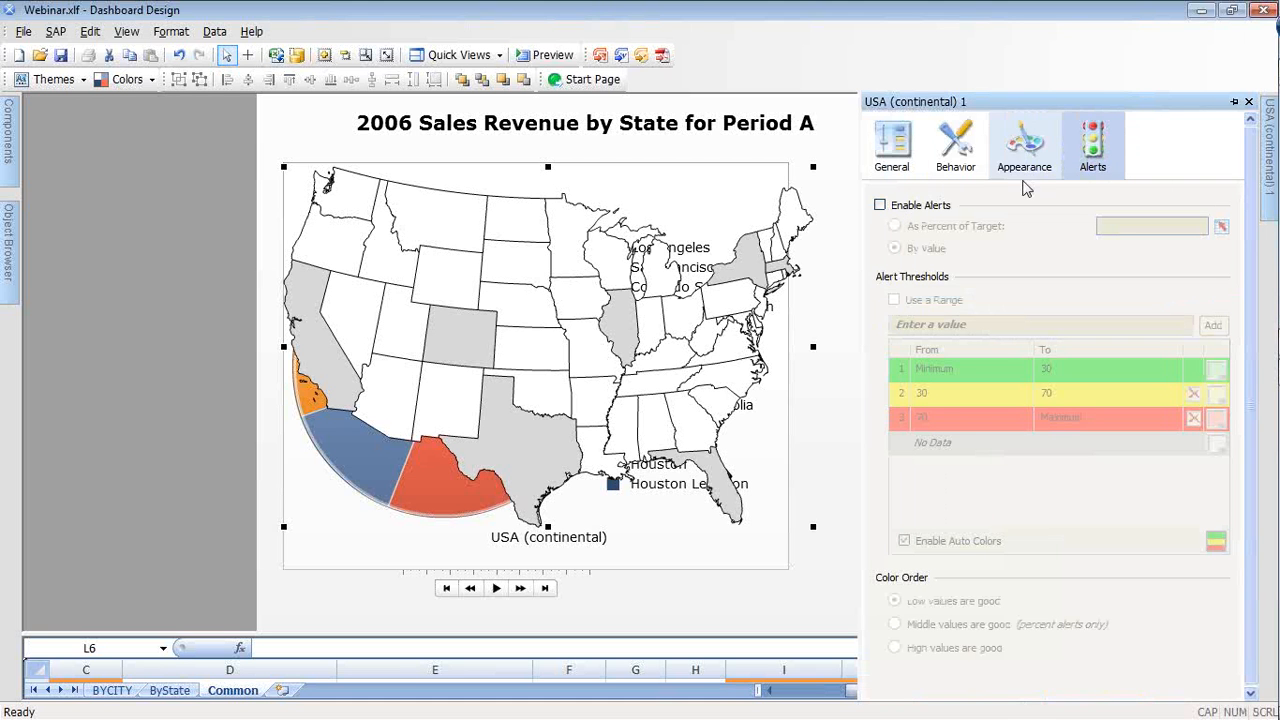
left_click(880, 206)
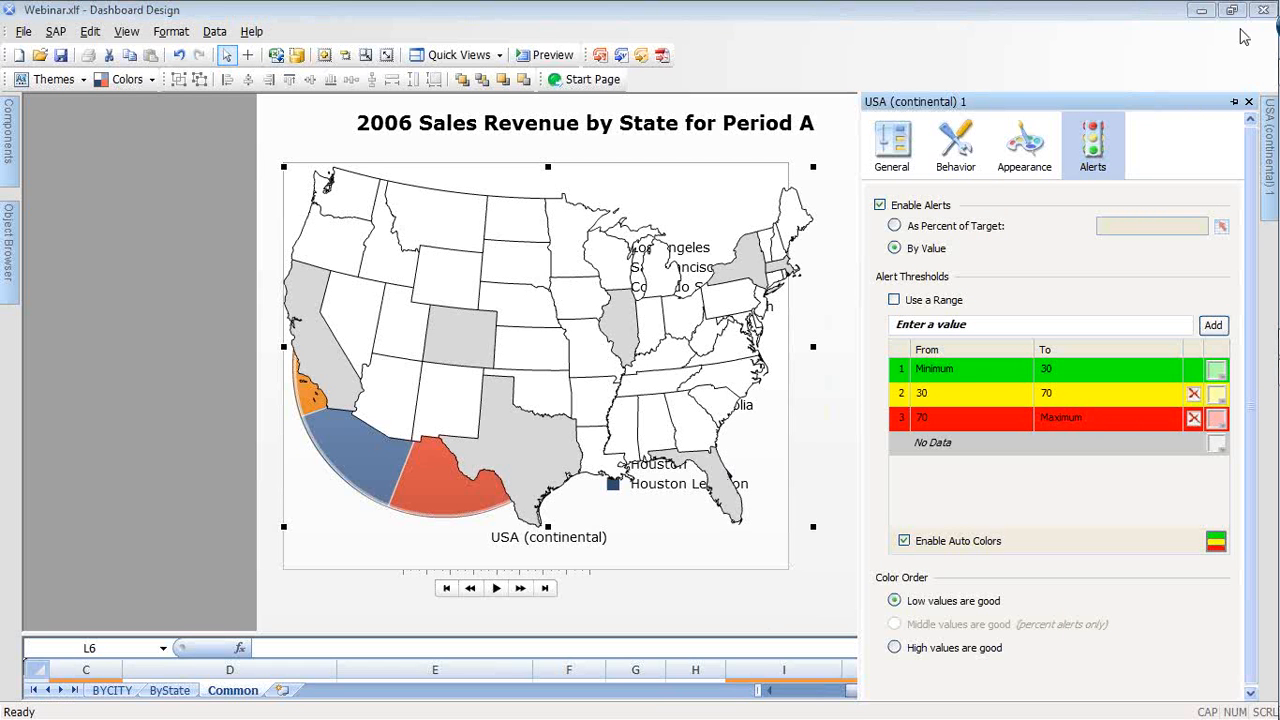
left_click(1236, 102)
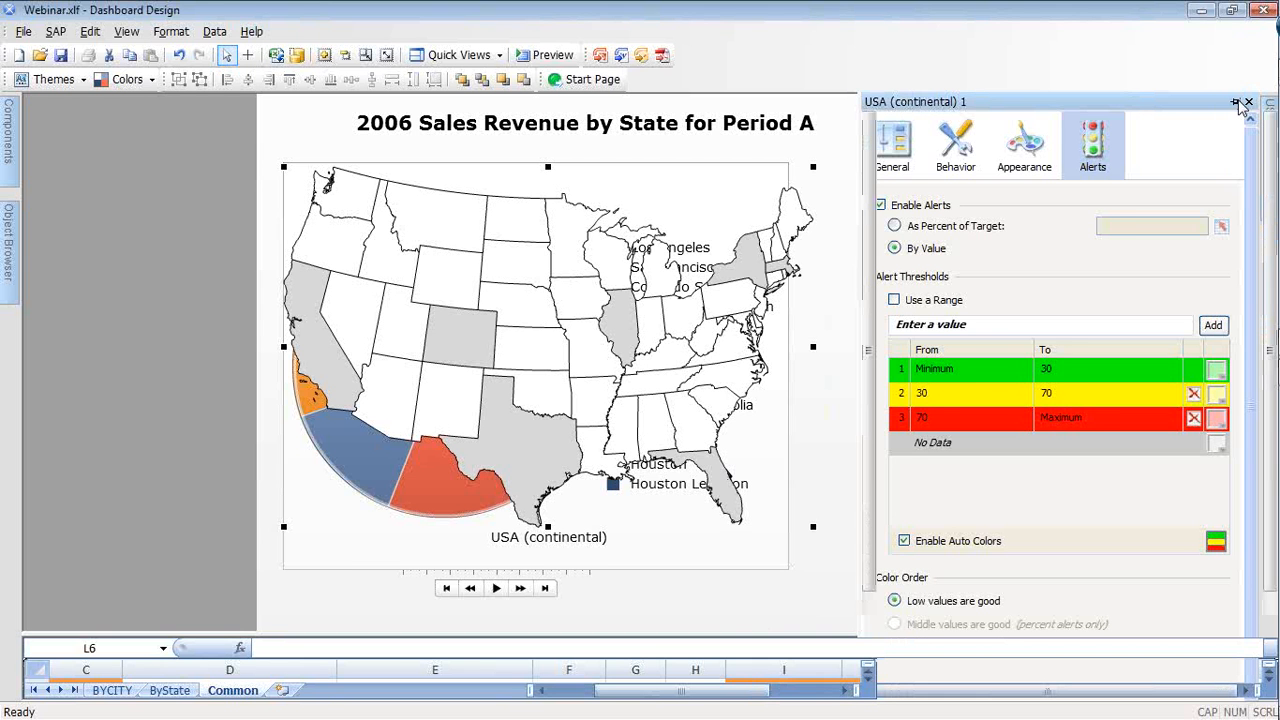
Enlarge the spreadsheet area to show the legend labels and start the map's third alert range at 320822
left_click(1236, 102)
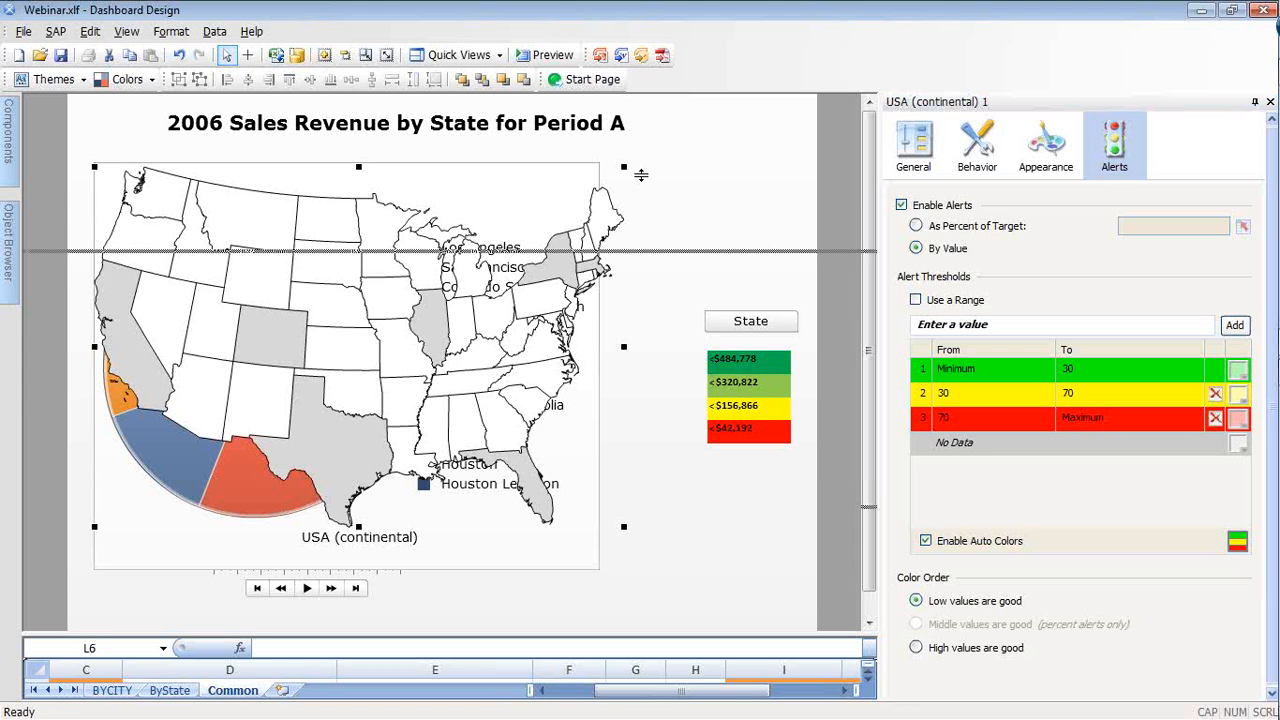
left_click_drag(641, 175, 641, 177)
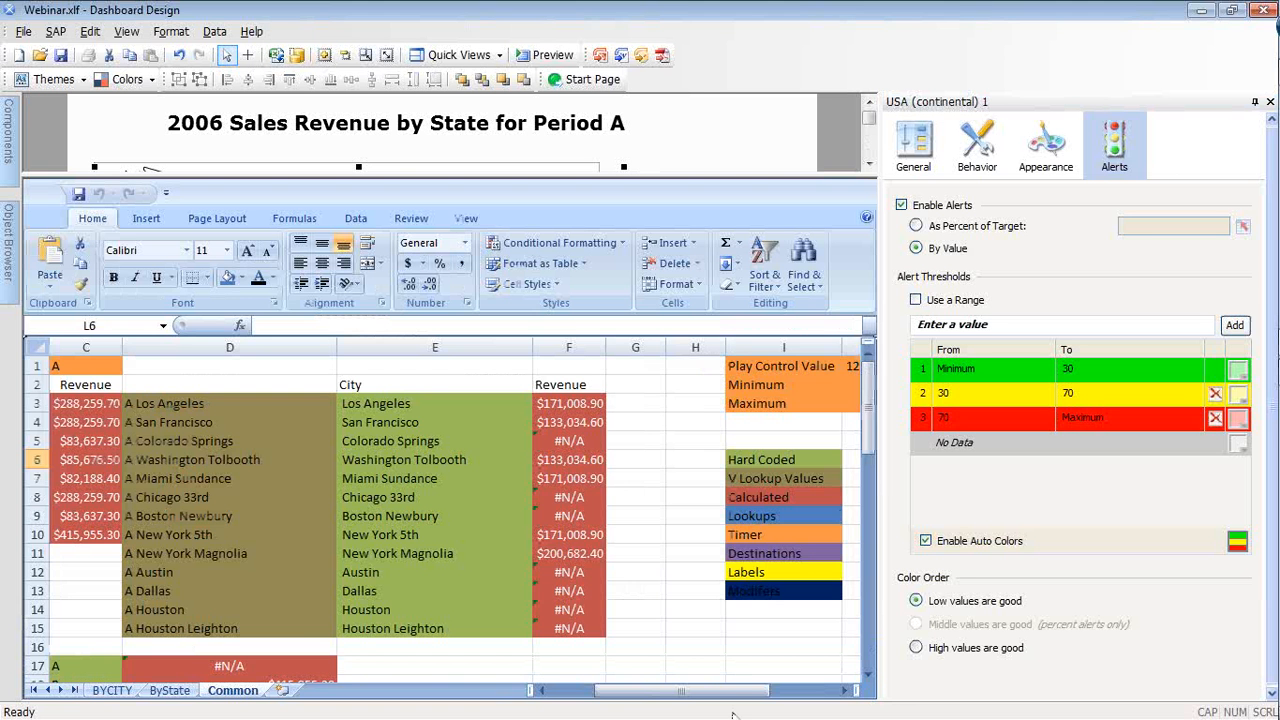
left_click_drag(706, 691, 765, 698)
left_click(970, 417)
type("320")
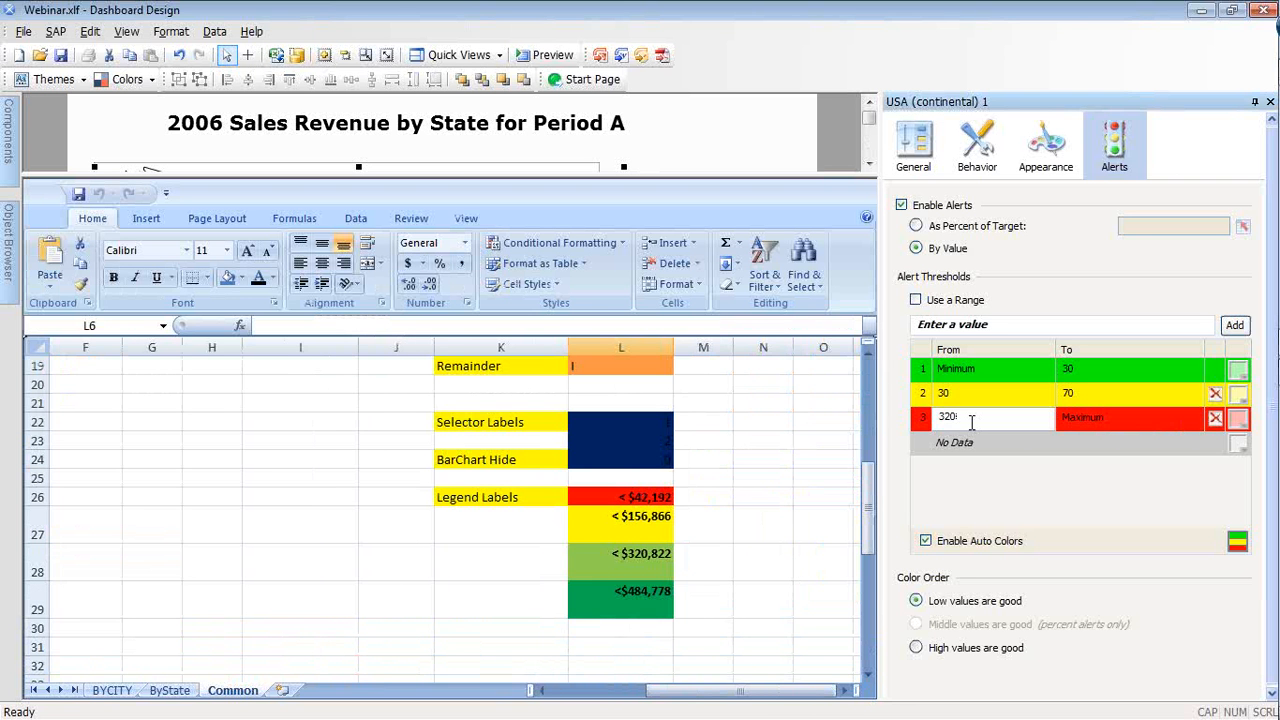
type("822")
left_click(1083, 392)
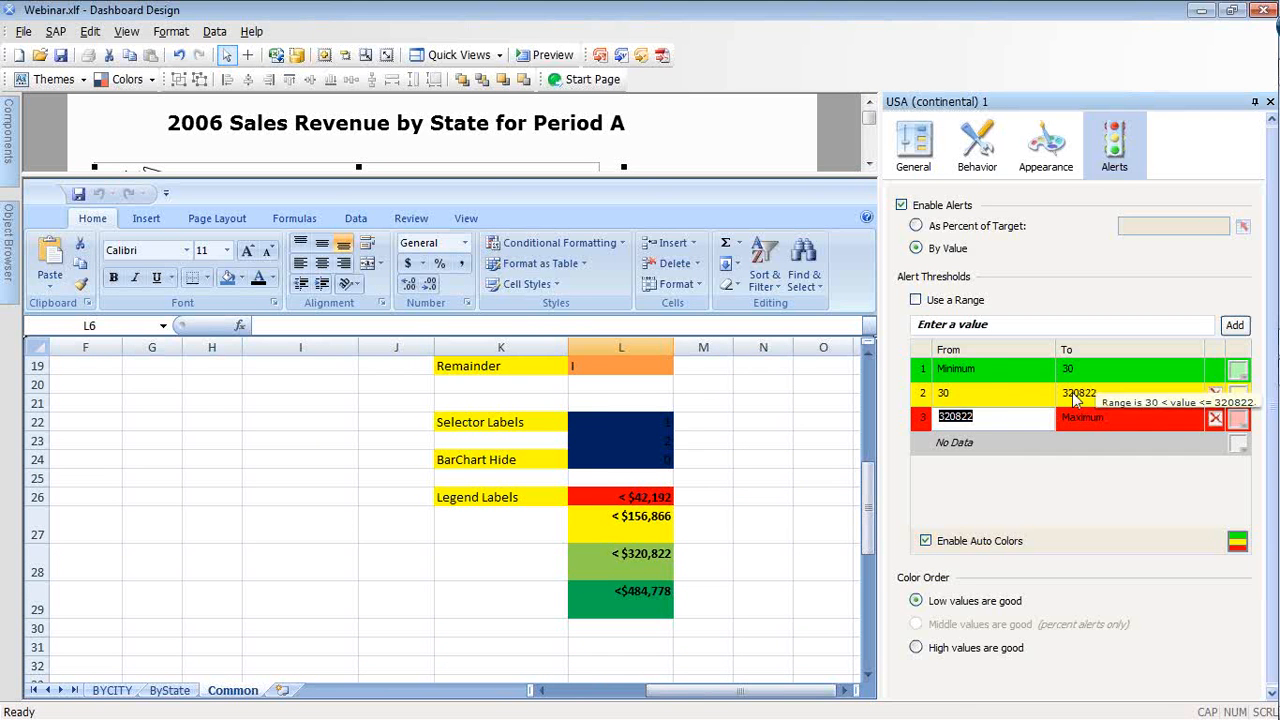
Set the start of the map's second alert range to 156866
left_click(962, 397)
double_click(941, 392)
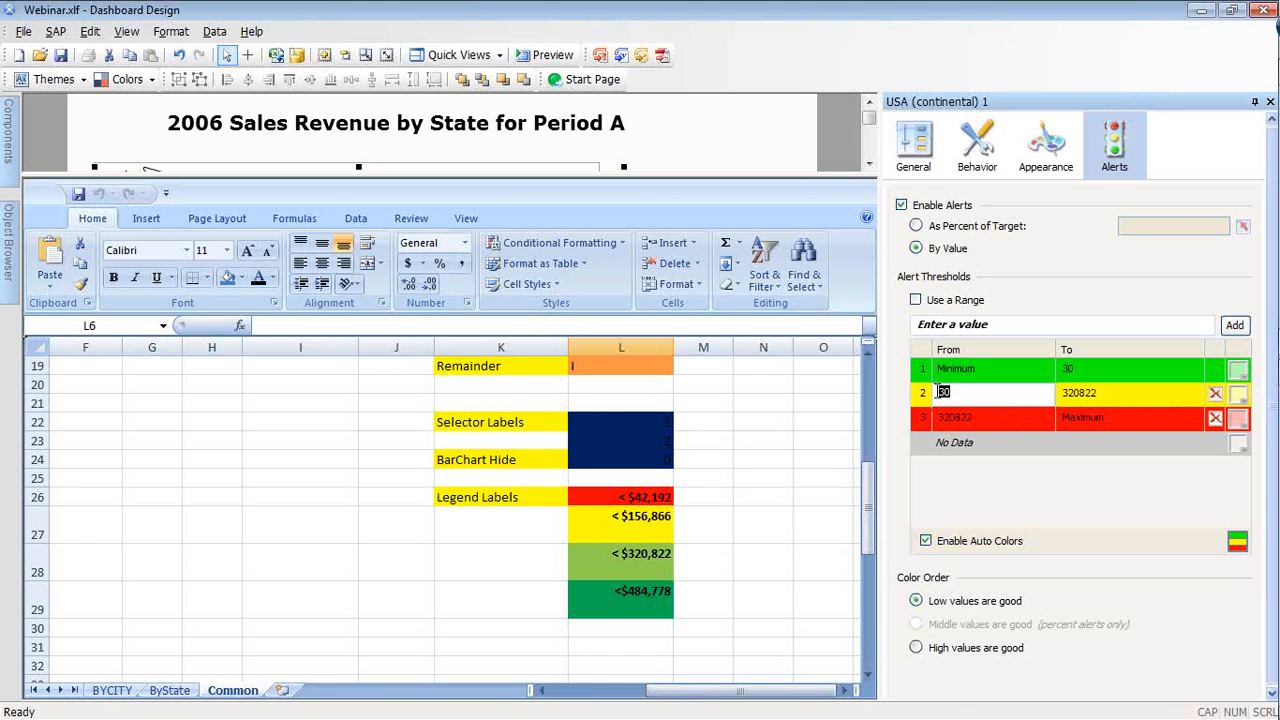
type("156866")
key("Return")
left_click(1076, 370)
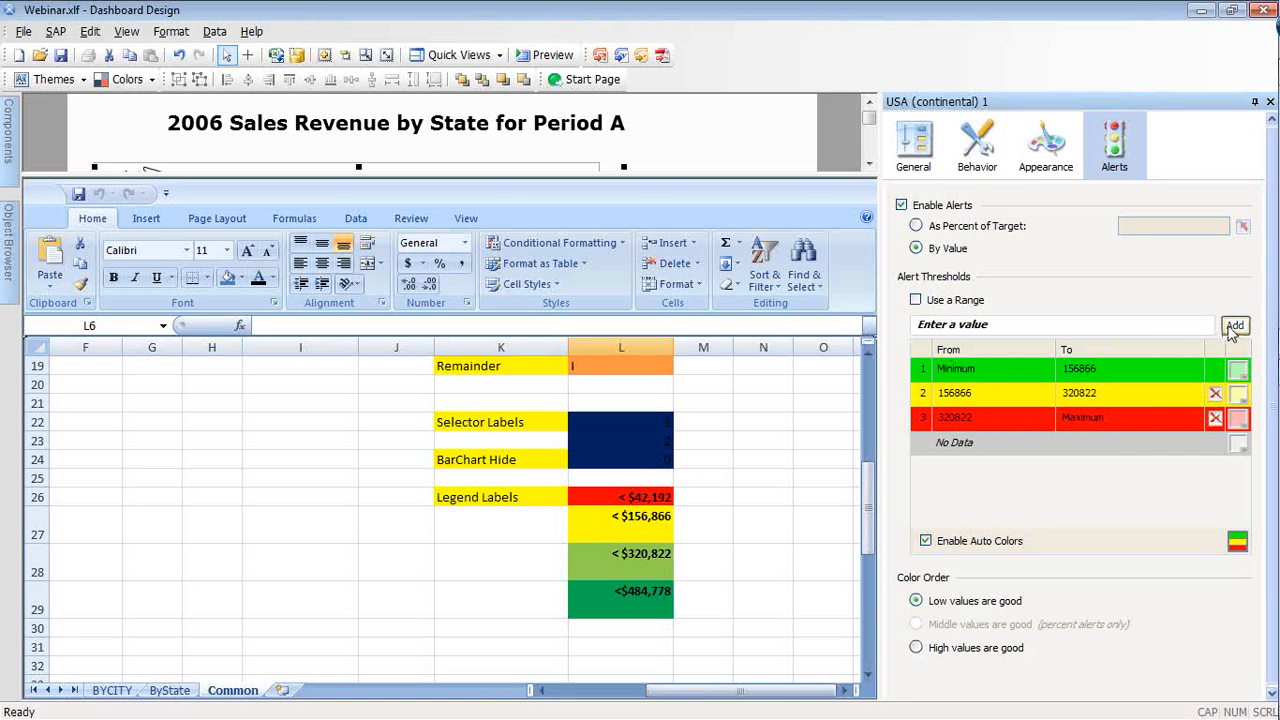
Add an alert threshold of 42192 to the map and set the color order to high values are good
left_click(1151, 334)
type("4")
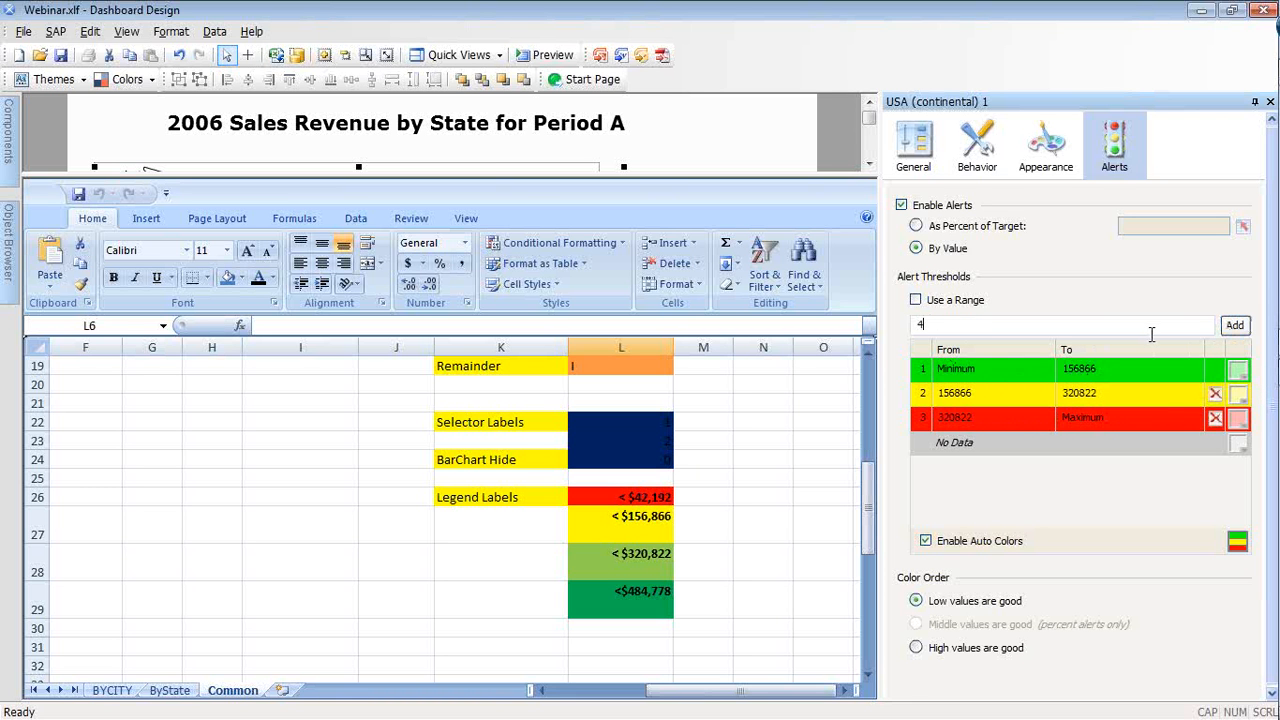
type("2192")
left_click(1235, 326)
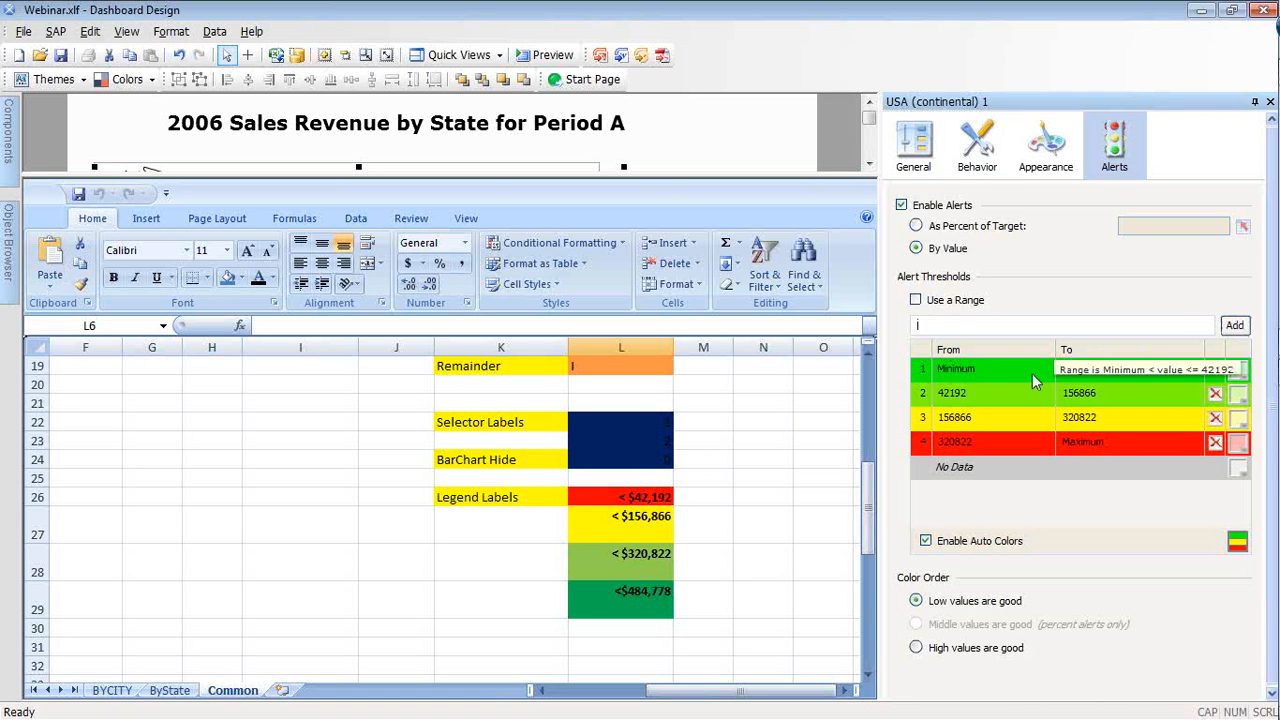
left_click(916, 648)
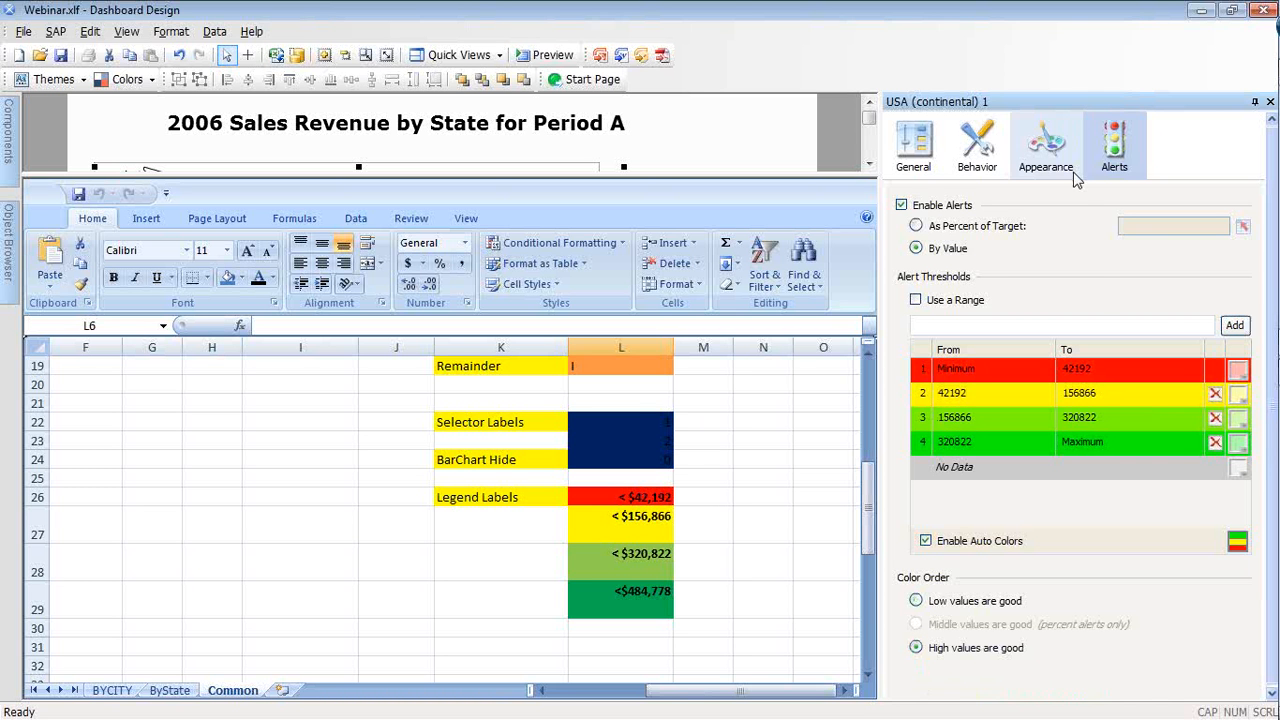
Set the map's entry effect to Fade-in
left_click(977, 142)
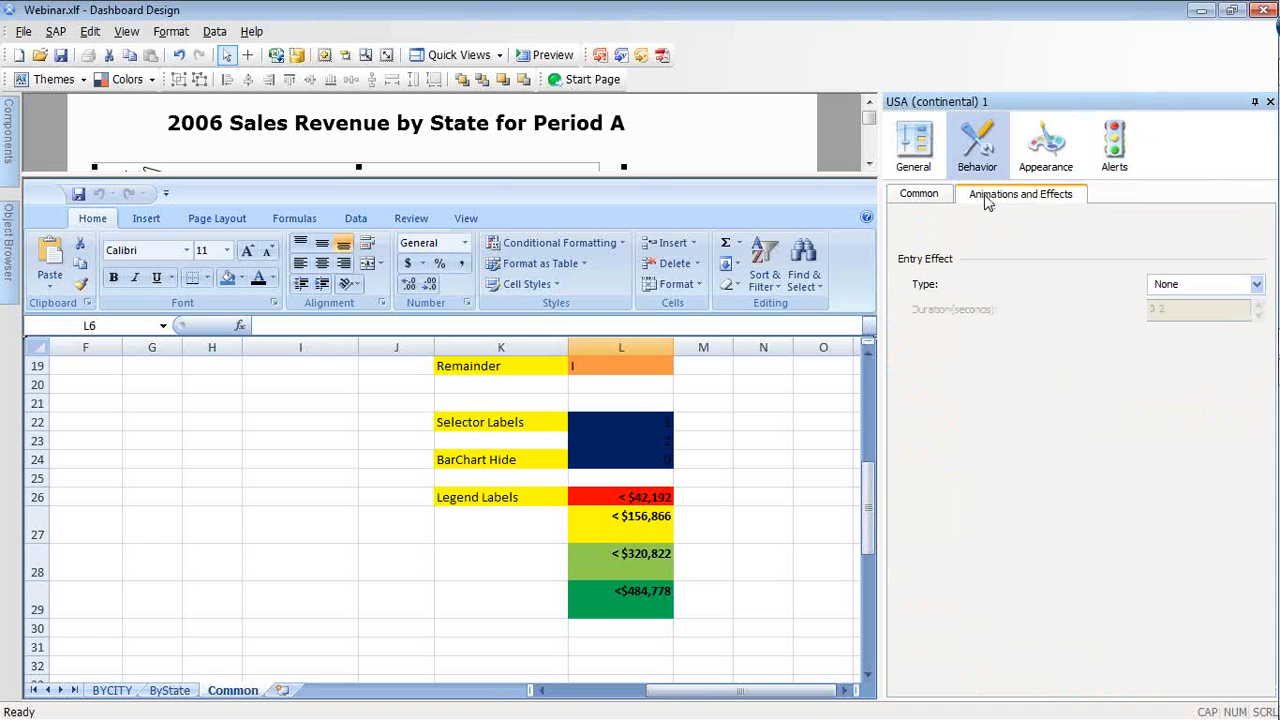
left_click(1165, 287)
left_click(1168, 325)
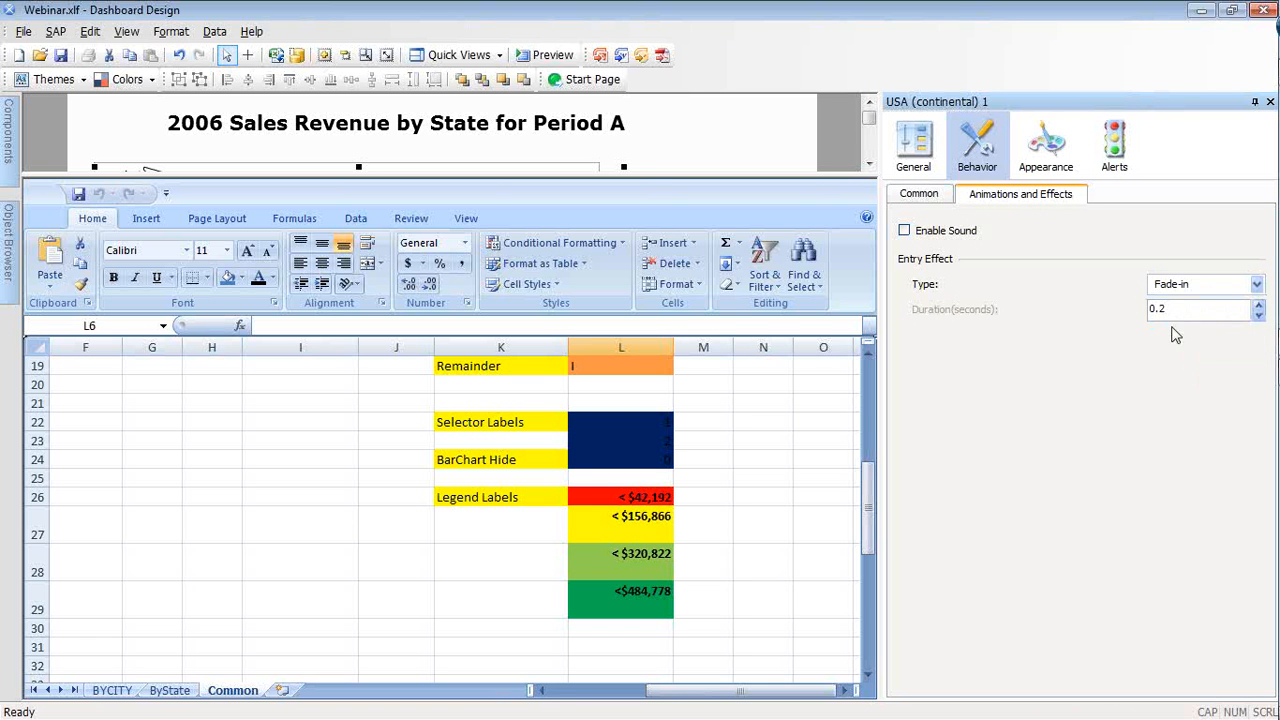
Set the map's dynamic visibility status to the State/Store cell Common!L5 with key 1
left_click(928, 173)
left_click(968, 170)
left_click(920, 194)
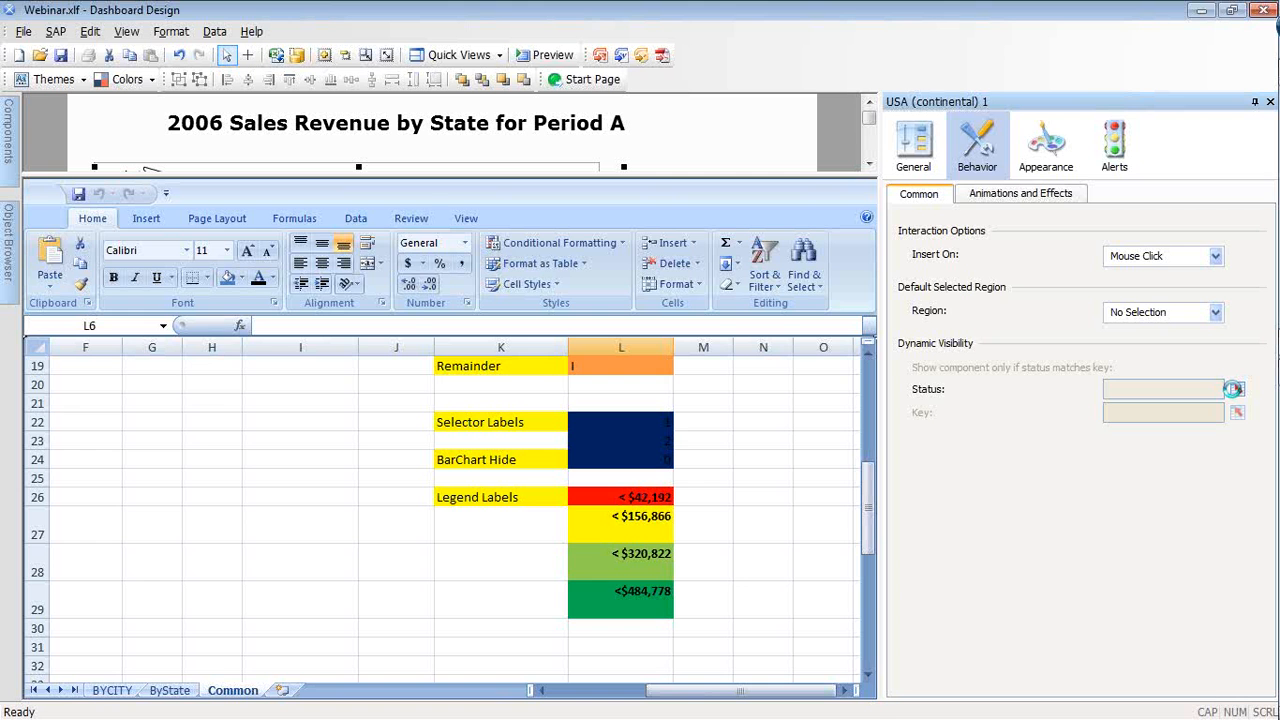
left_click(1233, 389)
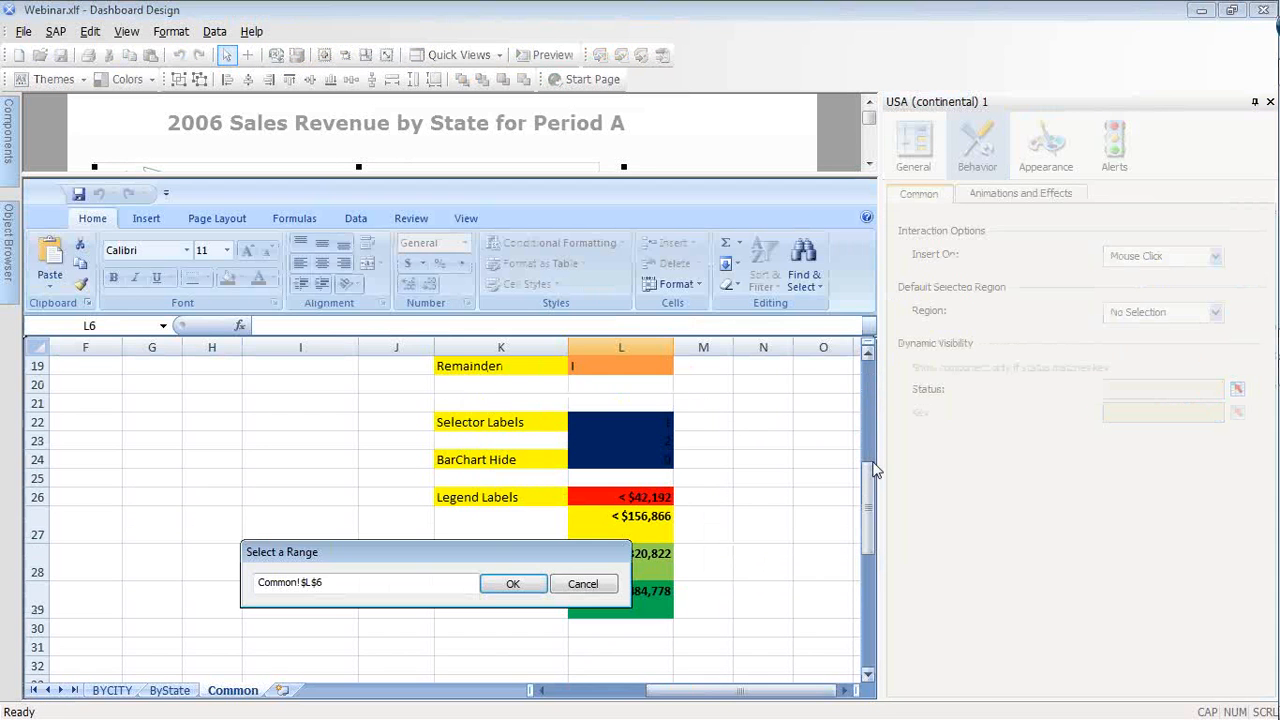
left_click_drag(876, 470, 874, 383)
left_click(621, 404)
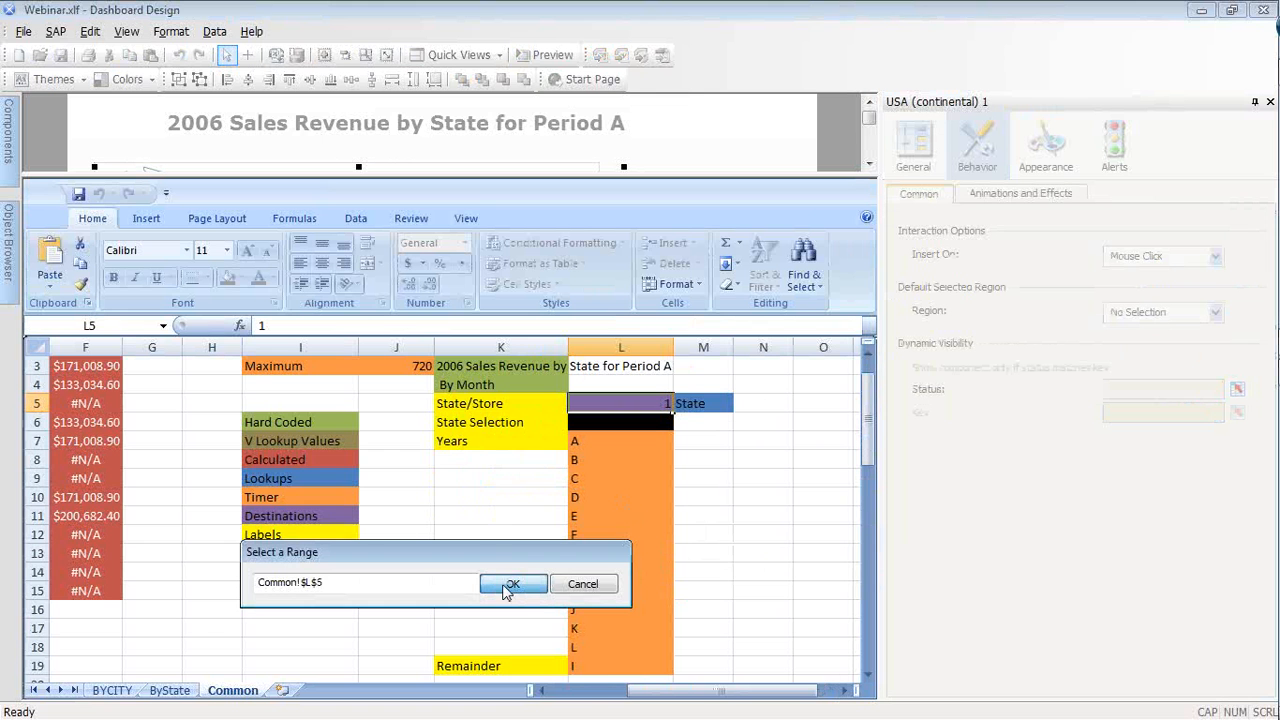
left_click(507, 587)
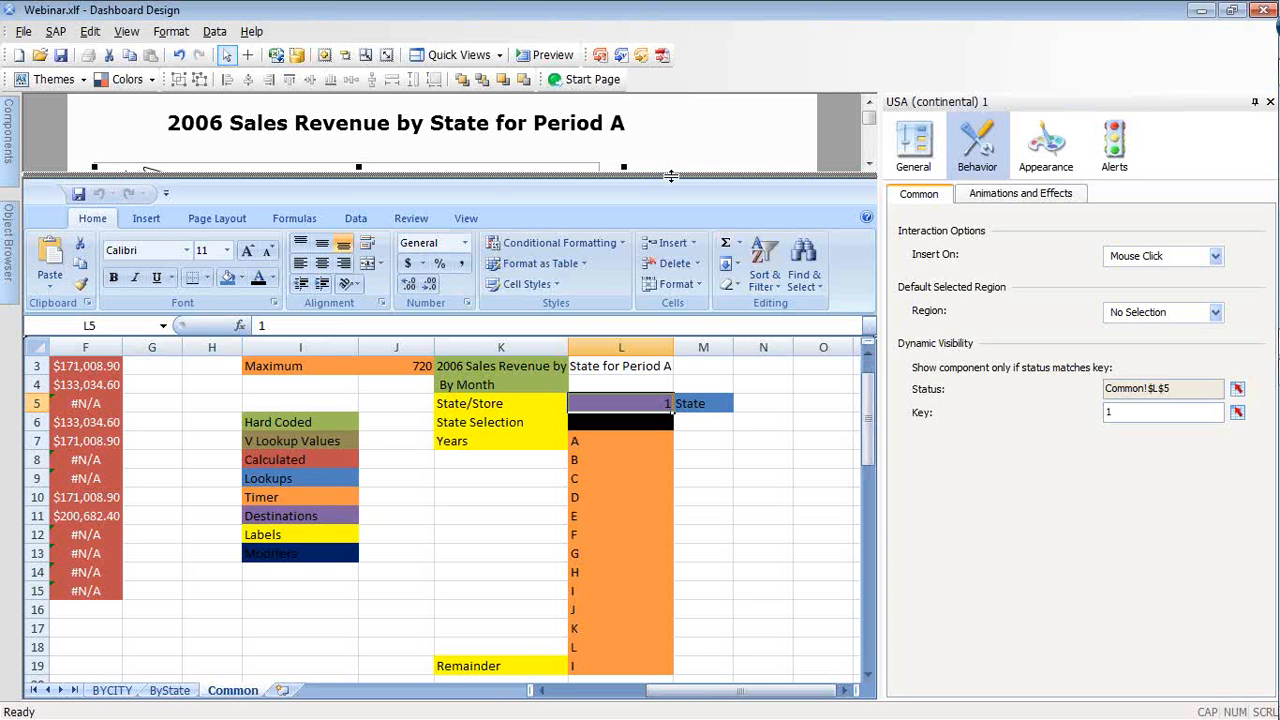
Shrink the spreadsheet area and preview the dashboard, switching from the state map to the store pie chart, and return to design mode
left_click_drag(670, 176, 662, 649)
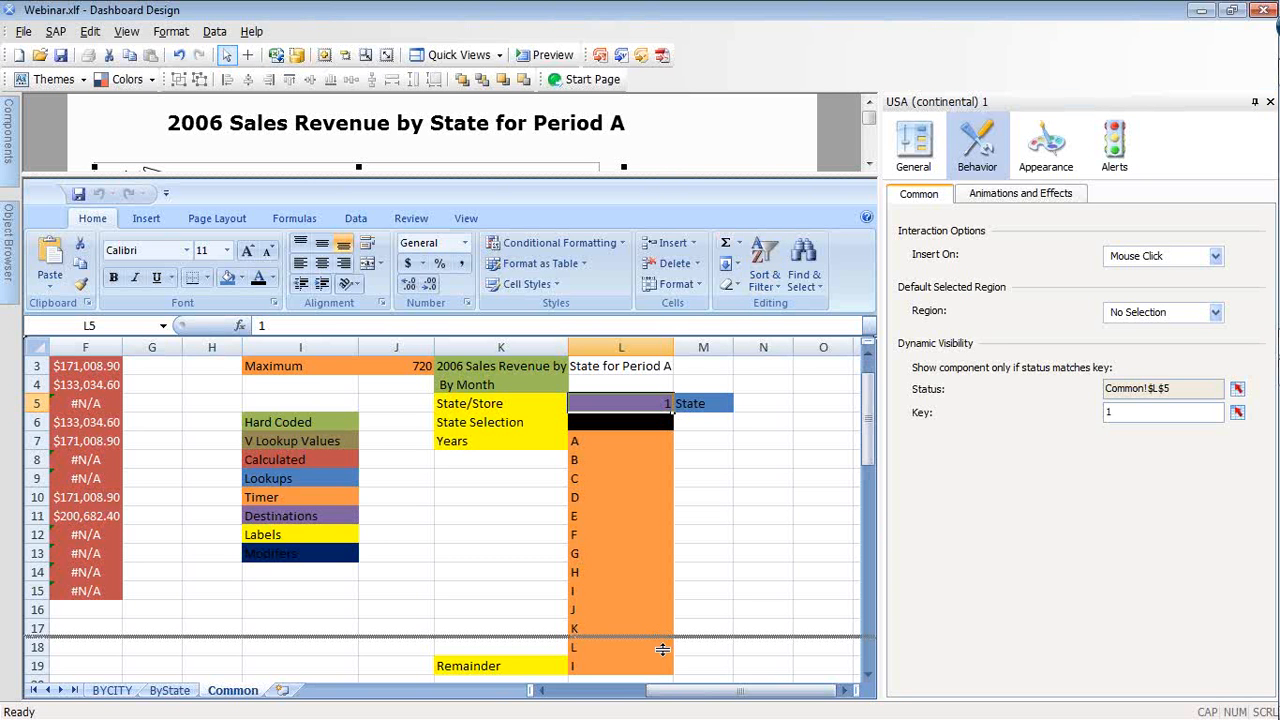
left_click_drag(662, 649, 662, 652)
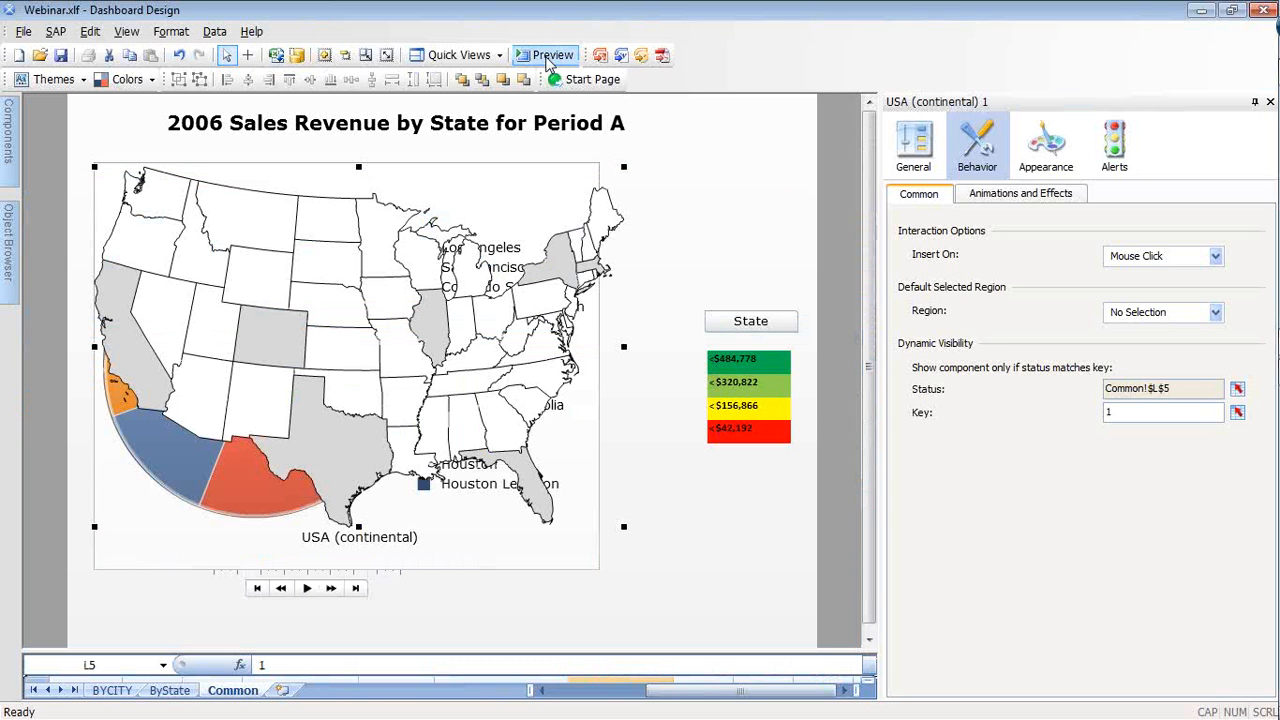
left_click(548, 56)
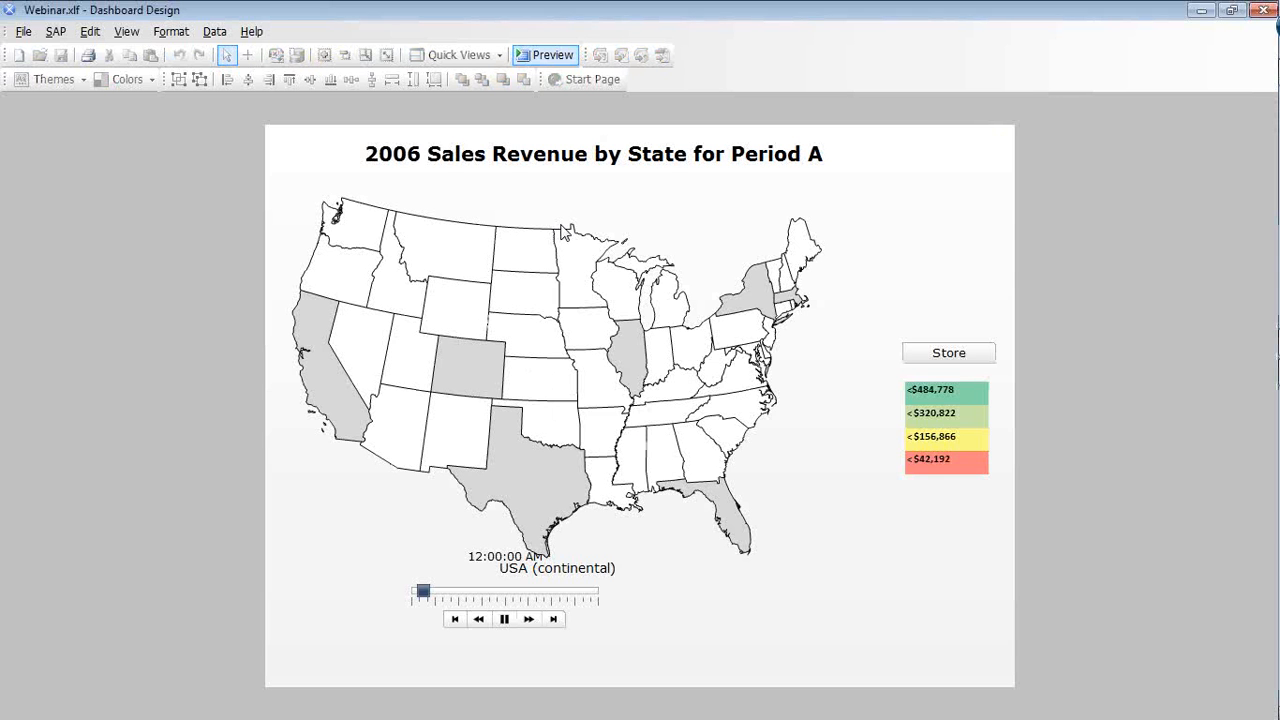
left_click(925, 355)
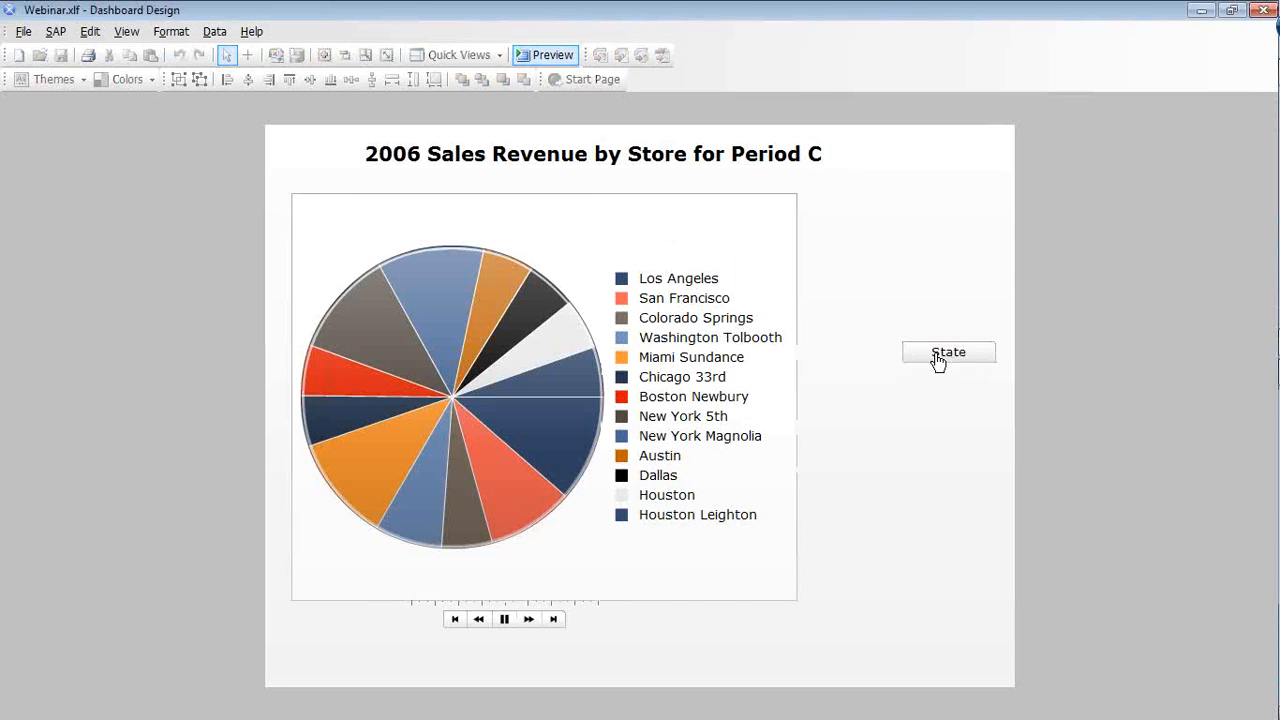
key("ctrl+Return")
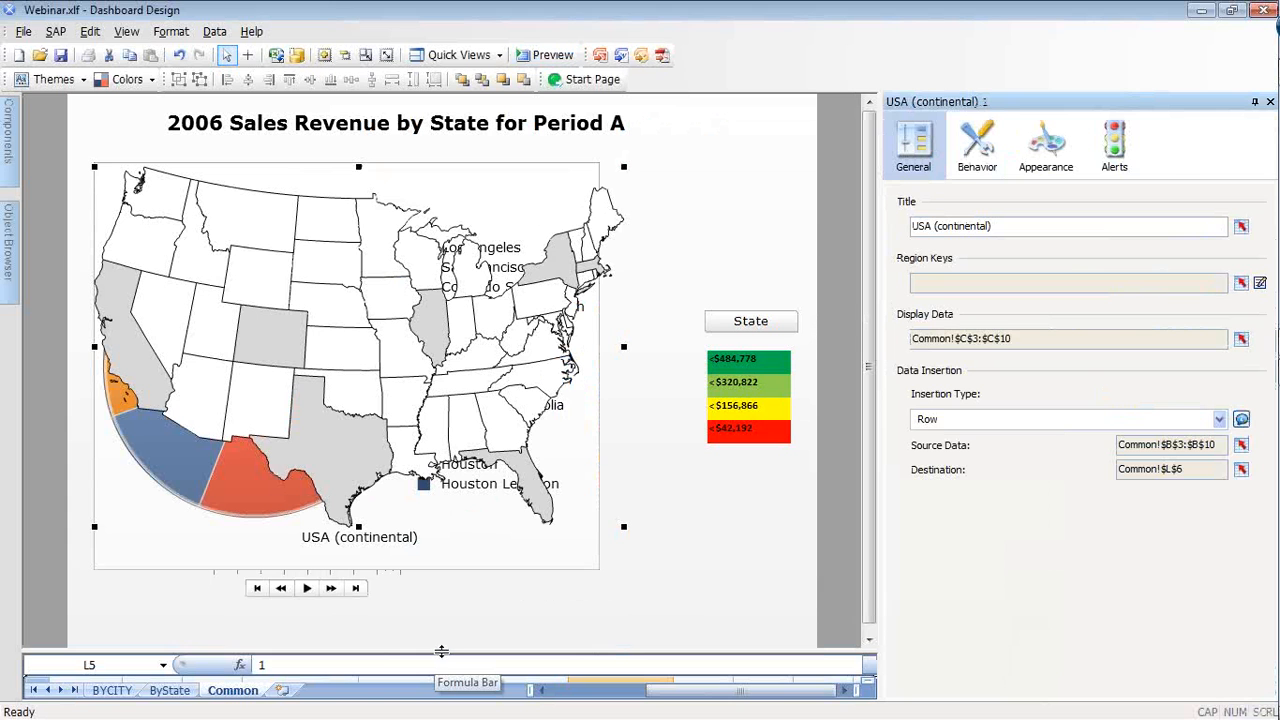
Link the map's region keys to the state names in Common!B3:B10
mouse_move(441, 651)
left_mouse_down()
mouse_move(442, 606)
mouse_move(442, 637)
left_mouse_up()
left_click(1240, 284)
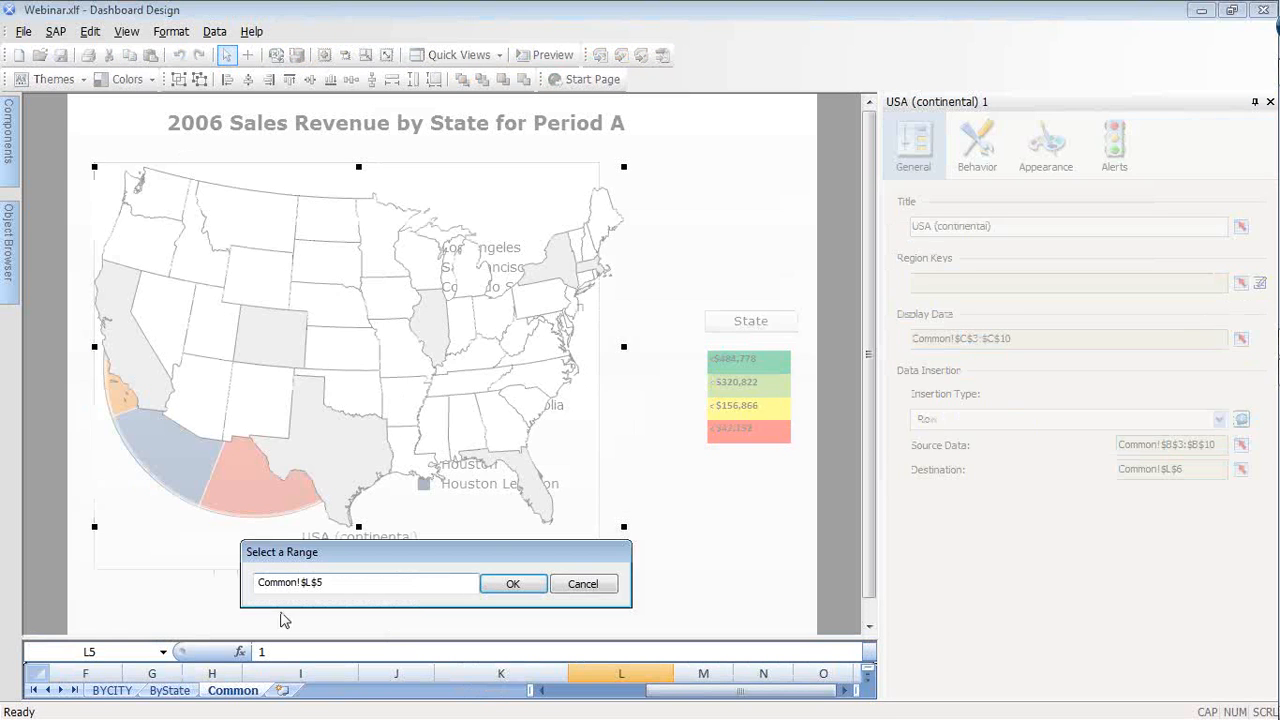
key("Return")
left_click_drag(436, 635, 468, 194)
scroll(450, 520, "left", 5)
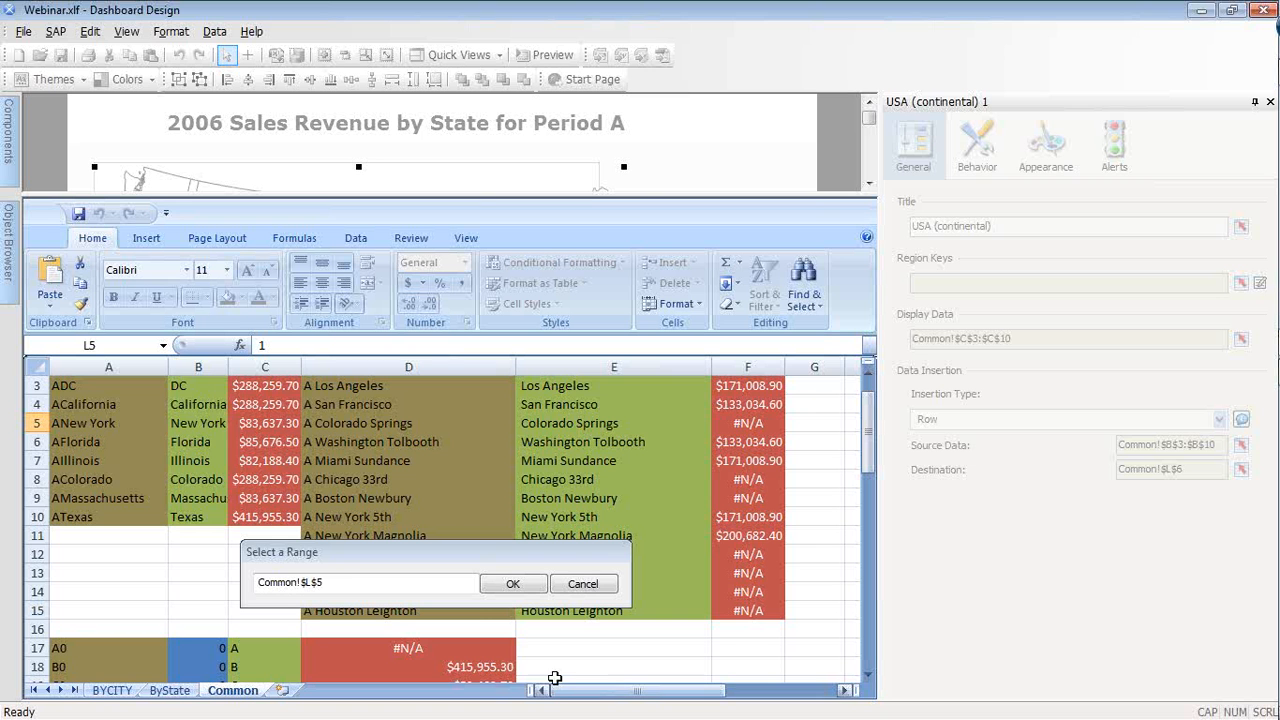
left_click_drag(198, 385, 198, 517)
left_click(502, 588)
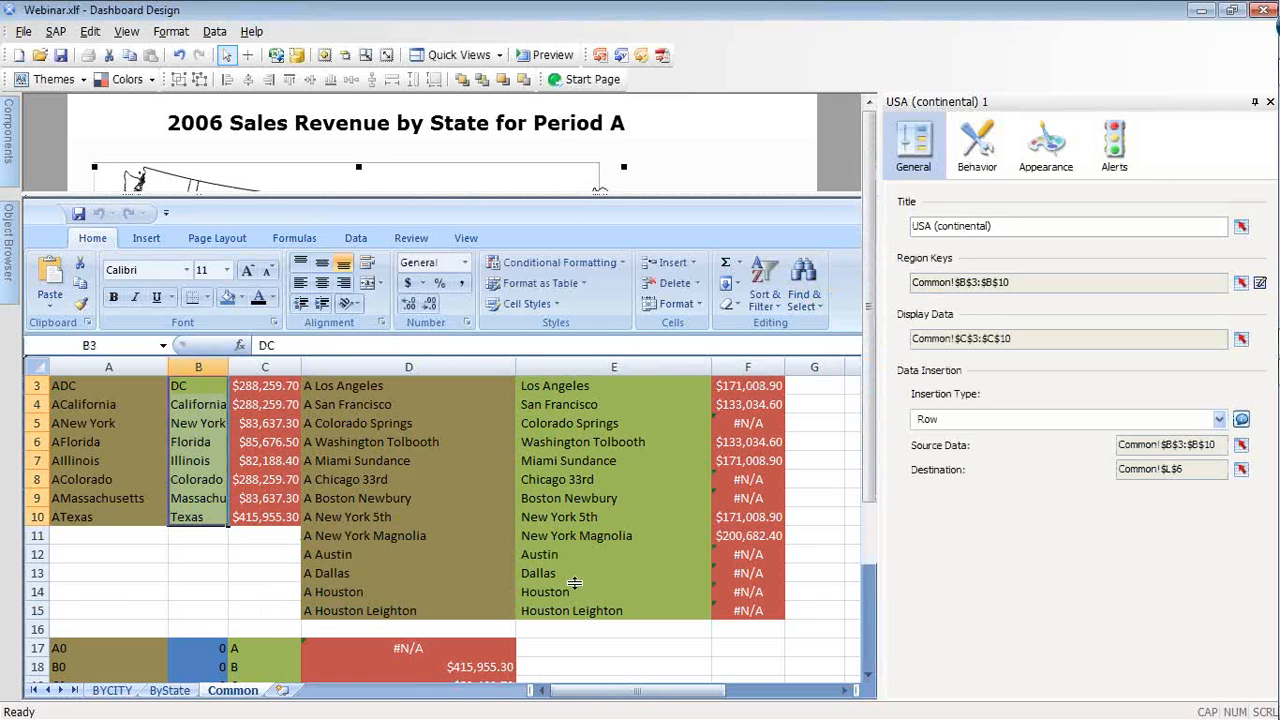
left_click_drag(575, 195, 575, 583)
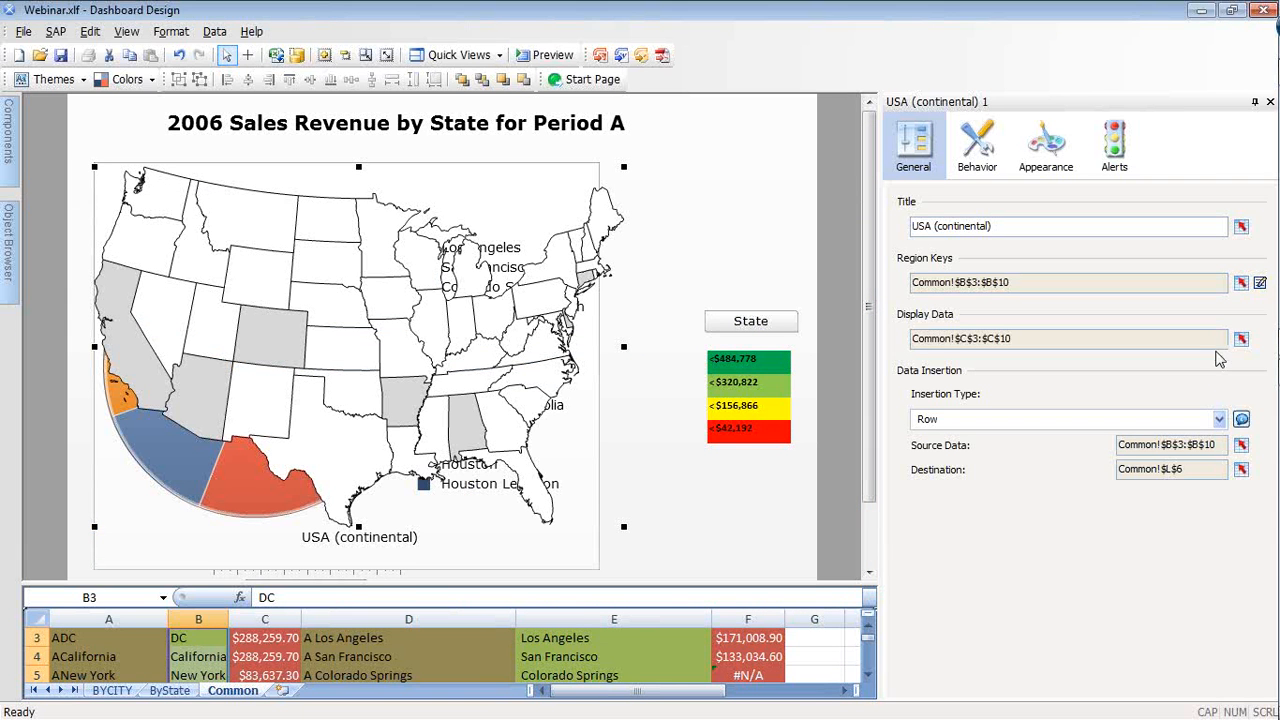
Open and accept the map's region keys list, and relink the region keys to Common!B3:B10
left_click(1262, 285)
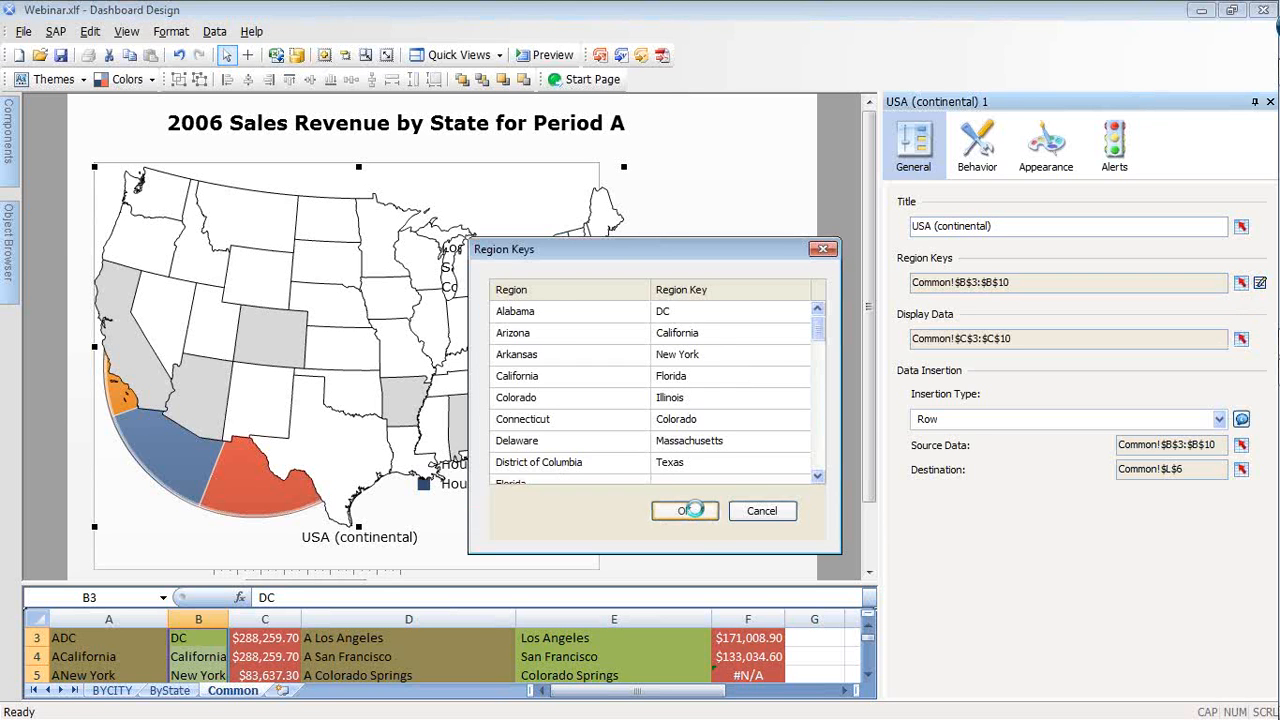
left_click(686, 510)
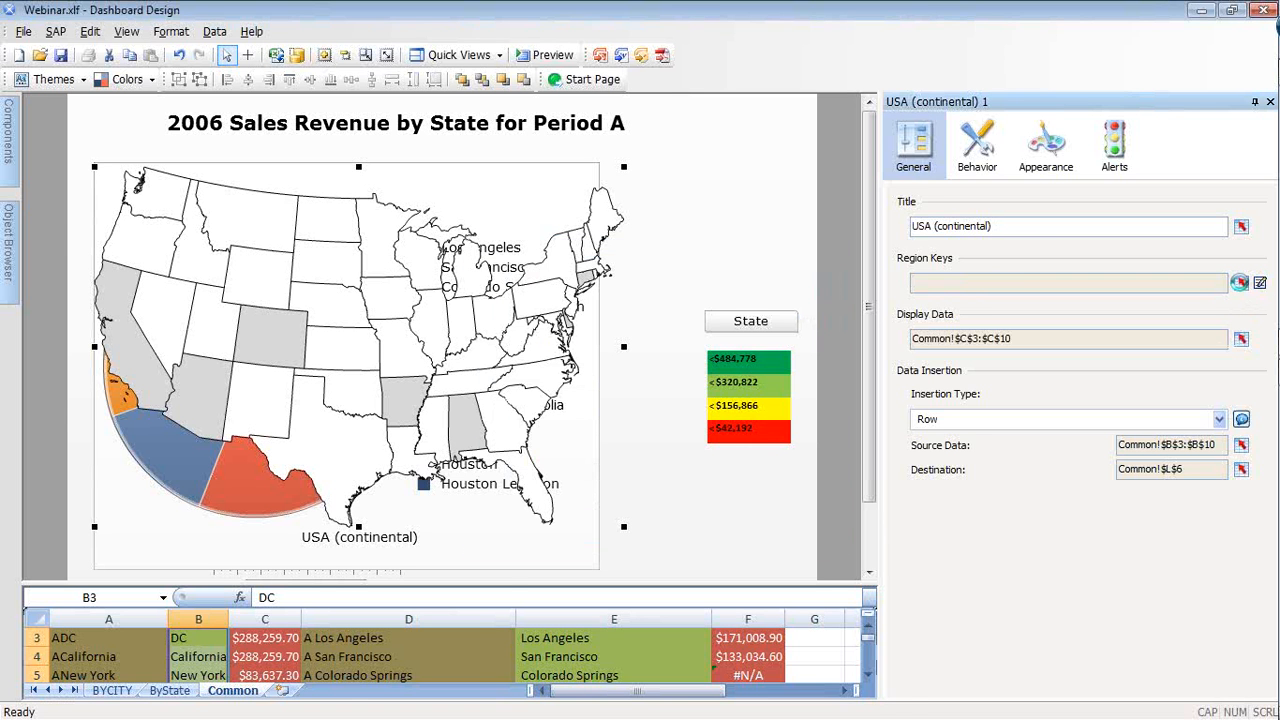
left_click(1240, 283)
key("Return")
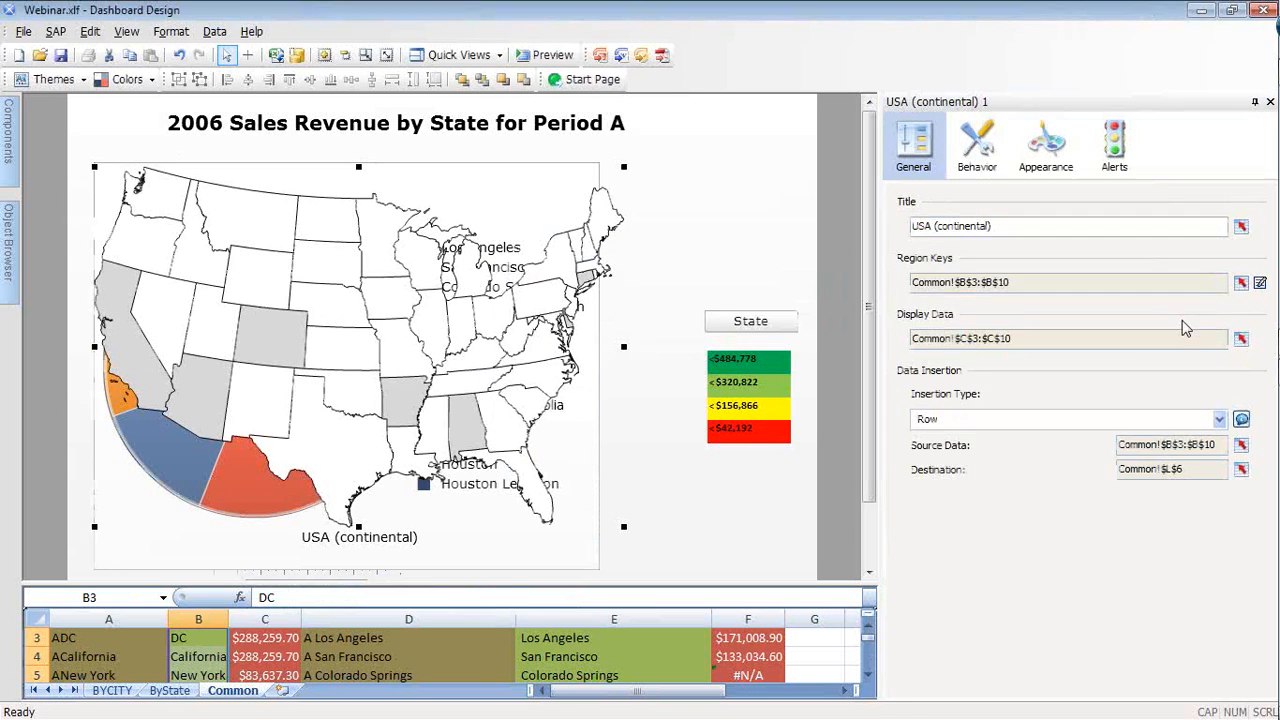
Set the region key of District of Columbia to DC in the map's region keys list
left_click(1260, 283)
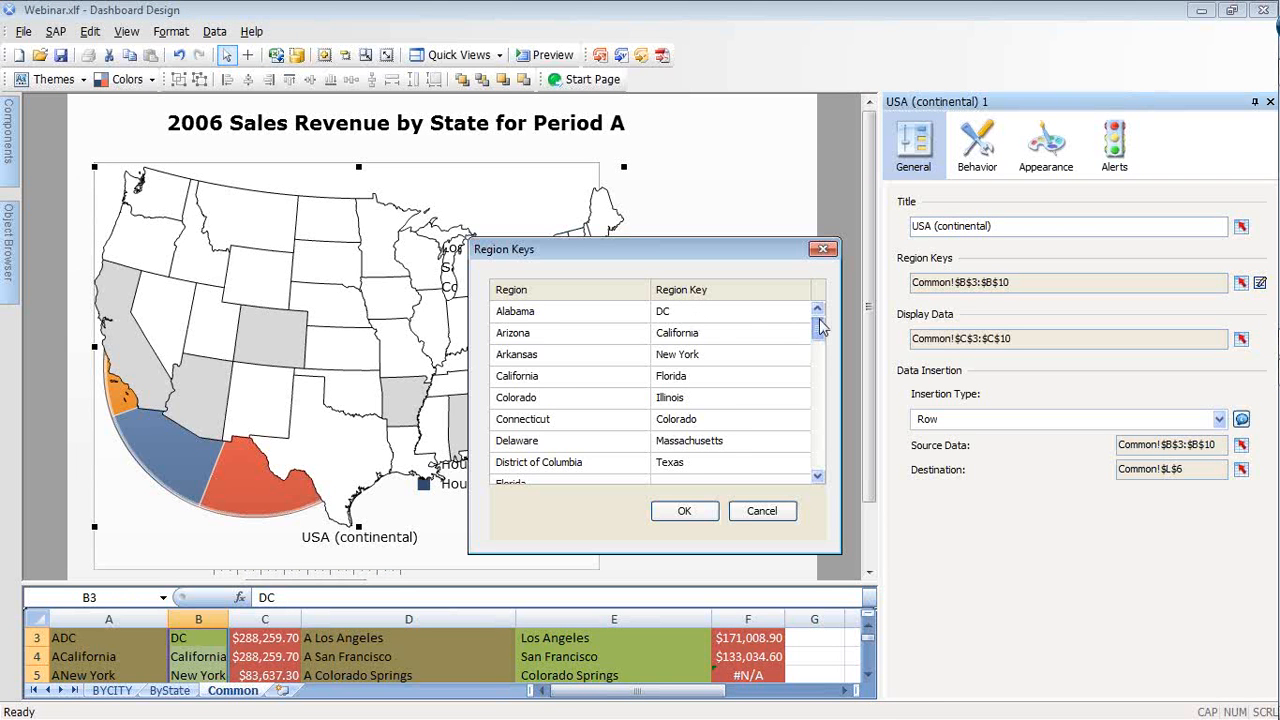
left_click_drag(821, 326, 820, 346)
left_click(698, 335)
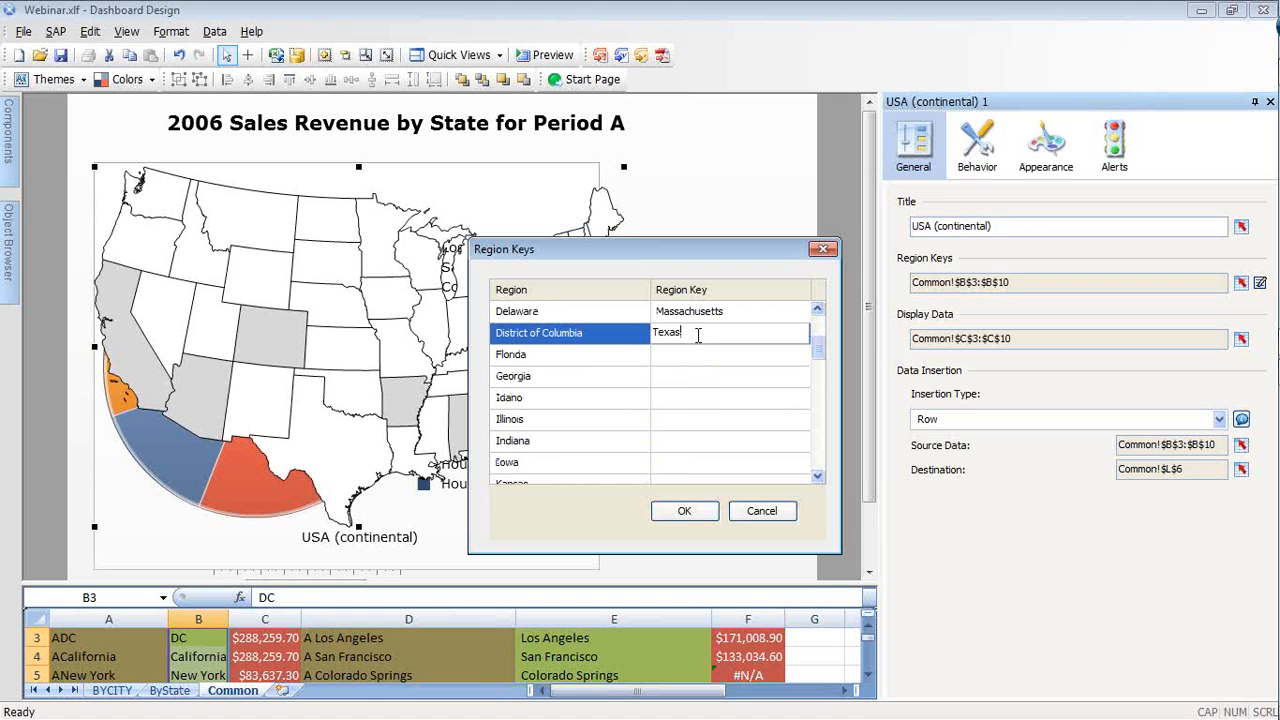
left_click_drag(698, 335, 648, 340)
type("DC")
left_click_drag(820, 346, 820, 330)
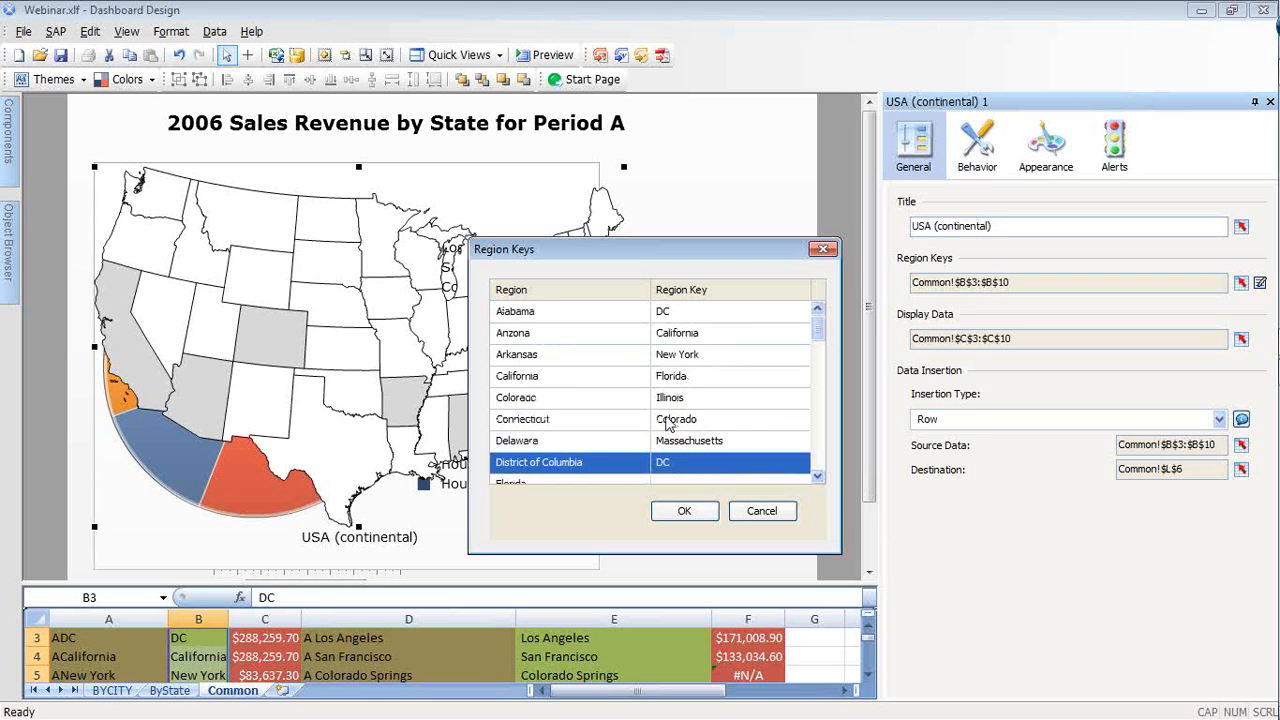
Change California's region key to California
left_click(670, 378)
left_click(690, 375)
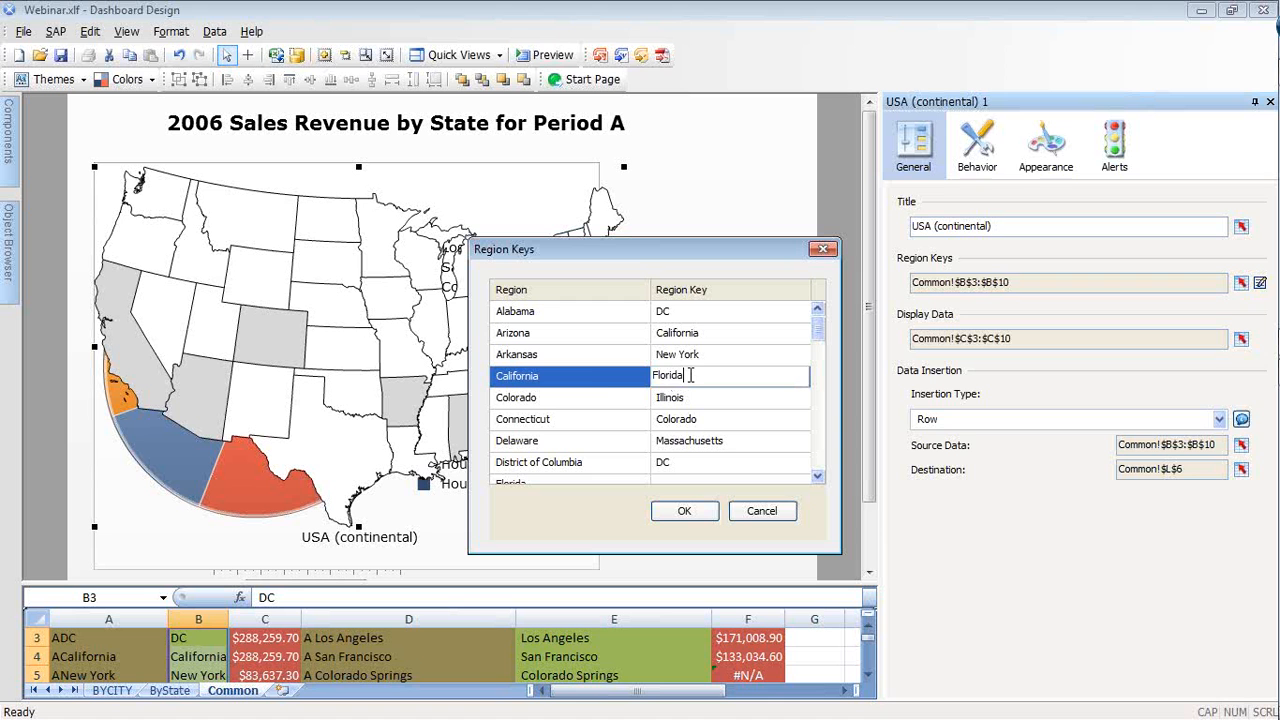
key("BackSpace")
key("BackSpace")
key("BackSpace")
key("BackSpace")
key("BackSpace")
key("BackSpace")
key("BackSpace")
type("California")
left_click_drag(820, 338, 820, 312)
Change Colorado's region key to Colorado
left_click(672, 397)
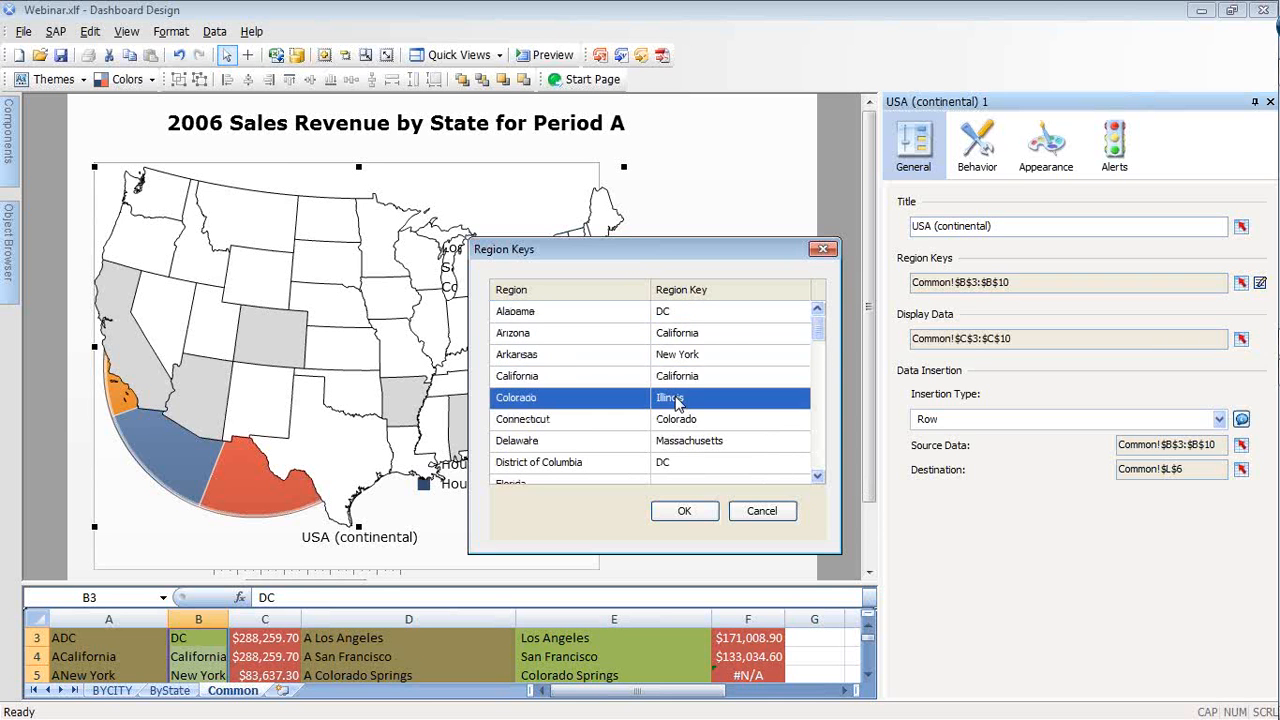
left_click(676, 398)
key("BackSpace")
key("BackSpace")
key("BackSpace")
key("BackSpace")
key("BackSpace")
key("BackSpace")
key("BackSpace")
key("BackSpace")
type("Color")
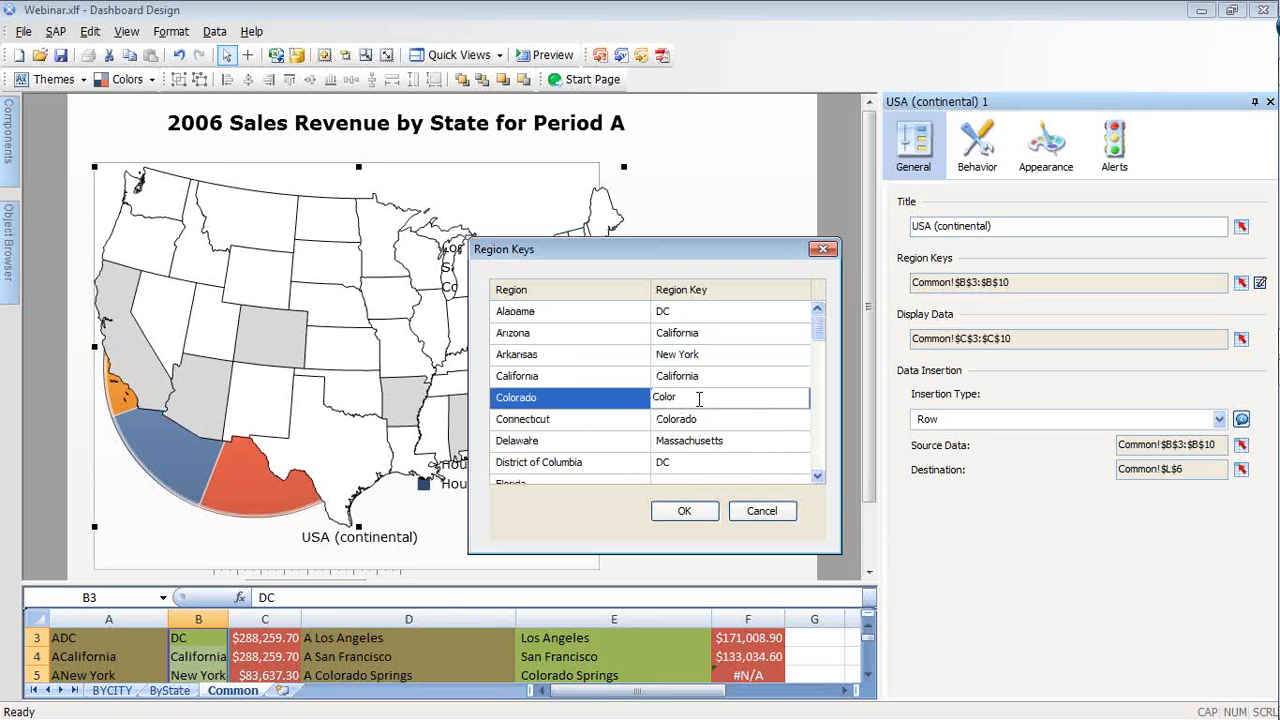
type("ado")
Enter New York as the region key for the New York region
left_click_drag(820, 328, 820, 404)
left_click(668, 397)
type("New Yo")
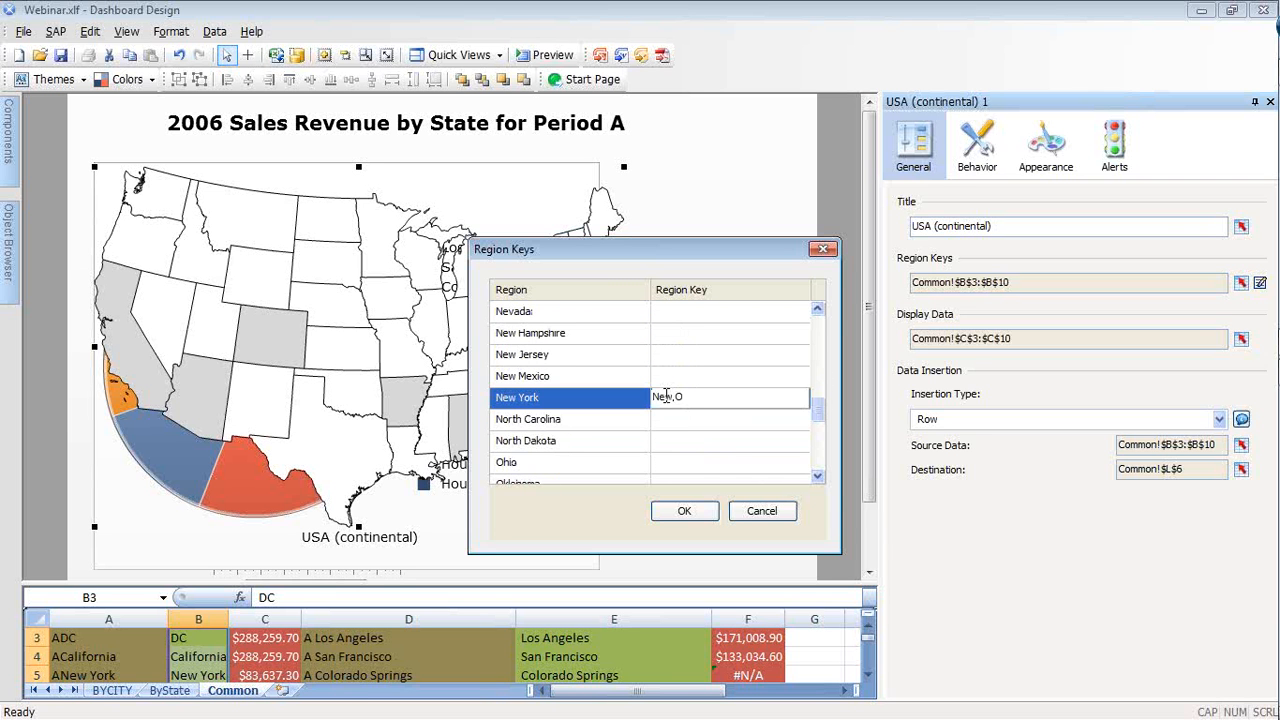
type("rk")
left_click(823, 419)
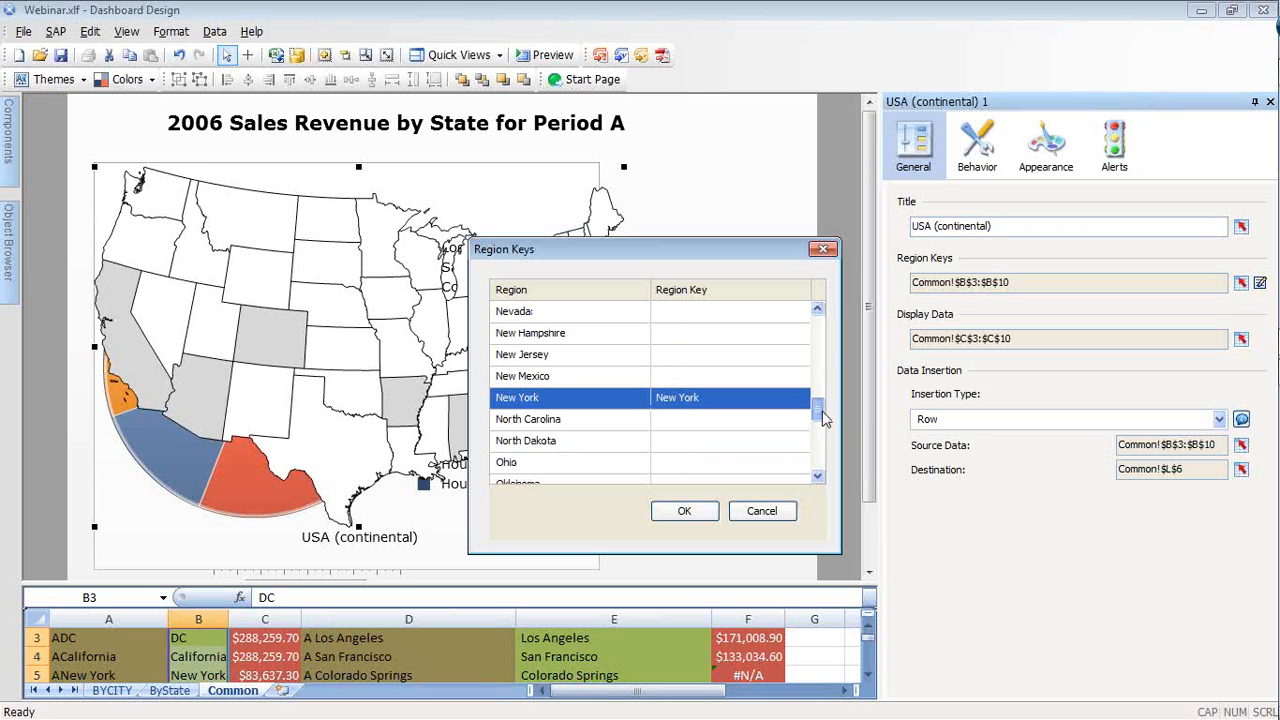
Enter Massachusetts as the region key for the Massachusetts region
left_click_drag(825, 403, 823, 383)
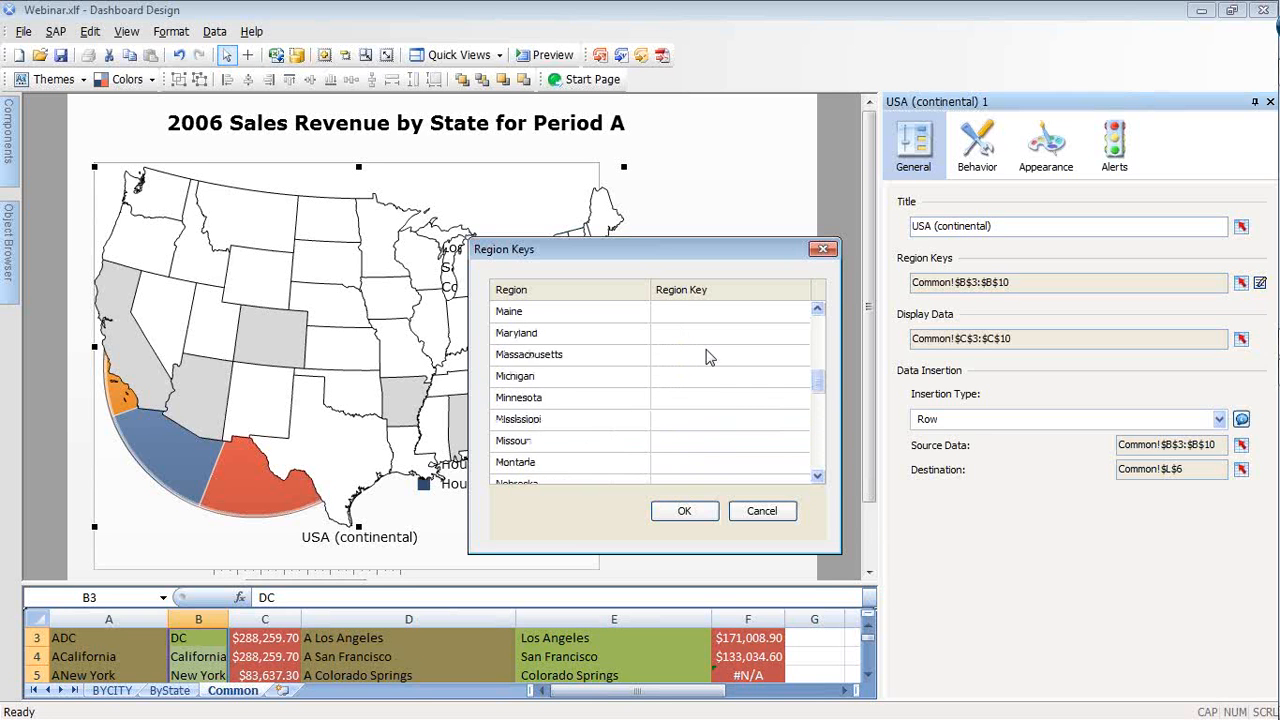
left_click(706, 354)
type("Massa")
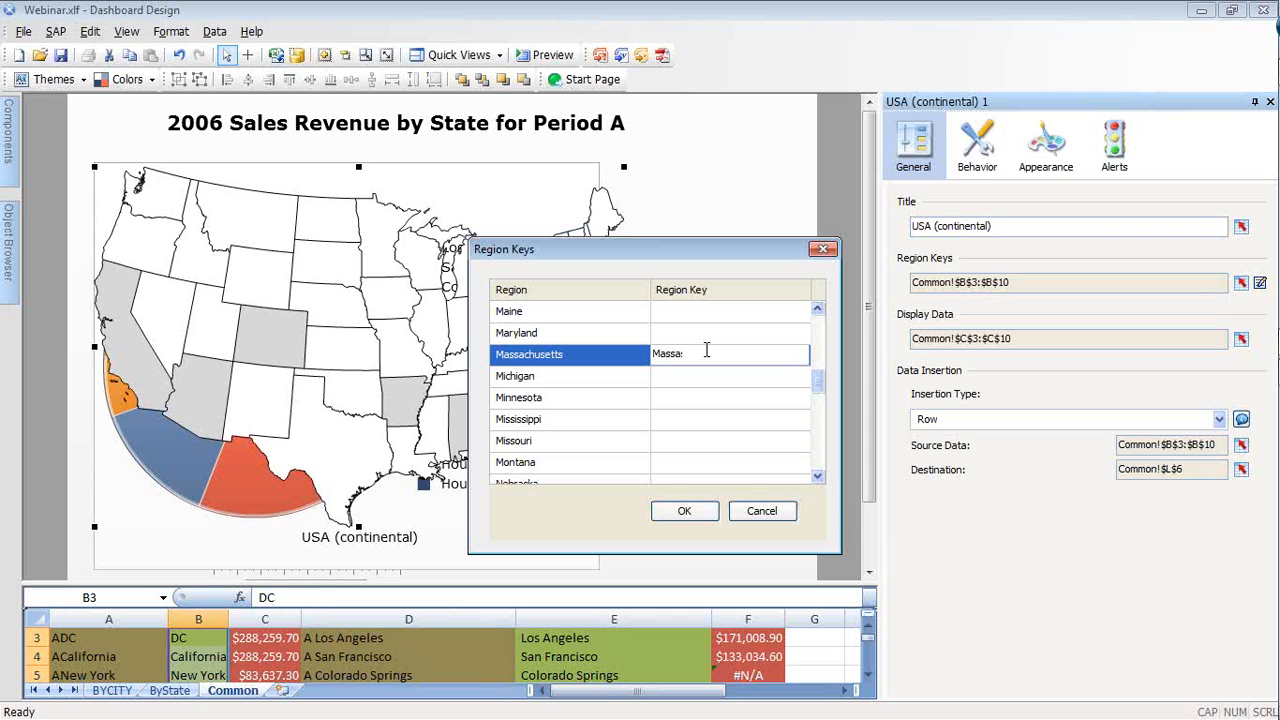
type("chusetts")
Clear the region keys of Alabama, Arizona and Arkansas in the map's region keys list
left_click_drag(818, 383, 826, 402)
scroll(688, 400, "up", 7)
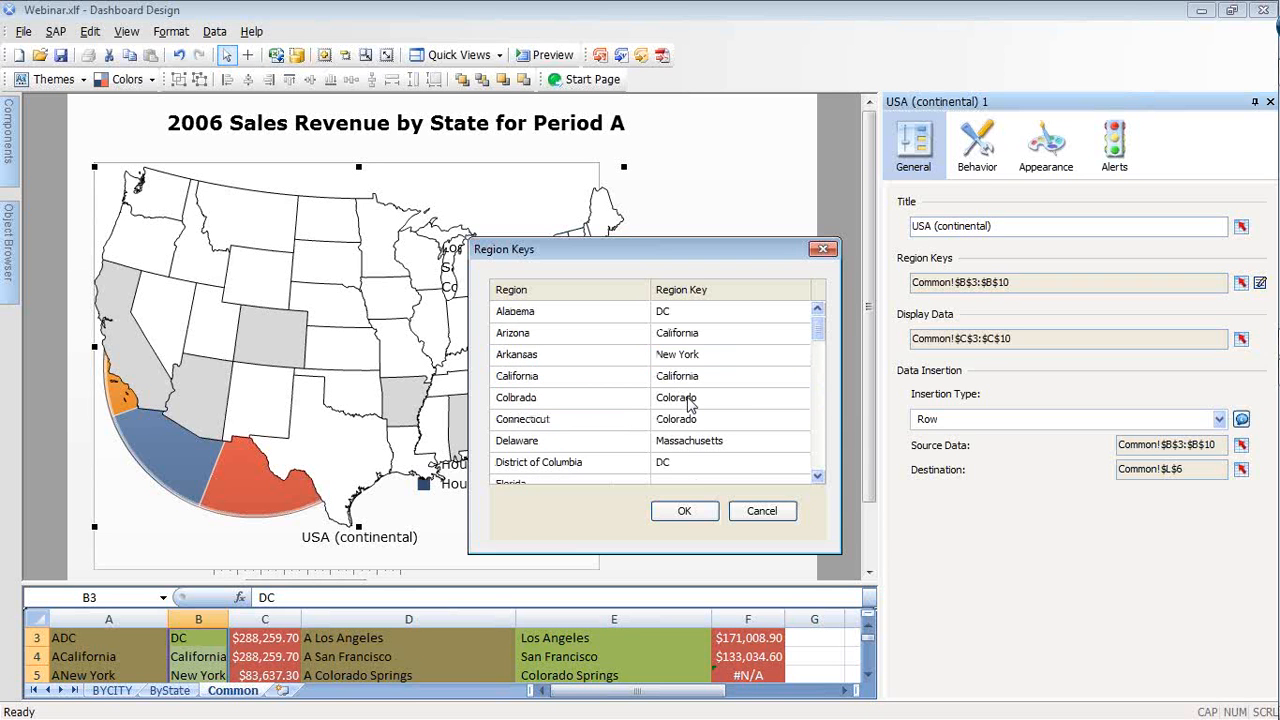
mouse_move(818, 328)
left_mouse_down()
mouse_move(819, 378)
mouse_move(820, 332)
left_mouse_up()
left_click(684, 312)
key("Delete")
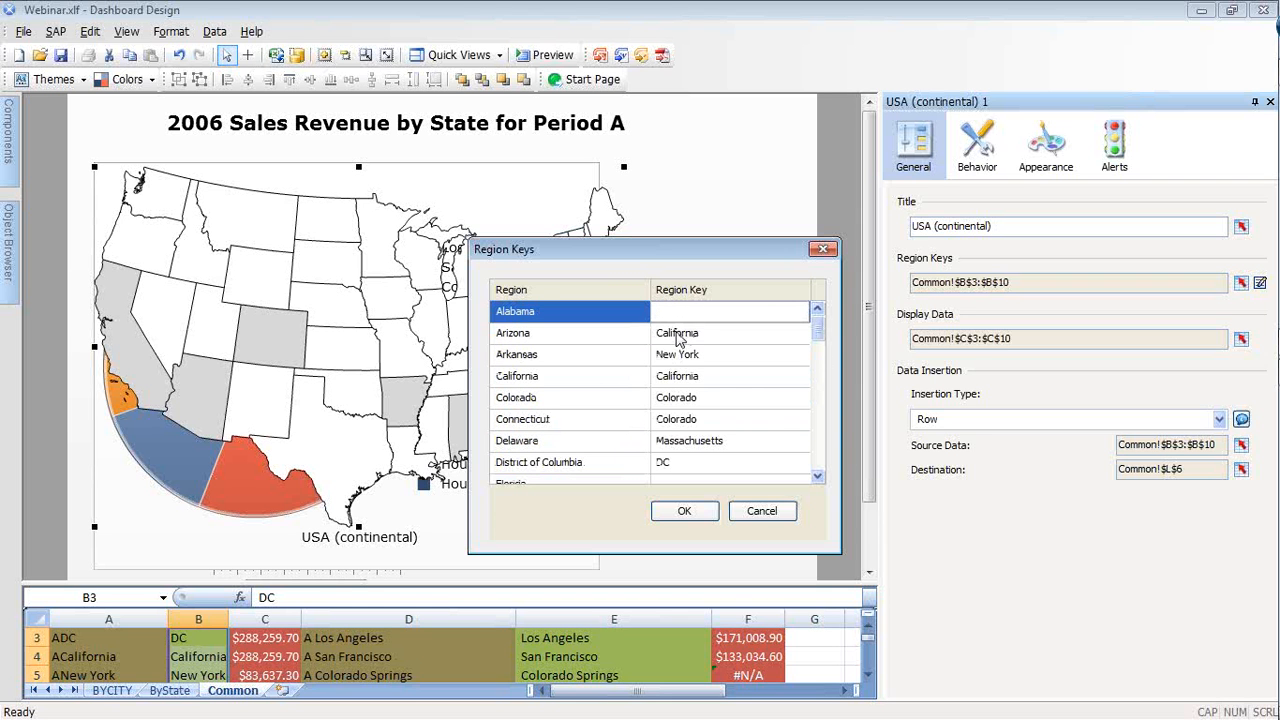
left_click(677, 333)
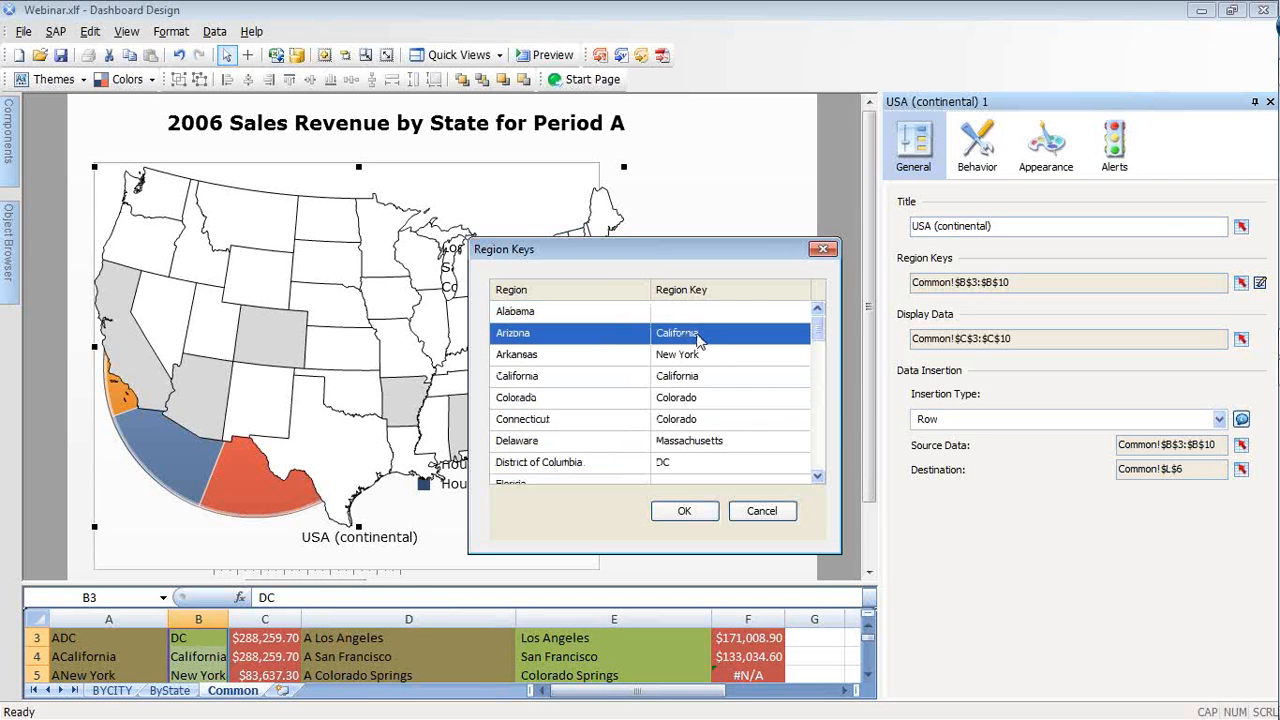
left_click(698, 333)
left_click_drag(698, 333, 627, 348)
key("Delete")
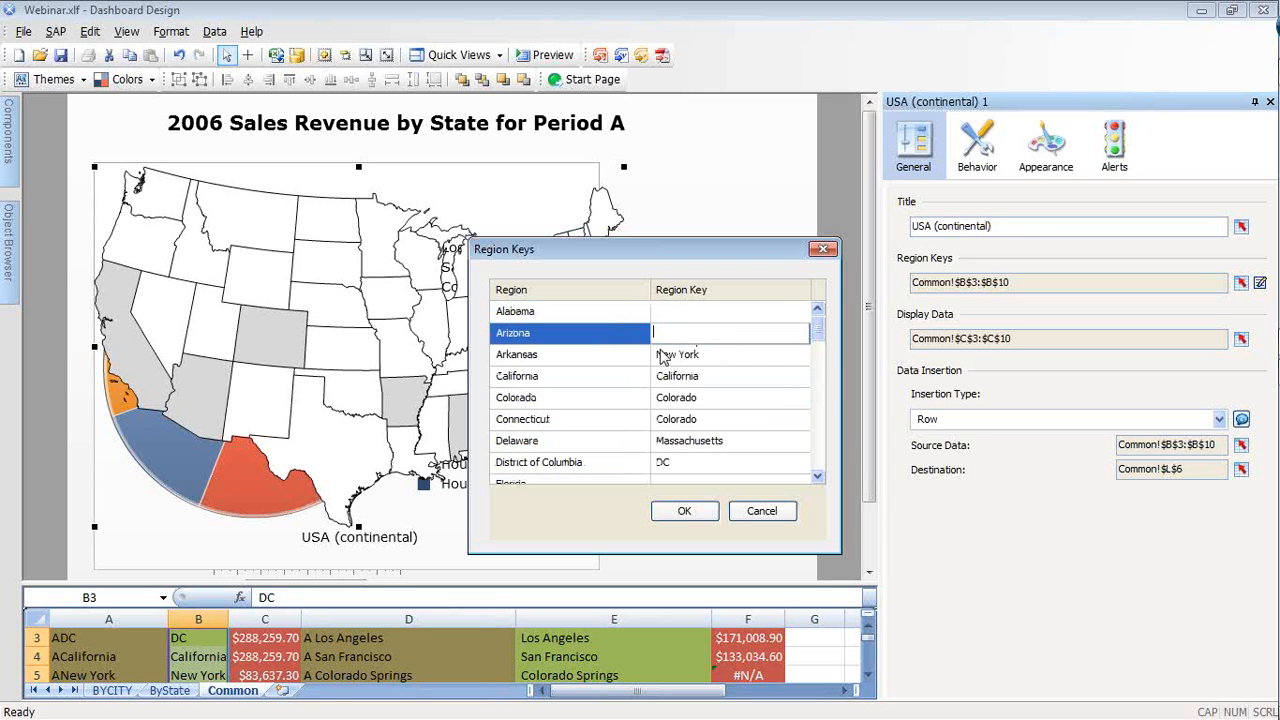
left_click(662, 356)
key("Delete")
Clear the region keys of Connecticut and Delaware, apply the list, and recheck the saved keys
double_click(709, 420)
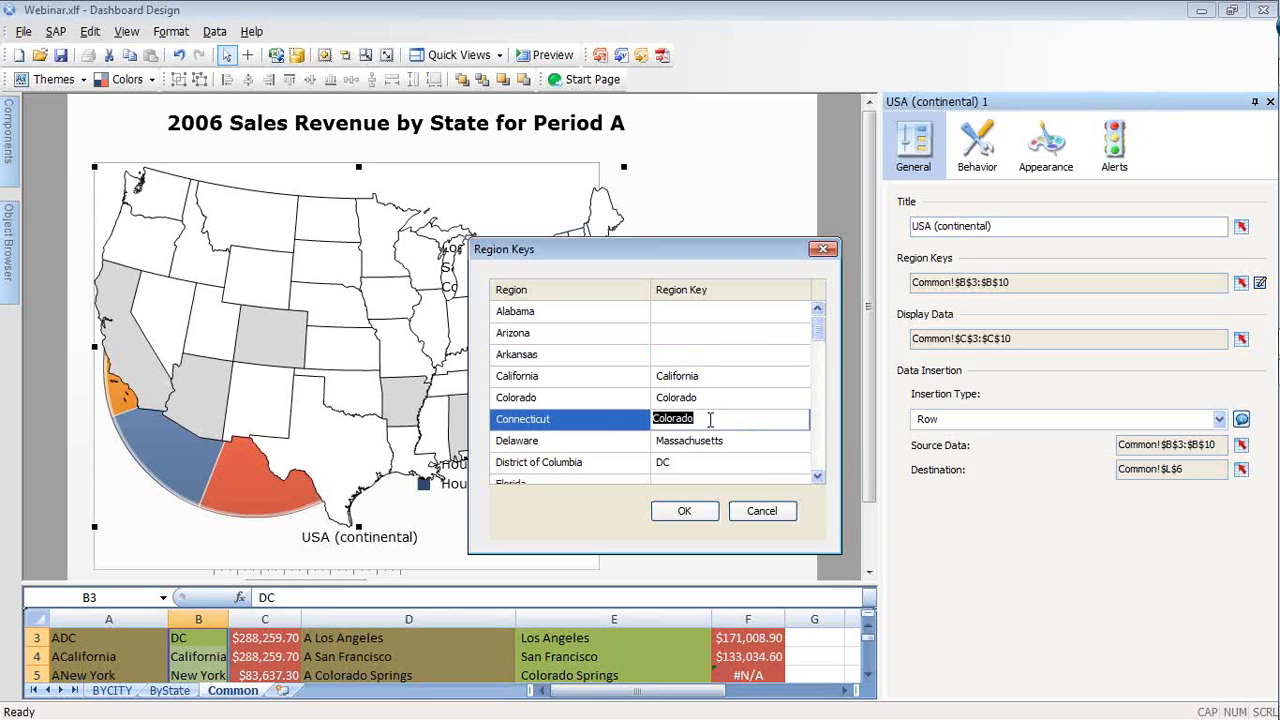
key("Delete")
double_click(754, 442)
key("Delete")
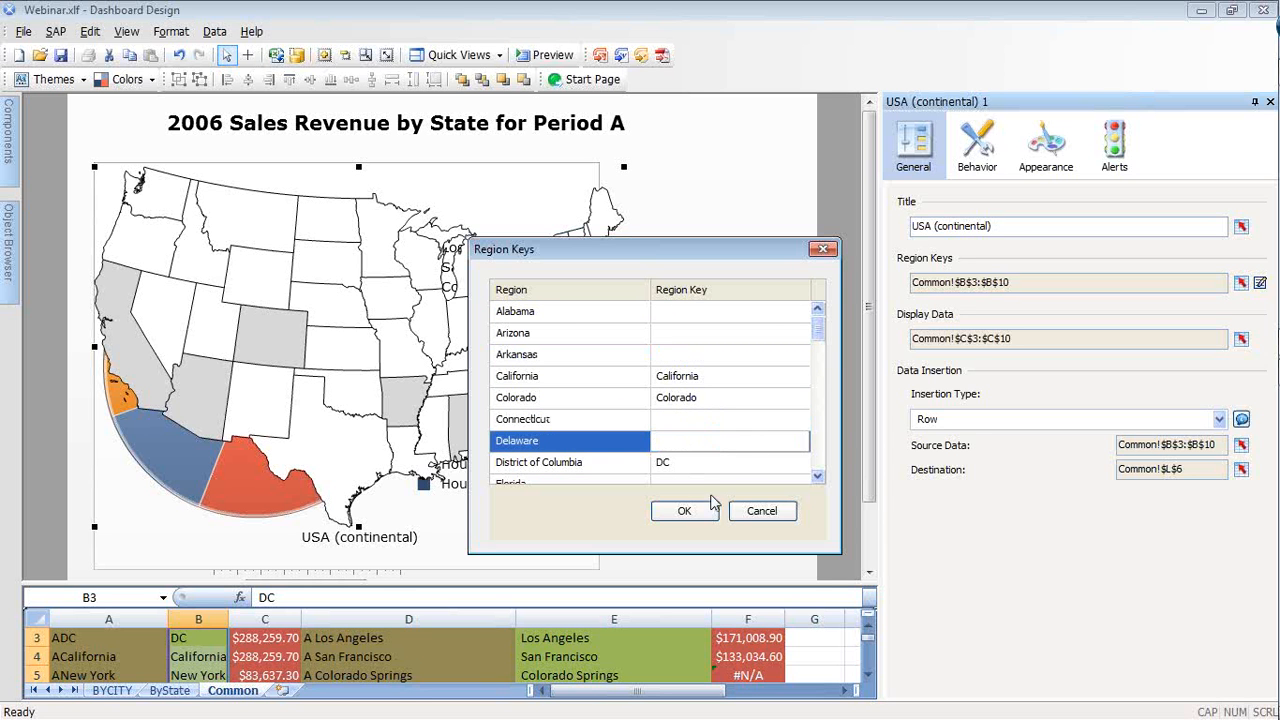
left_click(684, 511)
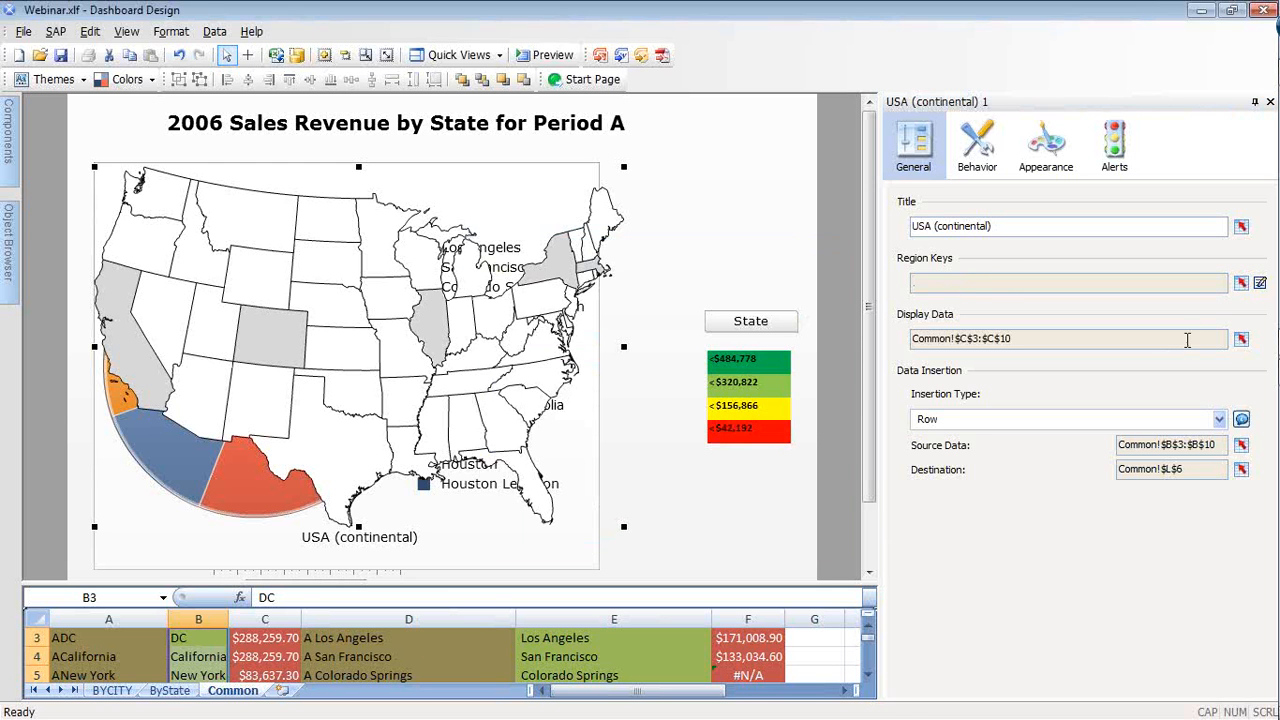
left_click(1260, 284)
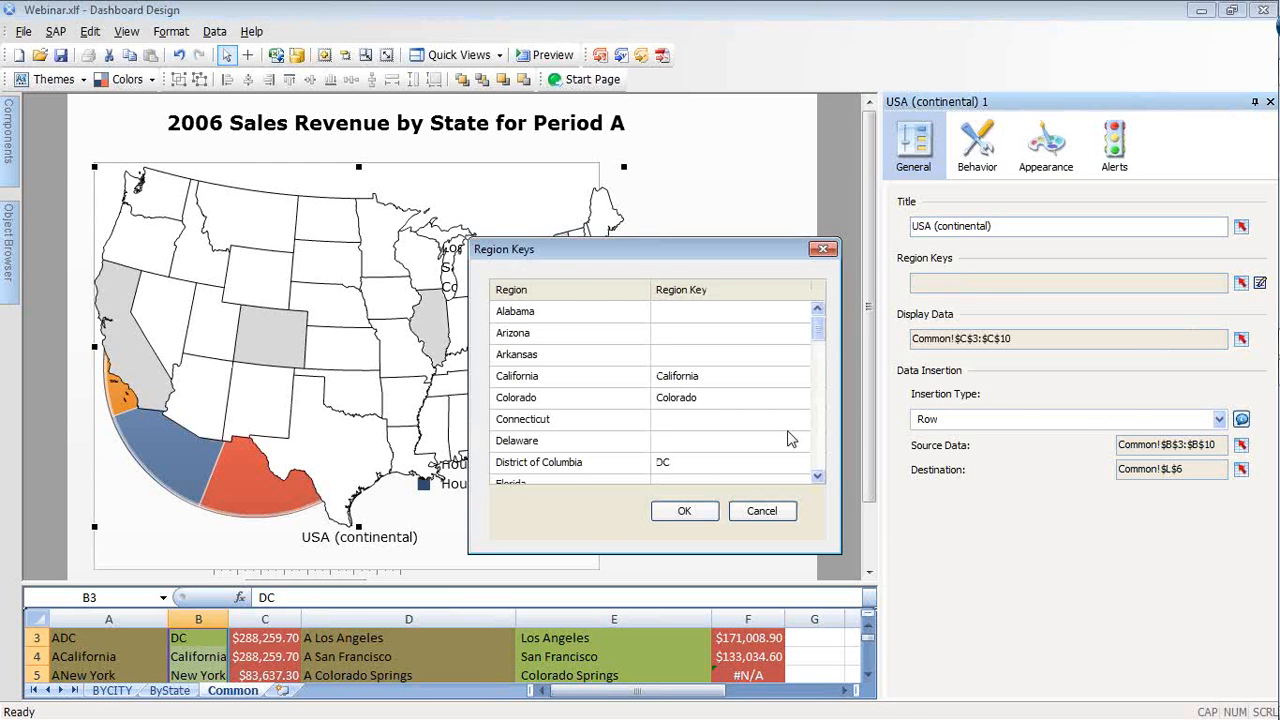
left_click(680, 511)
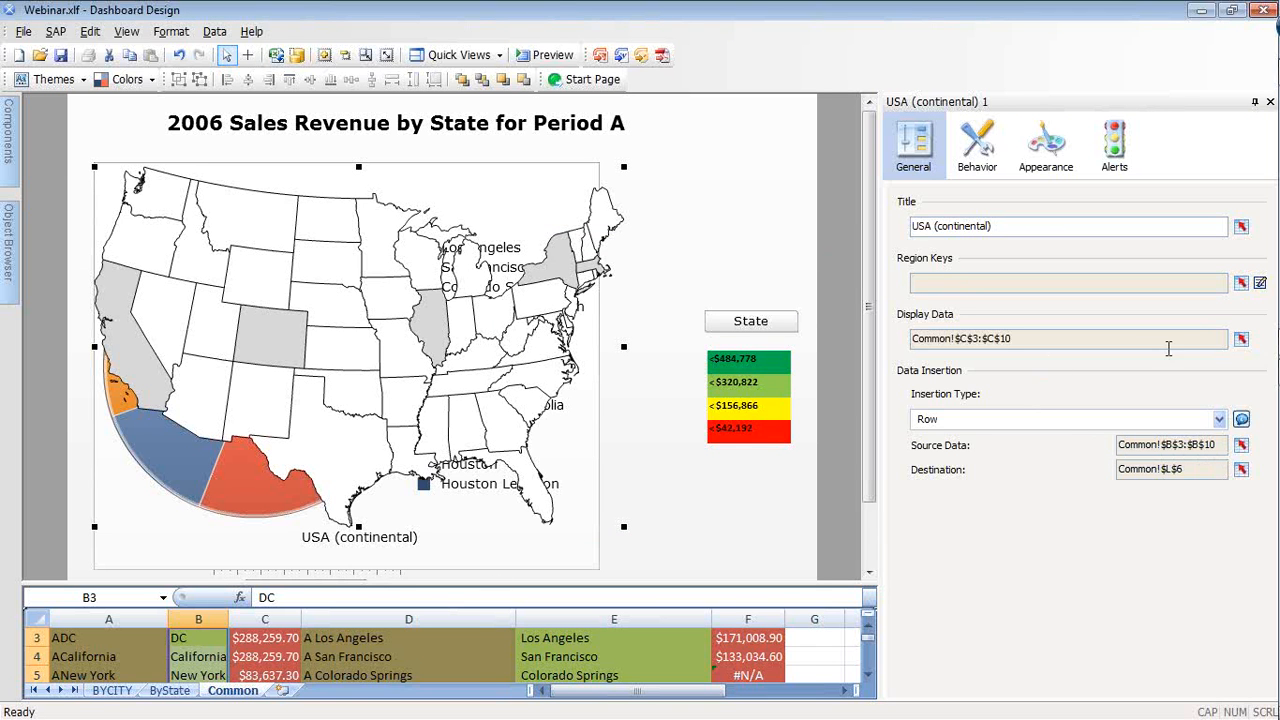
Rebind the map's display data to the range Common!$B$3:$C$10
left_click(1240, 340)
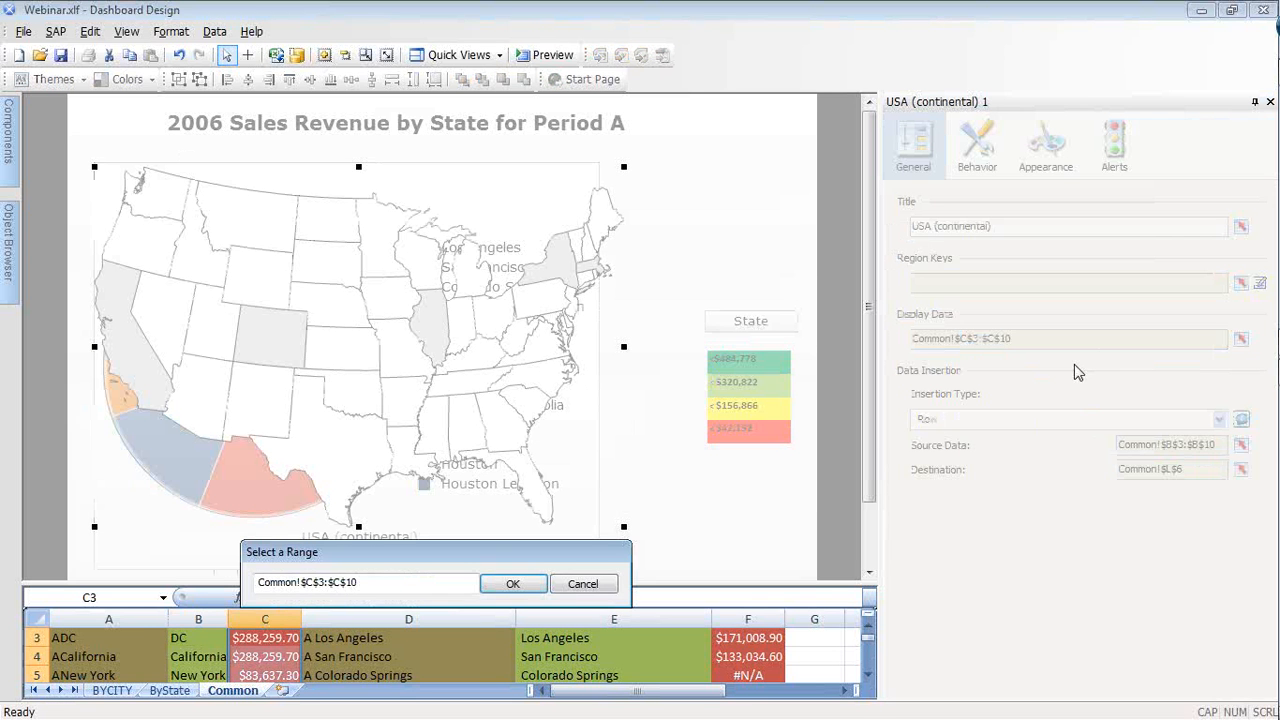
left_click_drag(198, 637, 247, 657)
left_click(513, 583)
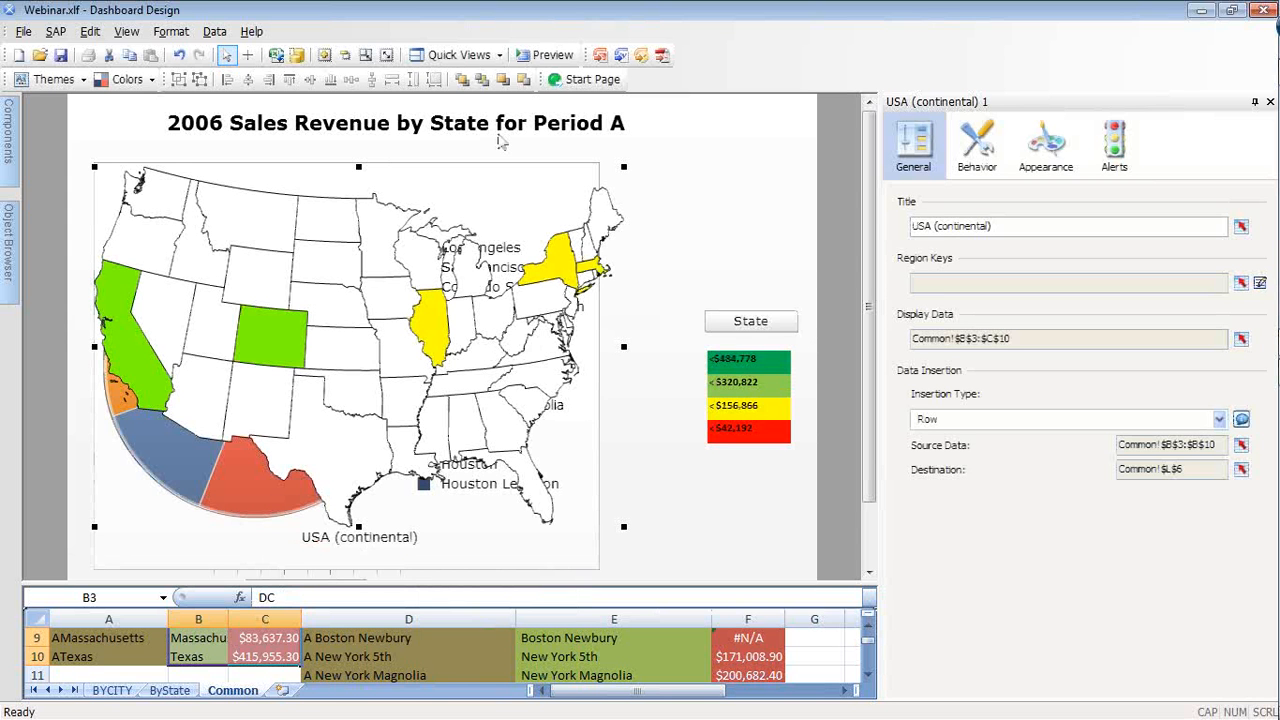
Preview the dashboard, check the state colours on the map, and toggle between the state and store views
left_click(546, 55)
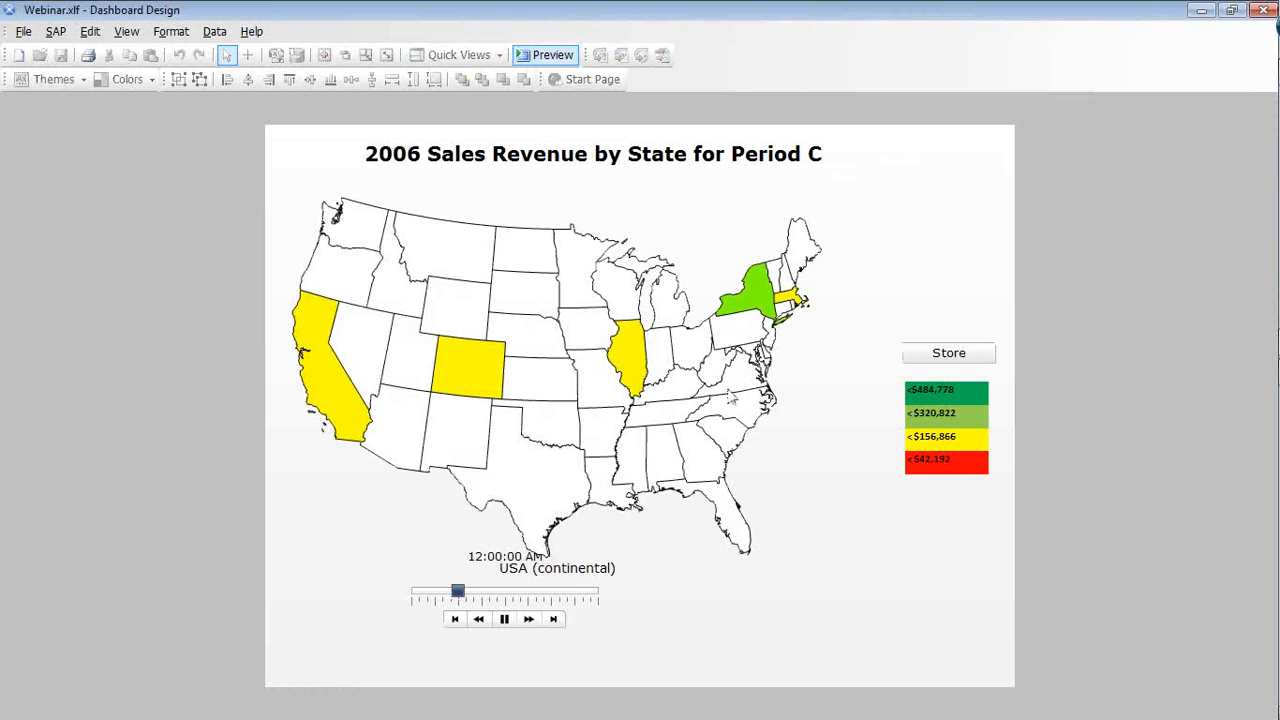
mouse_move(315, 318)
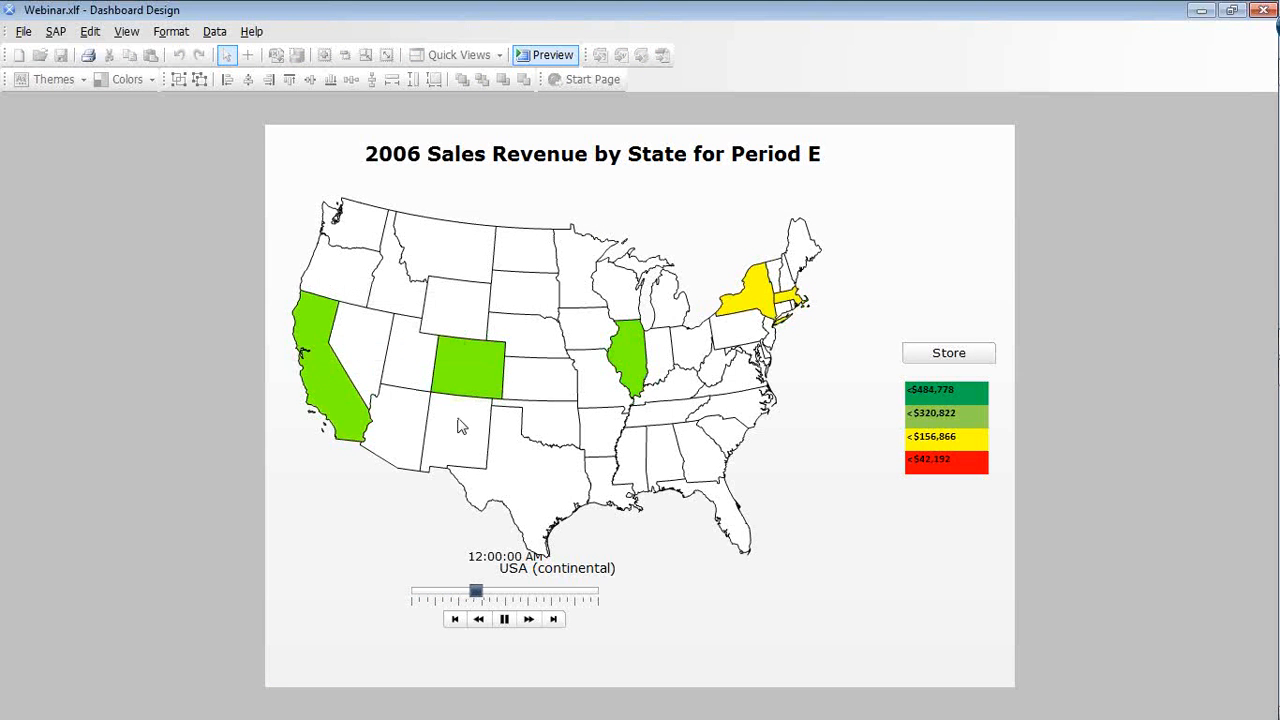
left_click(958, 358)
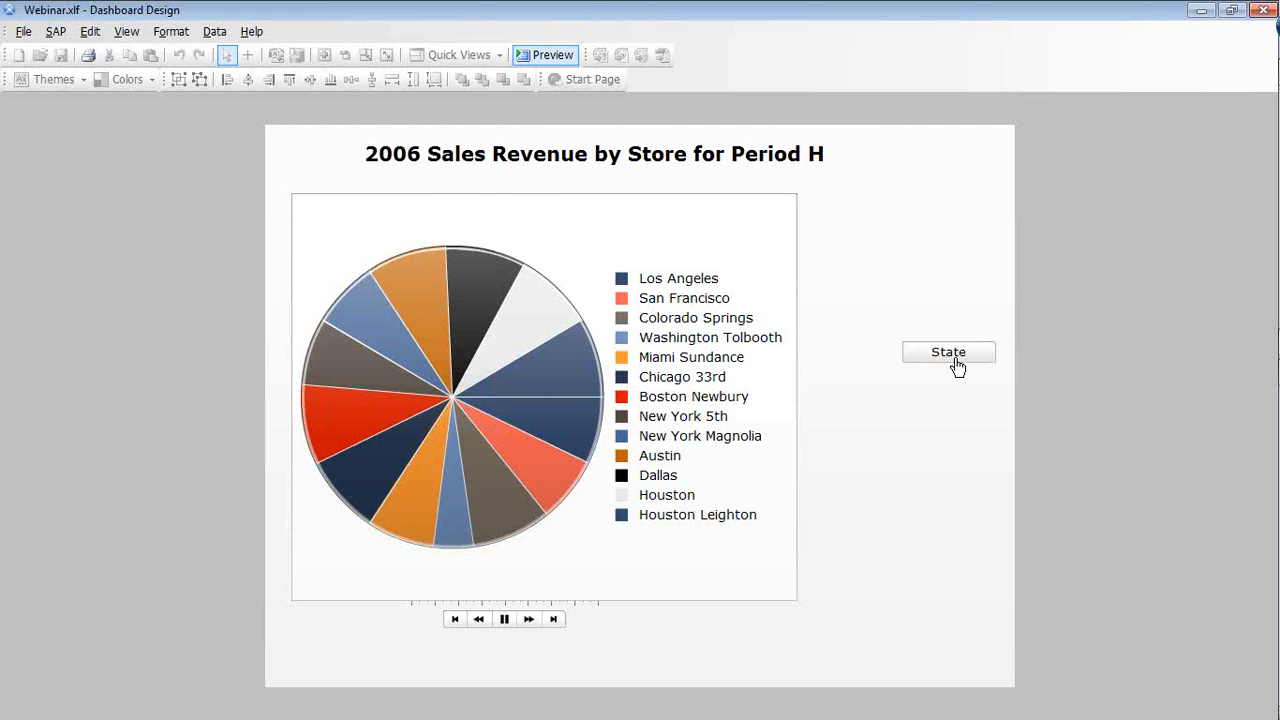
left_click(955, 362)
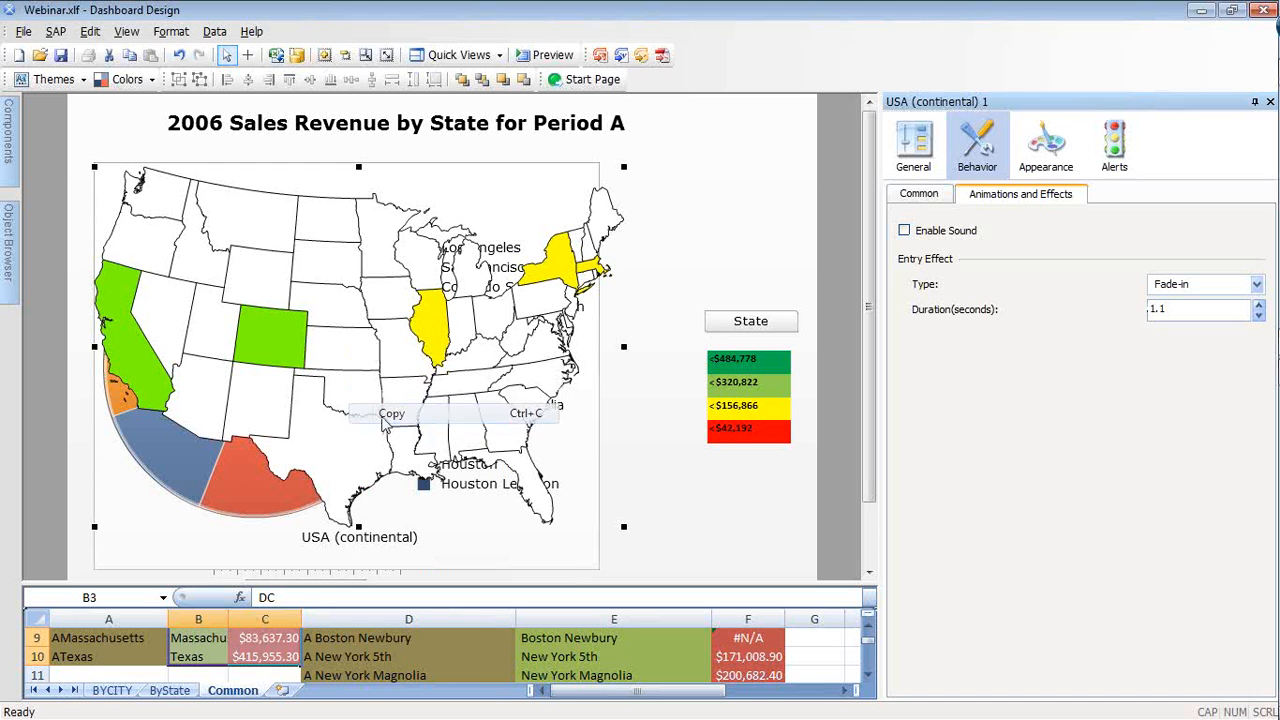
Duplicate the USA map and shrink the copy to about half size in the original map's upper-left area
left_click(545, 388)
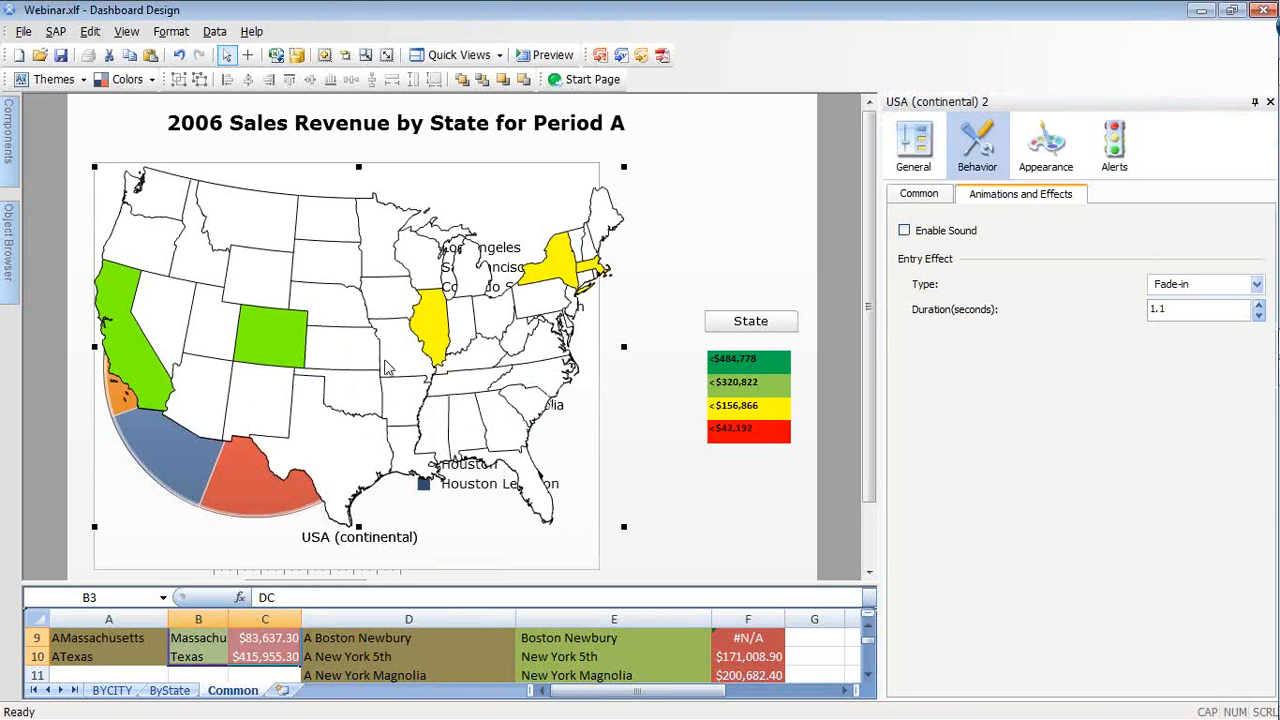
left_click_drag(629, 528, 344, 317)
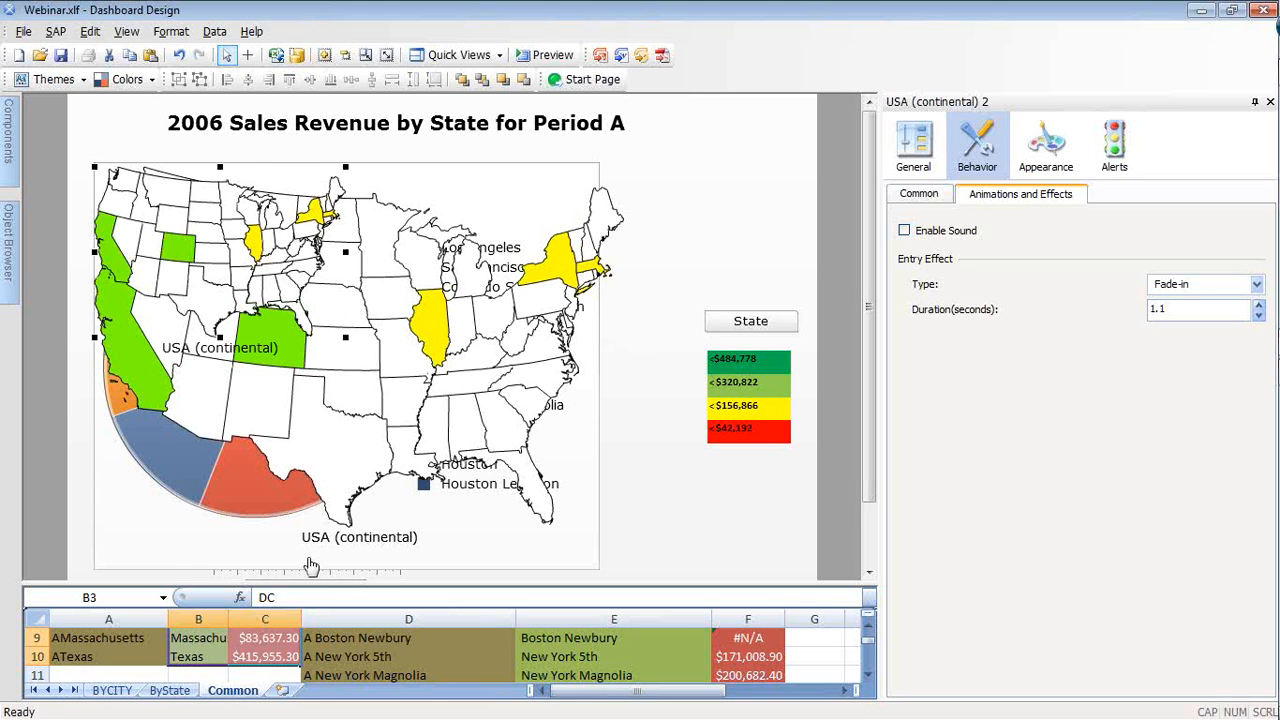
Add a column chart to the canvas over the lower right part of the large map
mouse_move(10, 140)
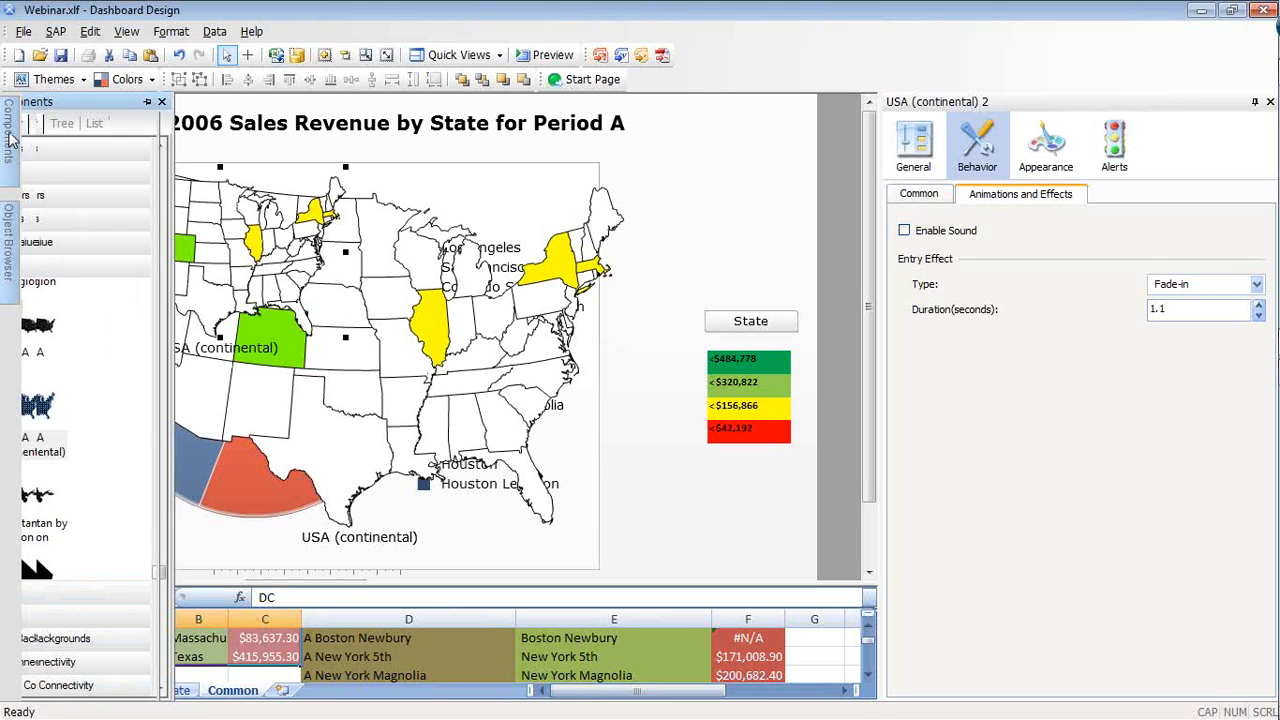
left_click(49, 171)
left_click(197, 689)
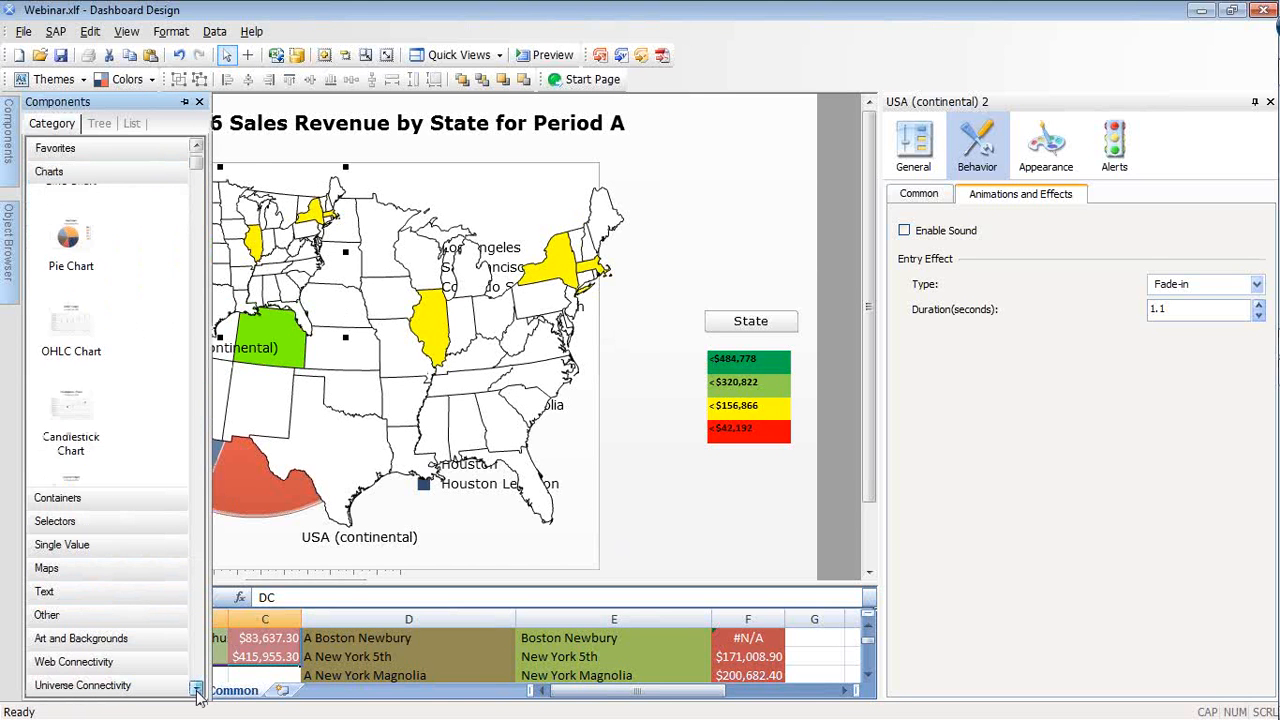
left_click(197, 689)
left_click(196, 690)
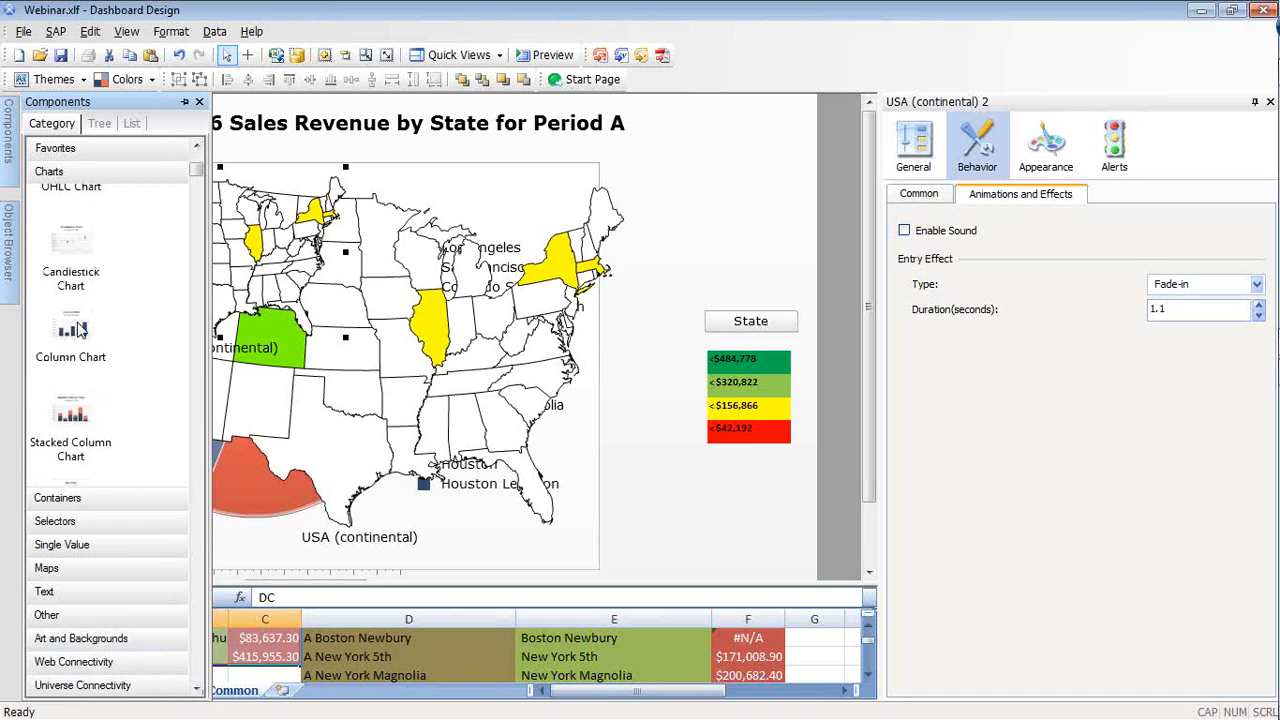
left_click_drag(80, 333, 341, 373)
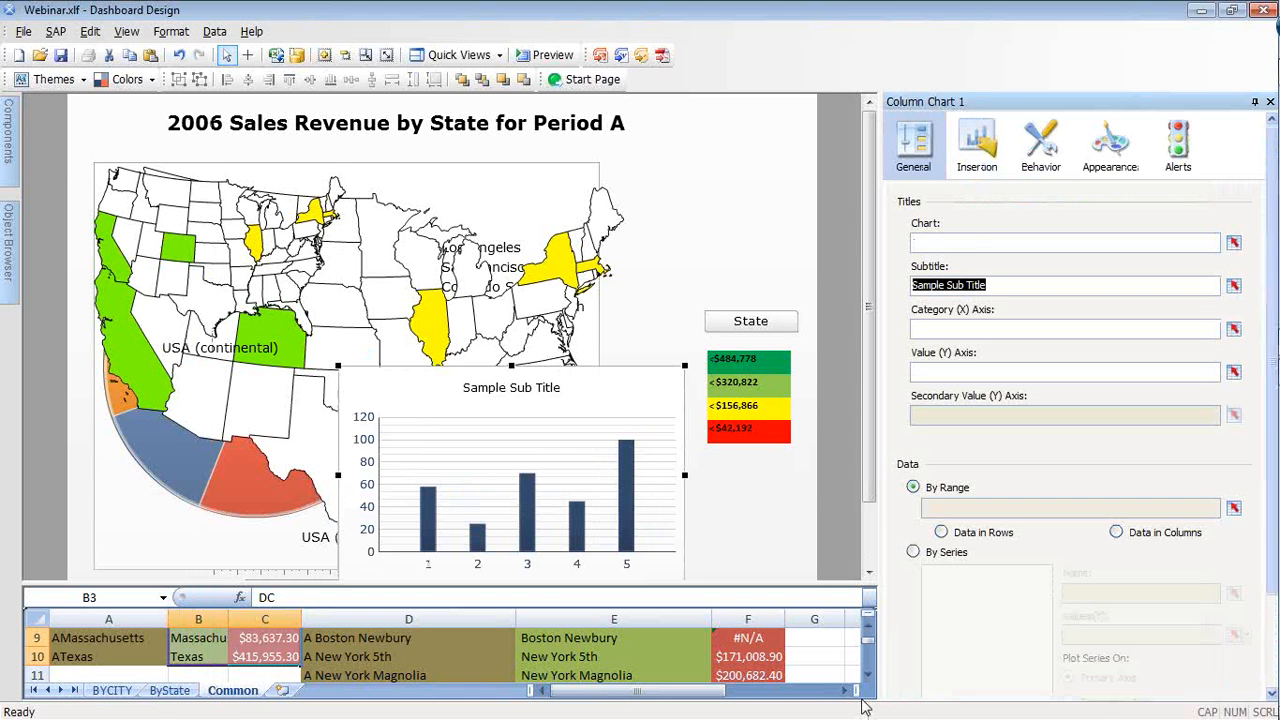
Link the column chart's subtitle to Common!$K$4 and change that cell's formula text to " By Period"
left_click(868, 630)
left_click_drag(826, 584, 825, 396)
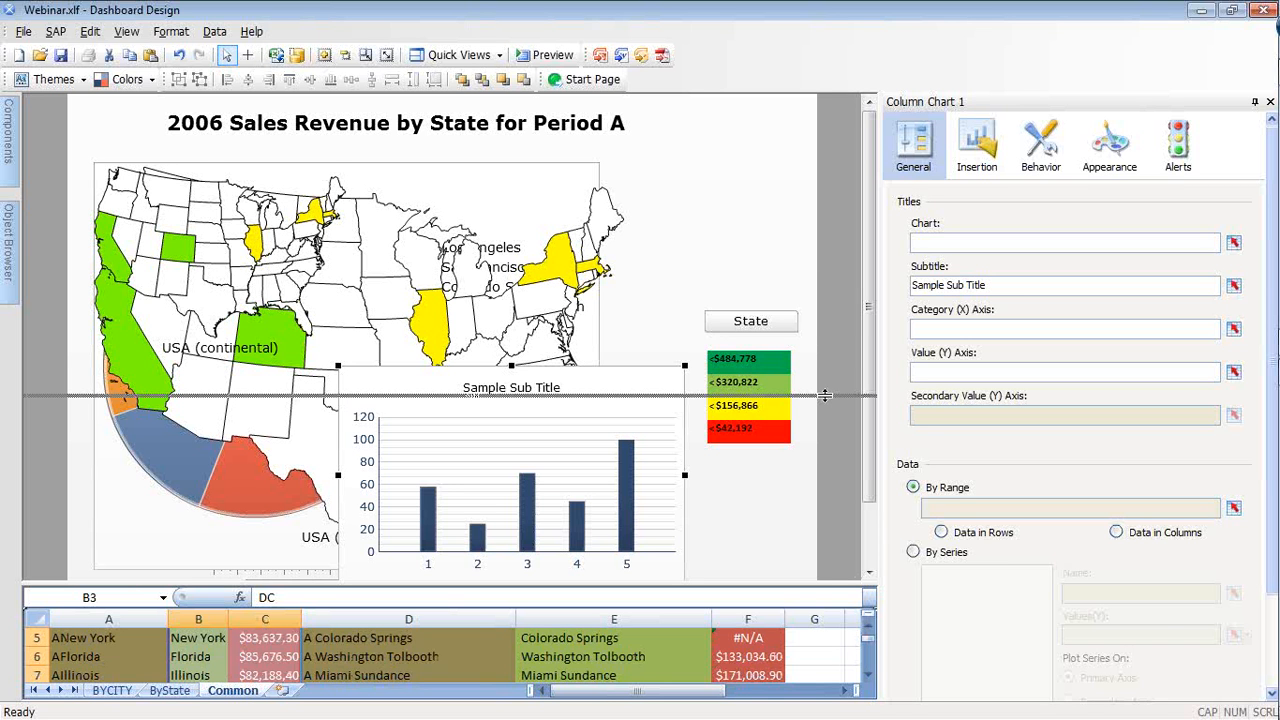
left_click_drag(825, 396, 822, 347)
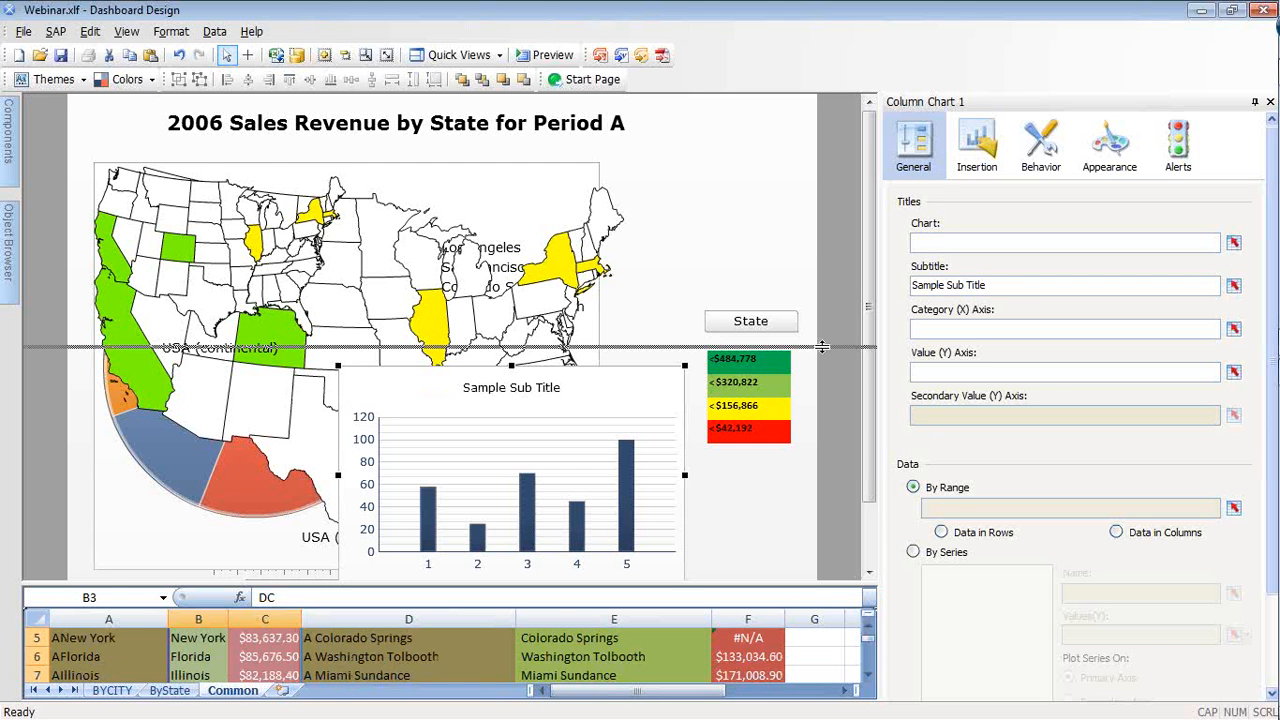
left_click_drag(822, 347, 822, 328)
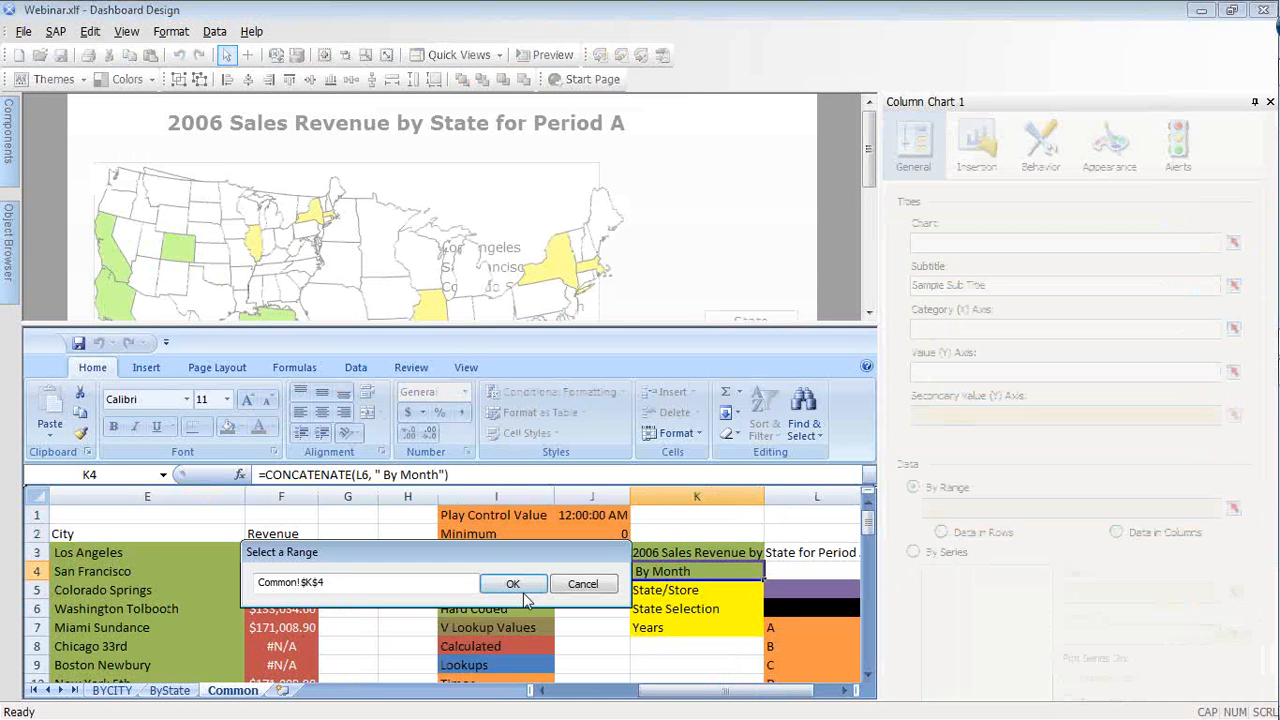
left_click(512, 584)
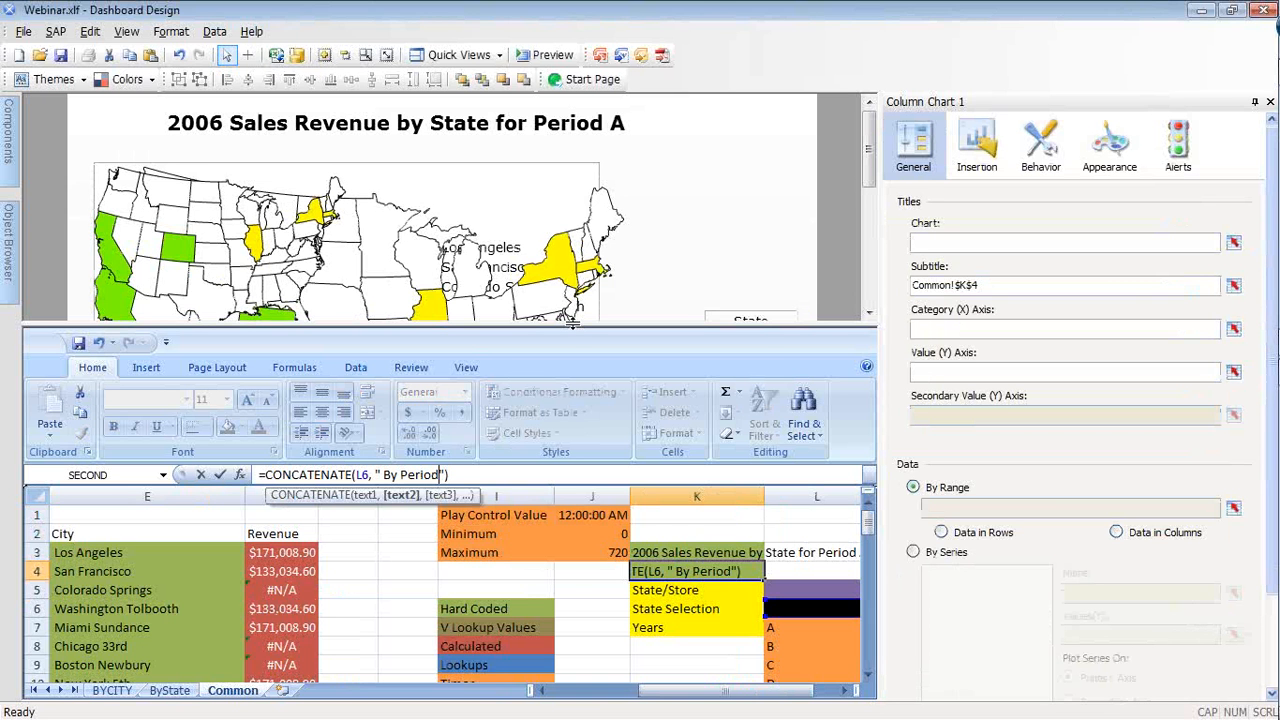
Set the column chart's data to be defined by series, with the period revenue rows of the Common sheet in view
left_click_drag(572, 324, 572, 238)
scroll(569, 679, "down", 6)
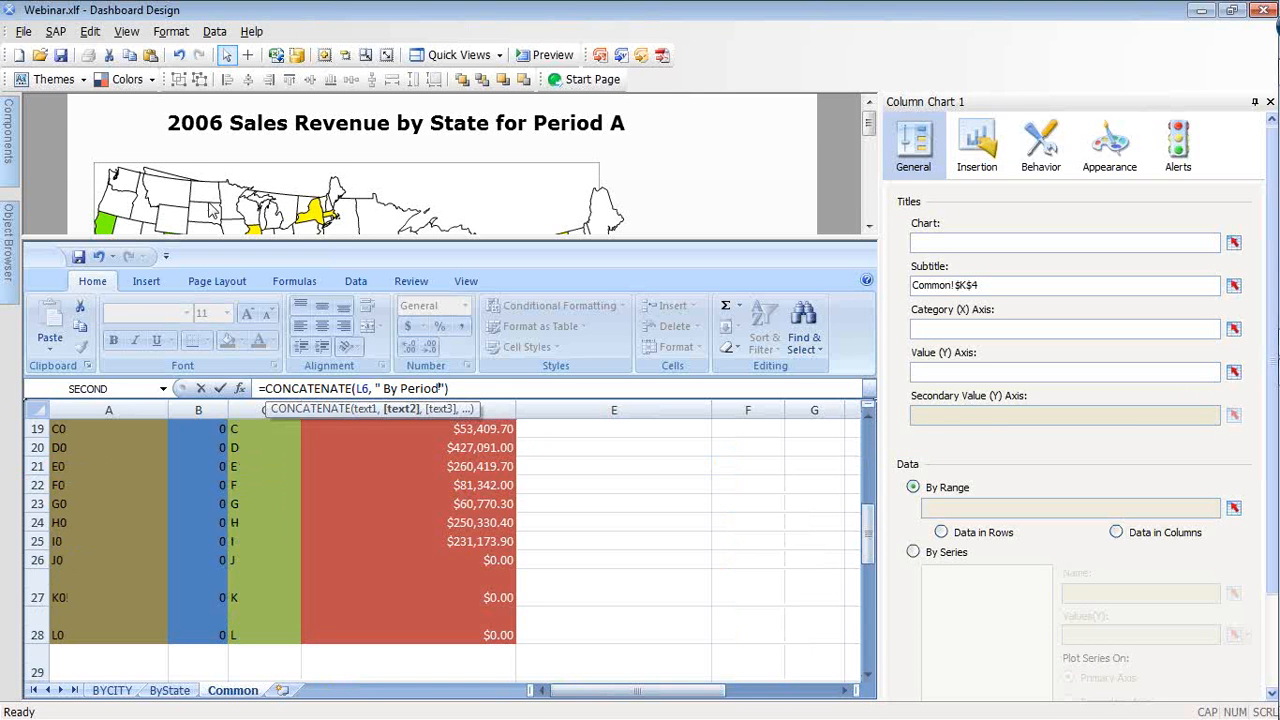
left_click(868, 556)
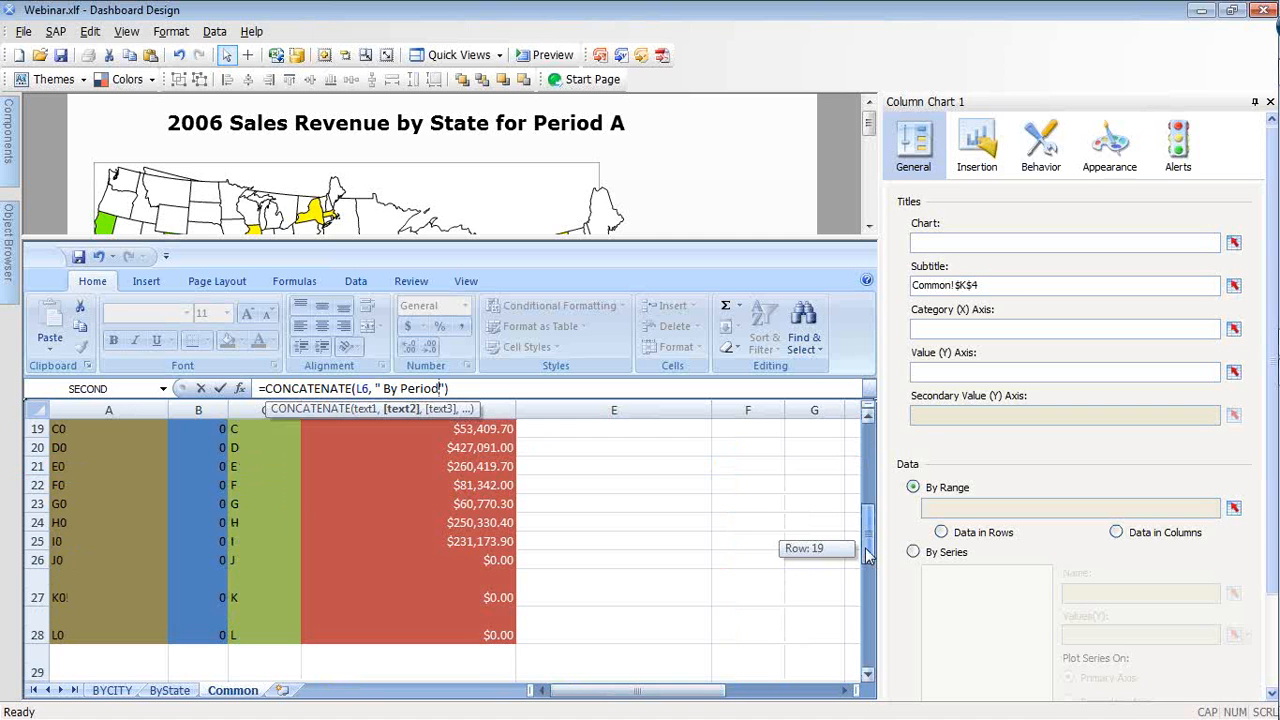
left_click_drag(868, 556, 866, 538)
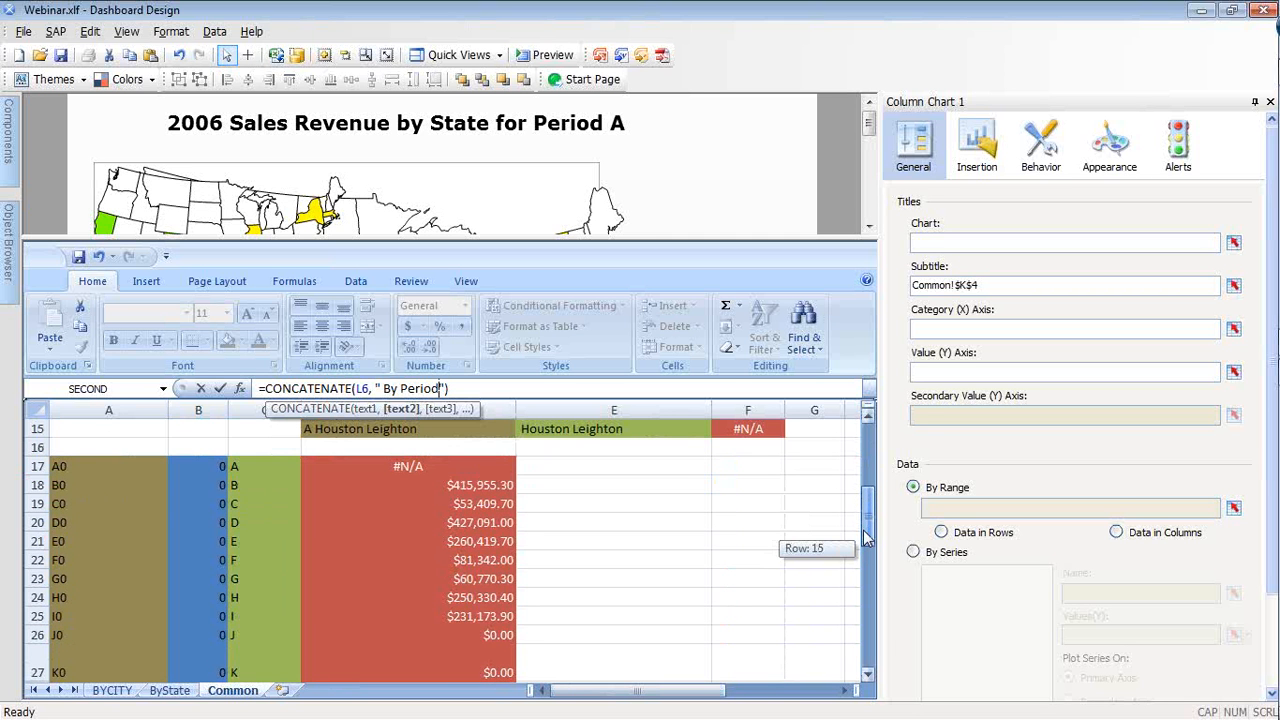
left_click_drag(864, 531, 864, 533)
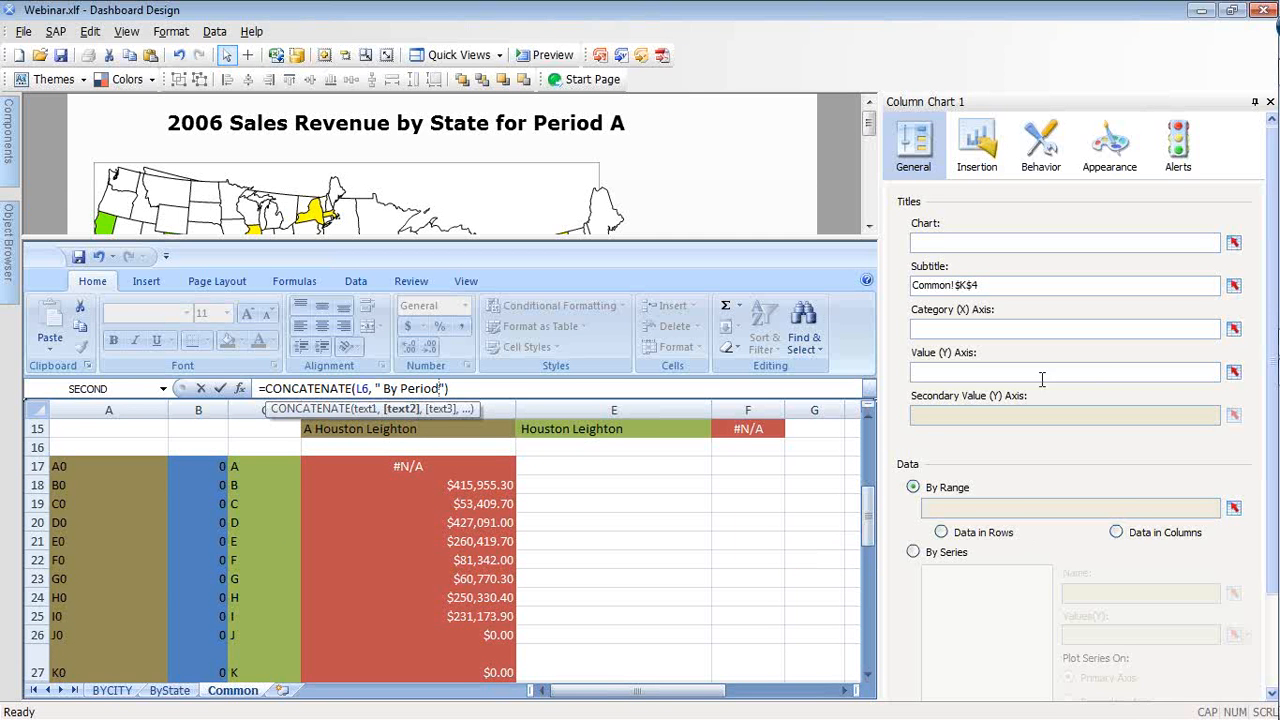
left_click(913, 553)
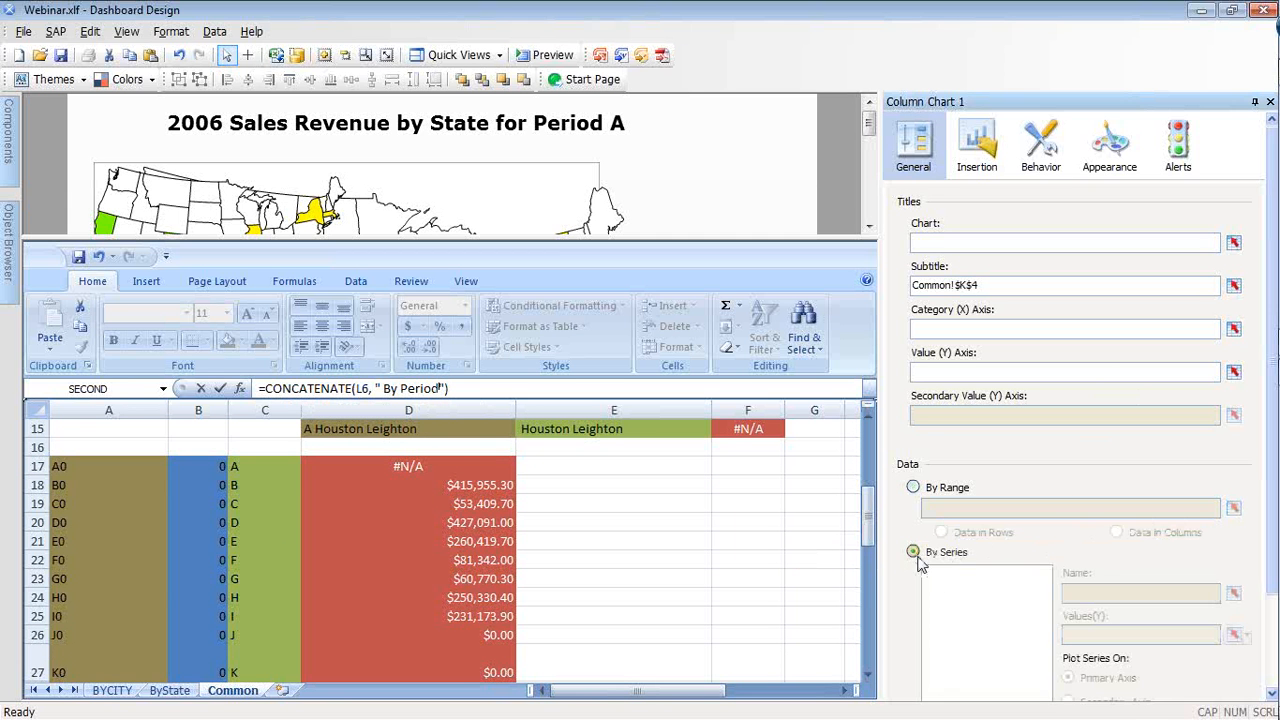
Bind the values of the column chart's Series1 to the period revenue cells Common!$D$17:$D$28
left_click_drag(460, 466, 459, 485)
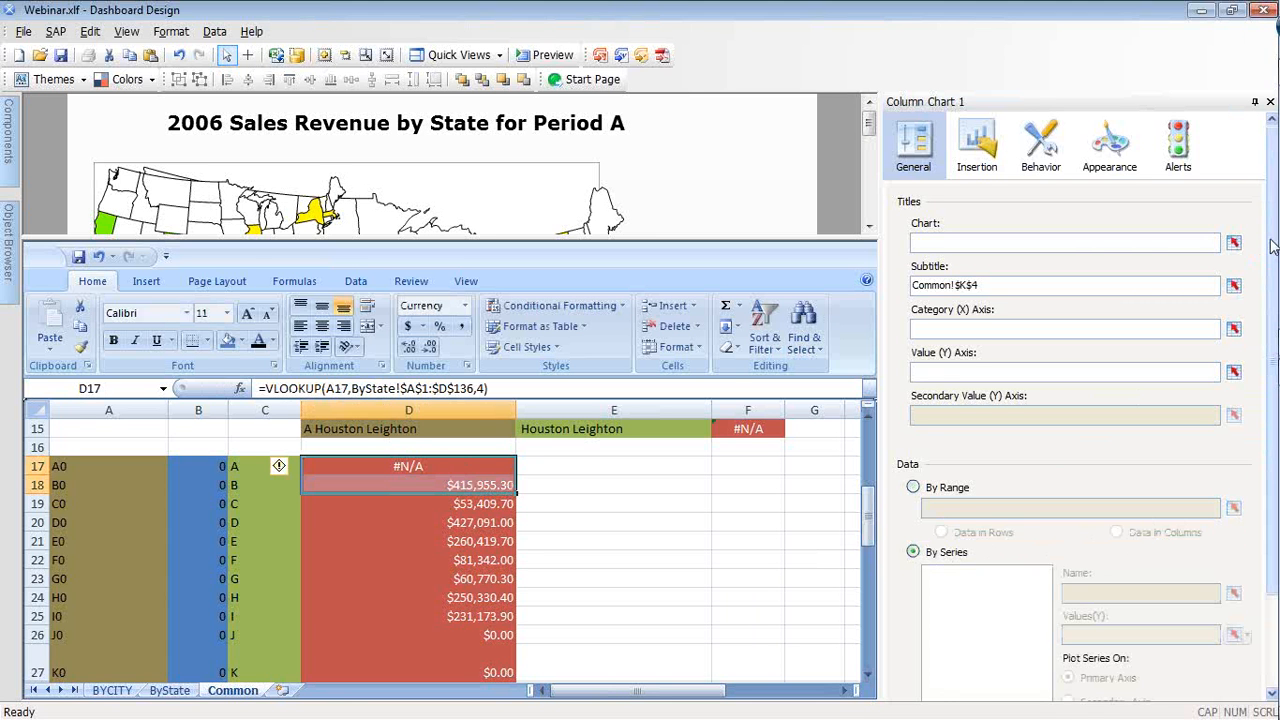
left_click(453, 468)
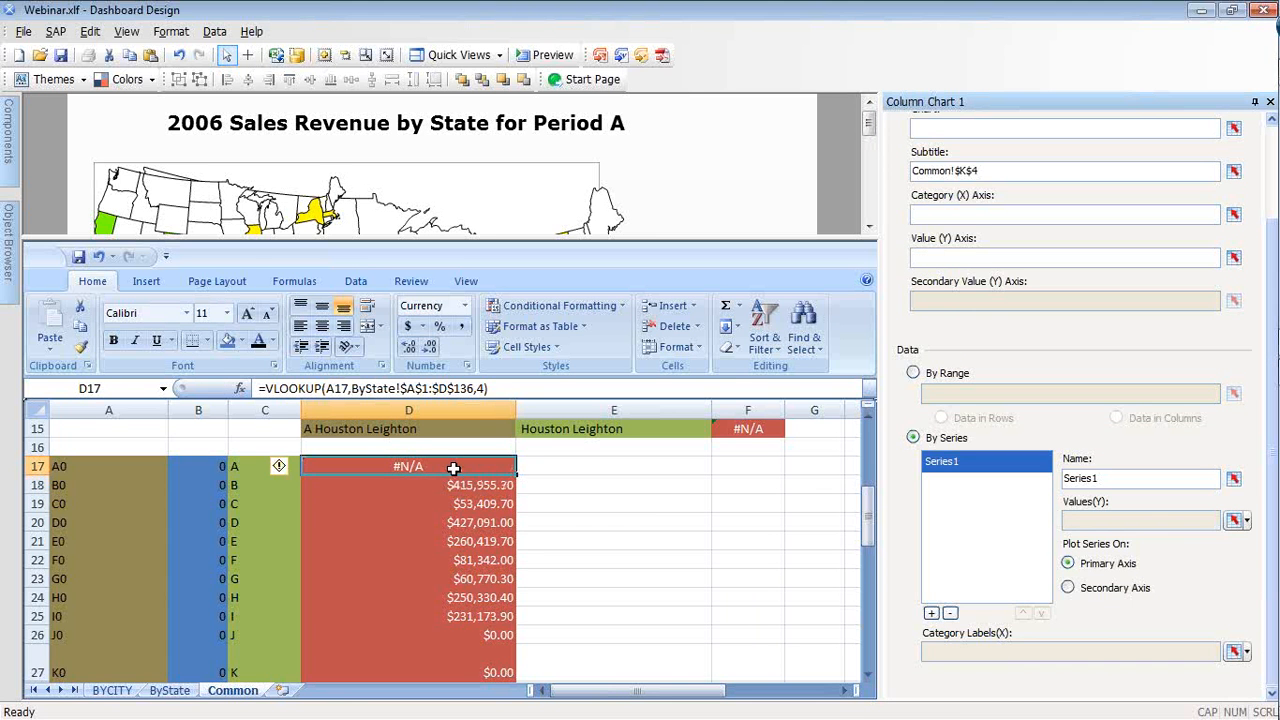
left_click_drag(453, 468, 451, 646)
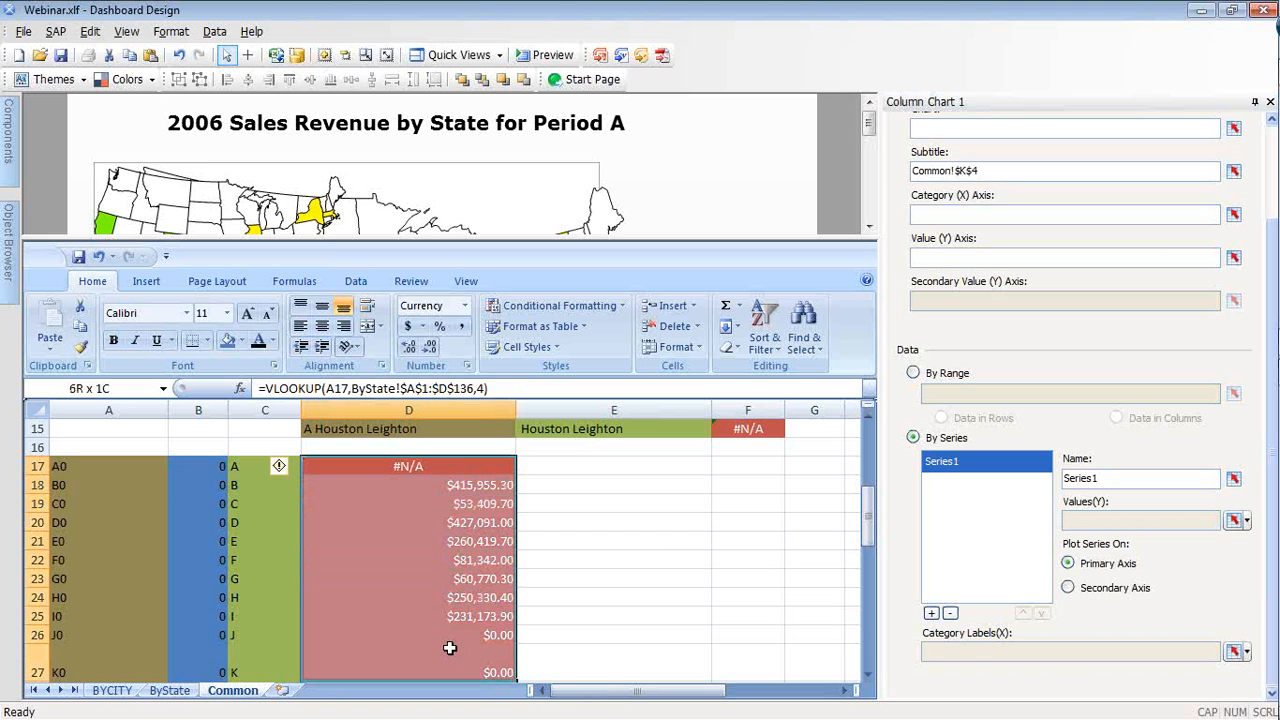
left_click(1232, 521)
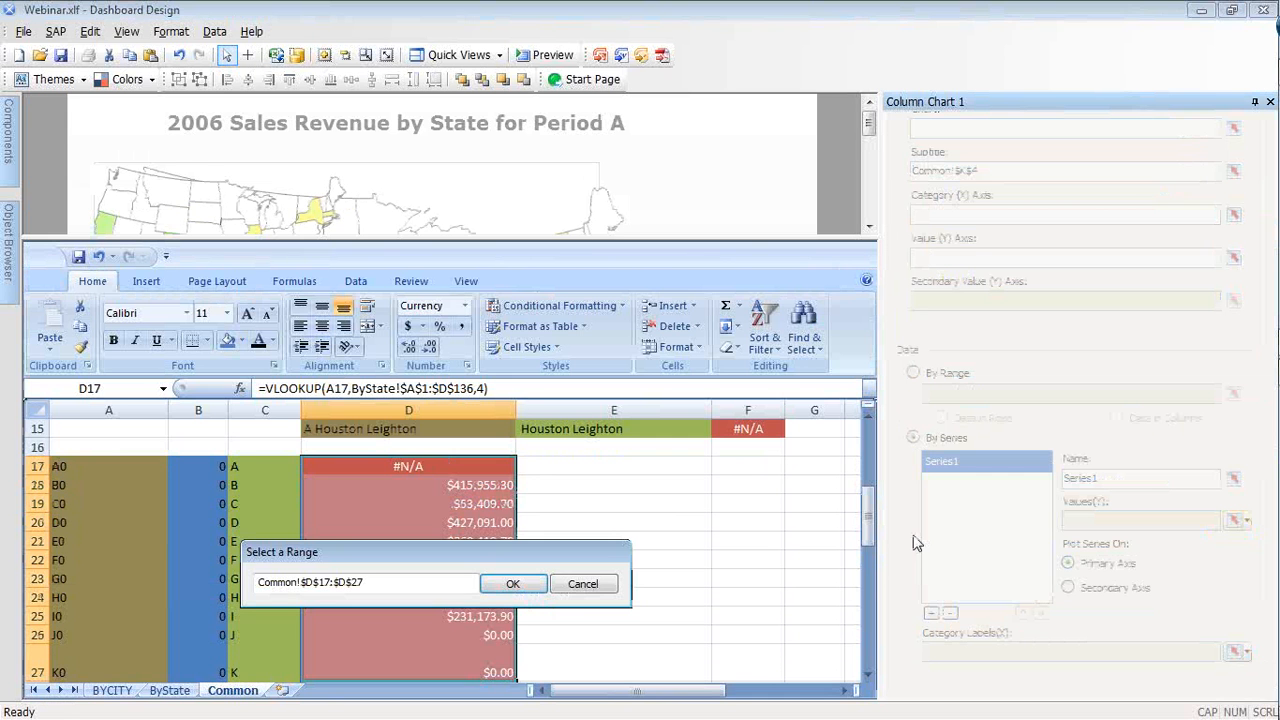
scroll(405, 653, "down", 1)
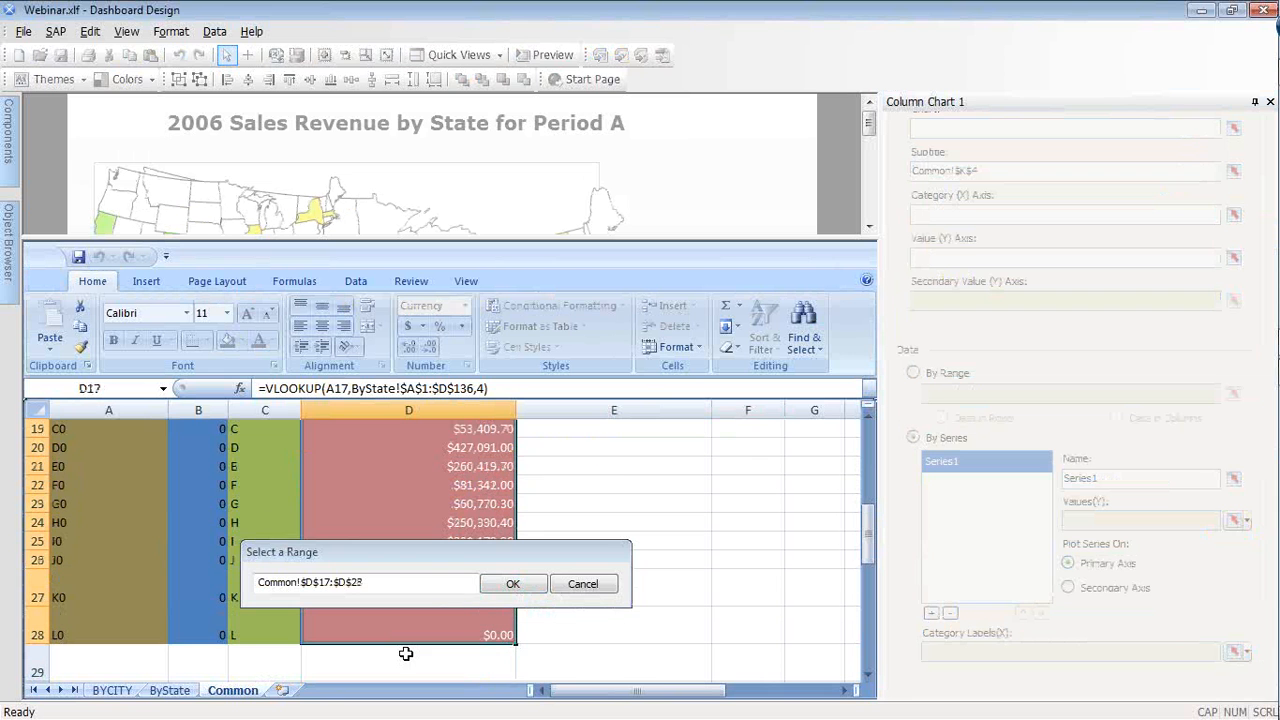
left_click(512, 583)
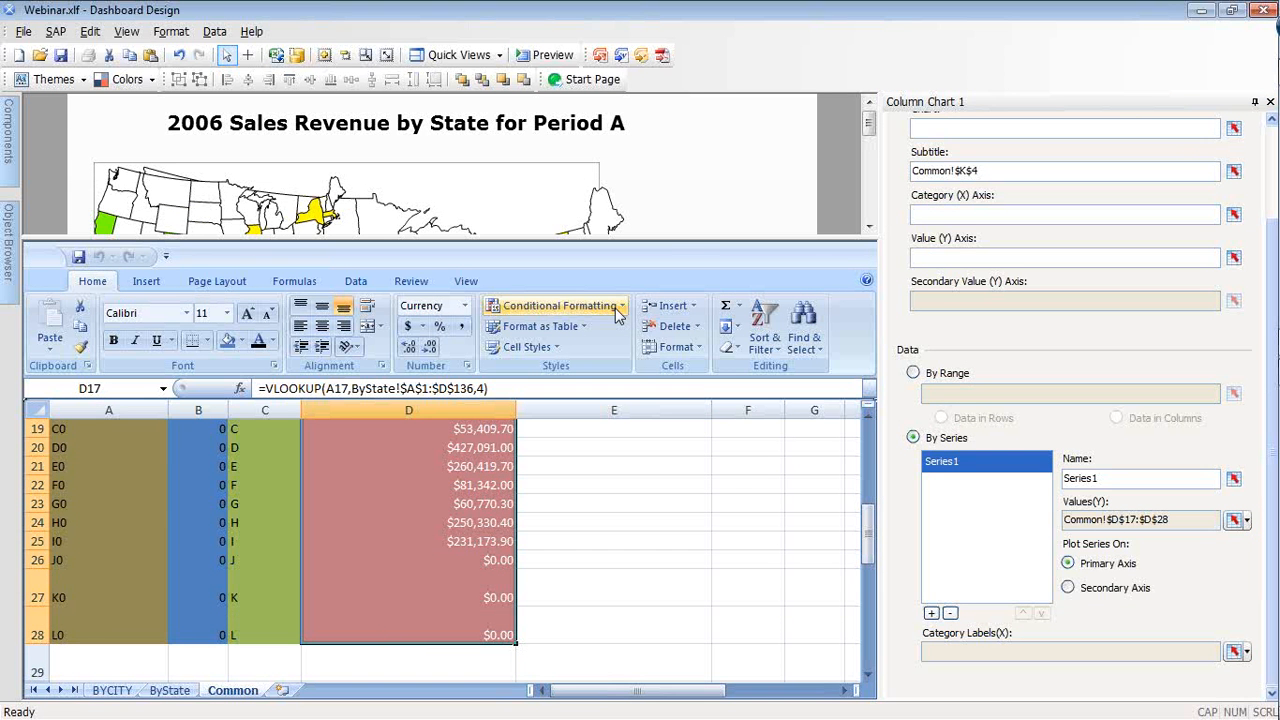
Give the column chart a Fade-in entry effect and increase the effect's duration
left_click_drag(678, 244, 686, 269)
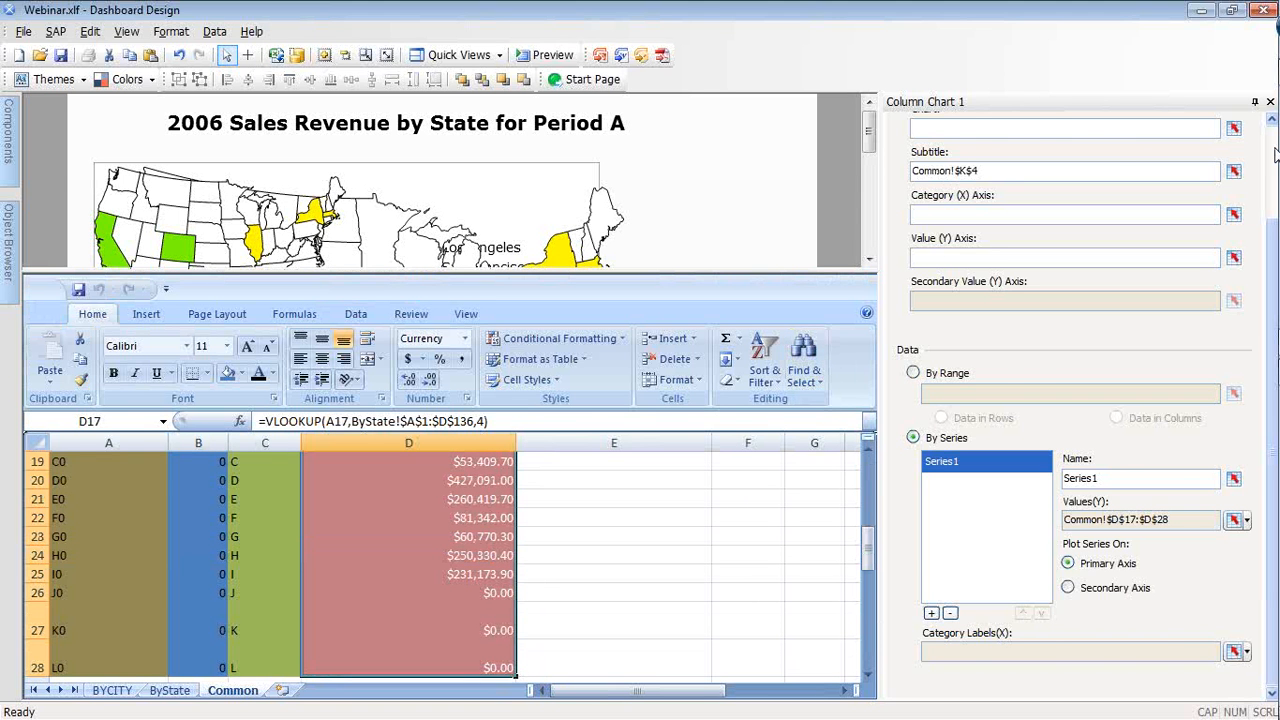
scroll(1275, 152, "up", 5)
left_click(1040, 148)
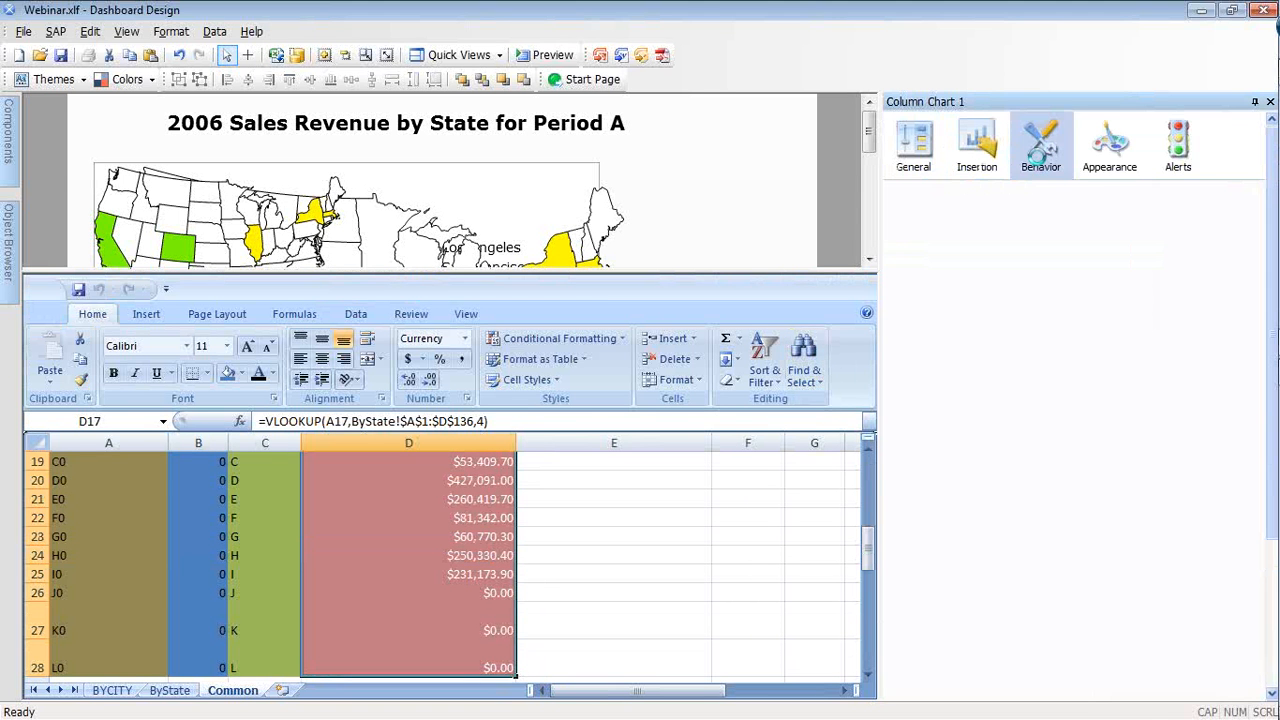
left_click(1090, 194)
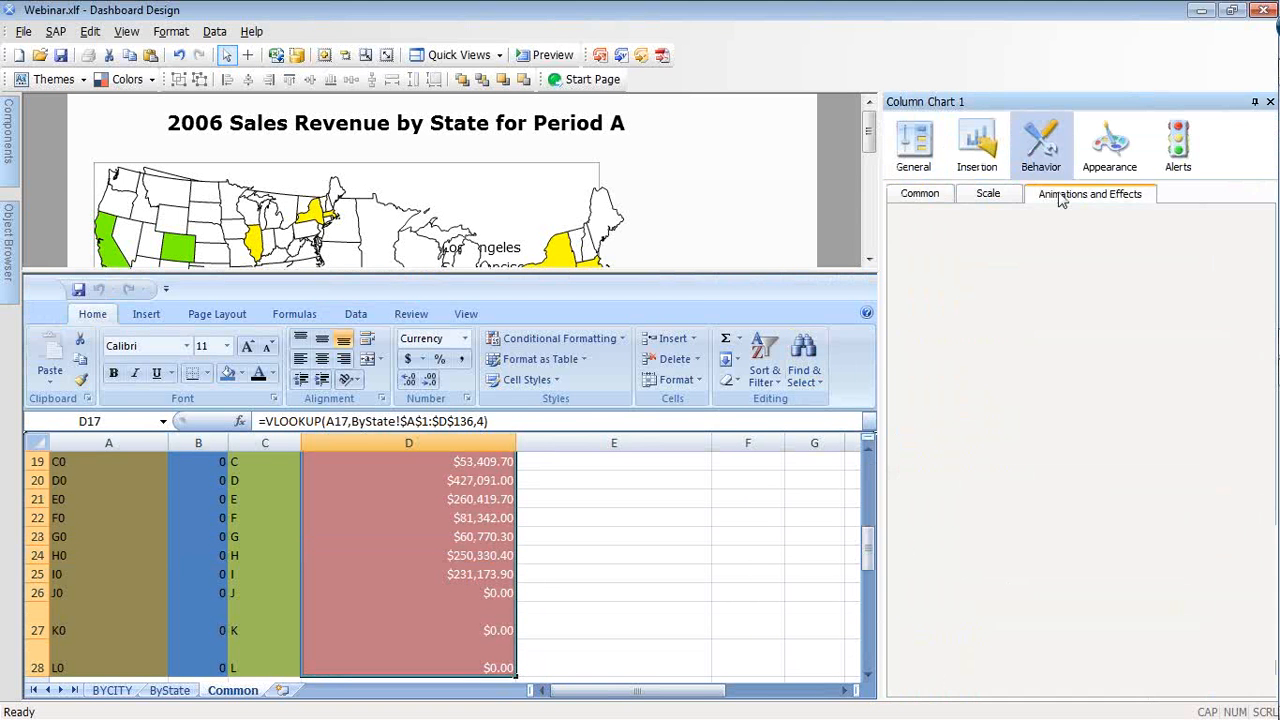
left_click(1256, 310)
left_click(1175, 347)
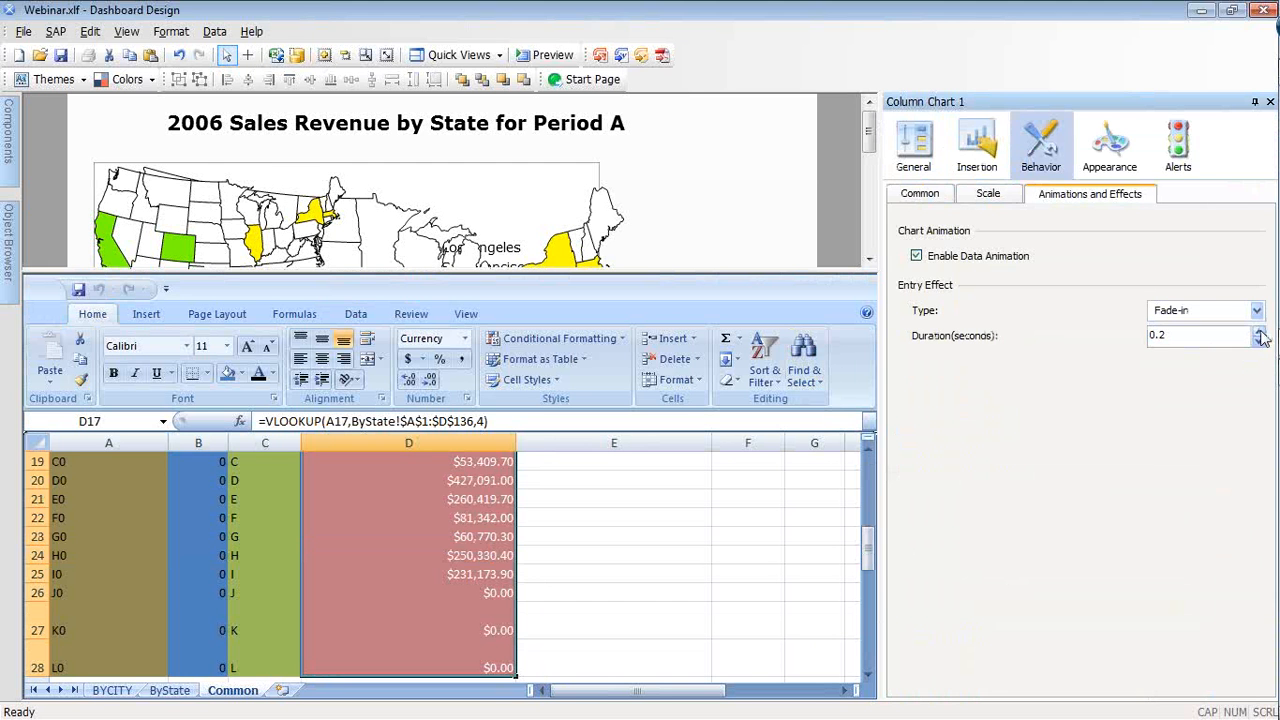
left_click(1260, 331)
left_click(1260, 331)
left_click(1260, 331)
Set the column chart's dynamic visibility to the BarChart Hide status cell Common!$L$24 with key 1
left_click(922, 194)
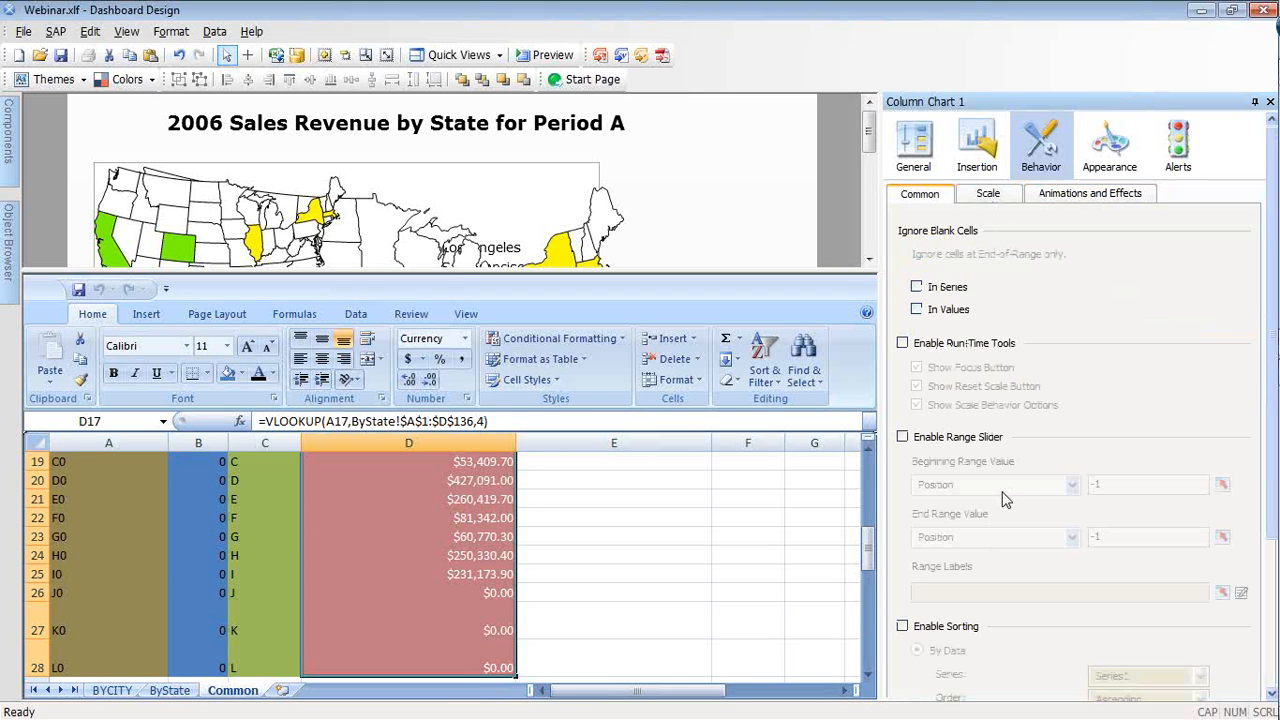
scroll(1005, 500, "down", 2)
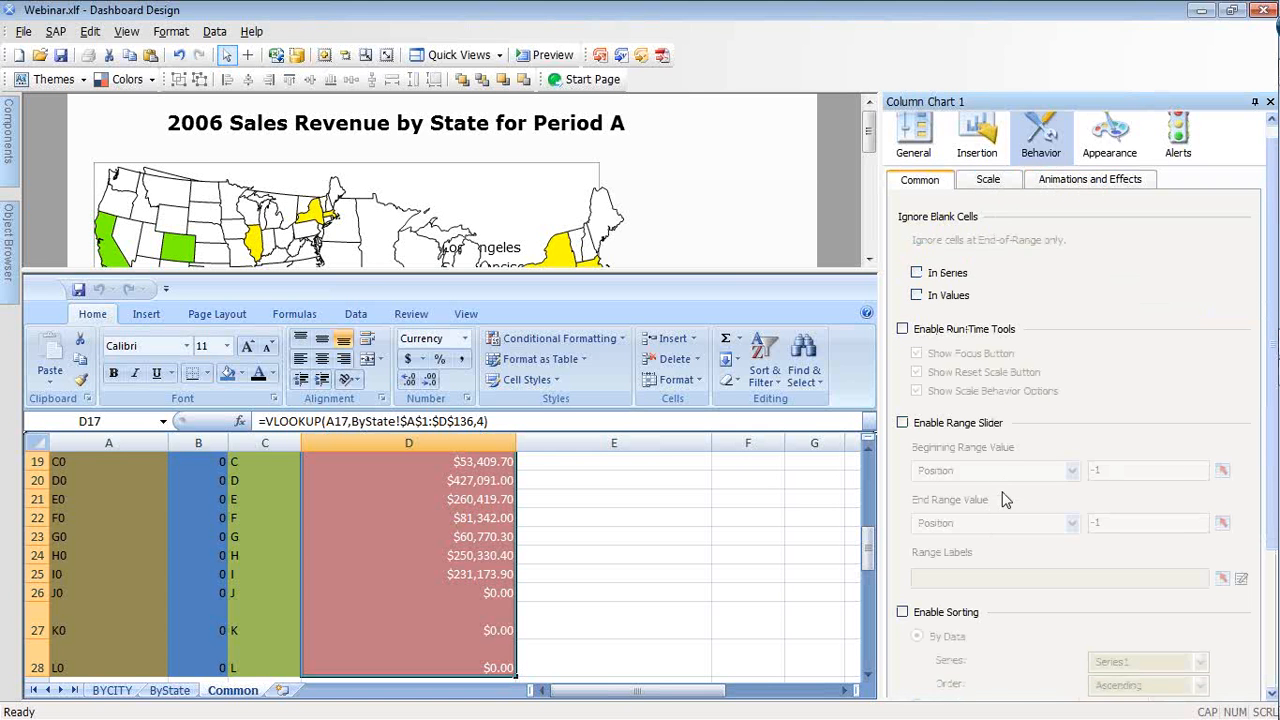
scroll(1005, 500, "down", 5)
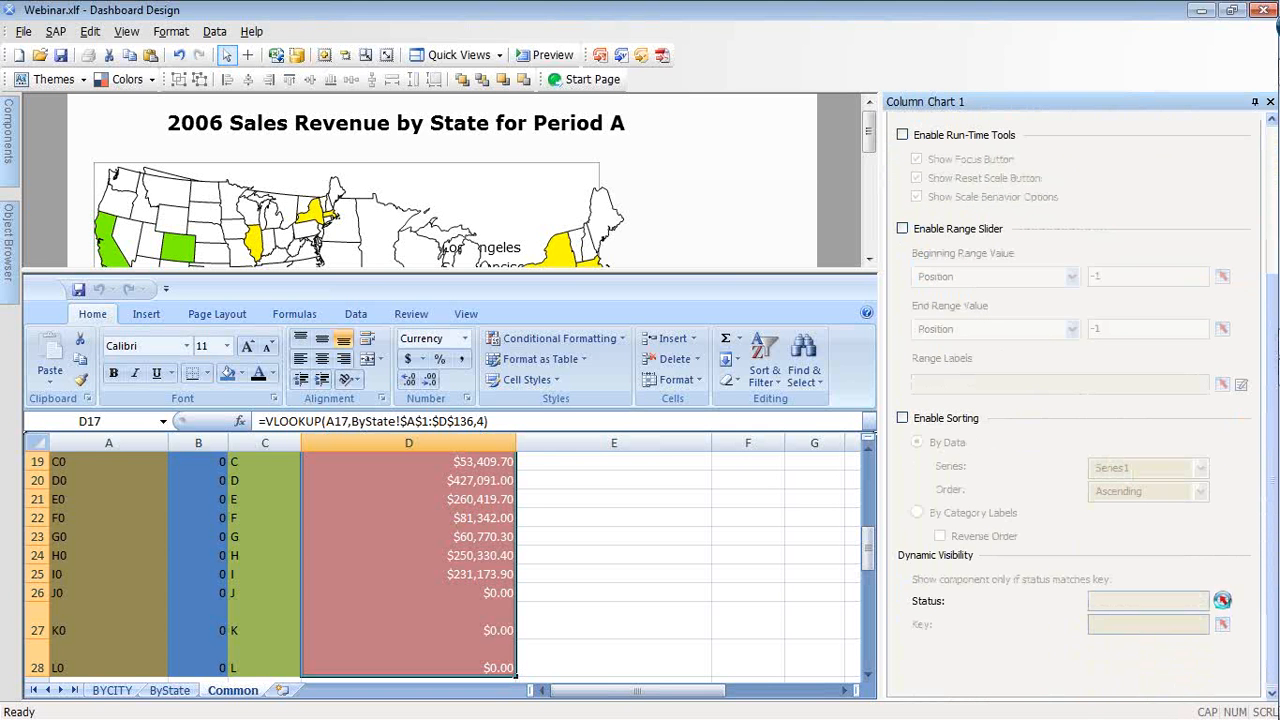
left_click(1222, 600)
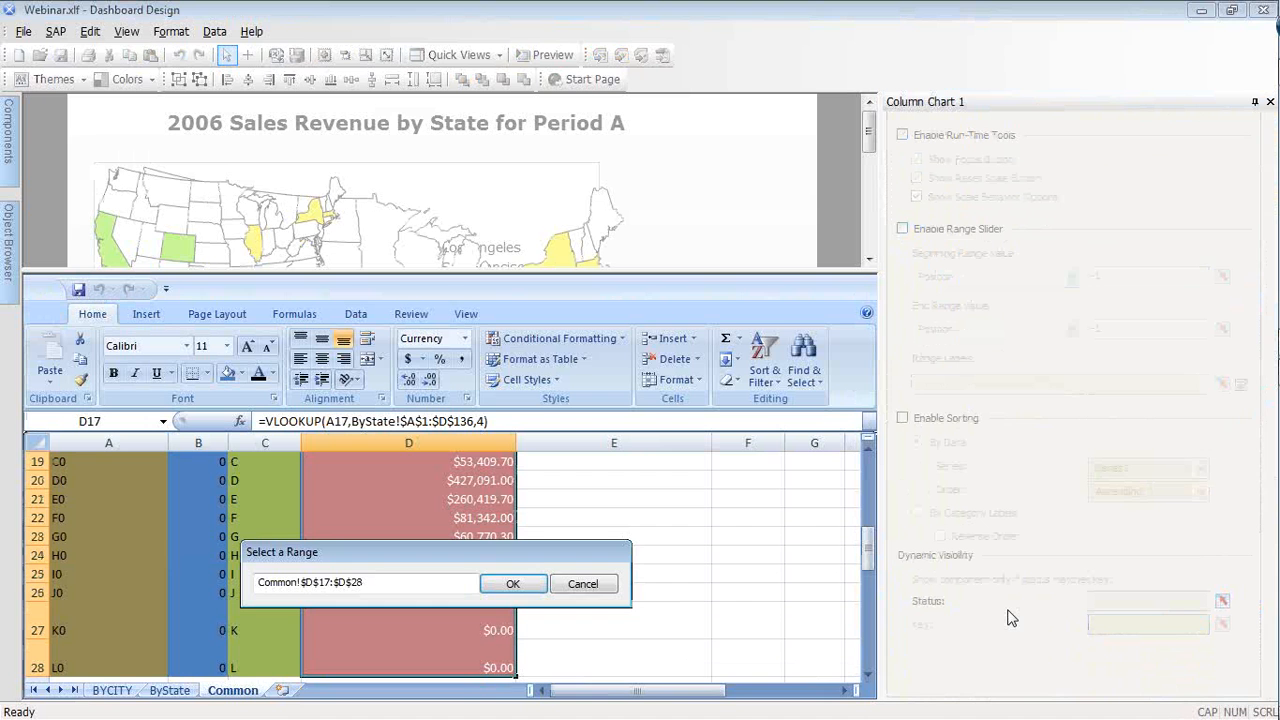
left_click_drag(736, 694, 823, 694)
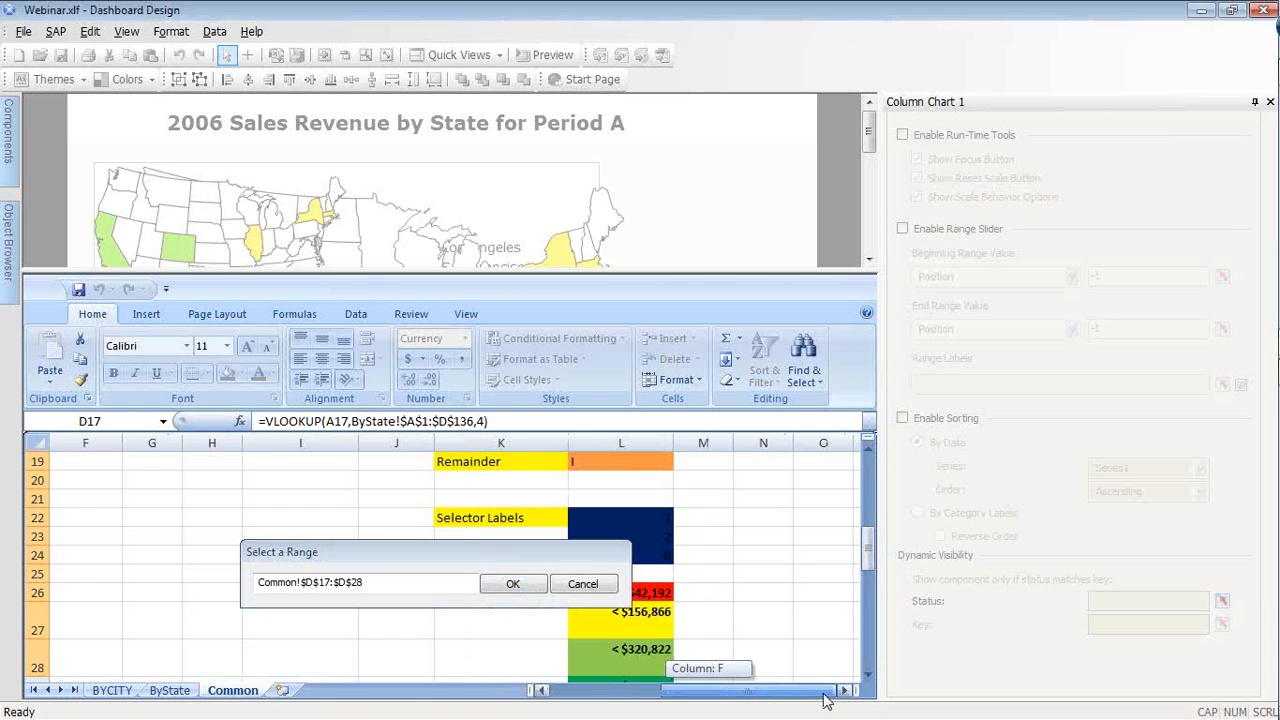
scroll(682, 576, "up", 6)
scroll(682, 576, "down", 5)
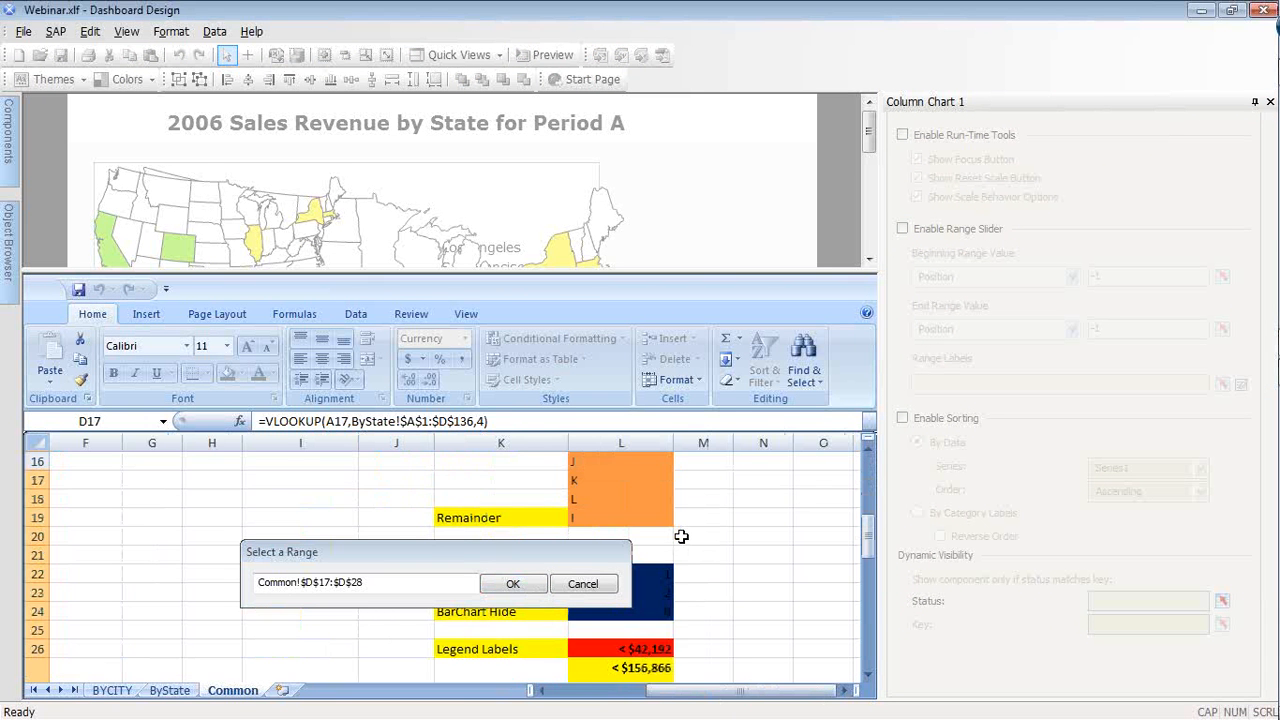
scroll(680, 570, "up", 2)
scroll(690, 580, "down", 3)
left_click(661, 617)
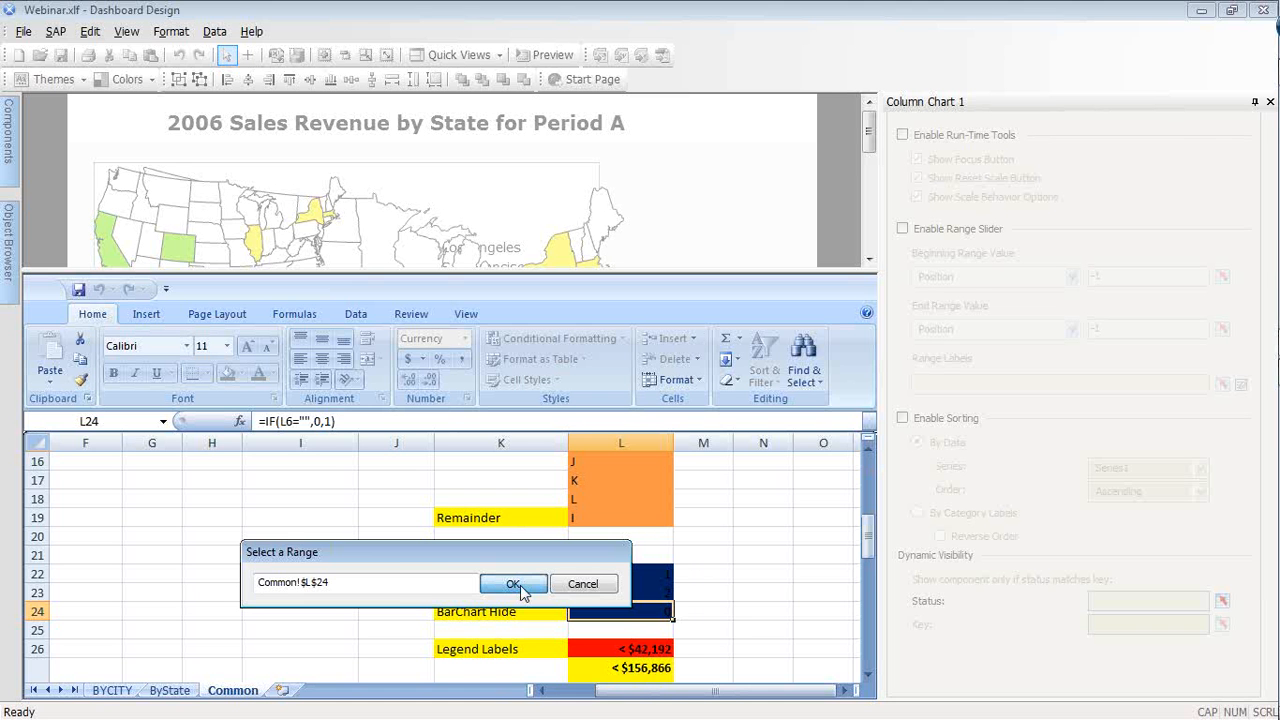
left_click(513, 584)
type("1")
Change the small USA map's dynamic visibility status to the BarChart Hide cell Common!$L$24
left_click(242, 246)
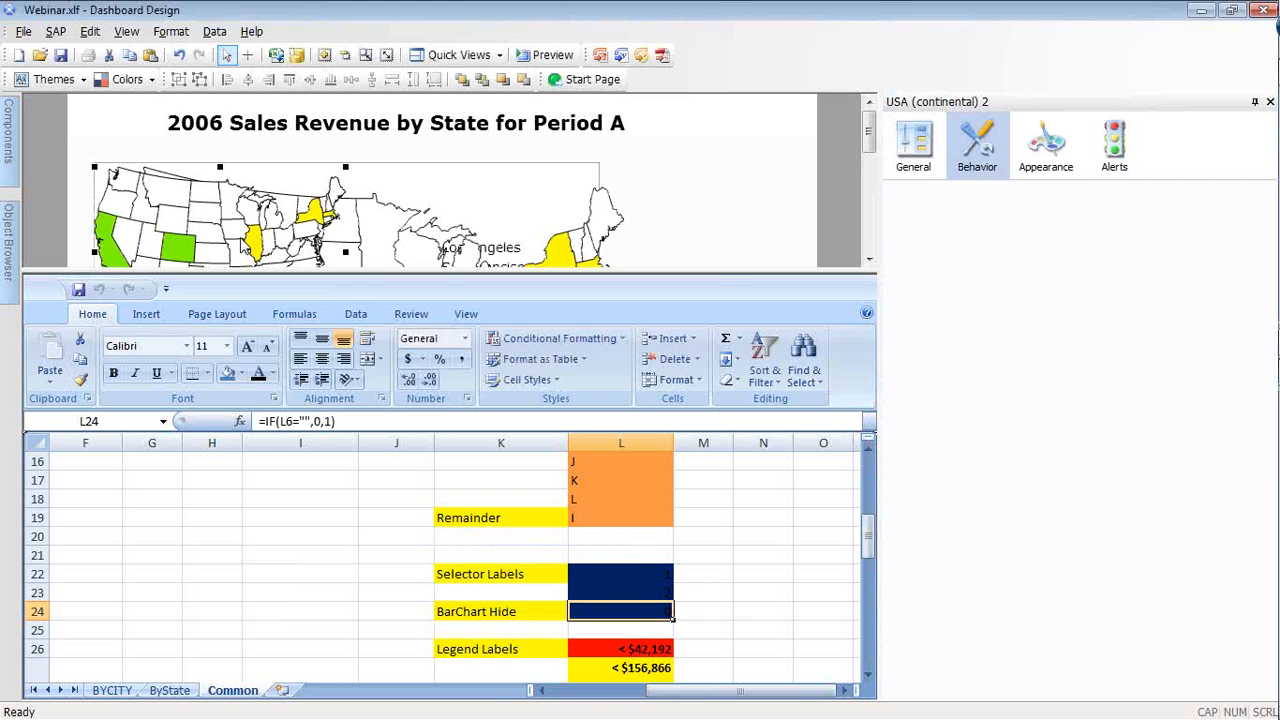
left_click(947, 197)
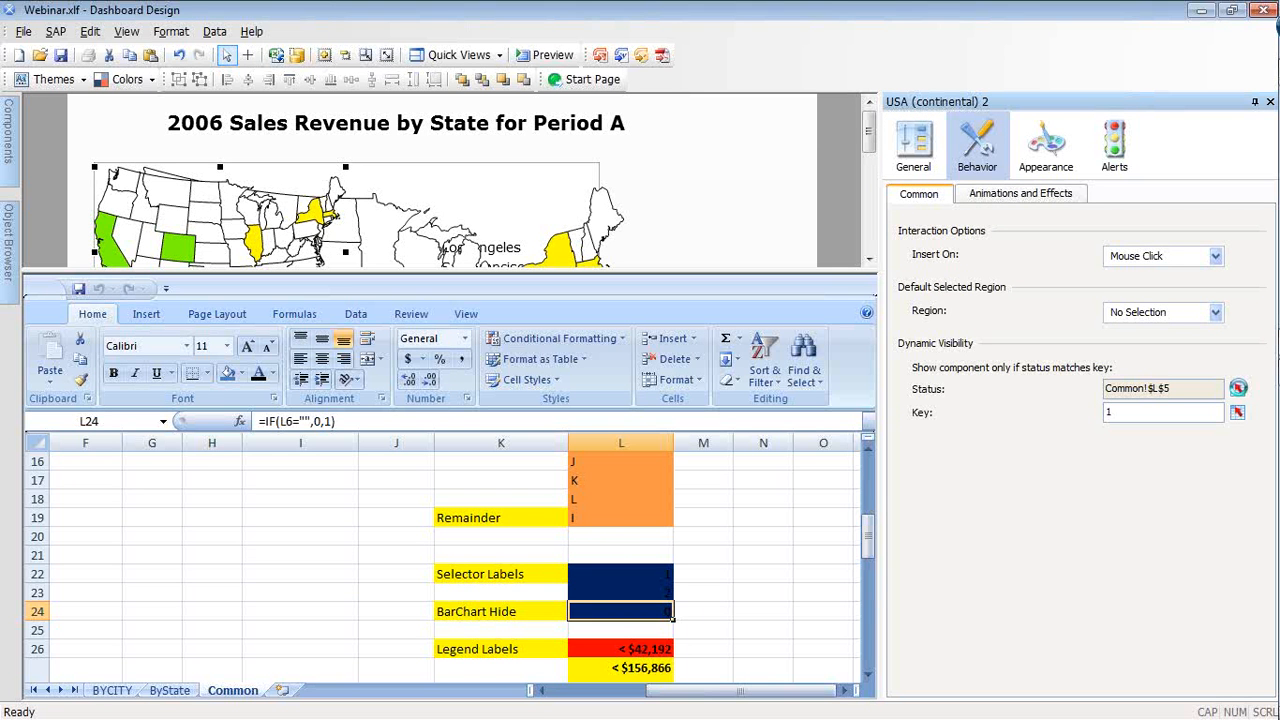
left_click(1238, 388)
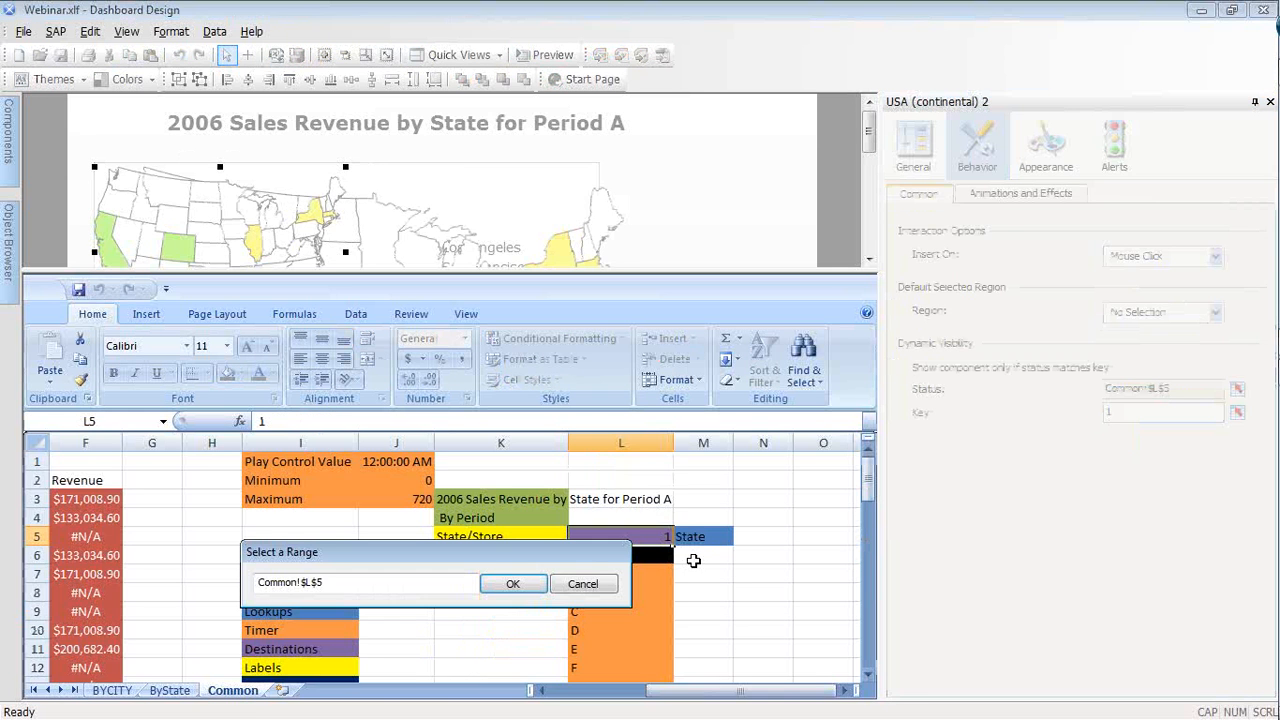
left_click_drag(867, 478, 866, 566)
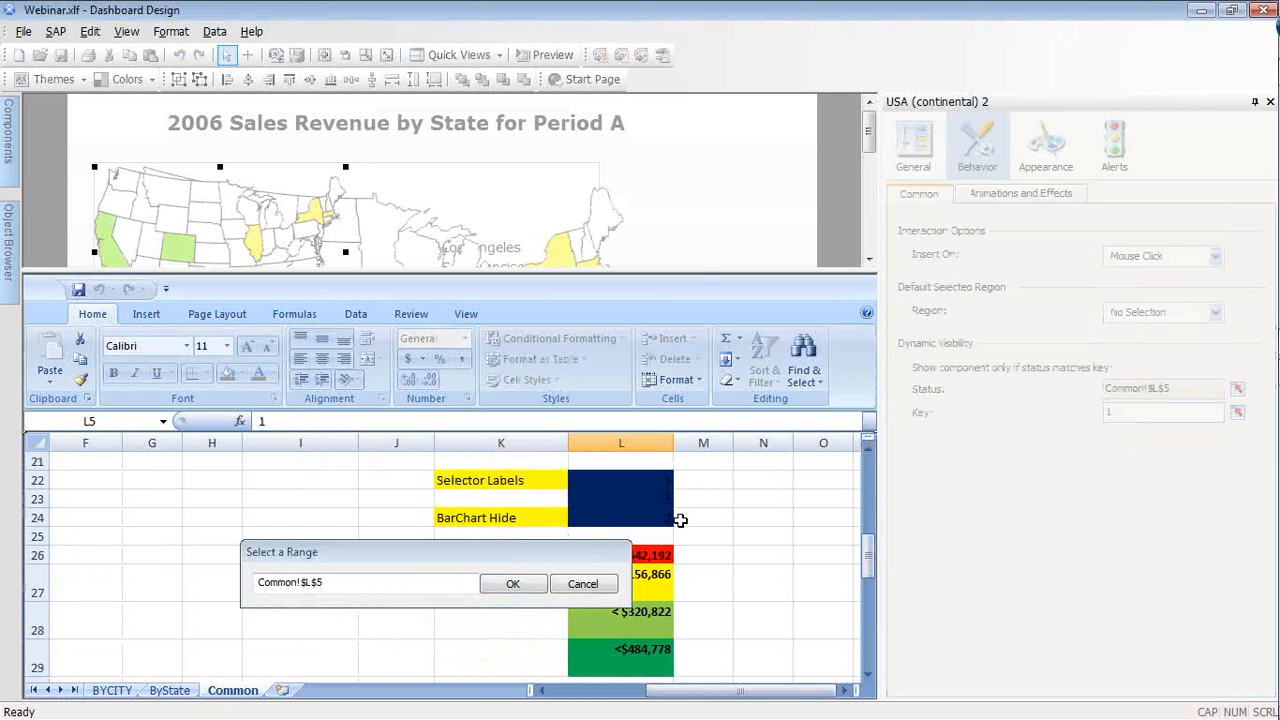
left_click(655, 518)
left_click(513, 584)
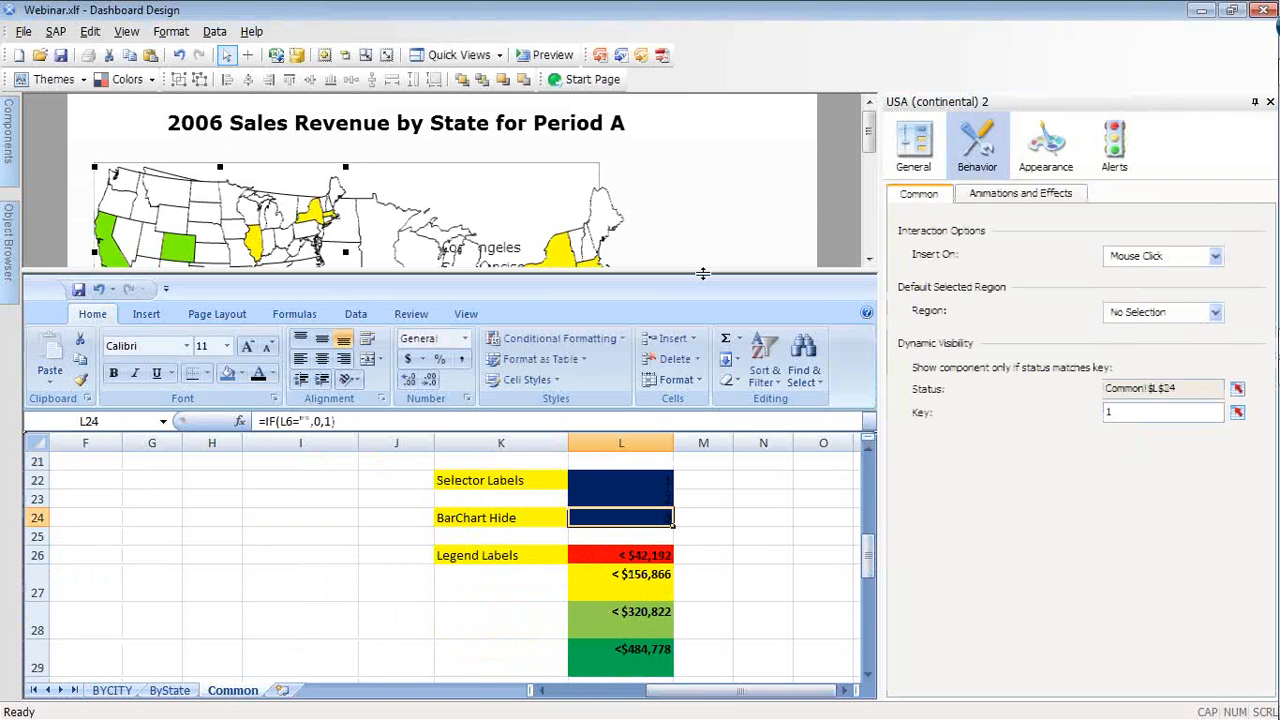
Preview the dashboard and test the column chart by selecting Colorado, California and New York on the large map, then states on the small map
left_click_drag(703, 272, 683, 655)
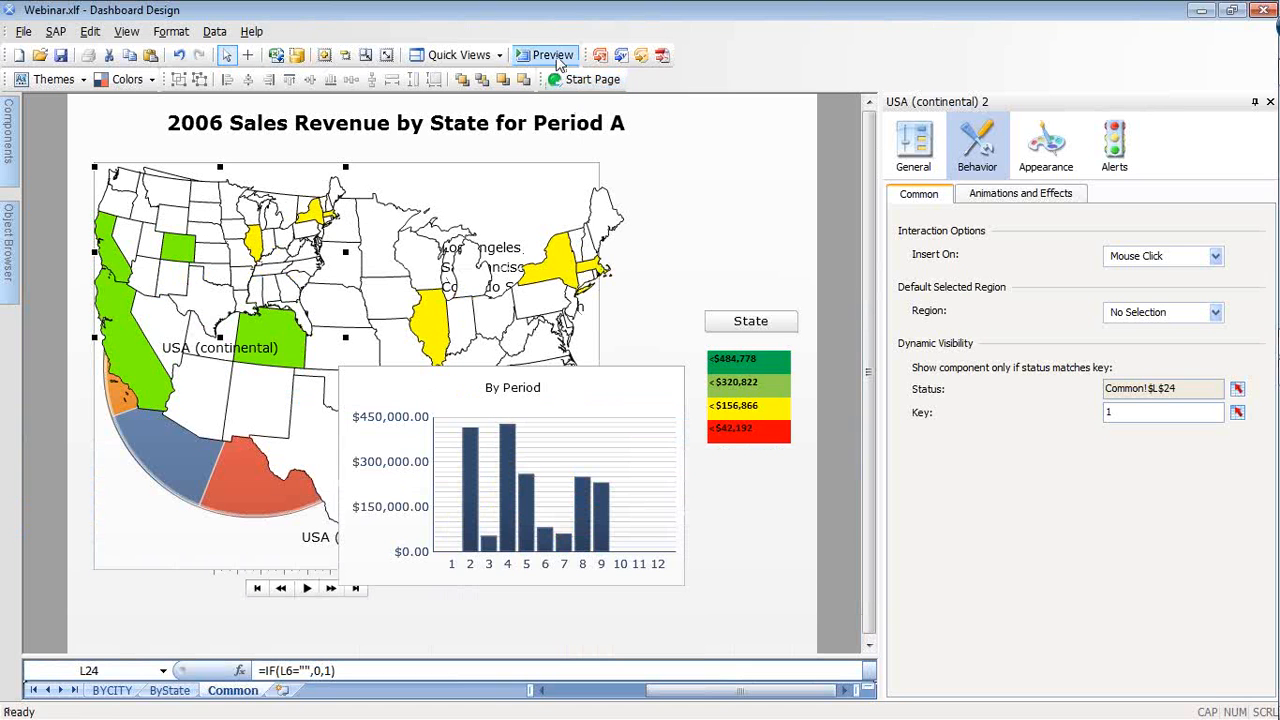
left_click(553, 56)
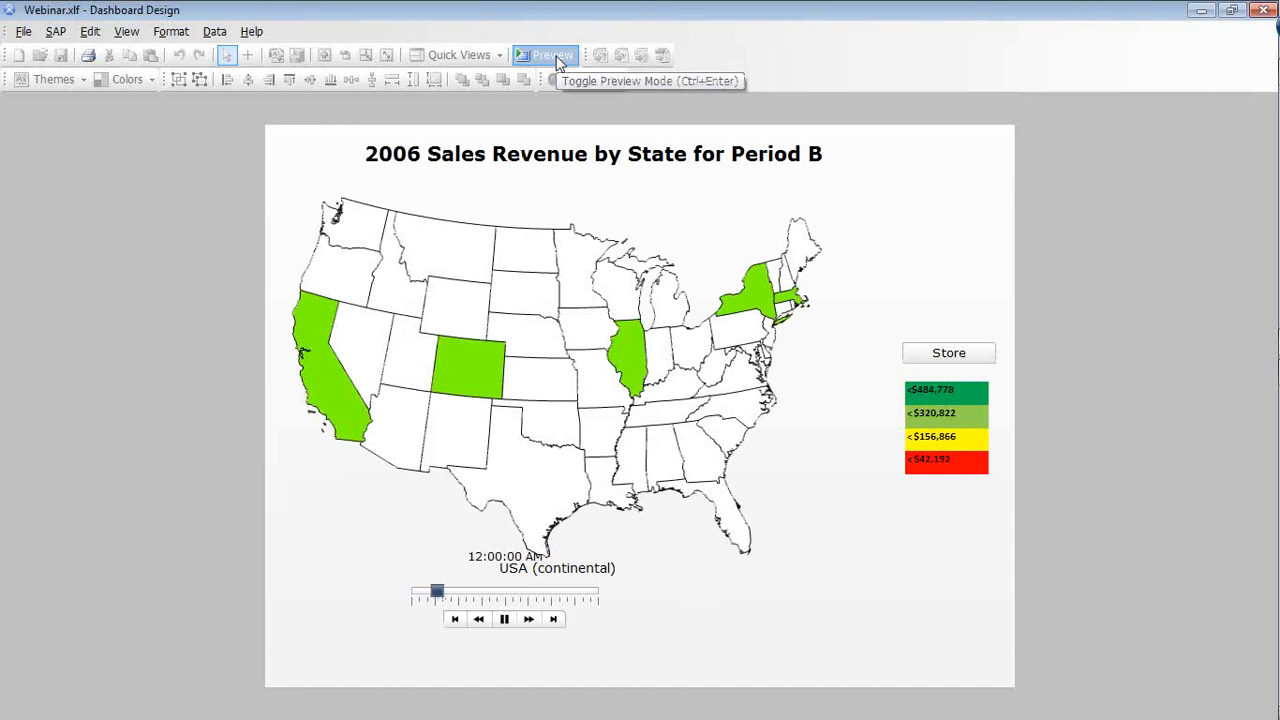
mouse_move(466, 380)
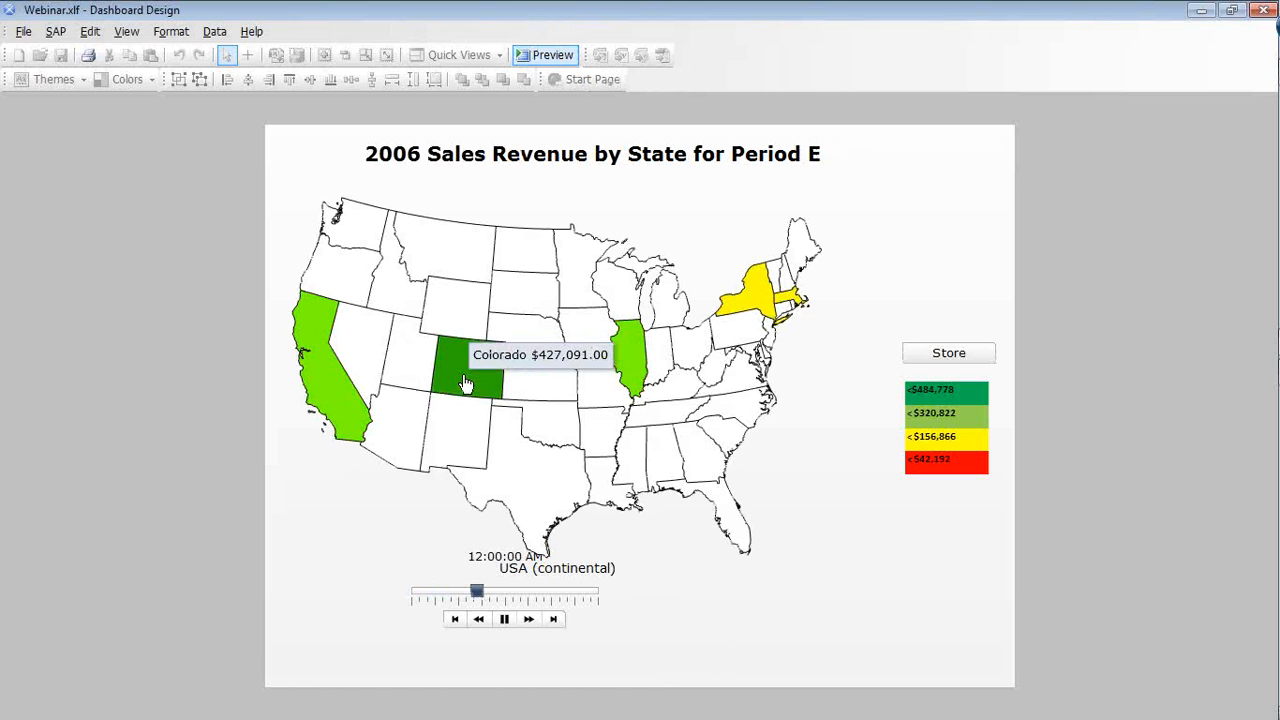
left_click(466, 383)
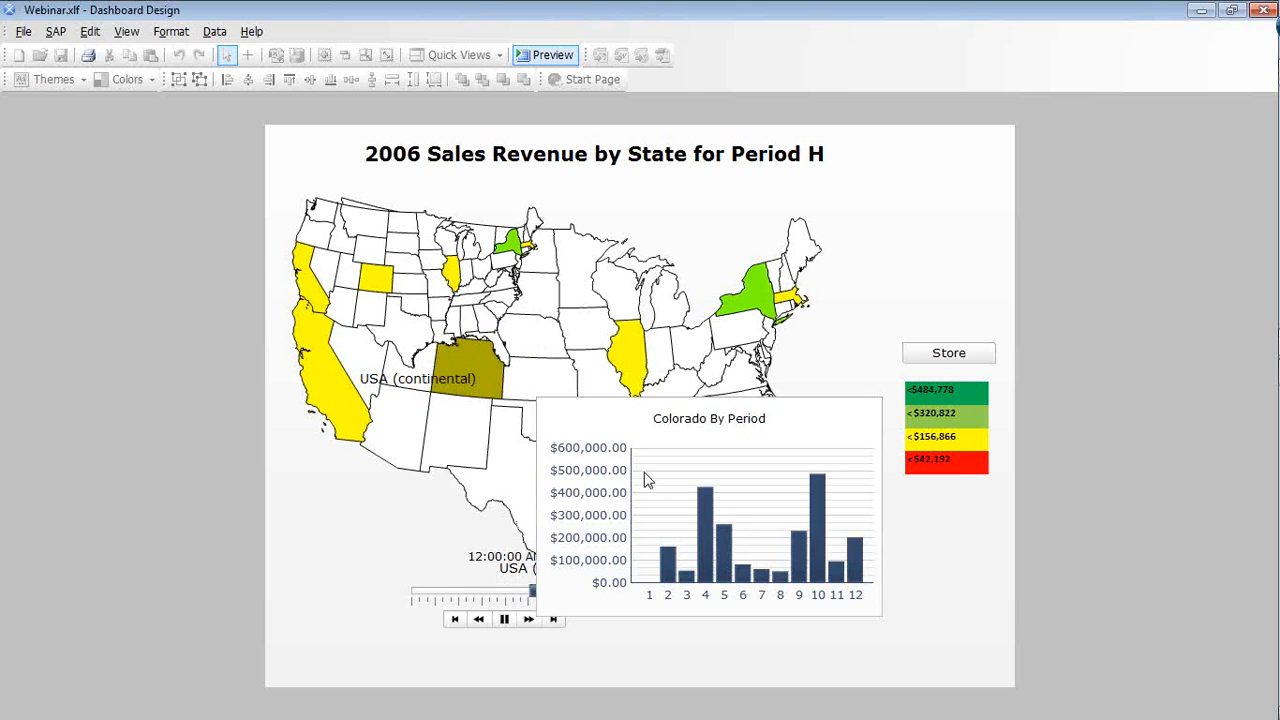
left_click(338, 416)
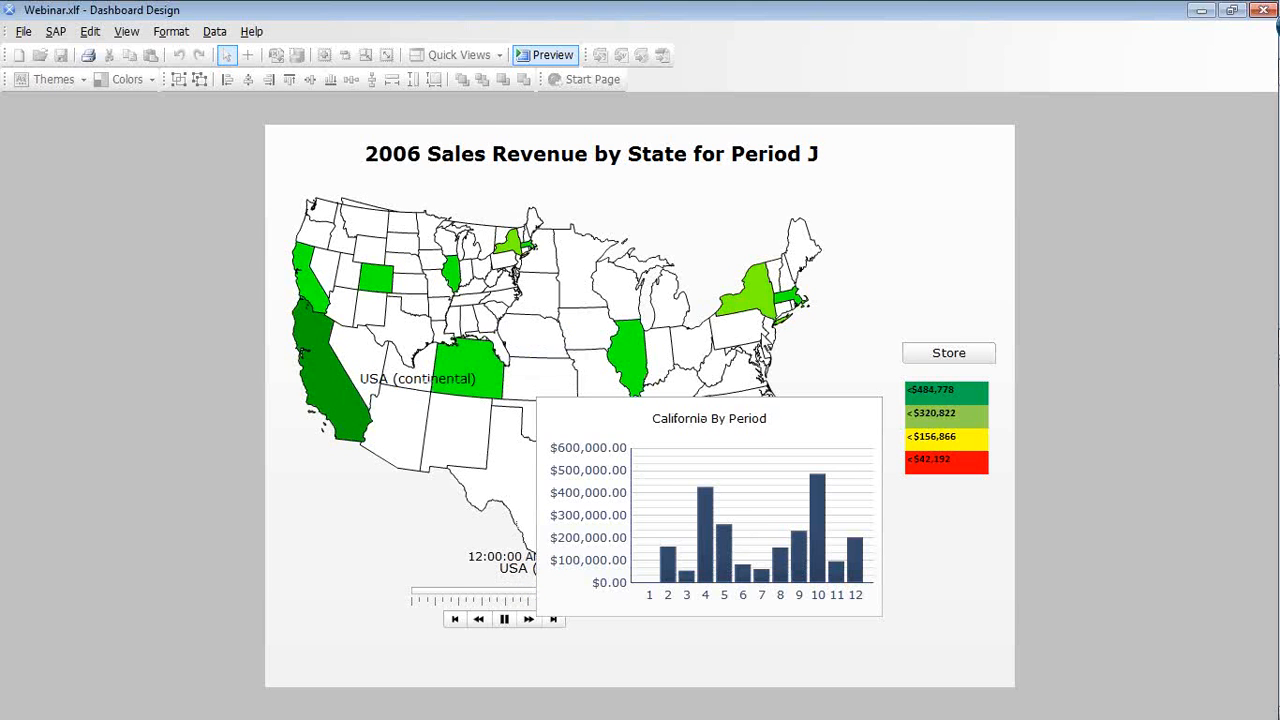
left_click(766, 287)
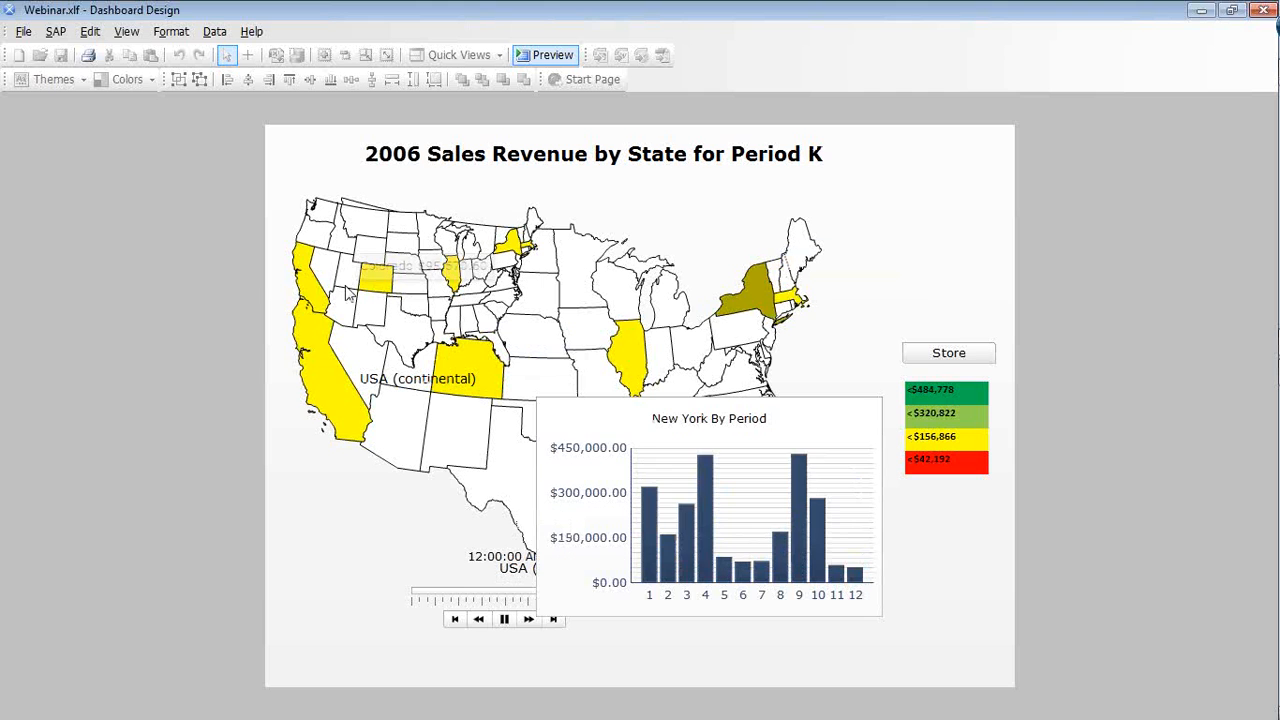
left_click(312, 291)
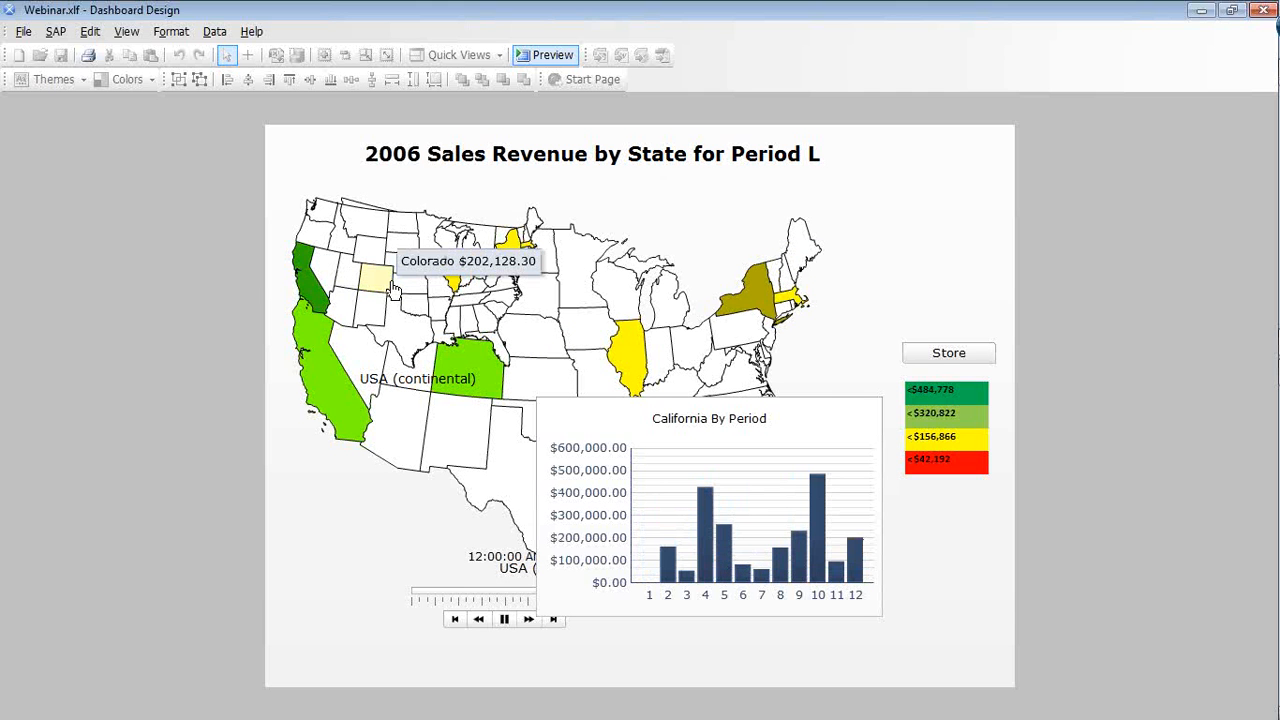
left_click(391, 286)
left_click(451, 274)
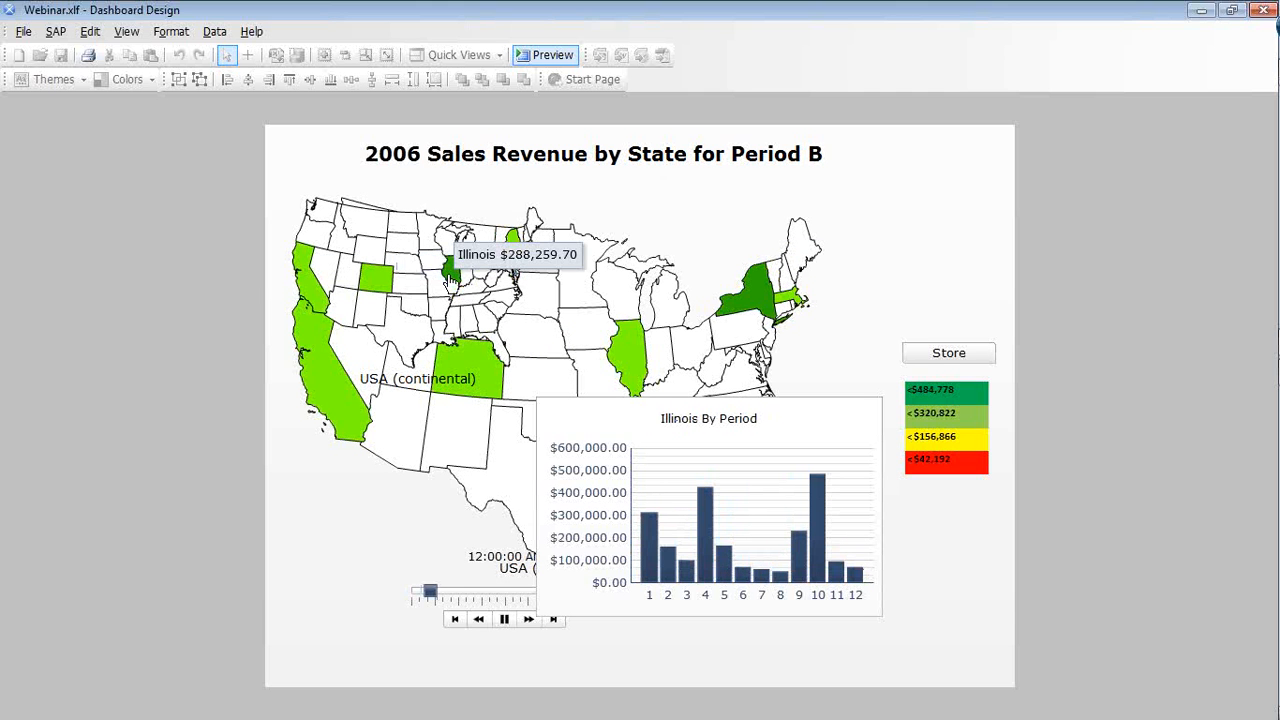
Switch the previewed dashboard to the store view and back to the state view, then end the preview
left_click(943, 355)
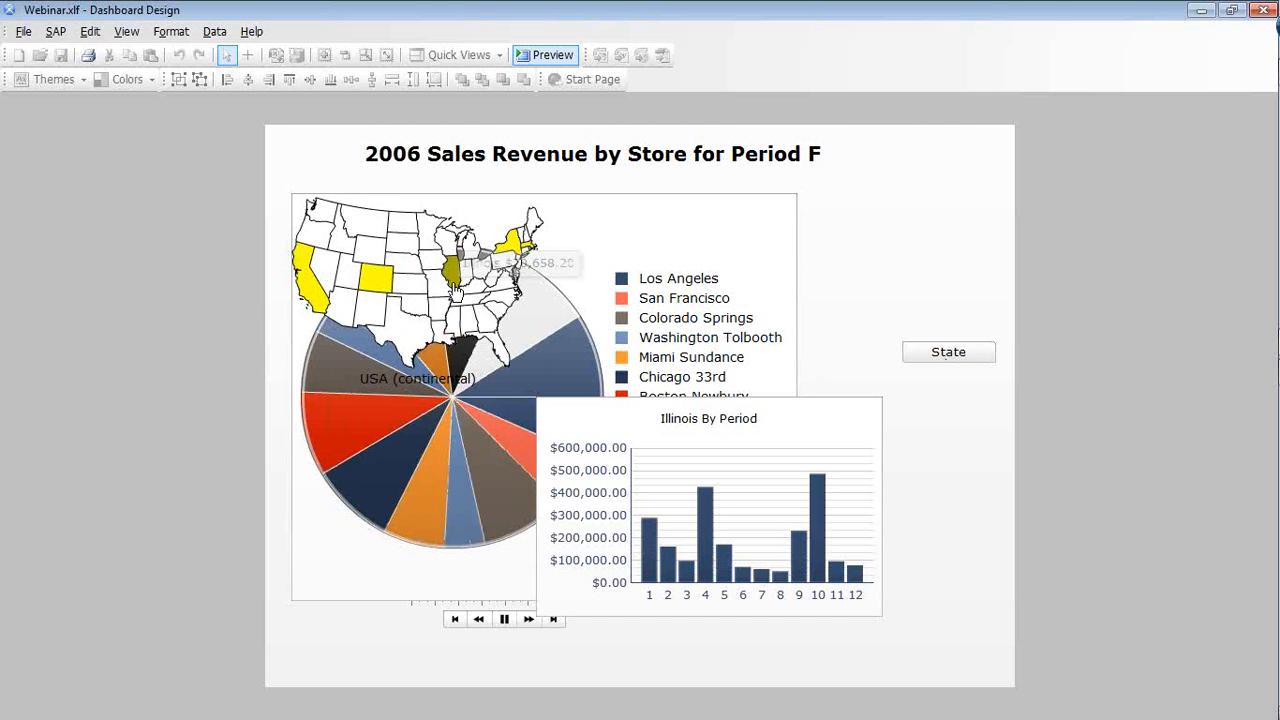
left_click(963, 366)
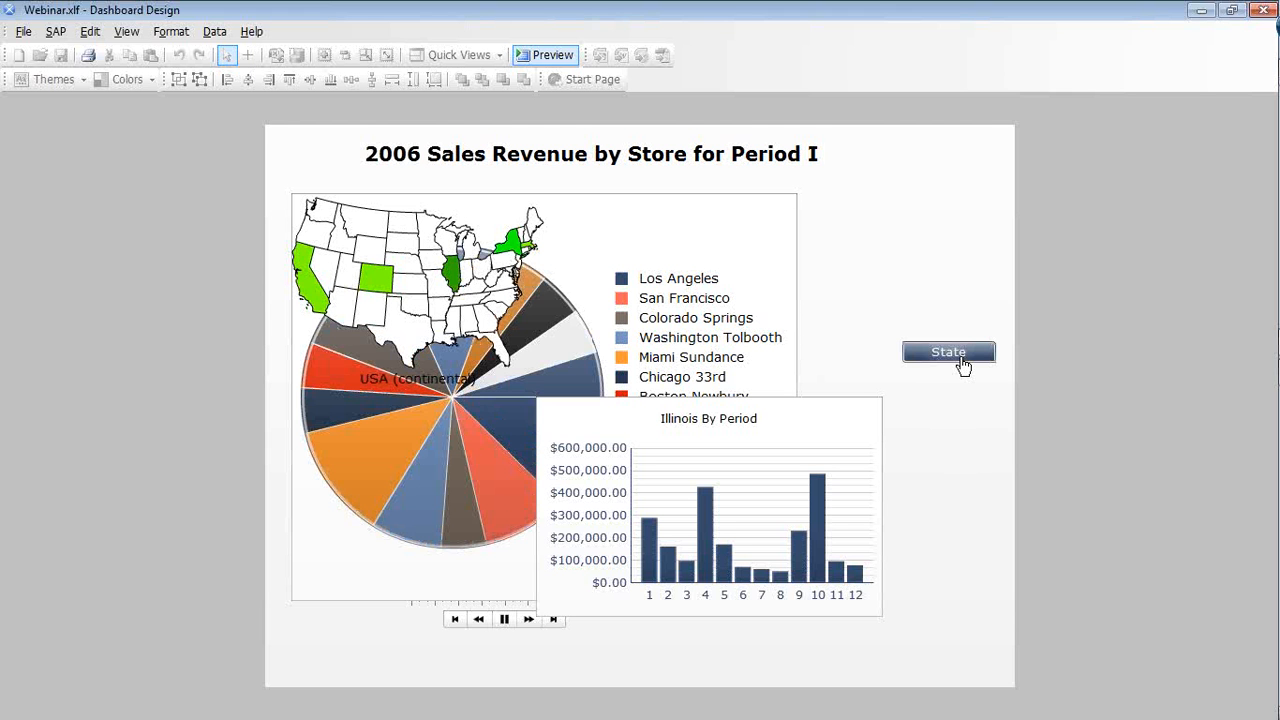
left_click(963, 366)
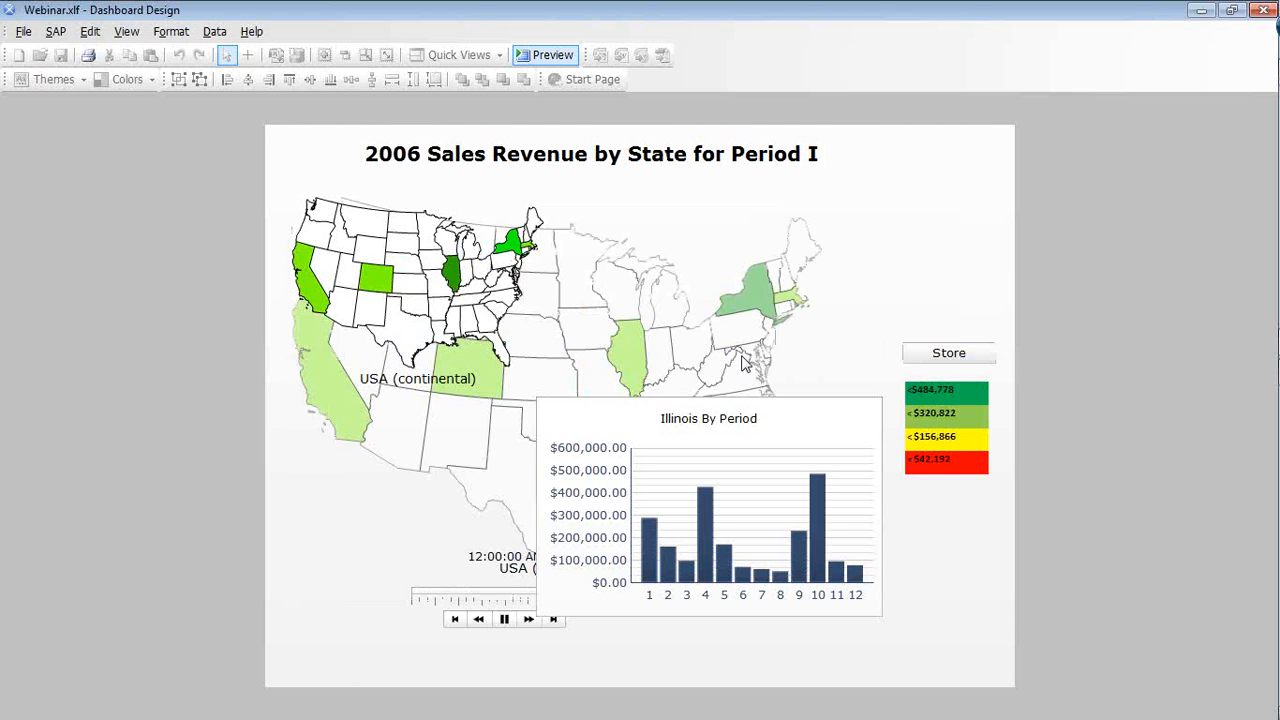
left_click(567, 60)
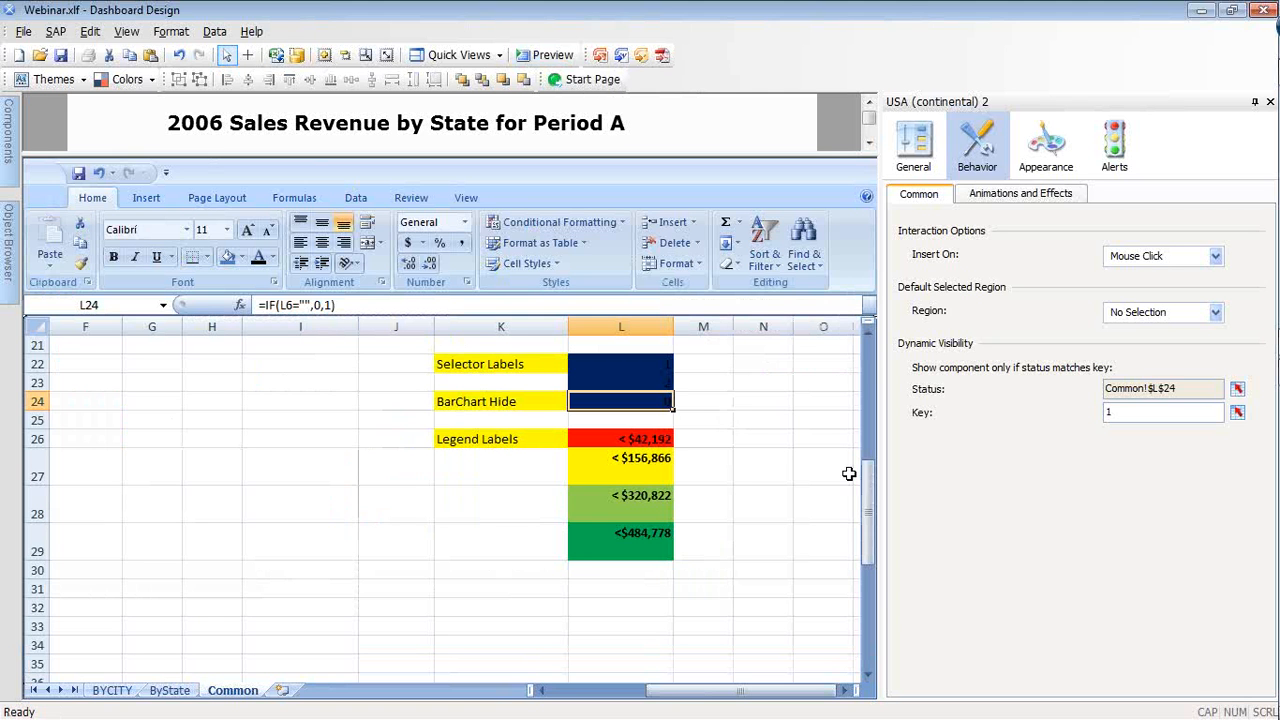
Examine the State/Store cell L5 and the State Selection cell L6 on the Common sheet
left_click_drag(869, 507, 869, 402)
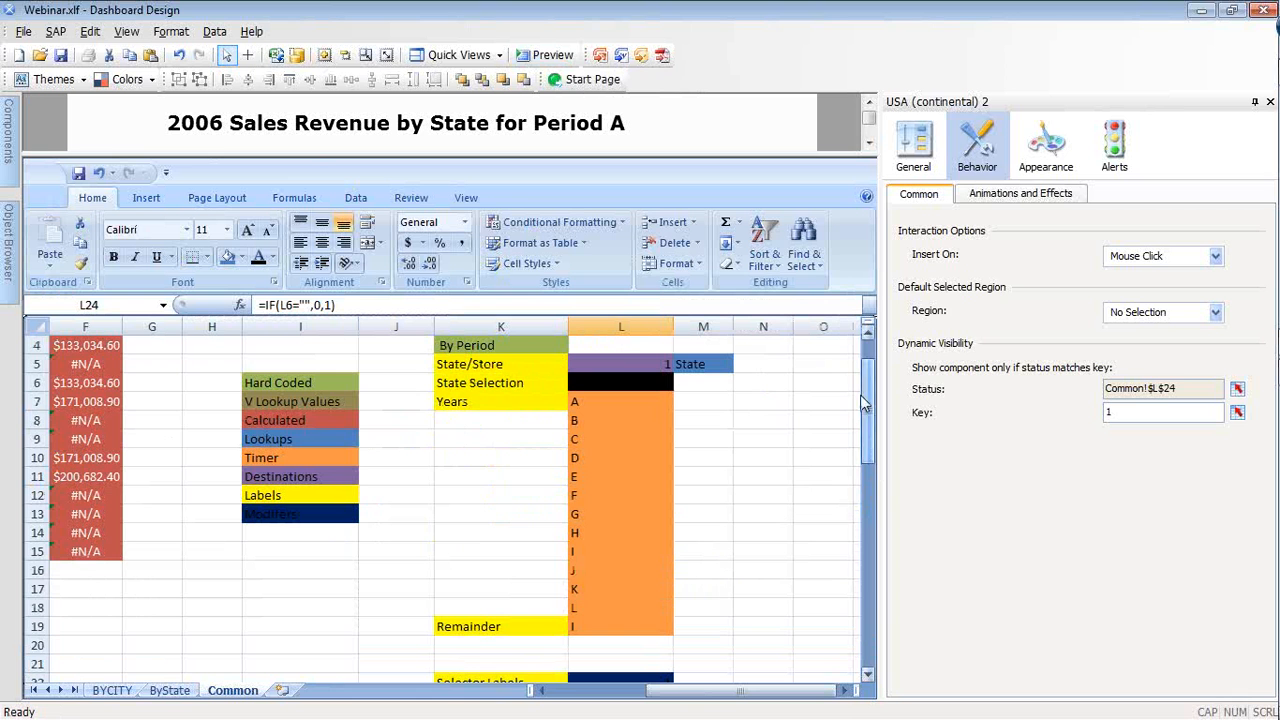
left_click(643, 364)
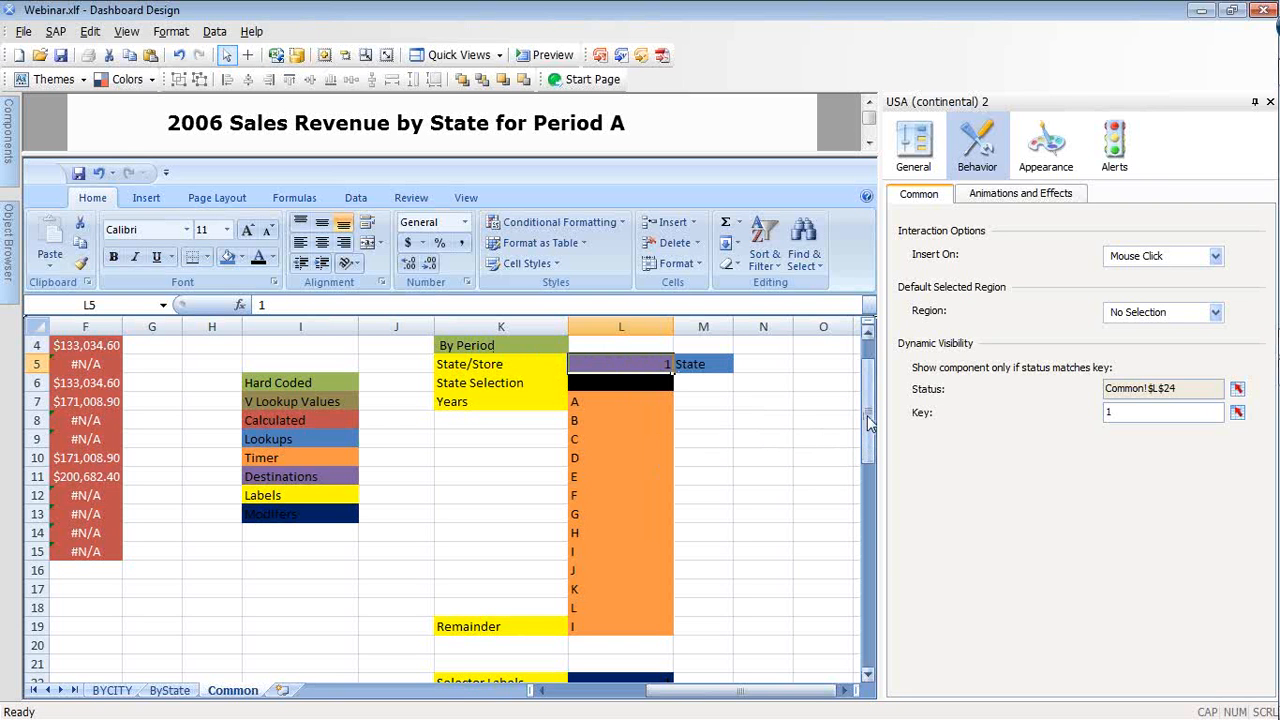
left_click_drag(868, 423, 868, 423)
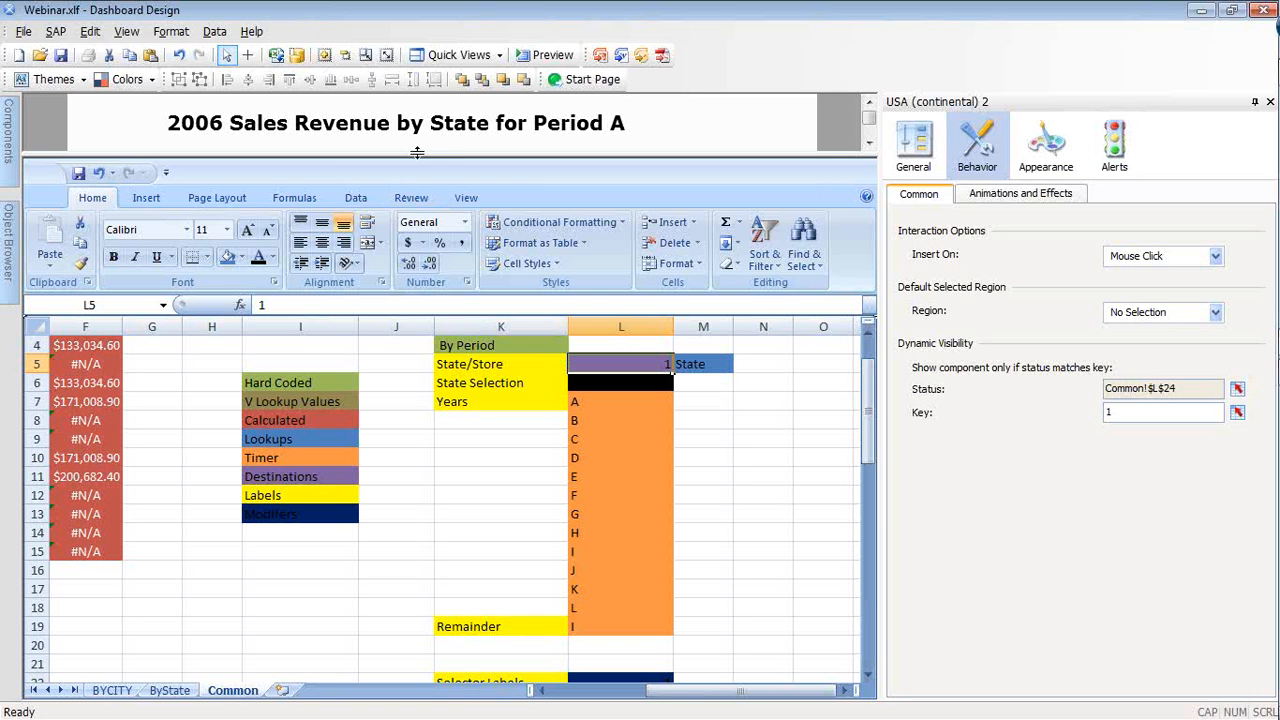
left_click(630, 386)
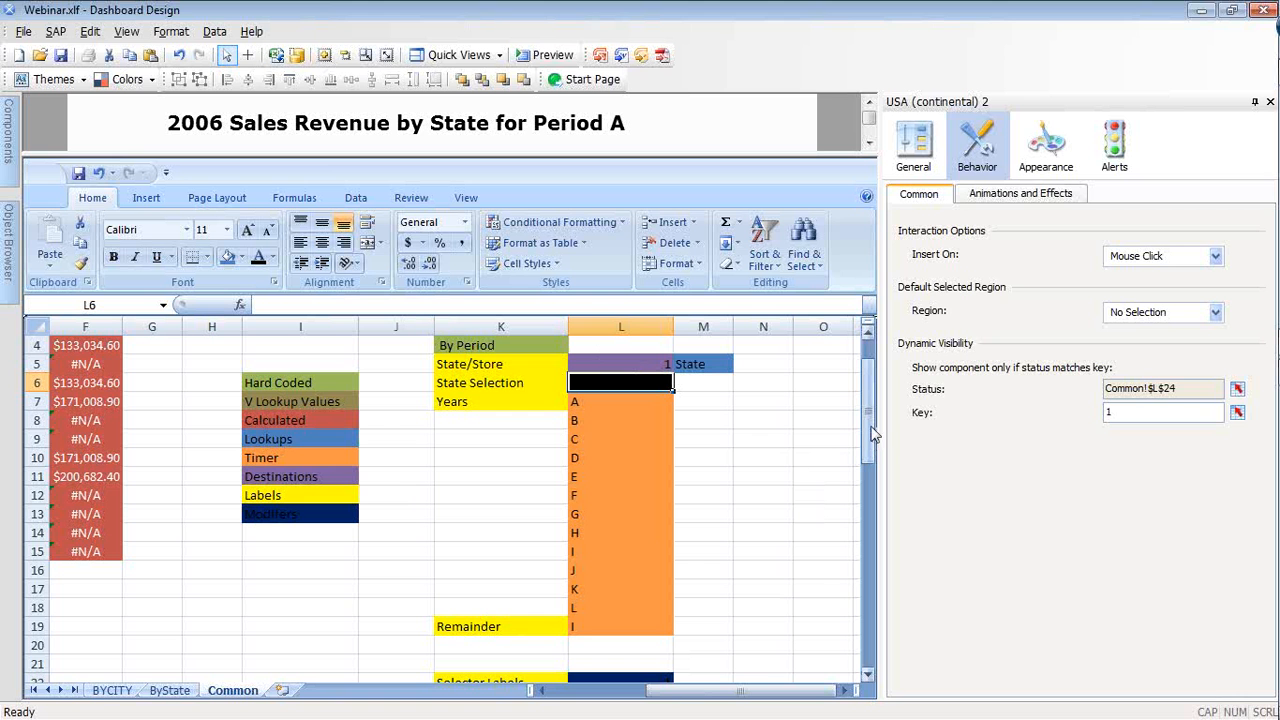
left_click_drag(872, 433, 870, 448)
left_click(660, 533)
left_click_drag(355, 305, 261, 305)
key("ctrl+c")
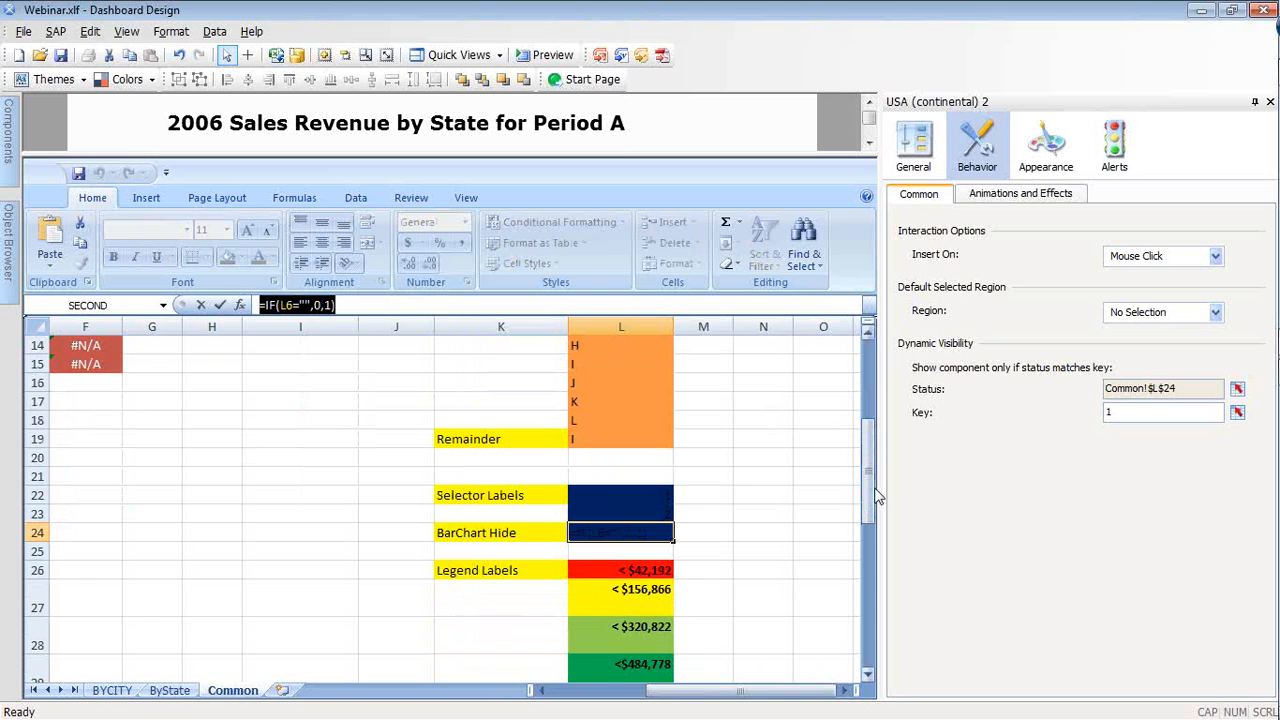
left_click_drag(876, 496, 872, 350)
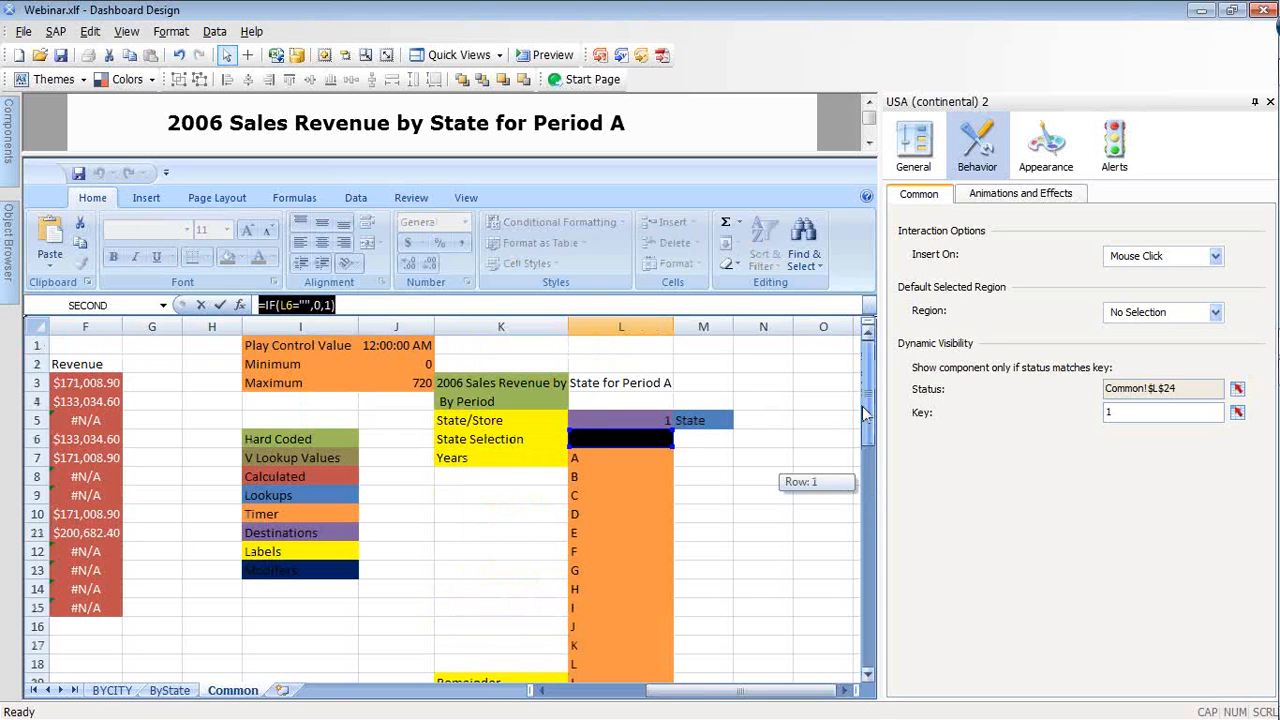
left_click(608, 439)
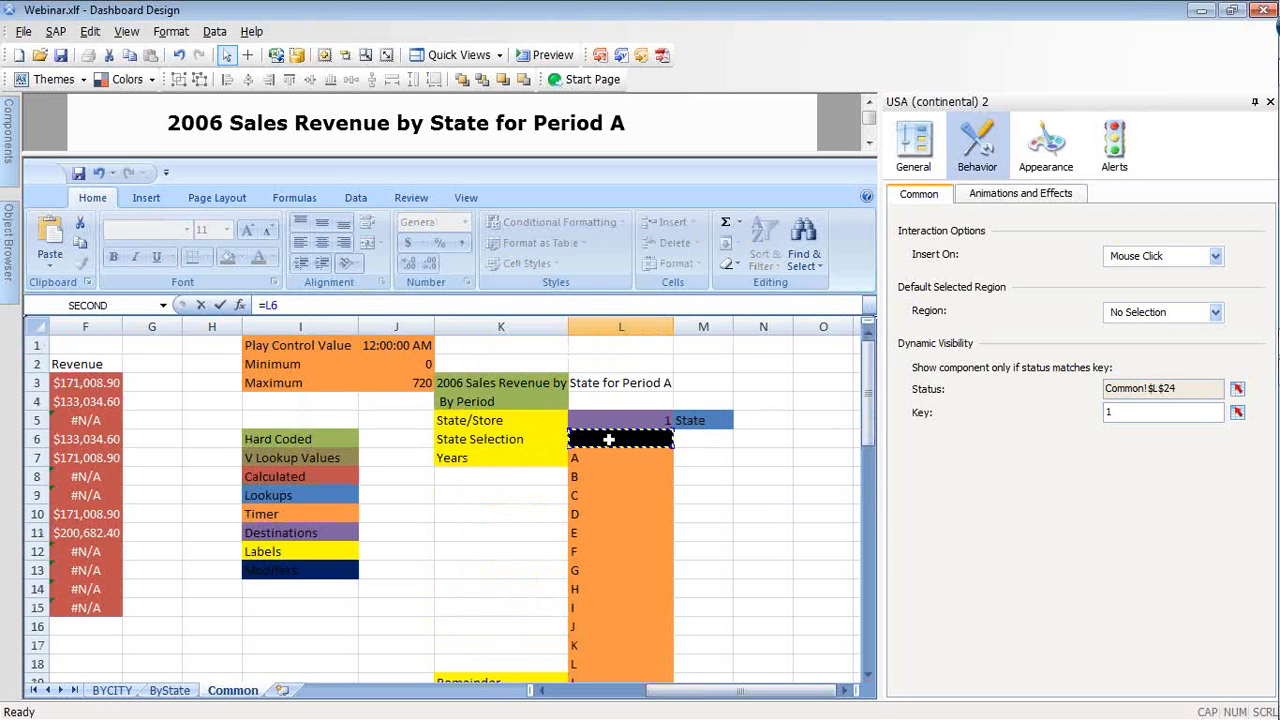
scroll(608, 439, "down", 2)
key("Escape")
left_click_drag(868, 455, 868, 405)
left_click(622, 439)
key("Up")
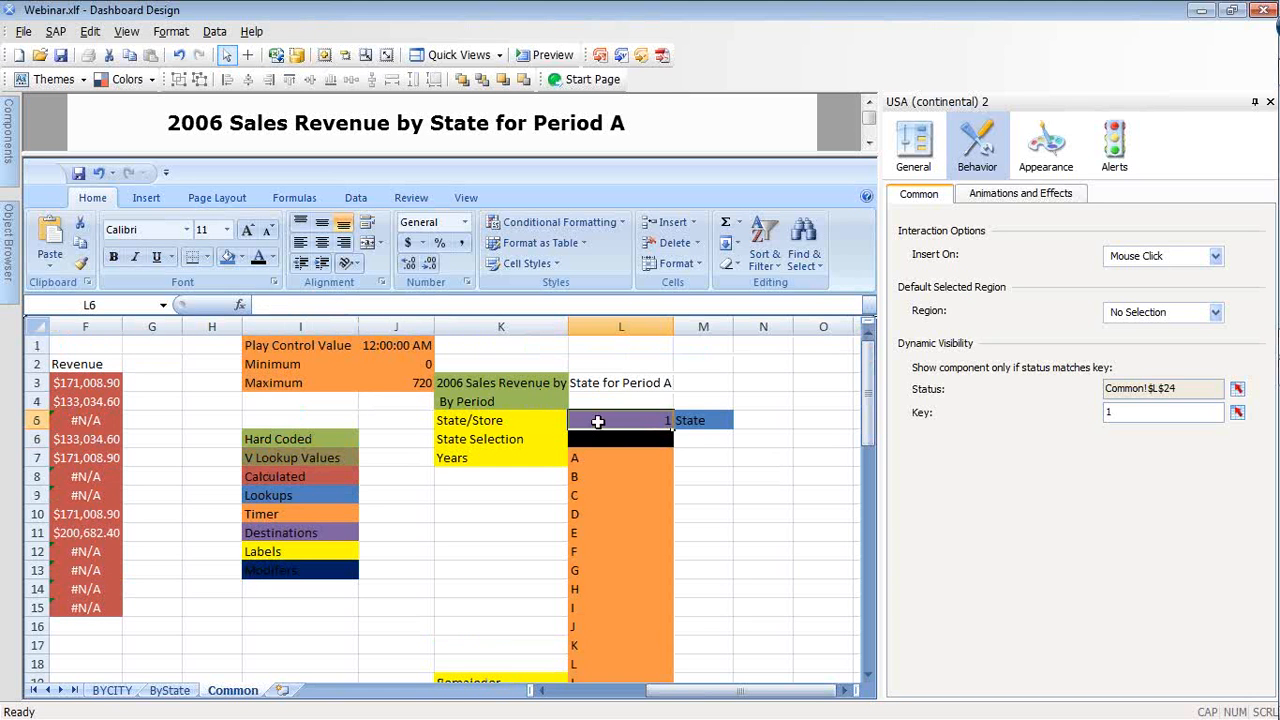
left_click(285, 304)
left_click_drag(285, 304, 250, 308)
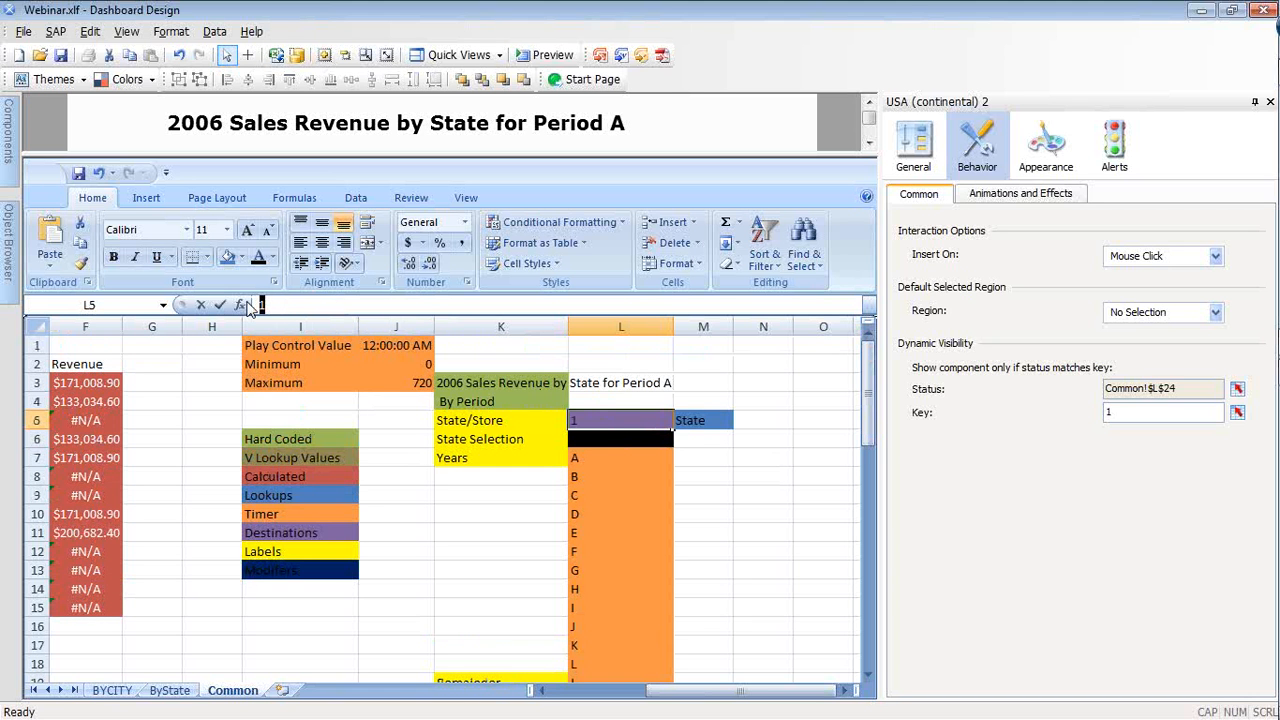
key("ctrl+v")
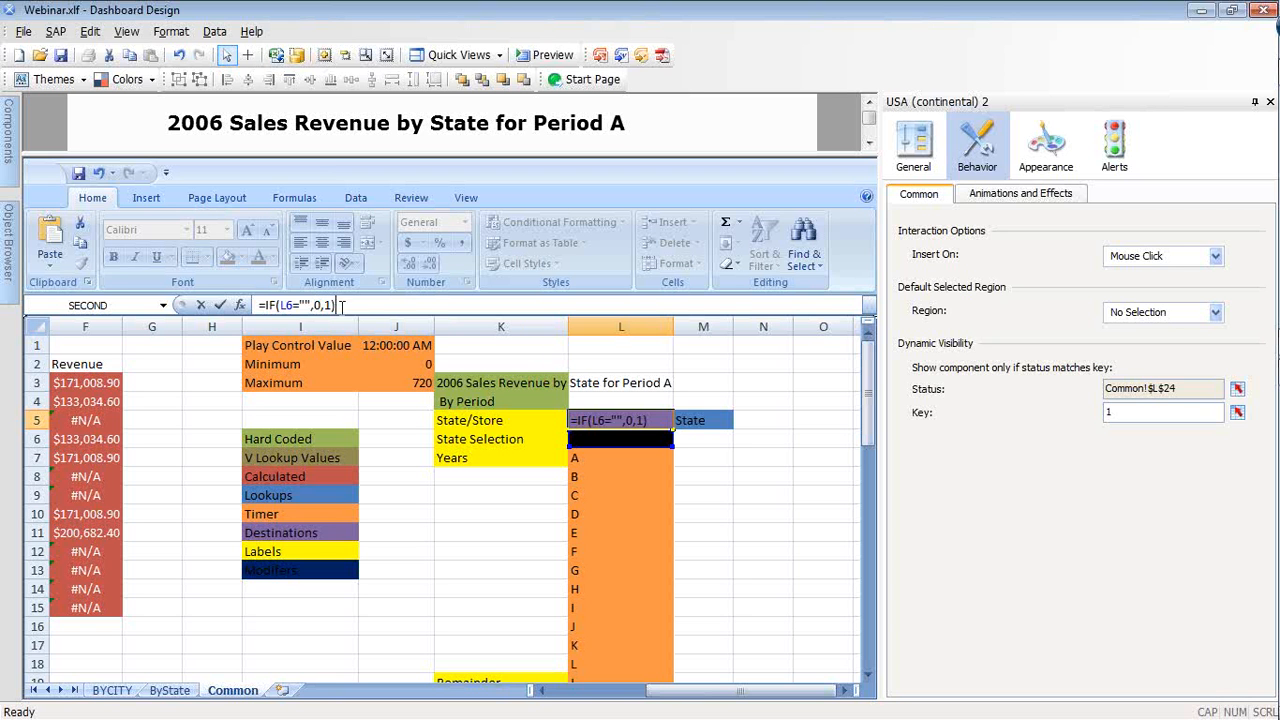
key("Escape")
left_click_drag(866, 422, 872, 486)
Add a push button to the canvas directly above the State button and label it "Hide"
left_click_drag(704, 154, 702, 628)
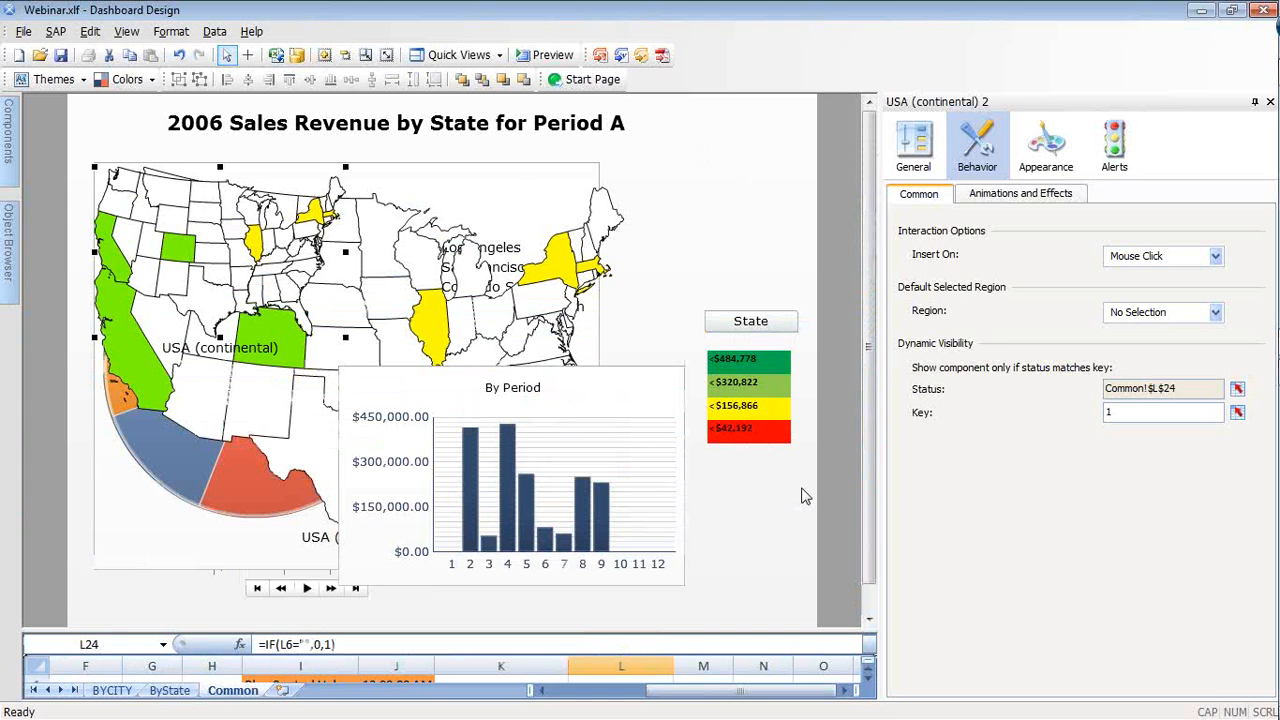
mouse_move(9, 143)
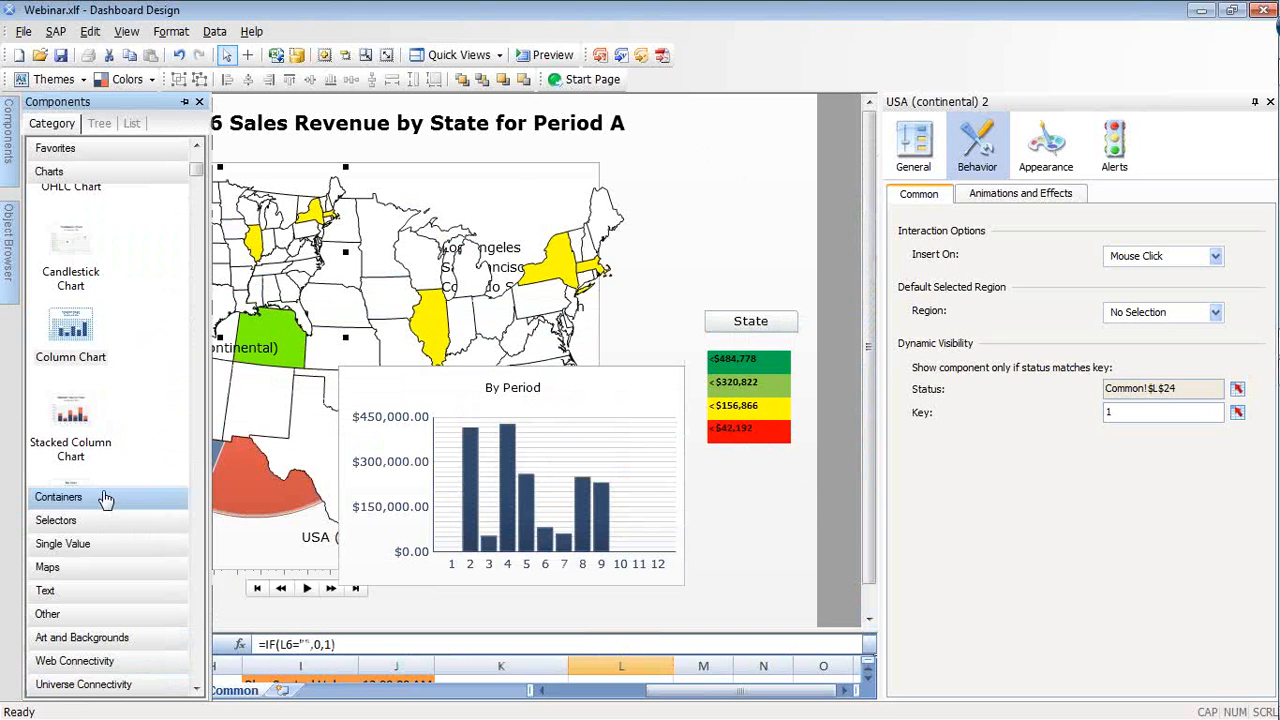
left_click(62, 544)
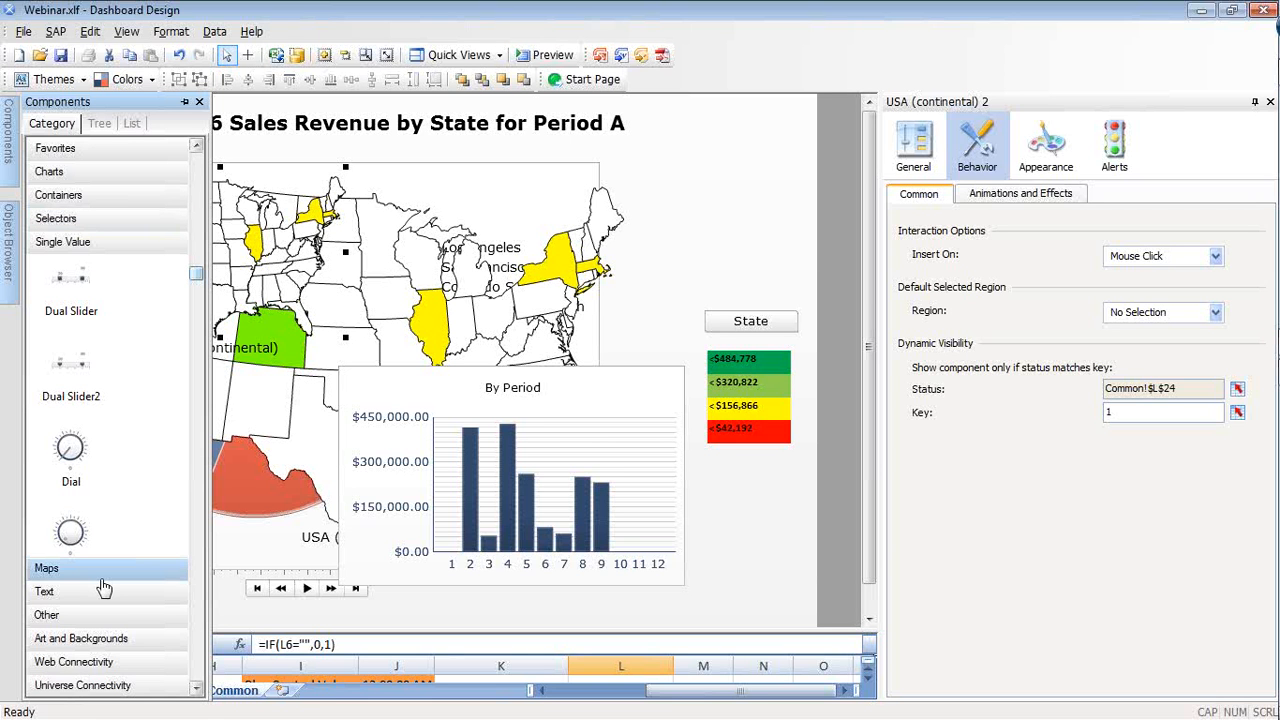
left_click(60, 614)
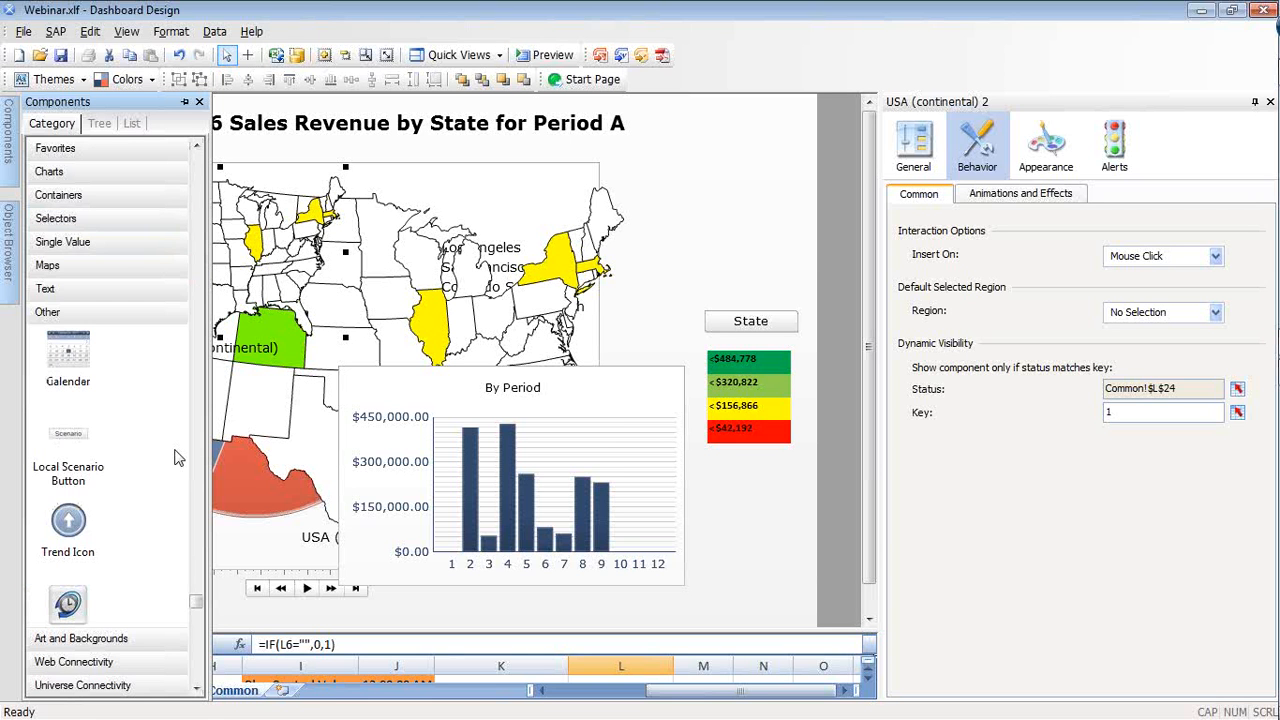
left_click(62, 242)
mouse_move(196, 274)
left_mouse_down()
mouse_move(196, 352)
mouse_move(198, 230)
mouse_move(198, 265)
left_mouse_up()
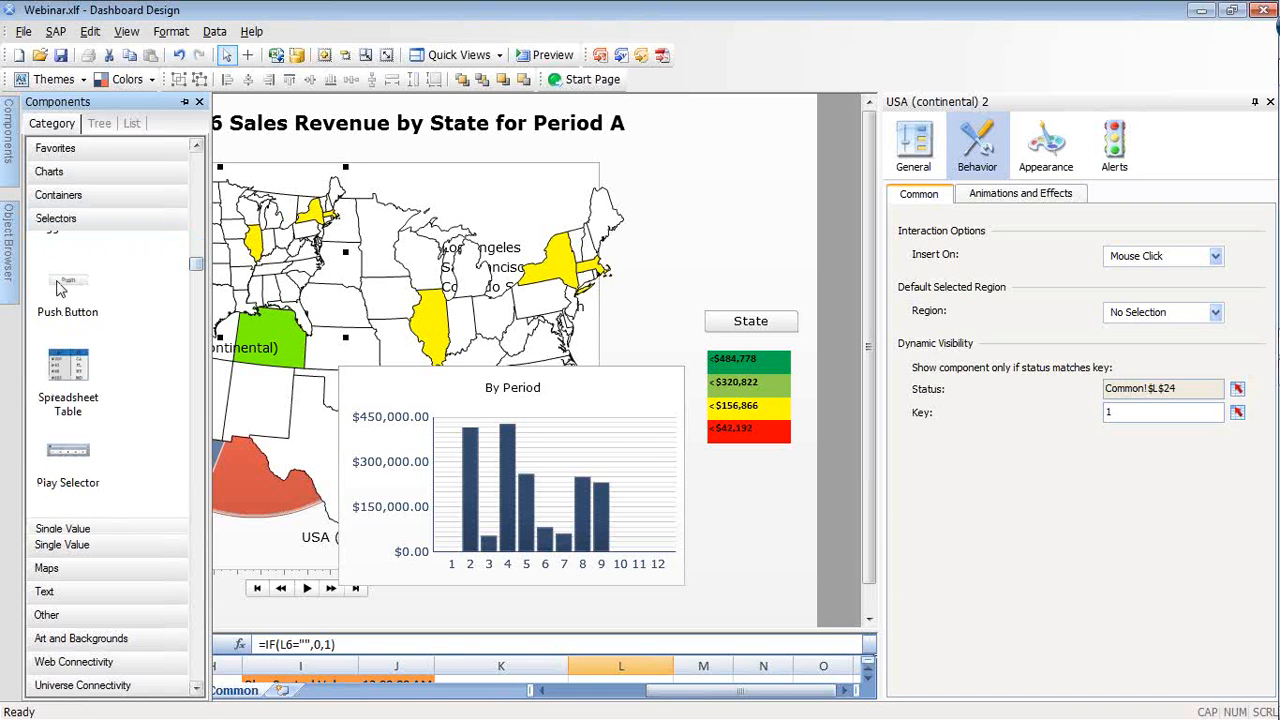
left_click_drag(62, 283, 705, 278)
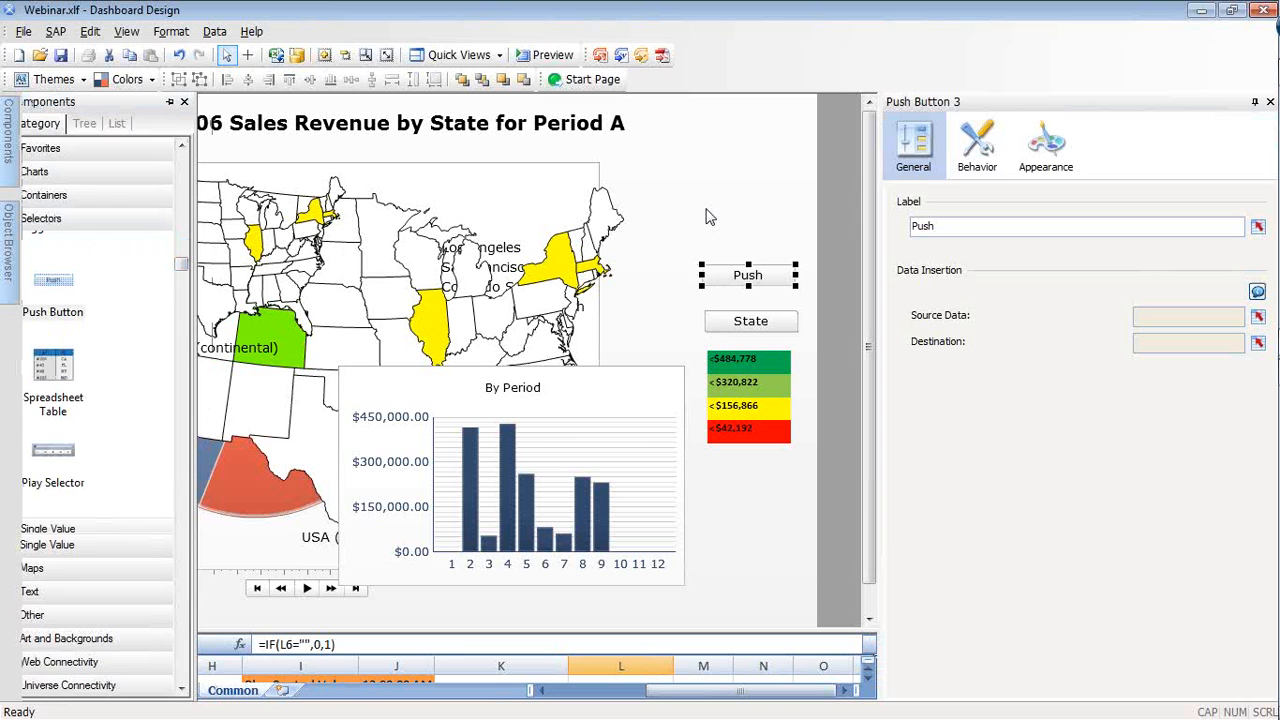
double_click(937, 225)
type("Hide")
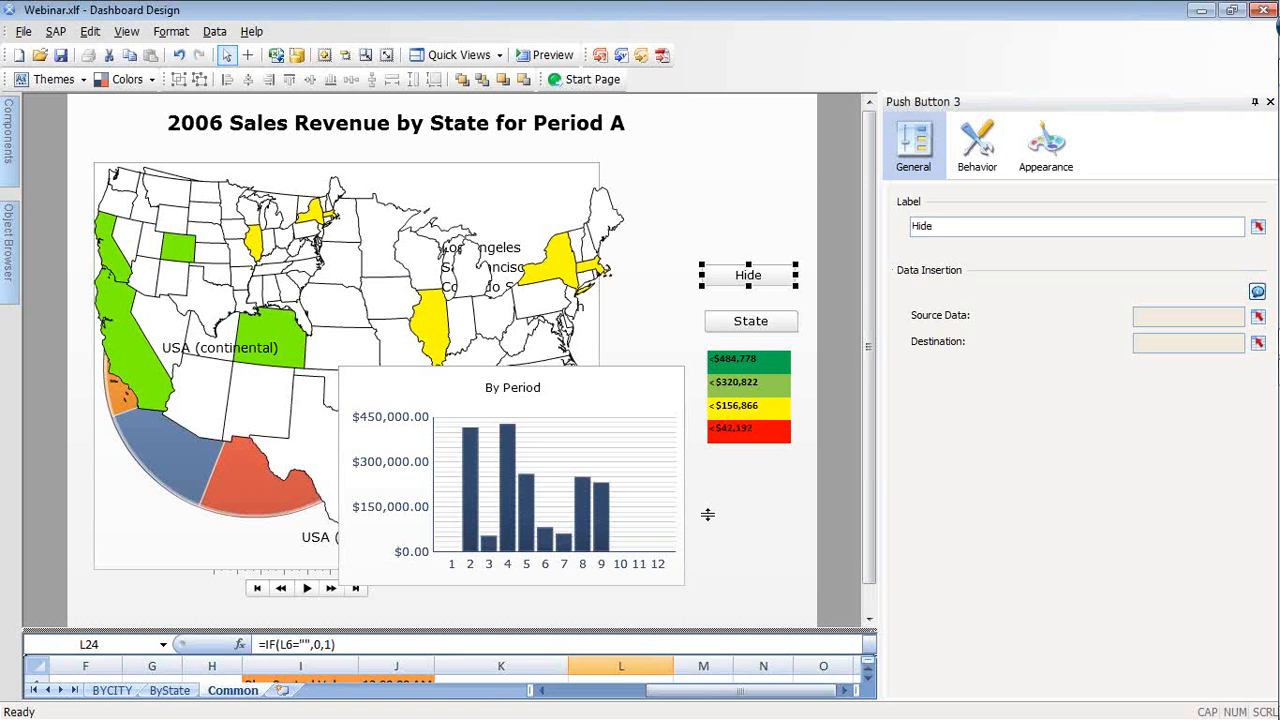
Enter 3 in cell L32 of the Common sheet, below the legend labels
left_click_drag(708, 515, 712, 168)
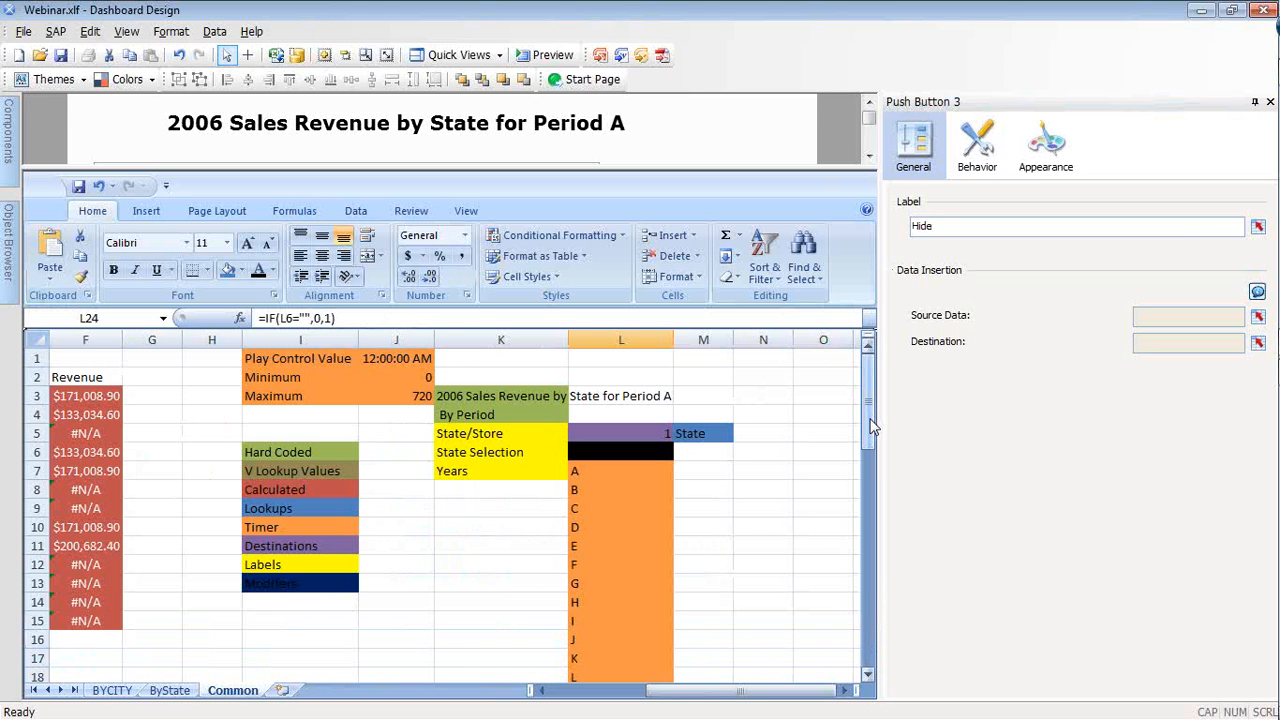
left_click_drag(870, 420, 870, 566)
left_click(630, 527)
type("H")
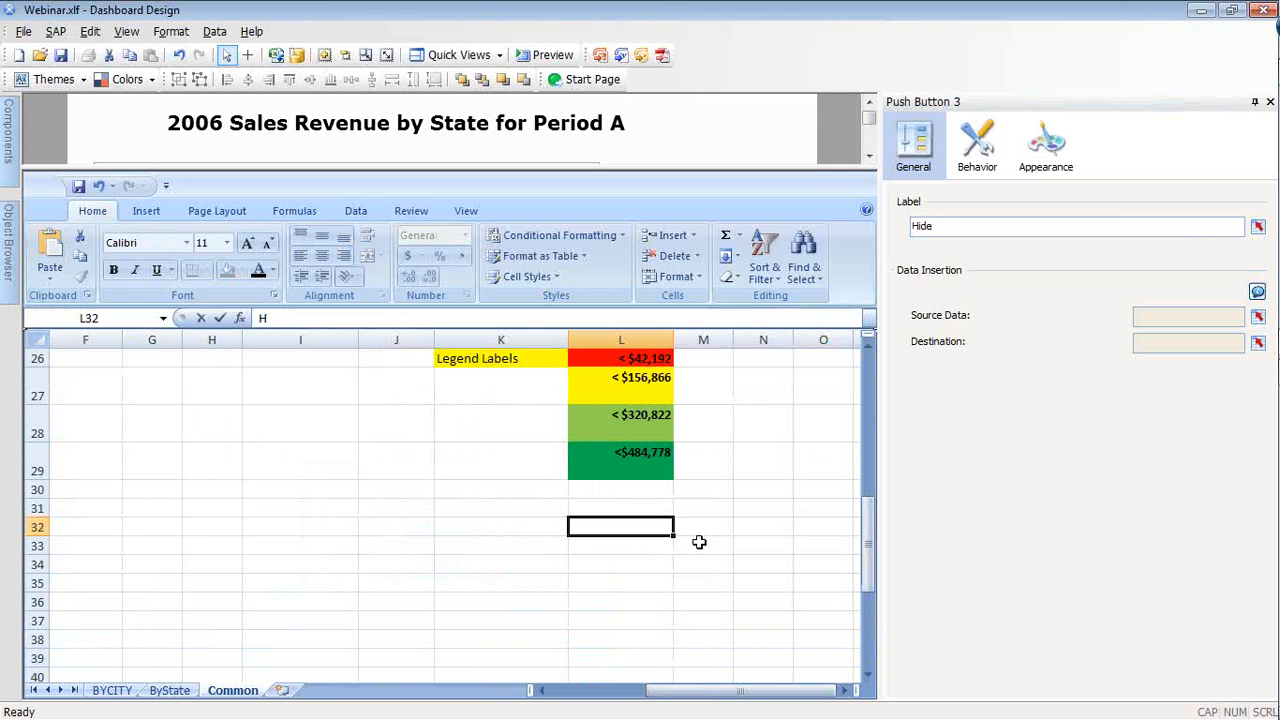
type("ide")
mouse_move(869, 560)
left_mouse_down()
mouse_move(869, 412)
mouse_move(878, 566)
left_mouse_up()
key("Escape")
type("3")
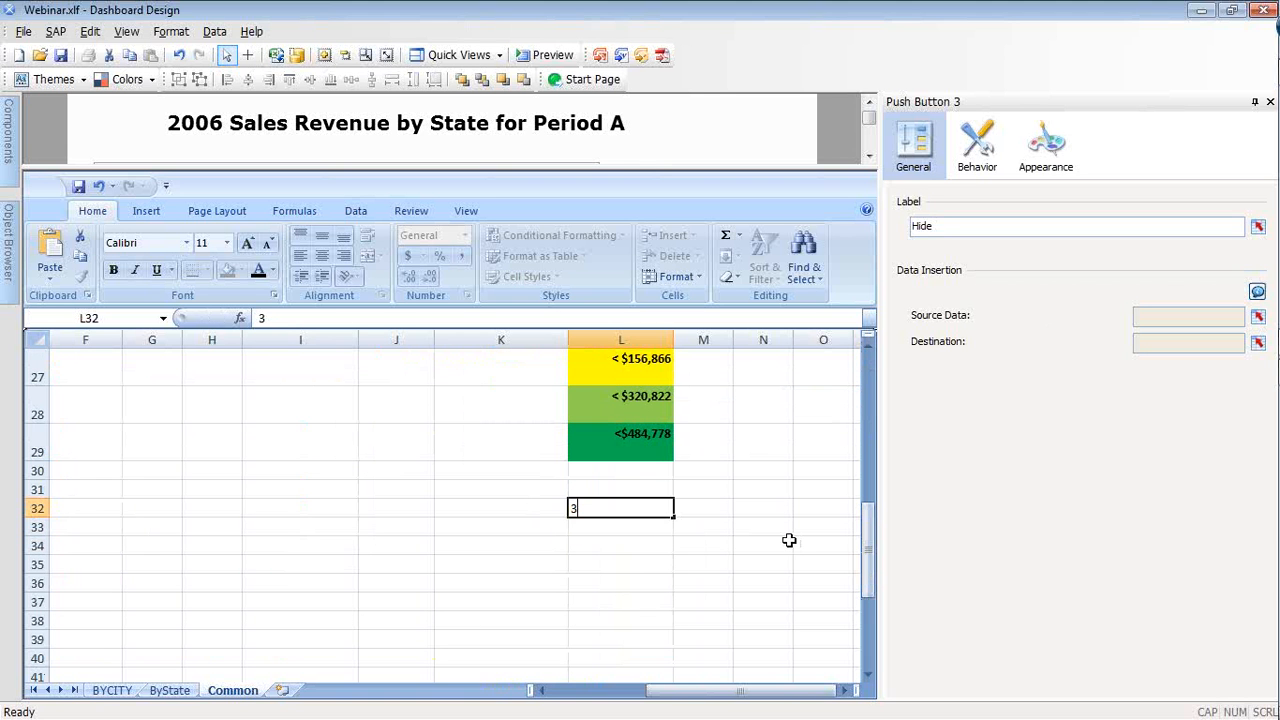
left_click(788, 542)
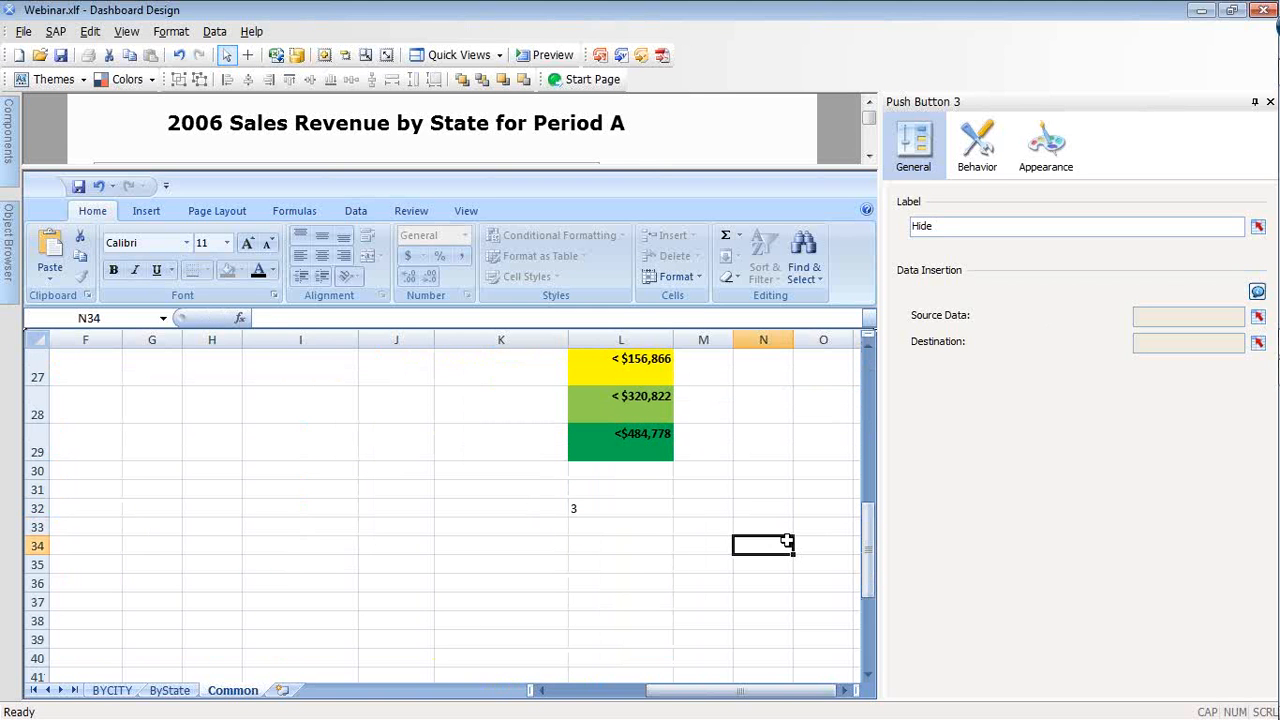
Link the Hide button's source data to Common!$L$32 and its destination to the State/Store cell Common!$L$5
left_click(629, 505)
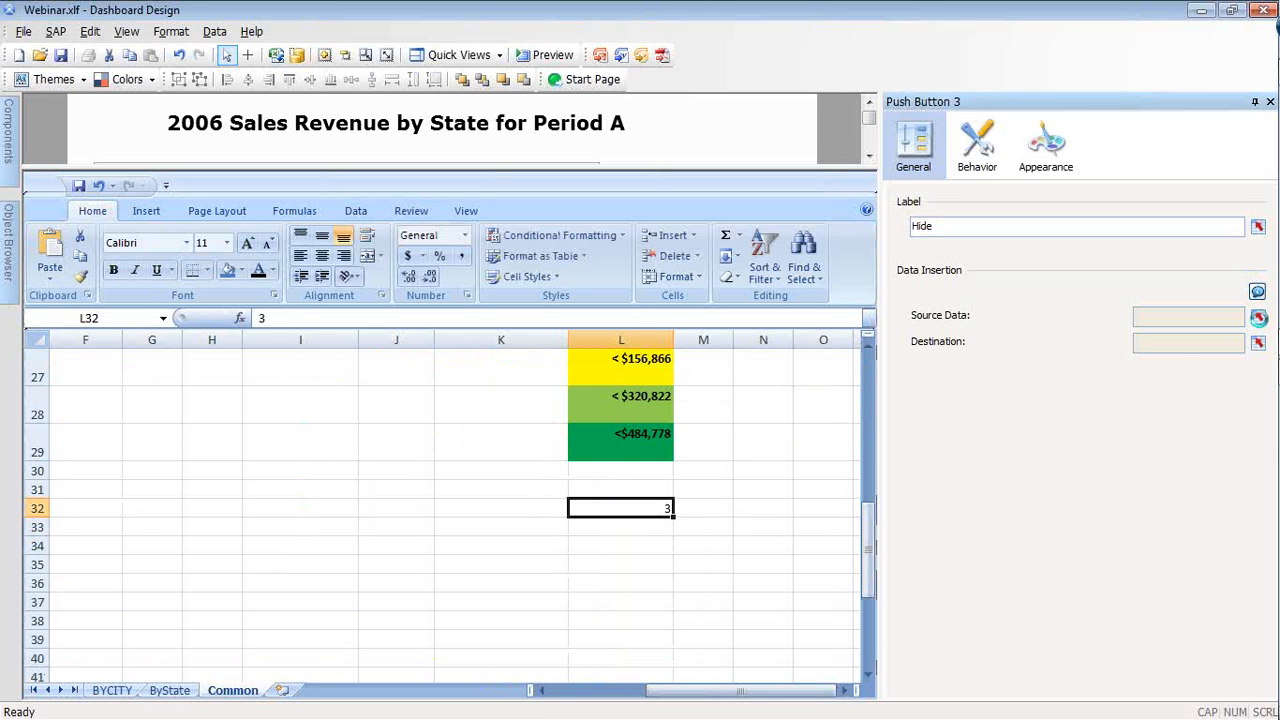
left_click(1258, 317)
key("Return")
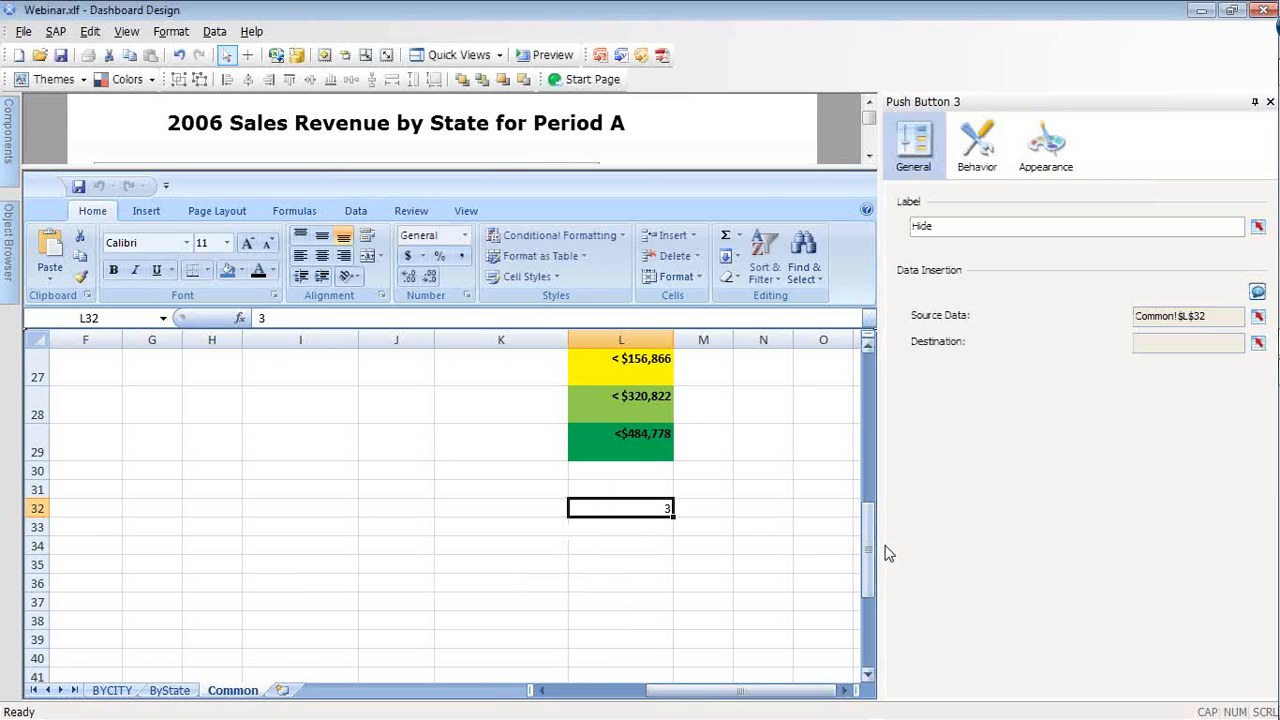
left_click(1256, 342)
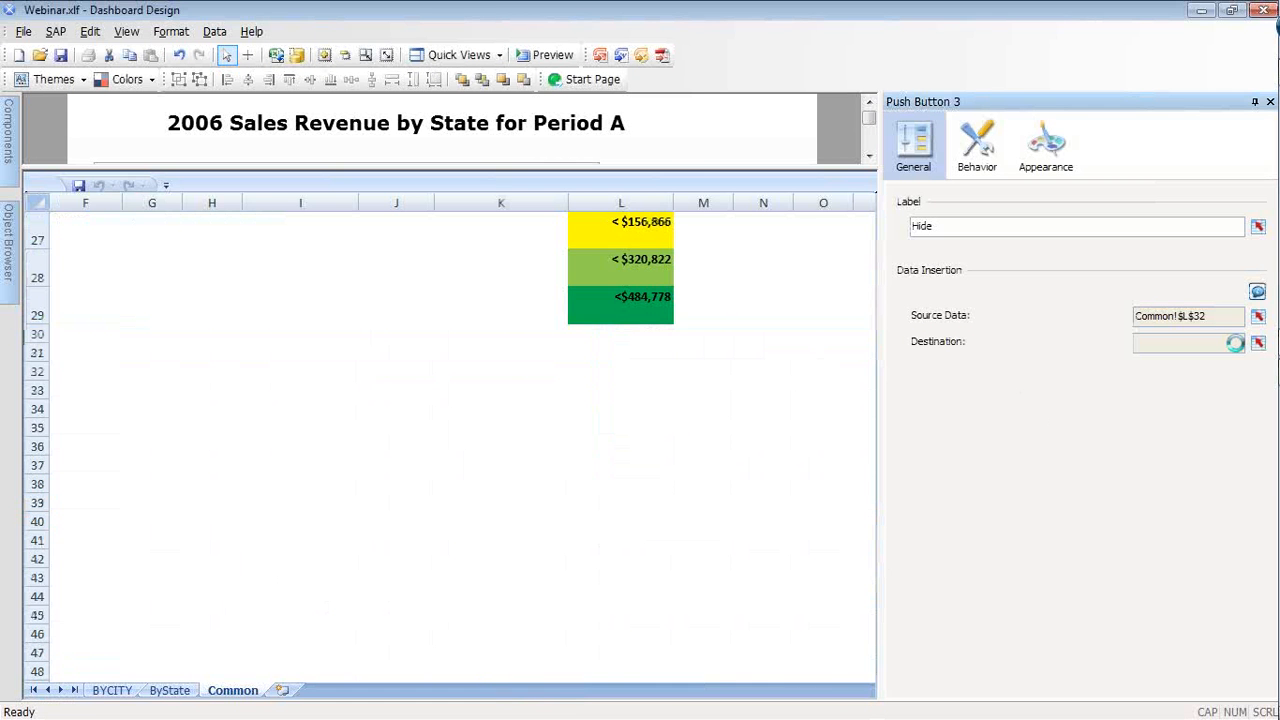
left_click_drag(868, 530, 869, 412)
left_click(620, 414)
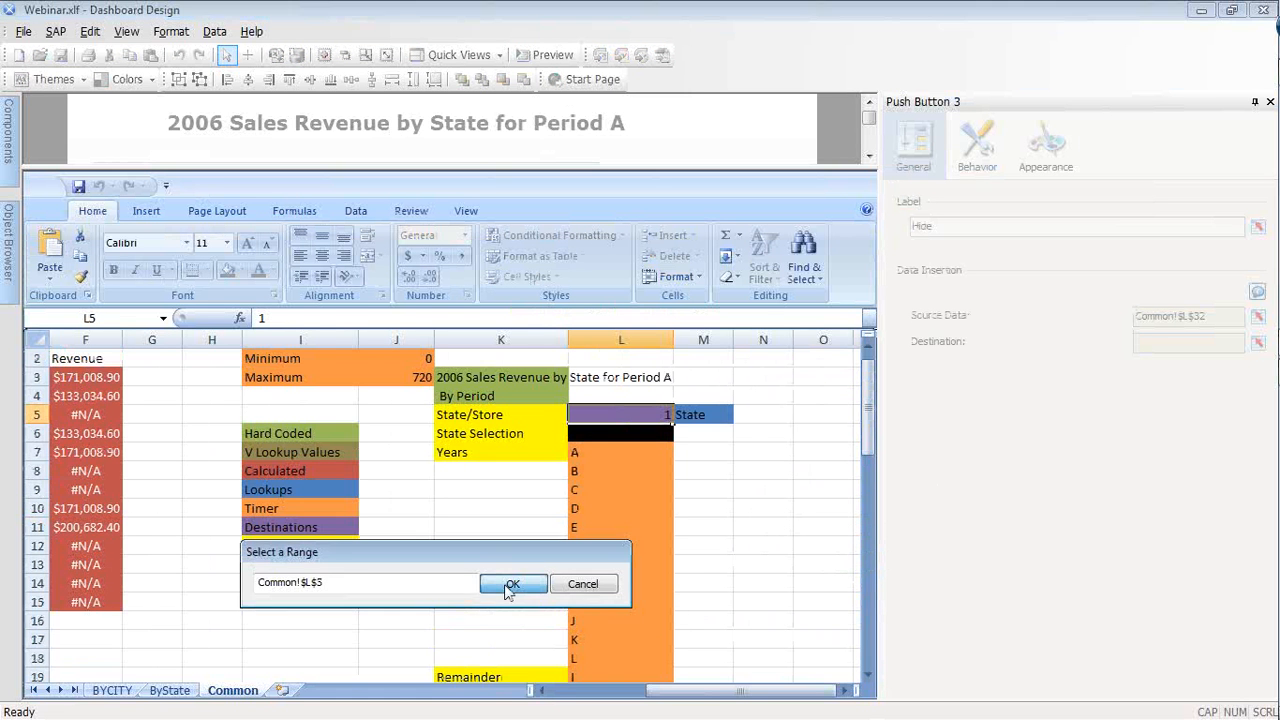
left_click(510, 586)
Change the formula in cell M5 to =IF(L5=1,"State",IF(L5=2,"Store", "Break Down")) and bring the dashboard canvas back into view
left_click(704, 414)
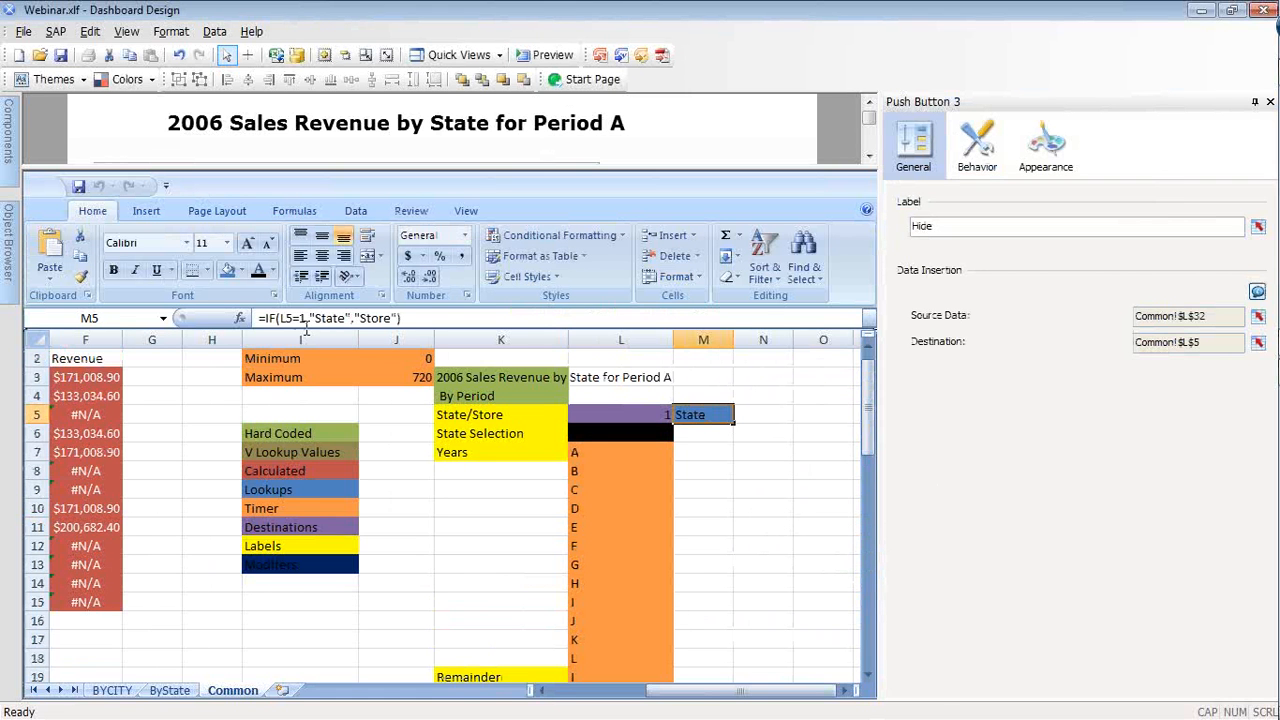
left_click(355, 318)
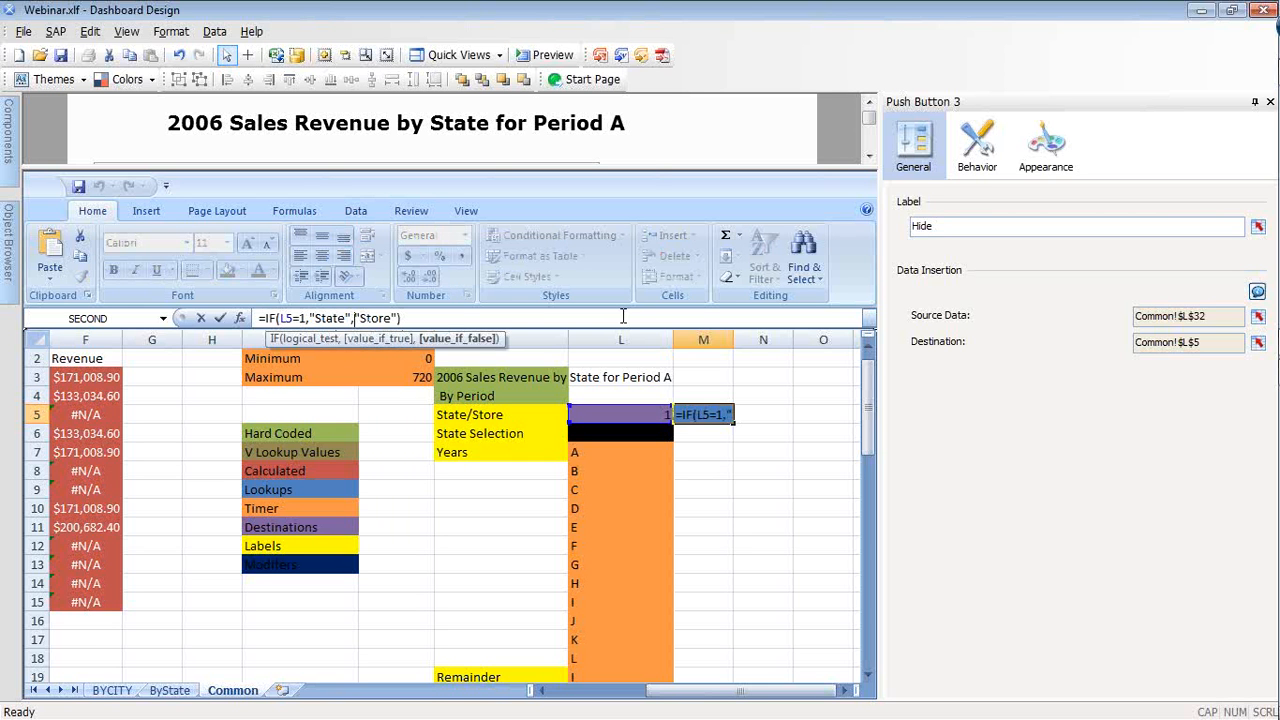
type("i")
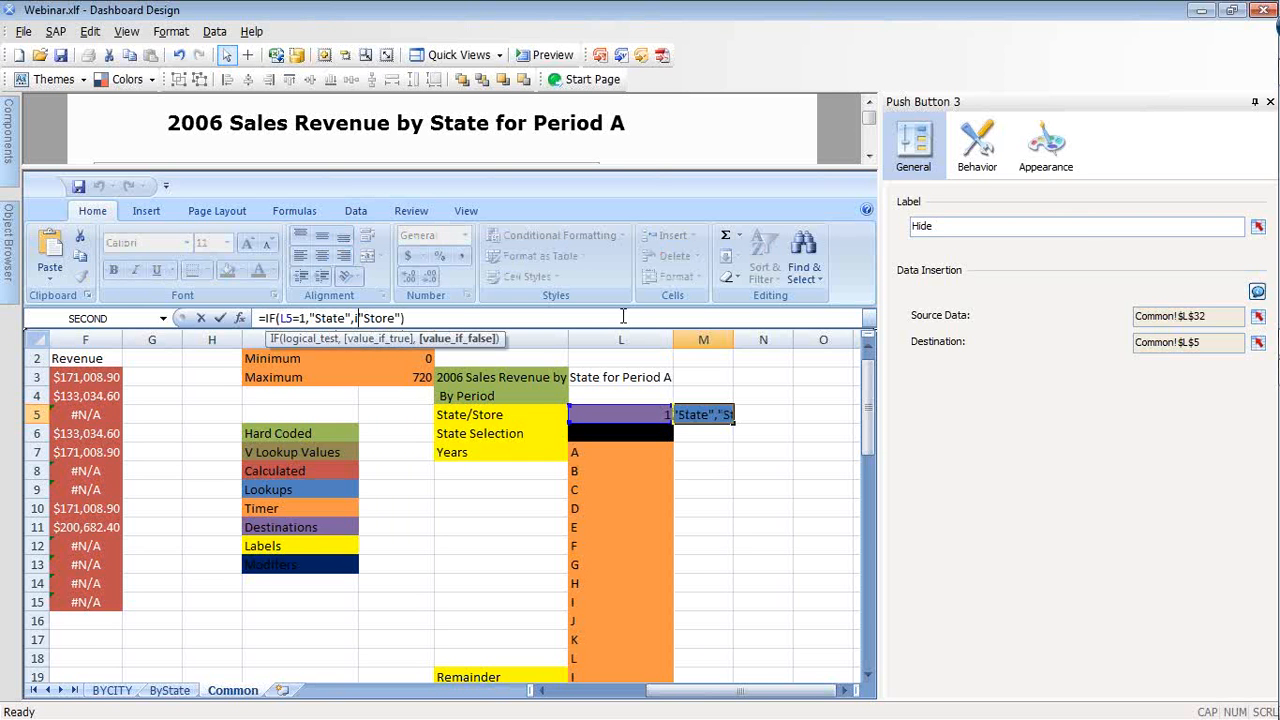
type("f(L5")
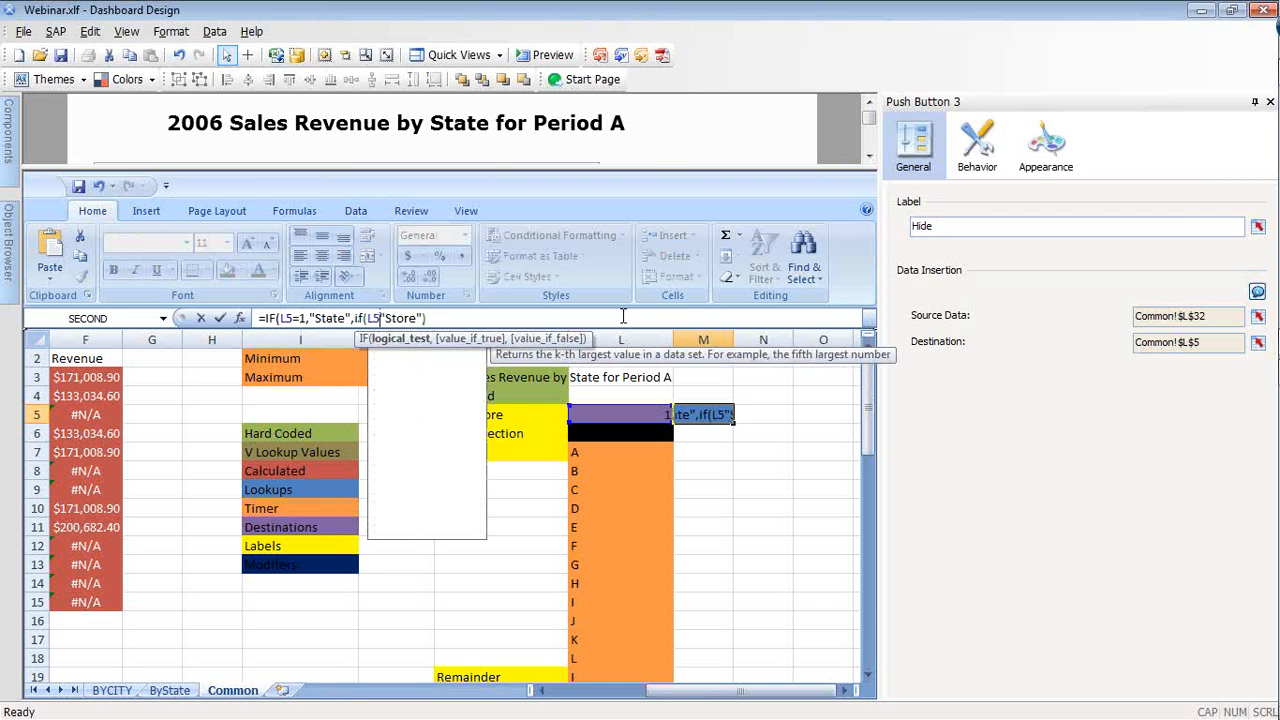
type("=2,")
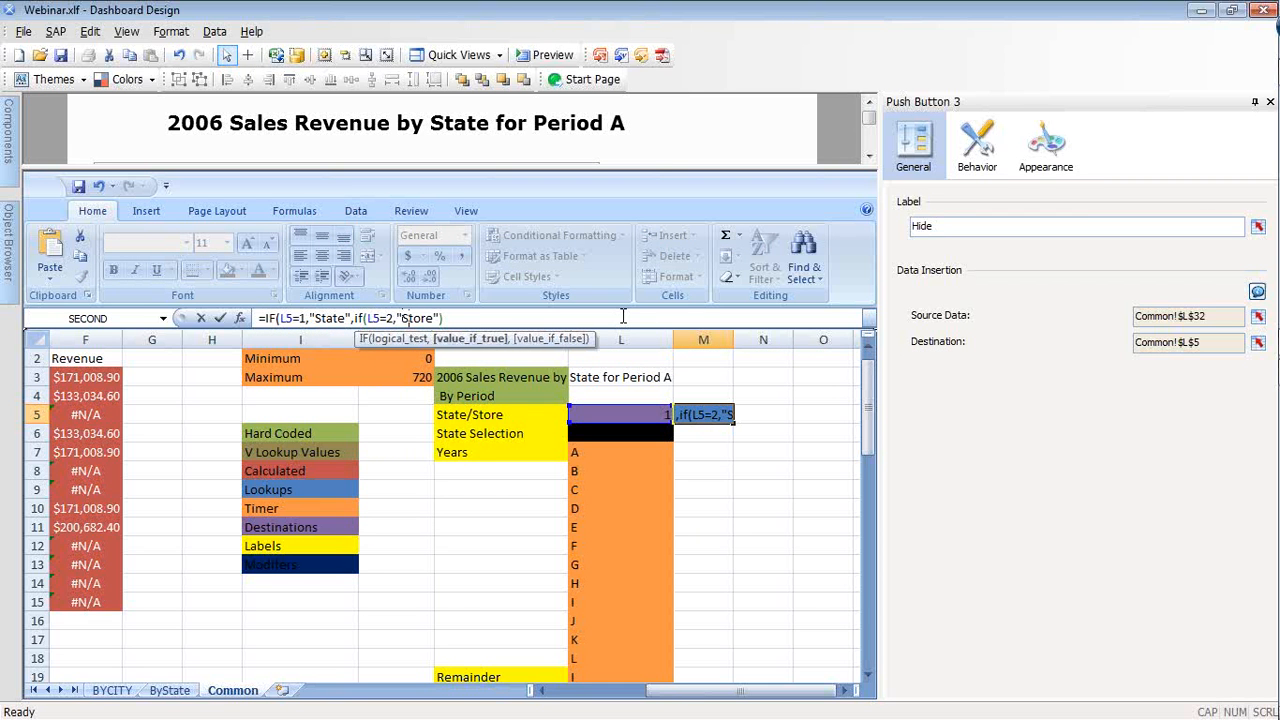
key("Right")
key("Right")
key("Right")
key("Right")
key("Right")
key("Right")
type(", B")
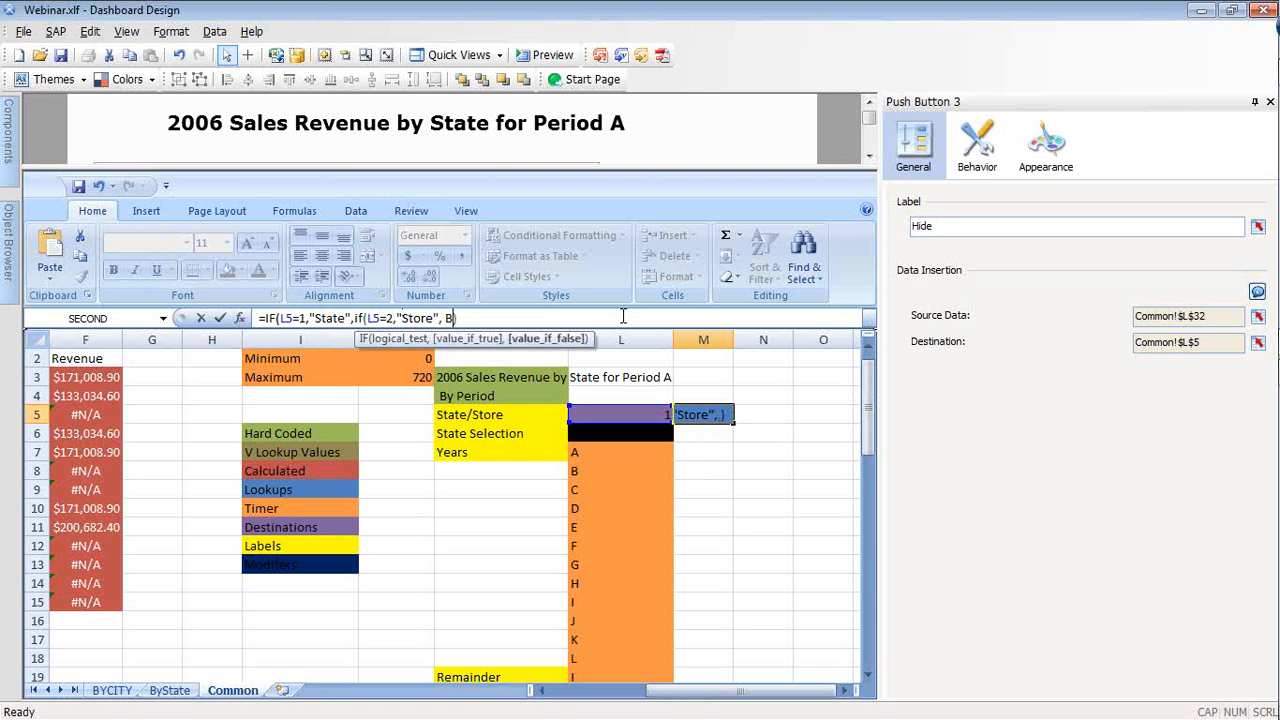
type("oth")
key("BackSpace")
key("BackSpace")
key("BackSpace")
key("BackSpace")
type("\"Break Down\"")
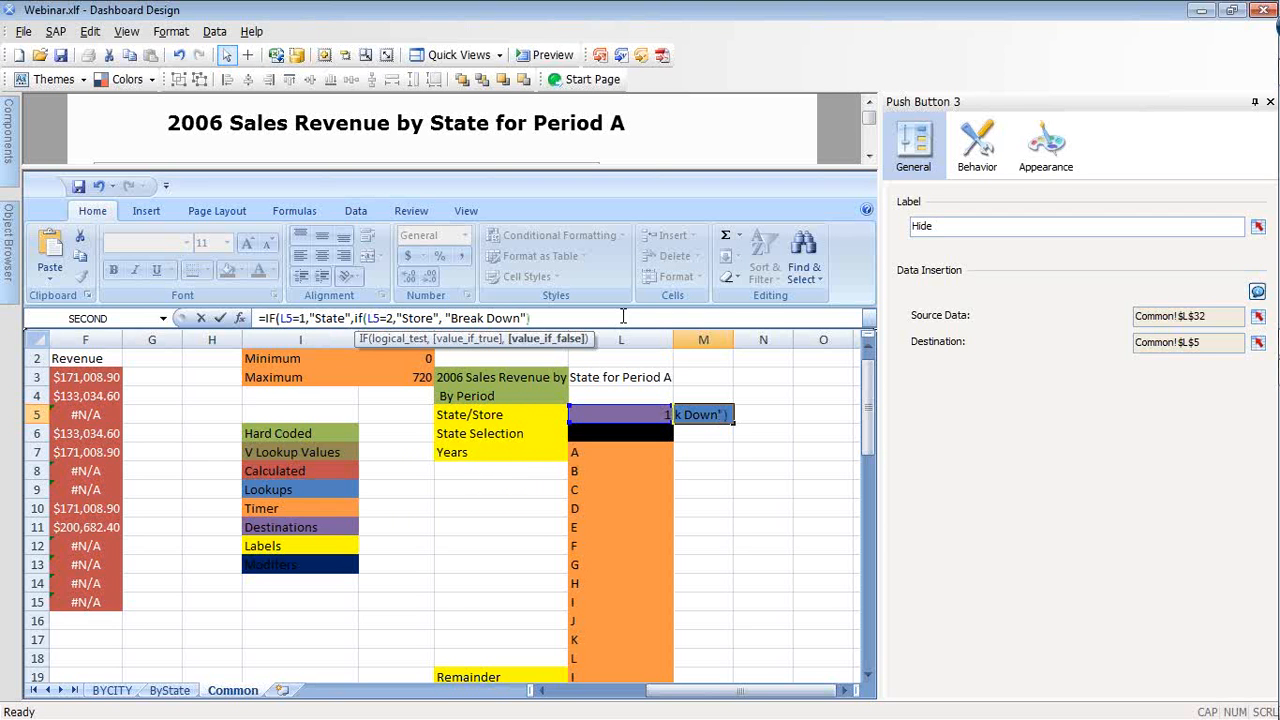
type(")")
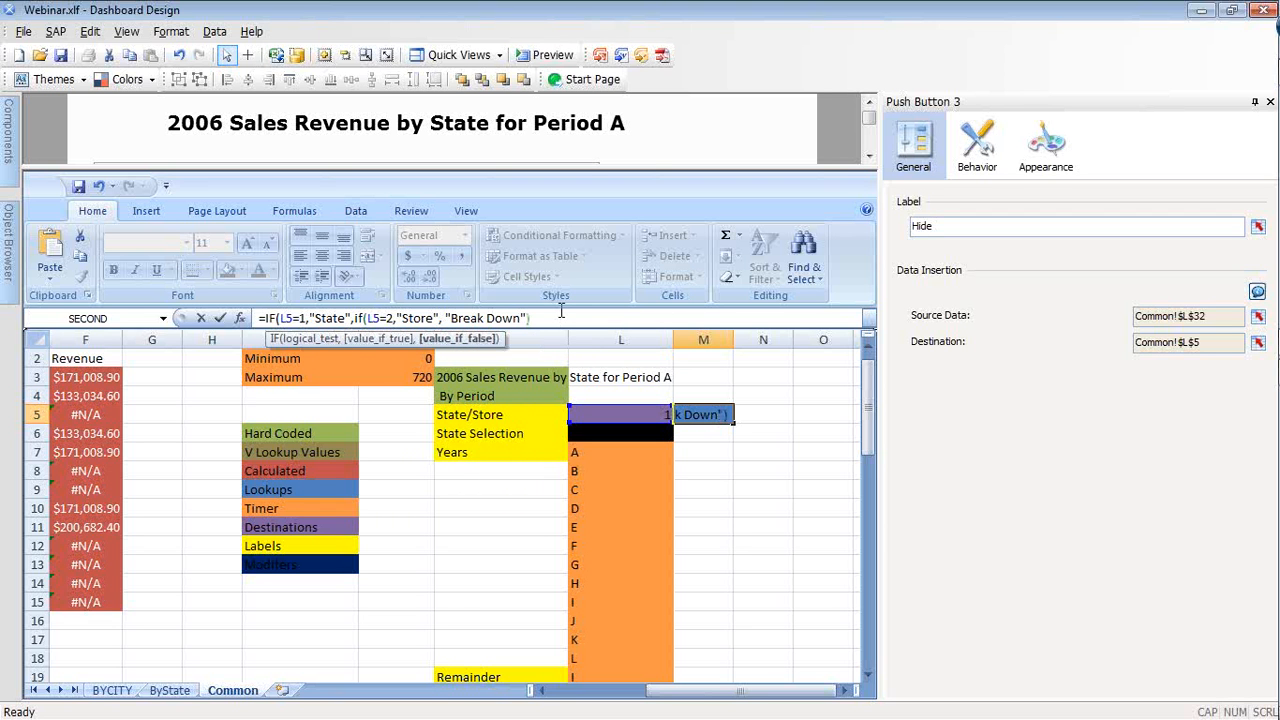
key("Return")
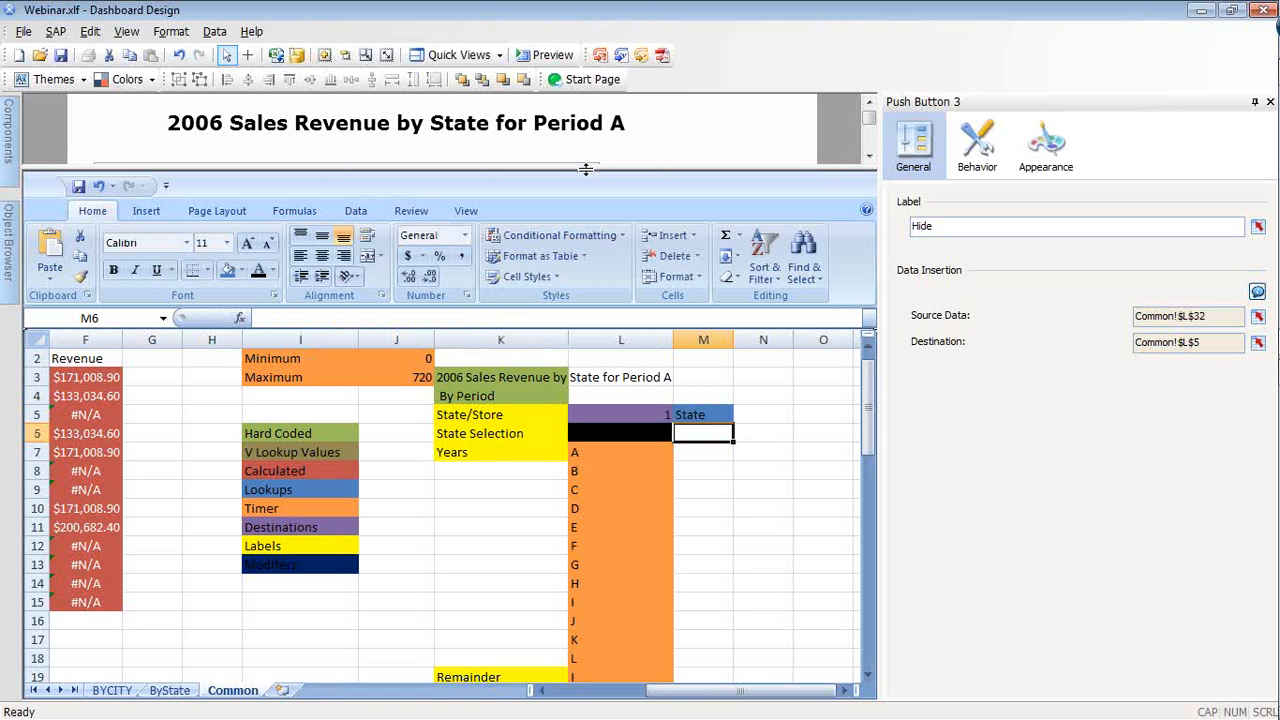
left_click_drag(586, 169, 576, 664)
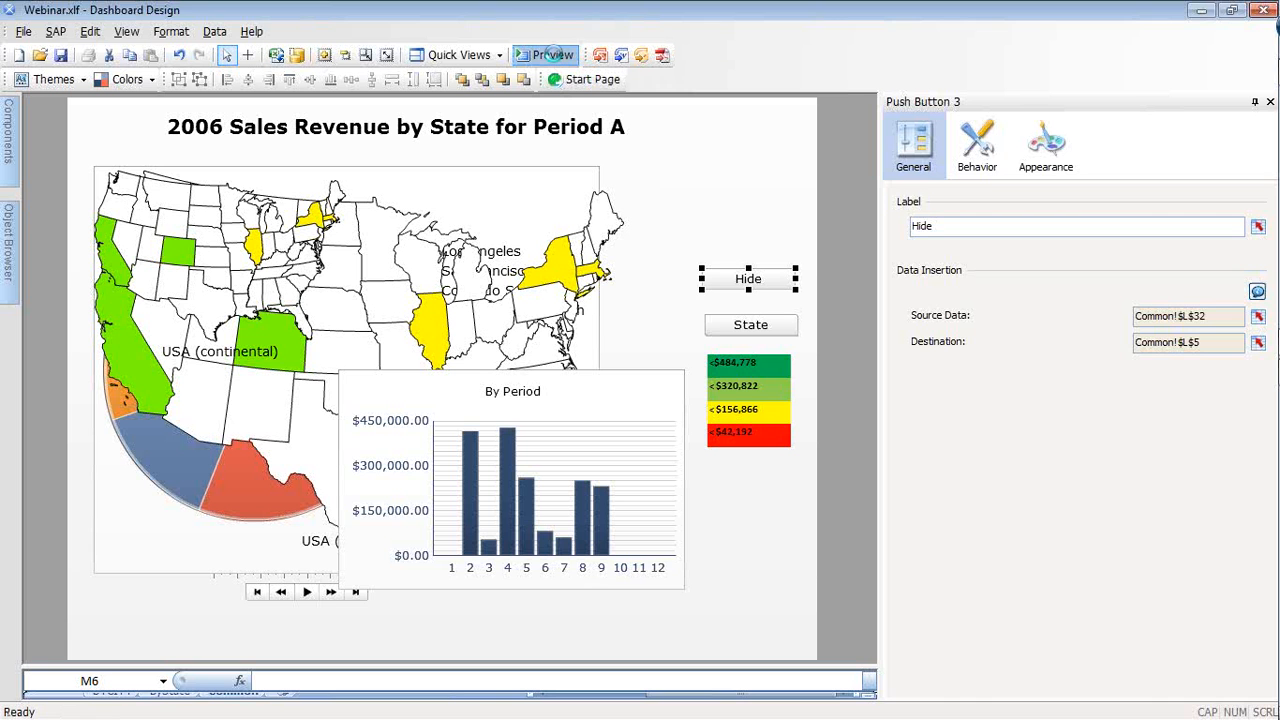
Preview the dashboard, test the Hide button with Colorado, Illinois and California selections, and return to design mode
left_click(553, 55)
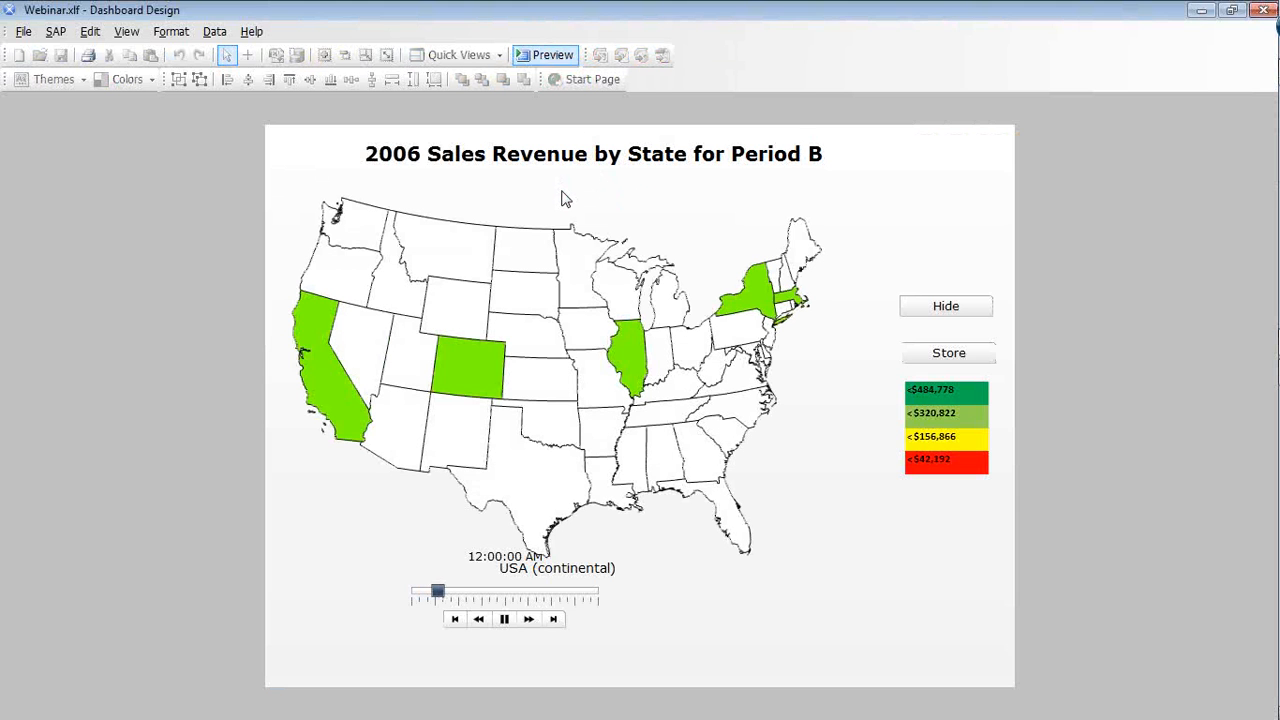
left_click(483, 378)
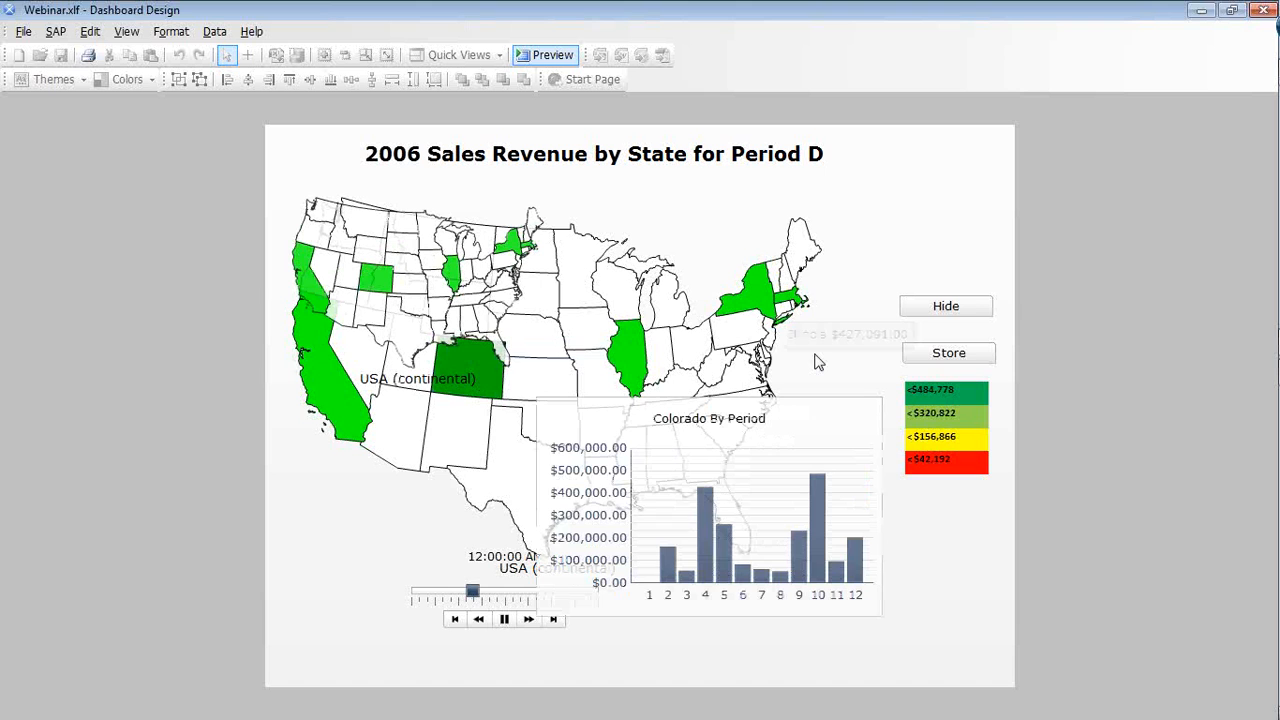
left_click(950, 312)
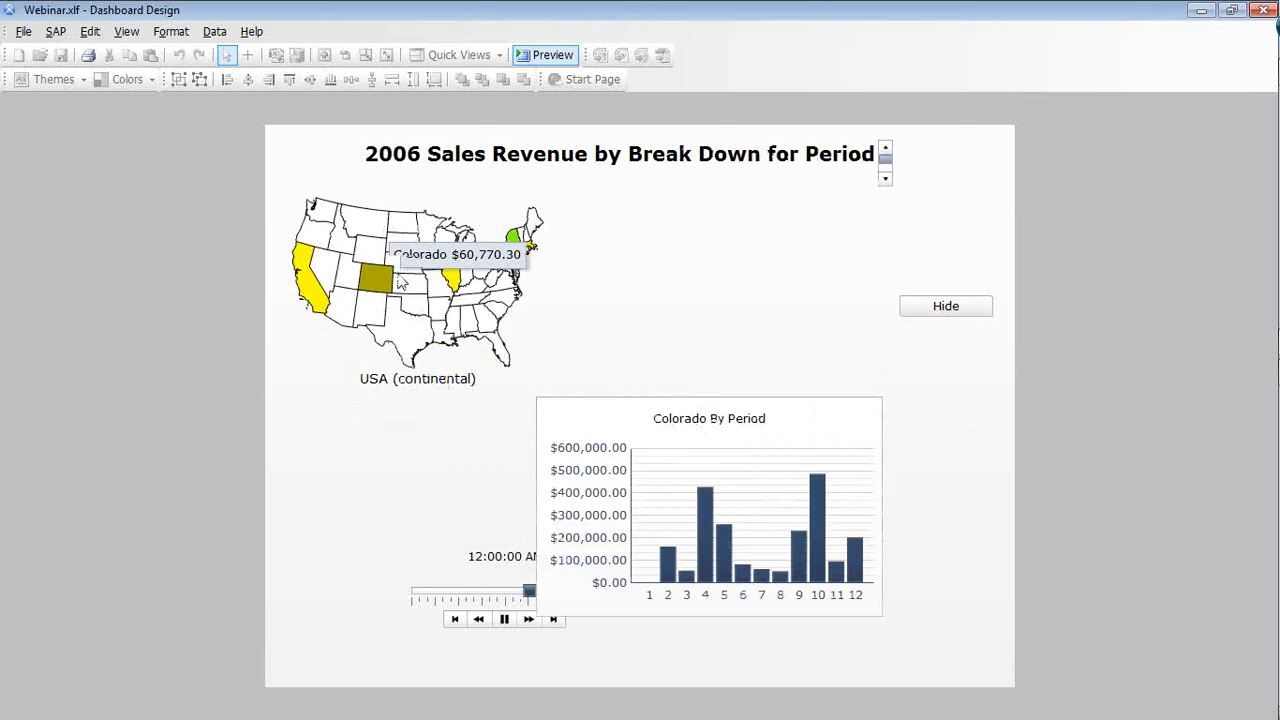
mouse_move(454, 277)
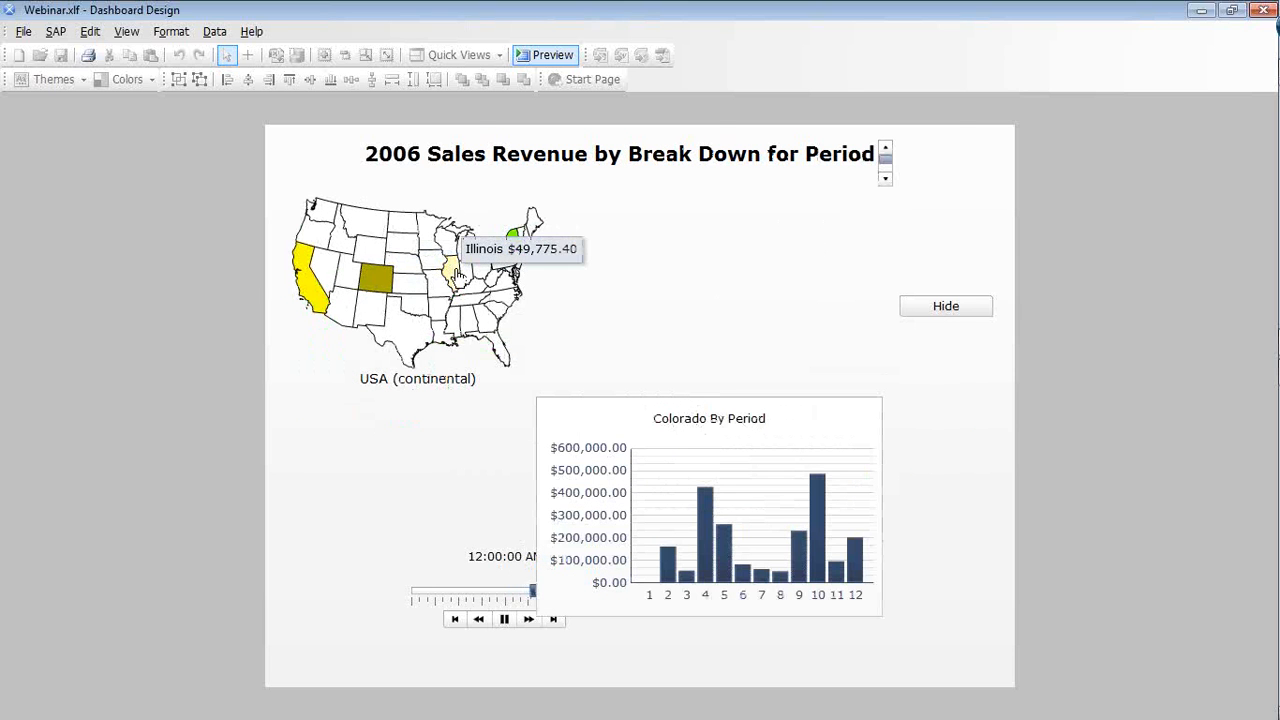
left_click(455, 276)
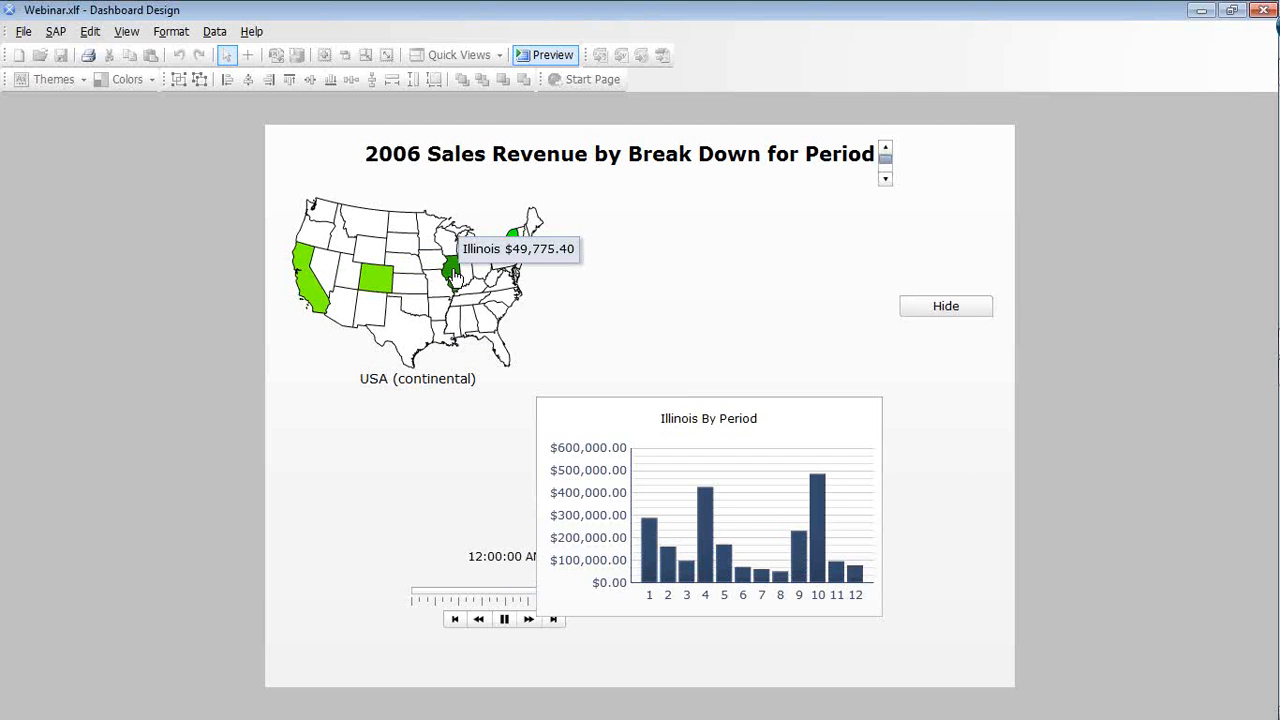
left_click(310, 282)
left_click(375, 279)
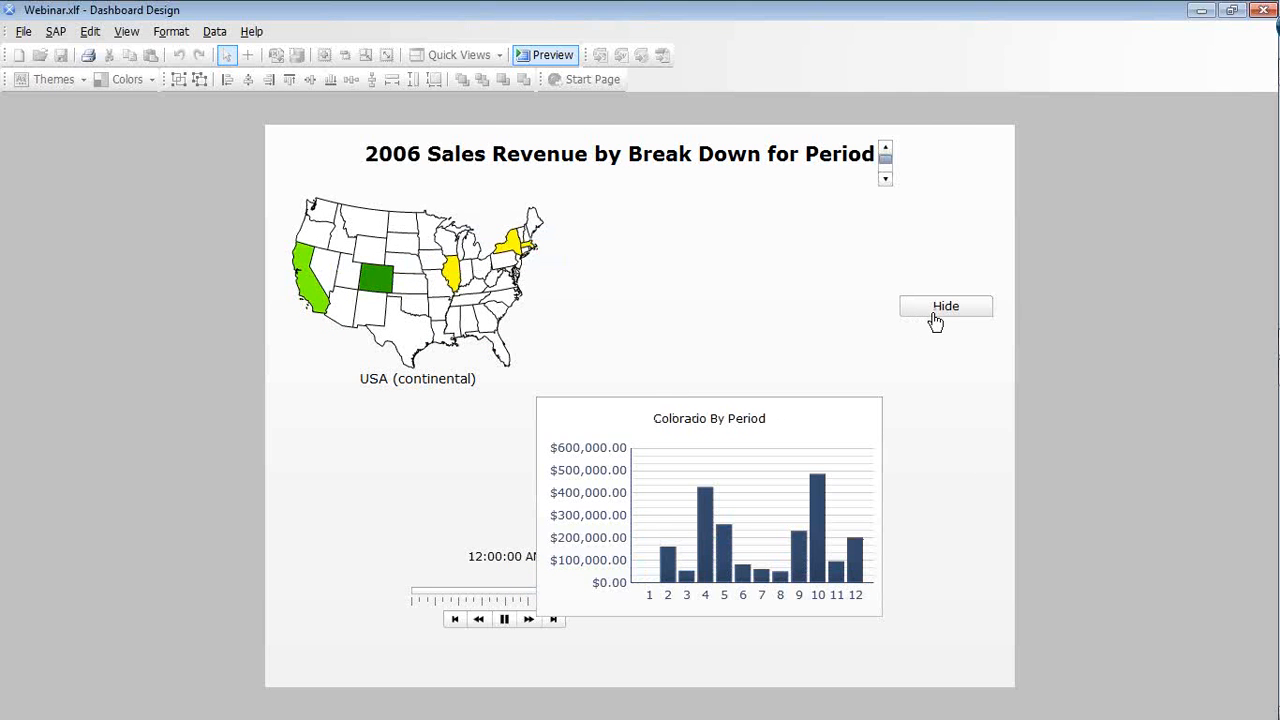
left_click(939, 316)
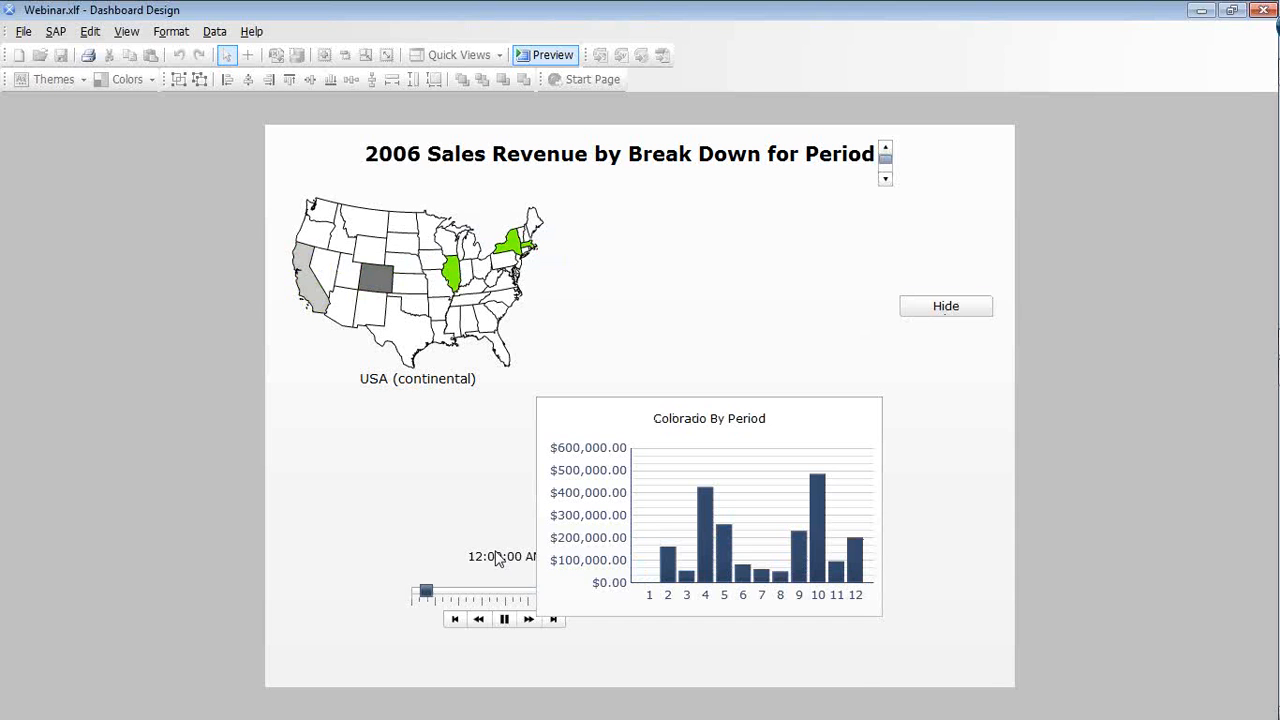
left_click(553, 57)
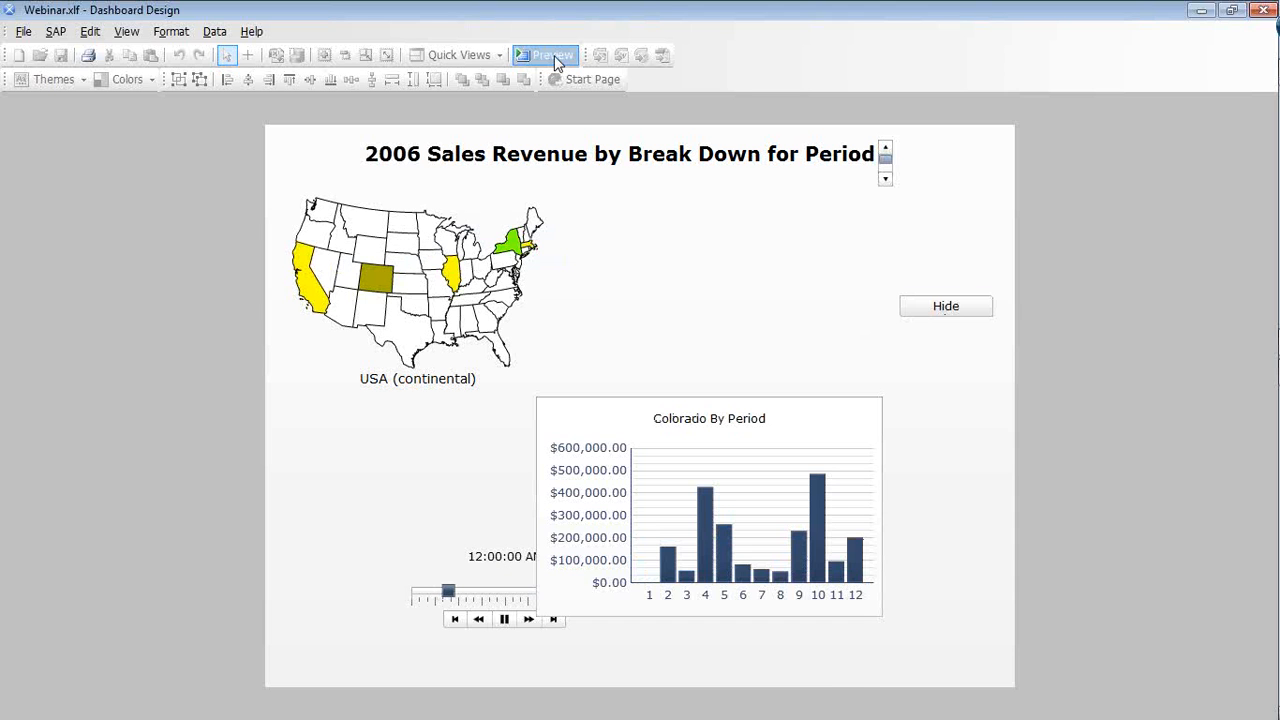
left_click(554, 57)
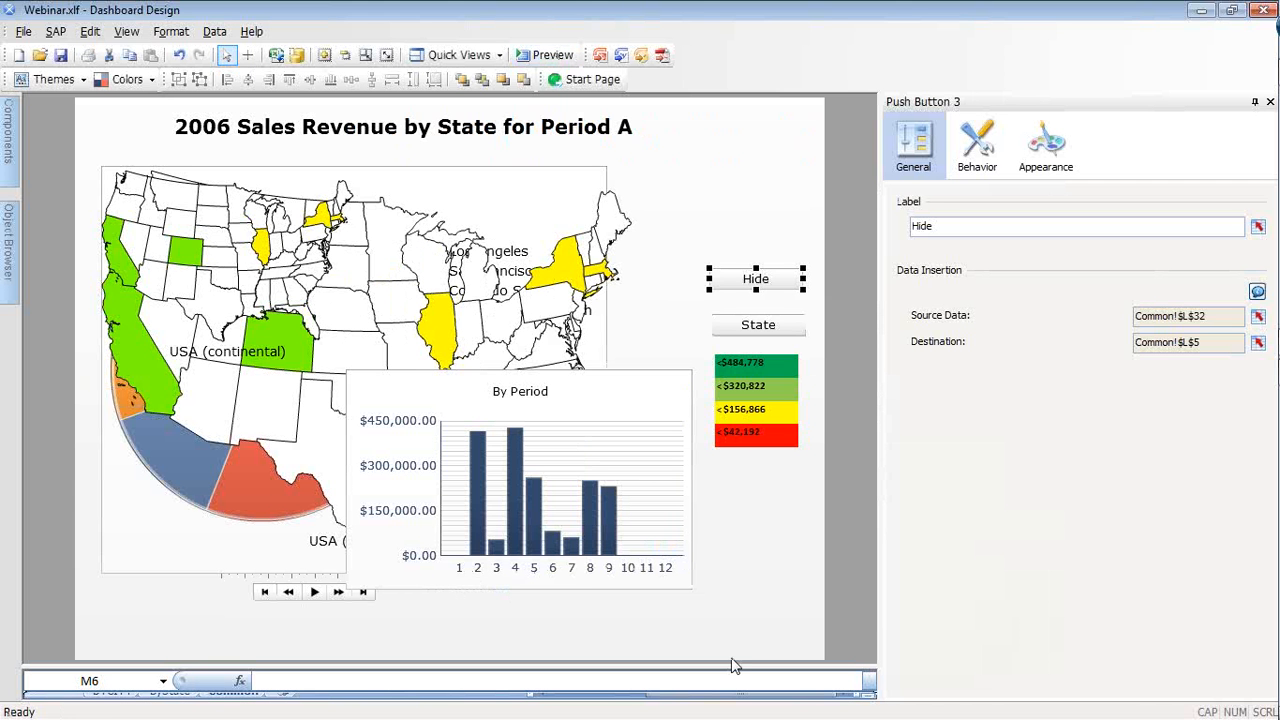
Replace the Hide push button above the State button with a toggle button
left_click_drag(733, 665, 741, 237)
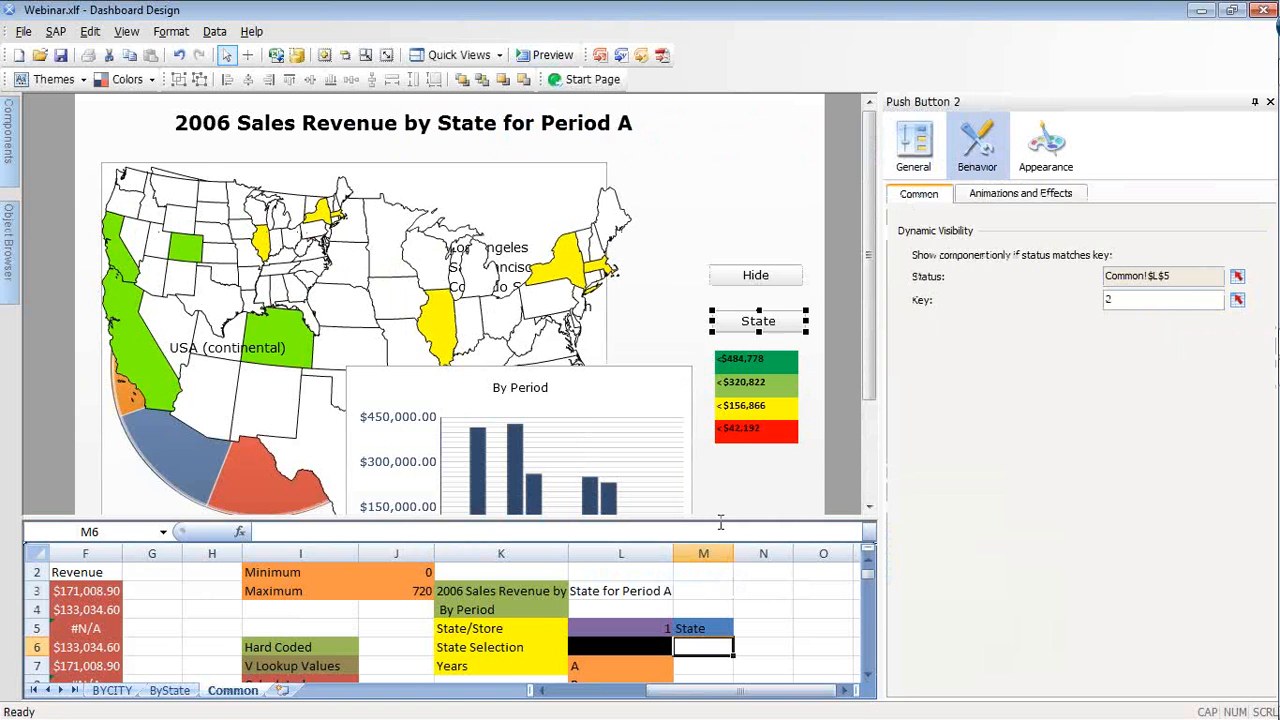
left_click_drag(723, 519, 711, 222)
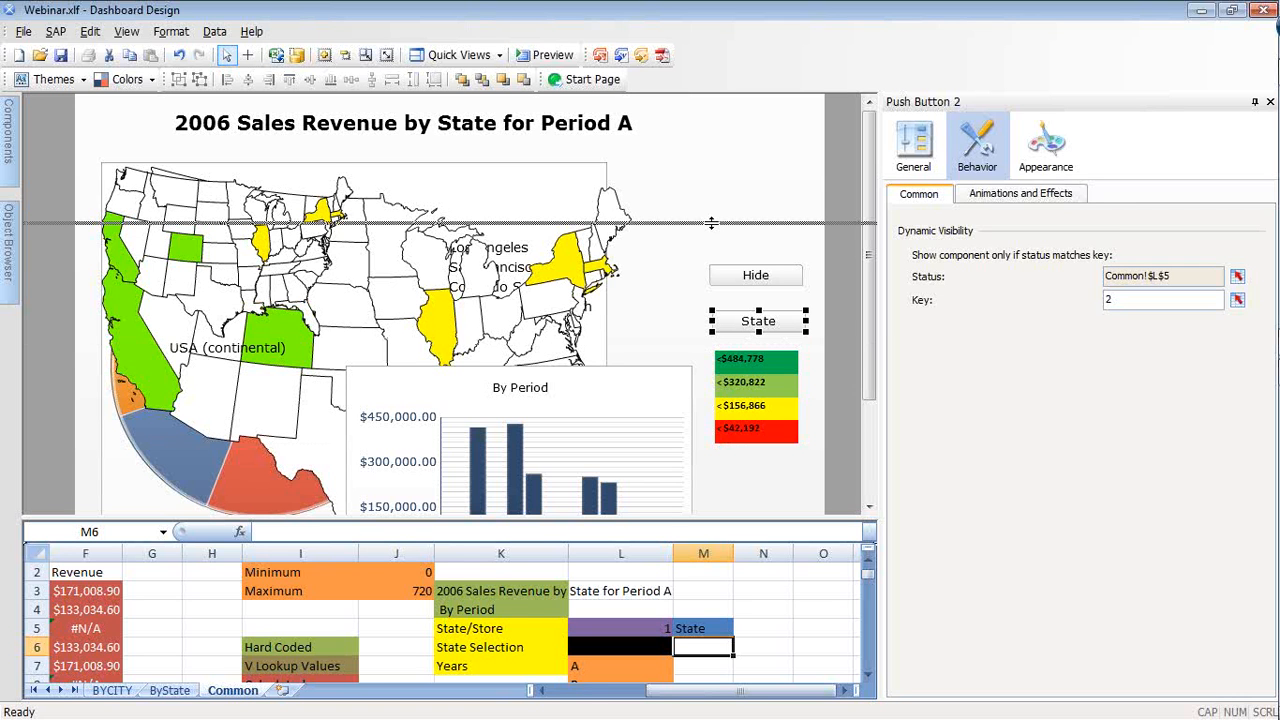
left_click_drag(711, 222, 724, 158)
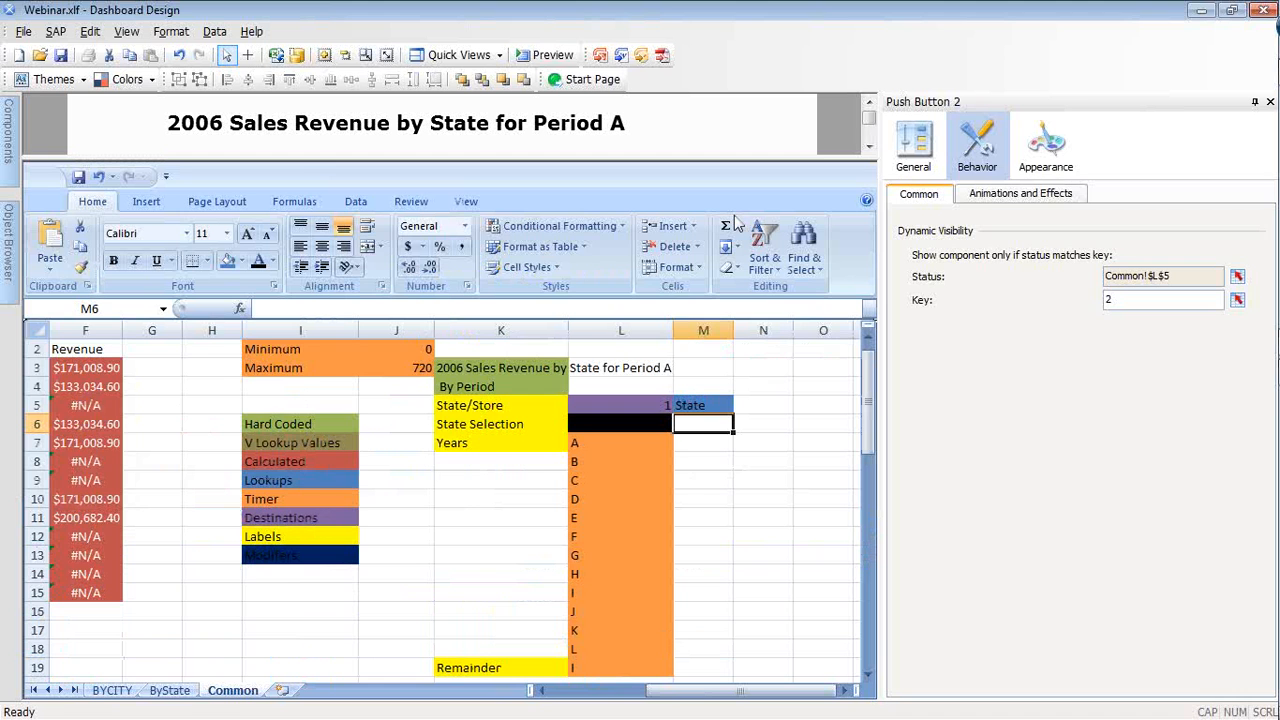
left_click(735, 132)
mouse_move(12, 150)
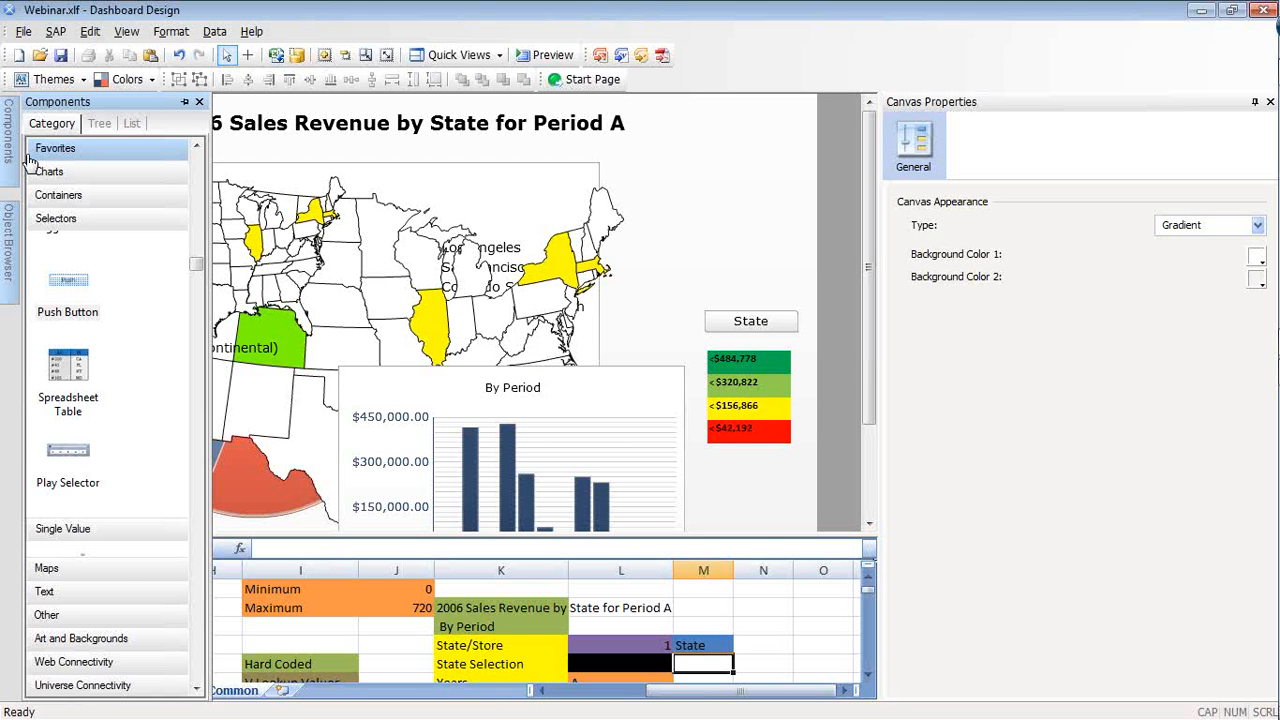
left_click_drag(83, 482, 704, 260)
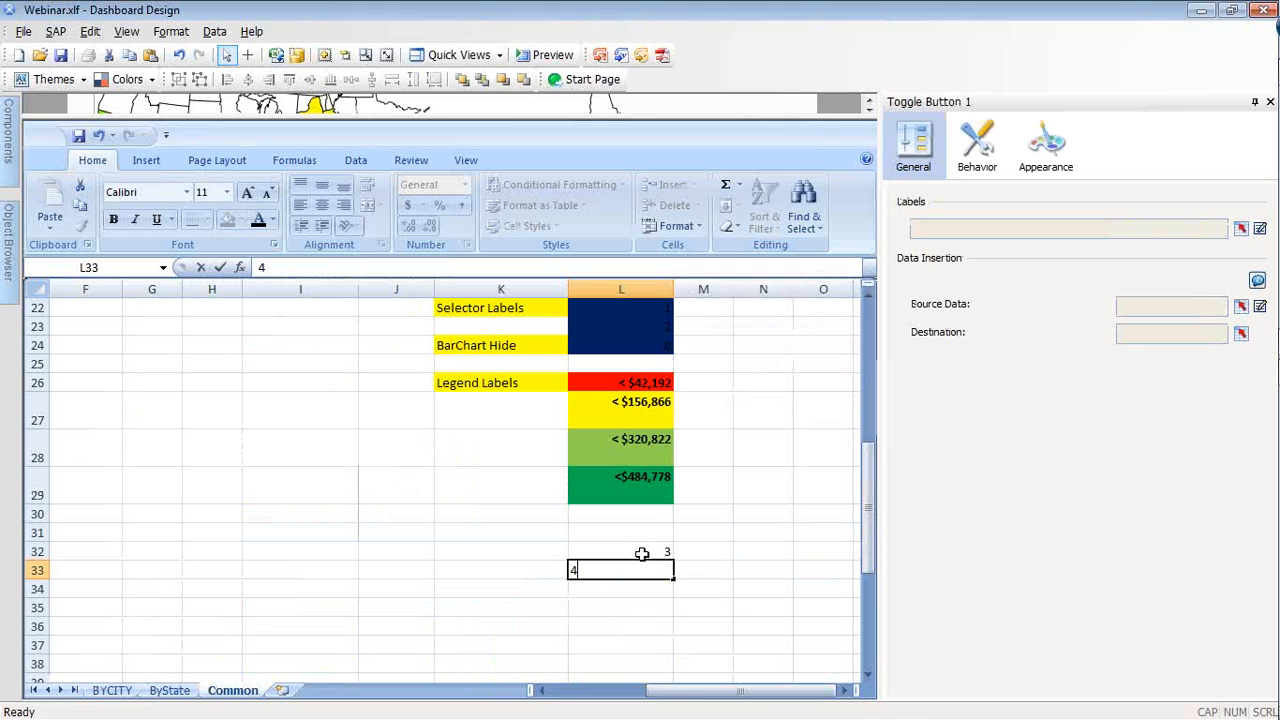
On the Common sheet, enter 1 in L33 and the labels Hide in M32 and Un-Hide in M33
type("Hide")
key("Return")
type("Un-Hide")
key("Return")
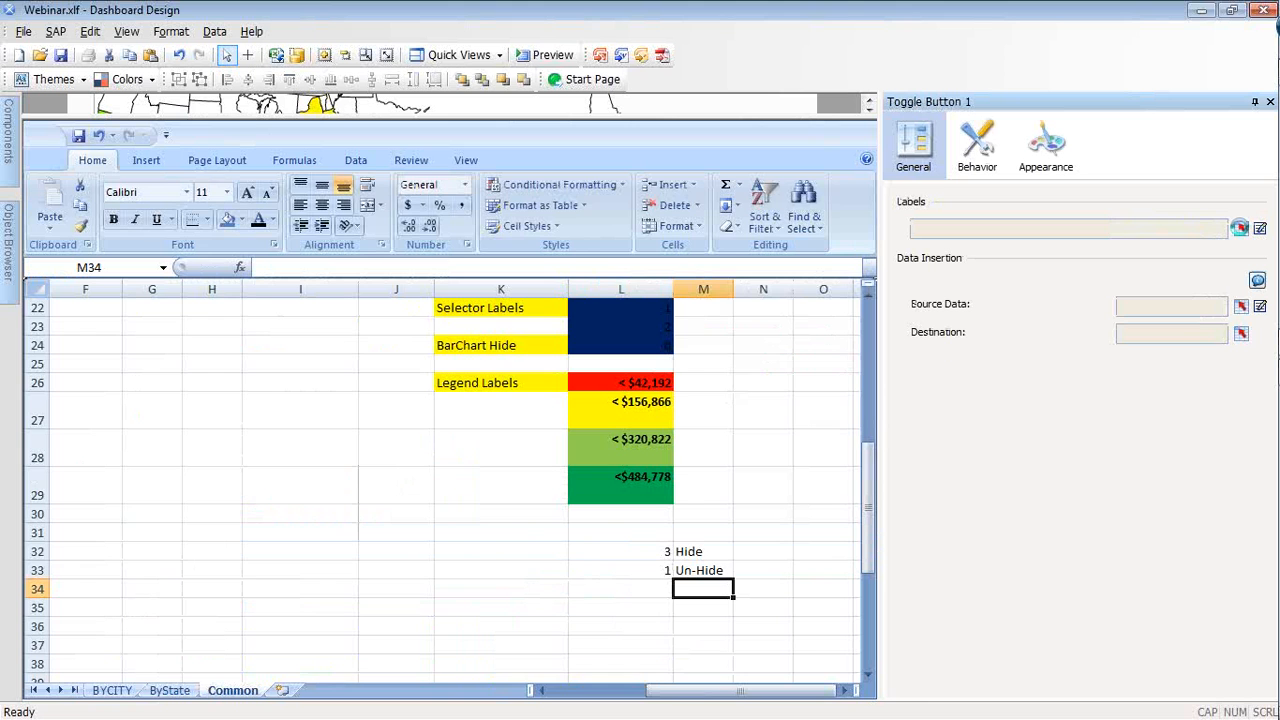
Link the toggle button's labels to Common!$M$32:$M$33 and check the Off and On label names
left_click(1239, 228)
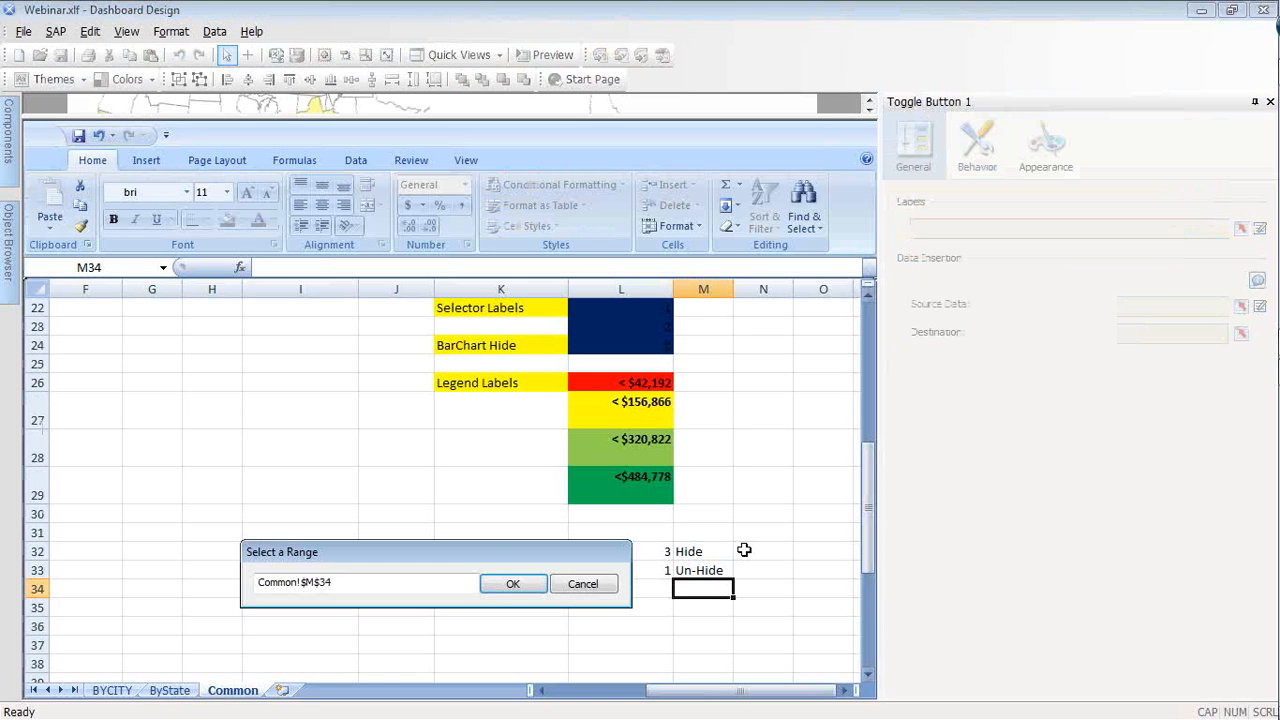
left_click(1259, 228)
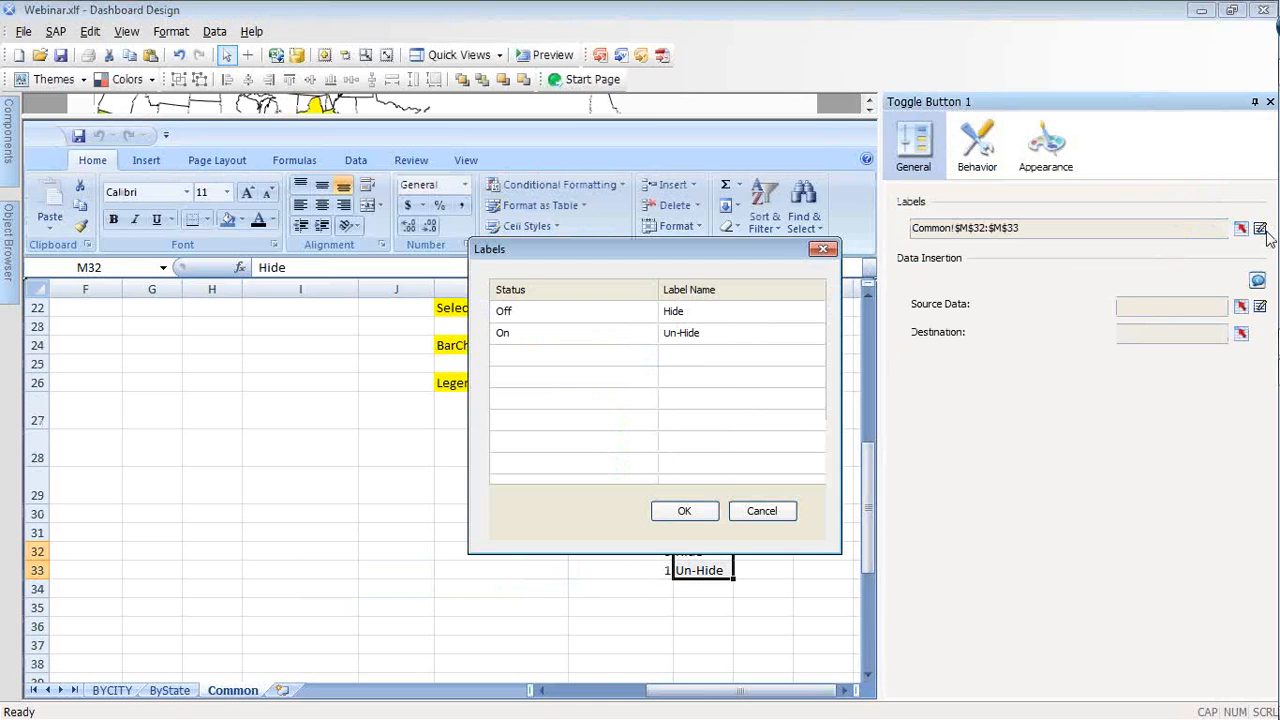
key("Return")
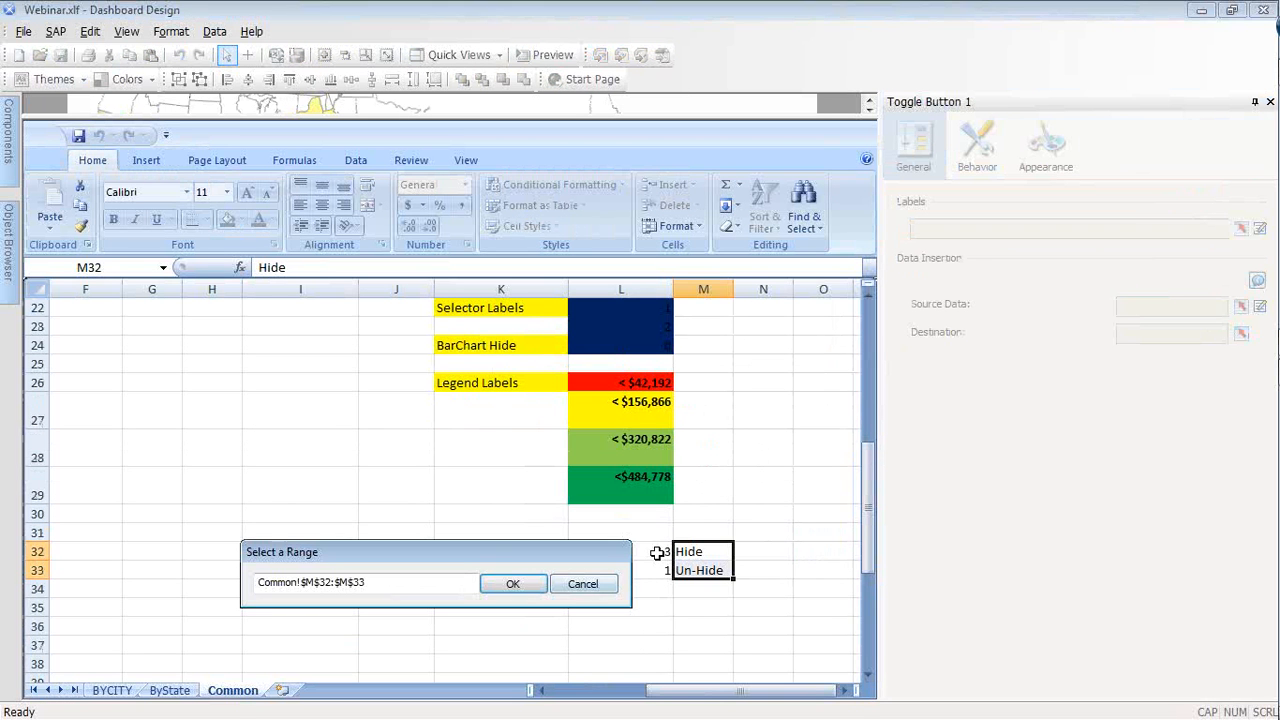
Link the toggle button's source data to Common!$L$32:$L$33 and its destination to Common!$L$5
left_click_drag(656, 553, 657, 561)
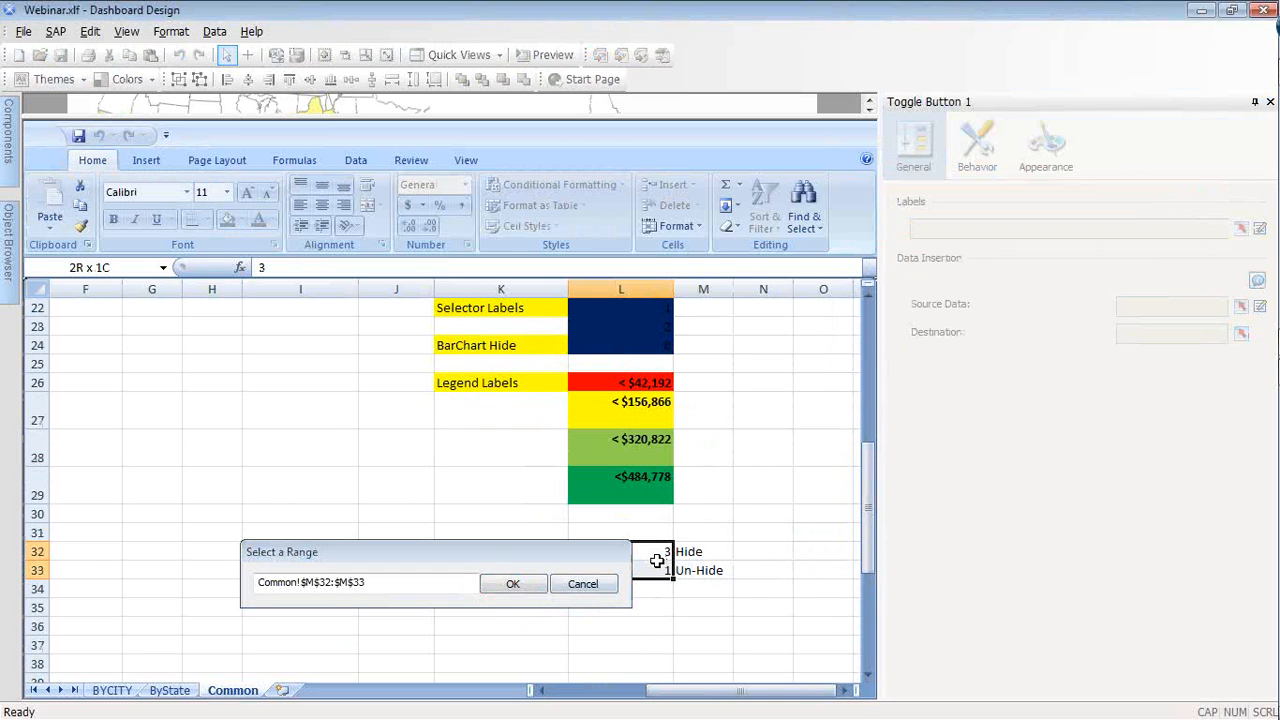
key("Return")
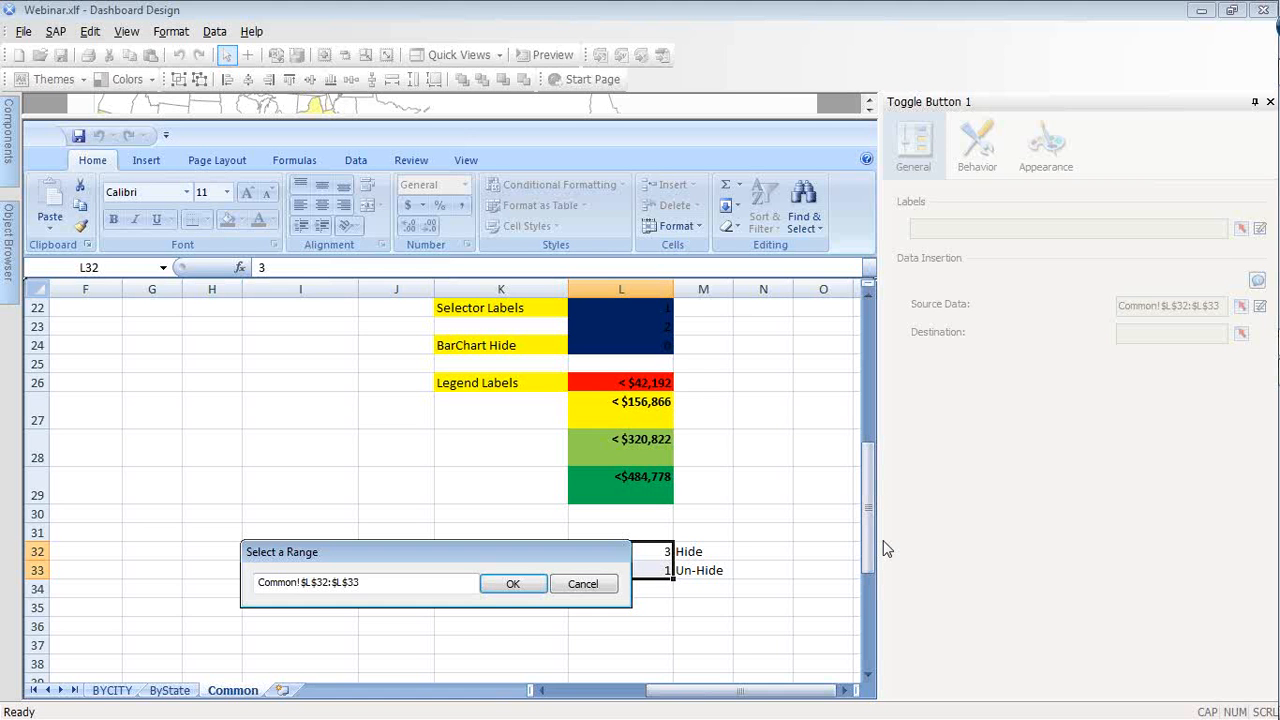
left_click_drag(869, 520, 869, 408)
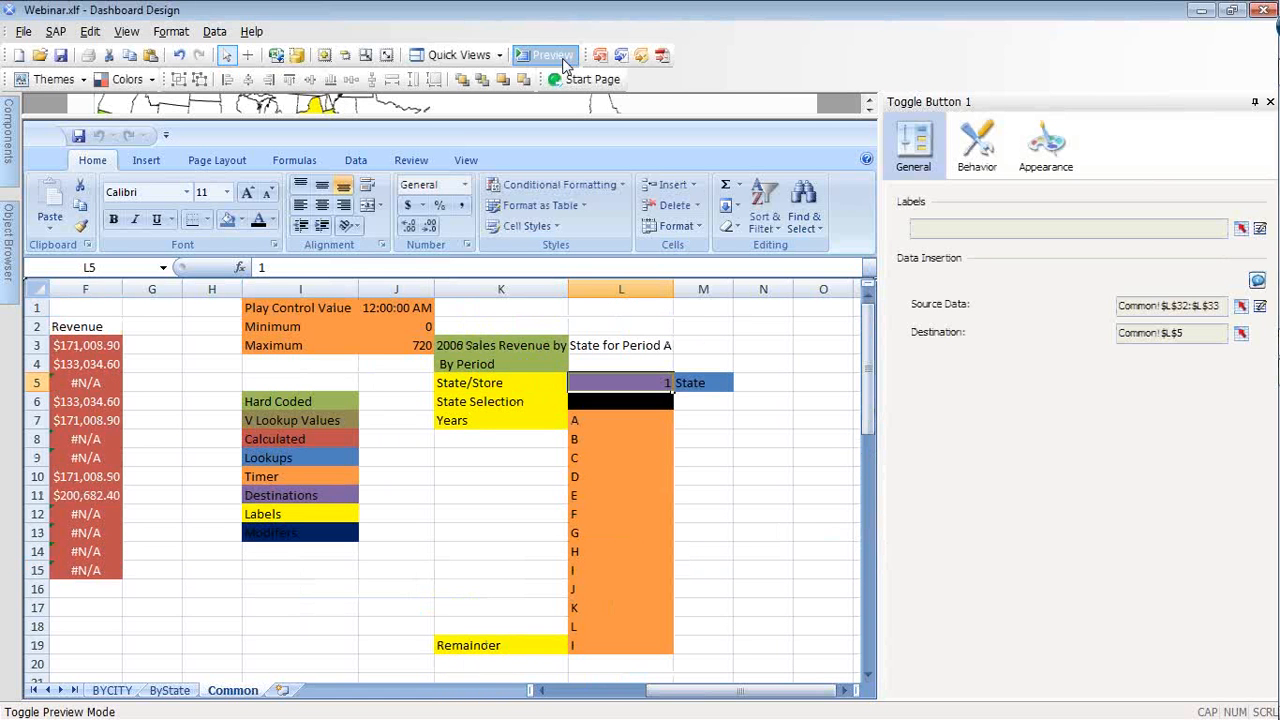
Preview the dashboard and test the Hide/Un-Hide toggle with Colorado selected, including after switching to the Store view
left_click(560, 57)
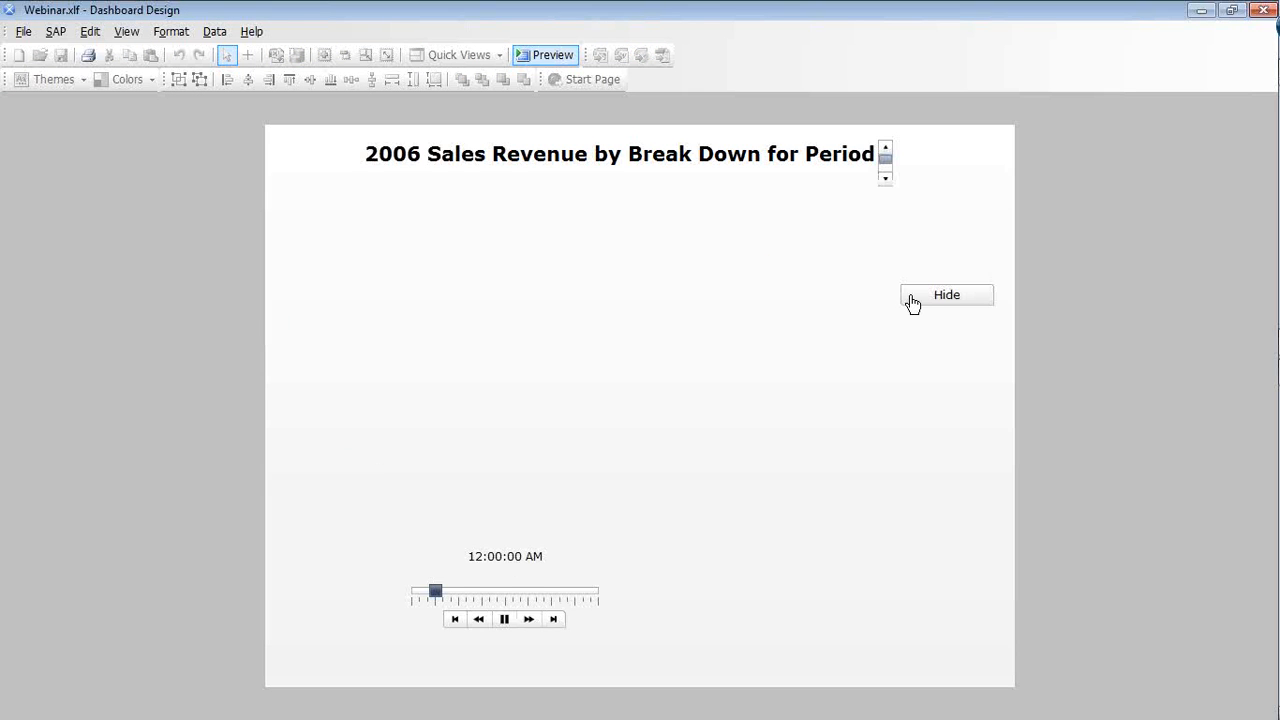
left_click(931, 297)
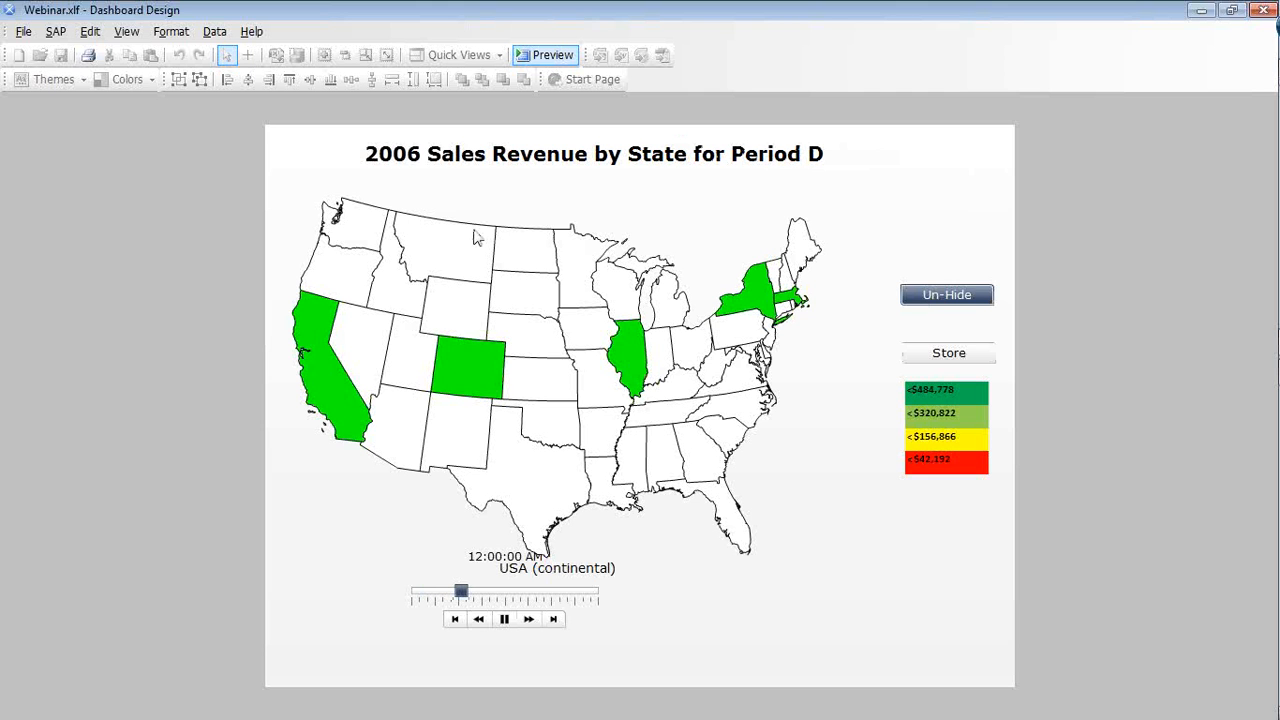
left_click(468, 366)
left_click(935, 300)
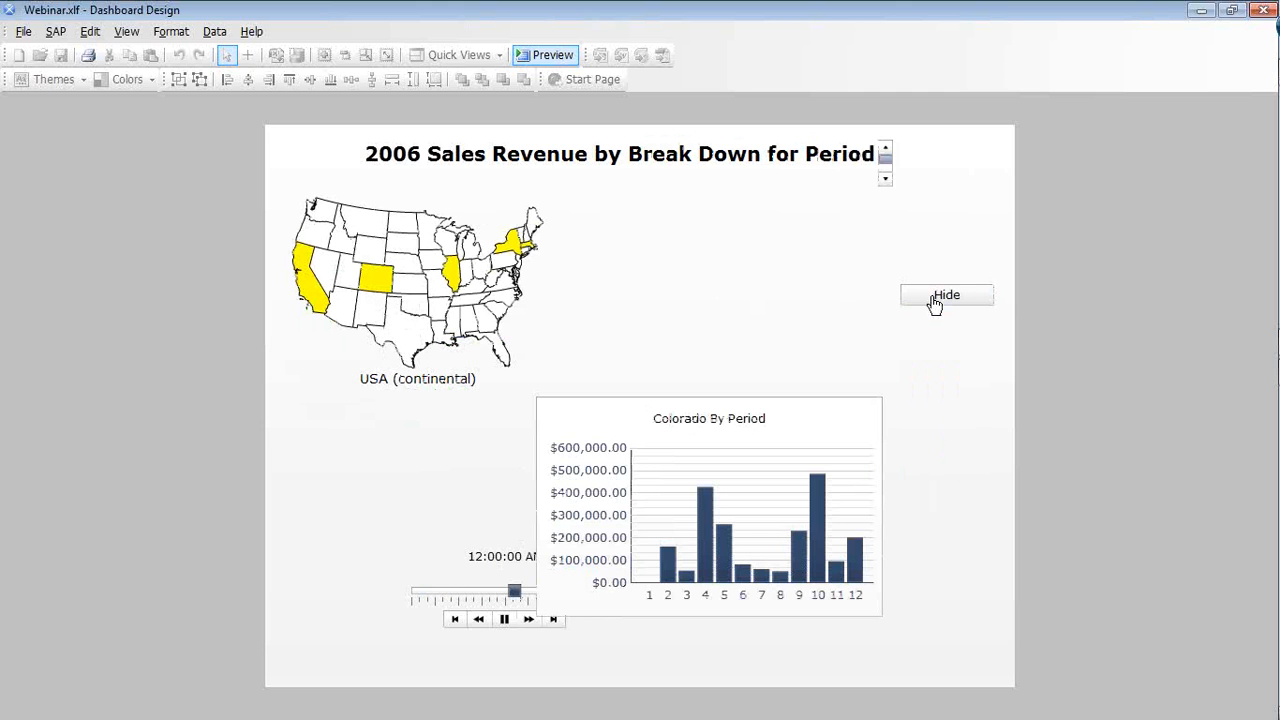
left_click(933, 300)
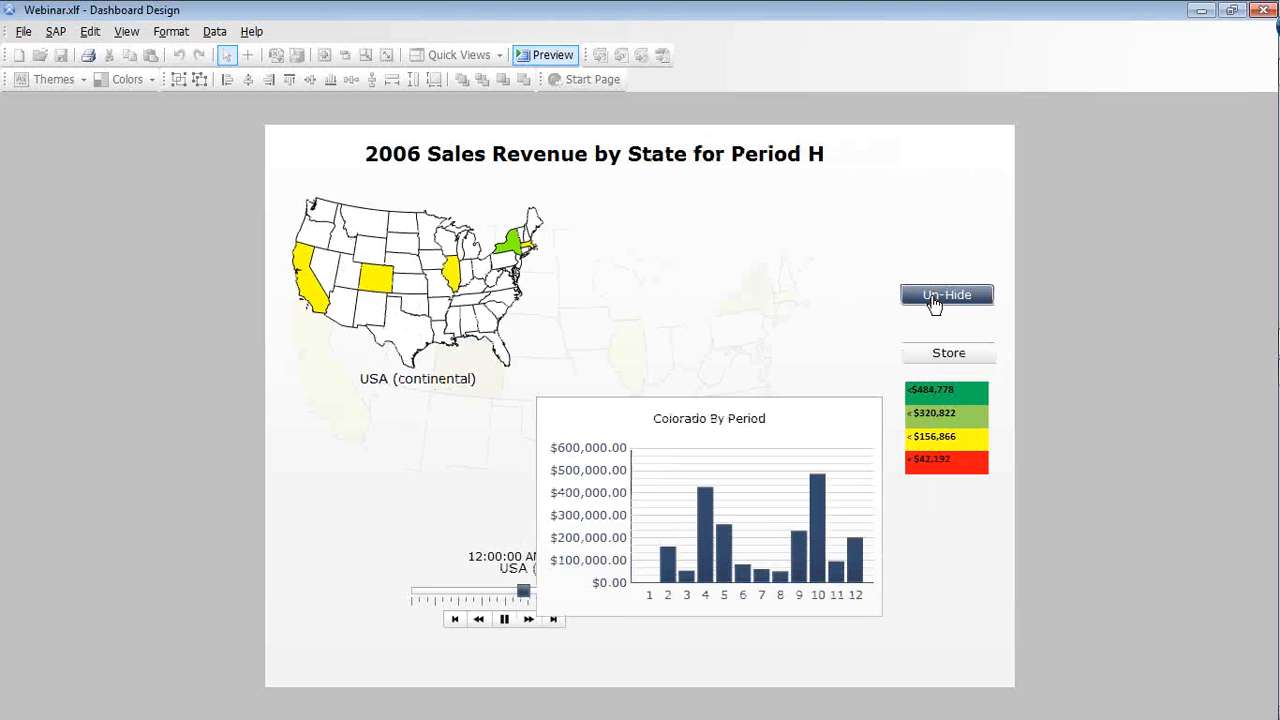
left_click(934, 300)
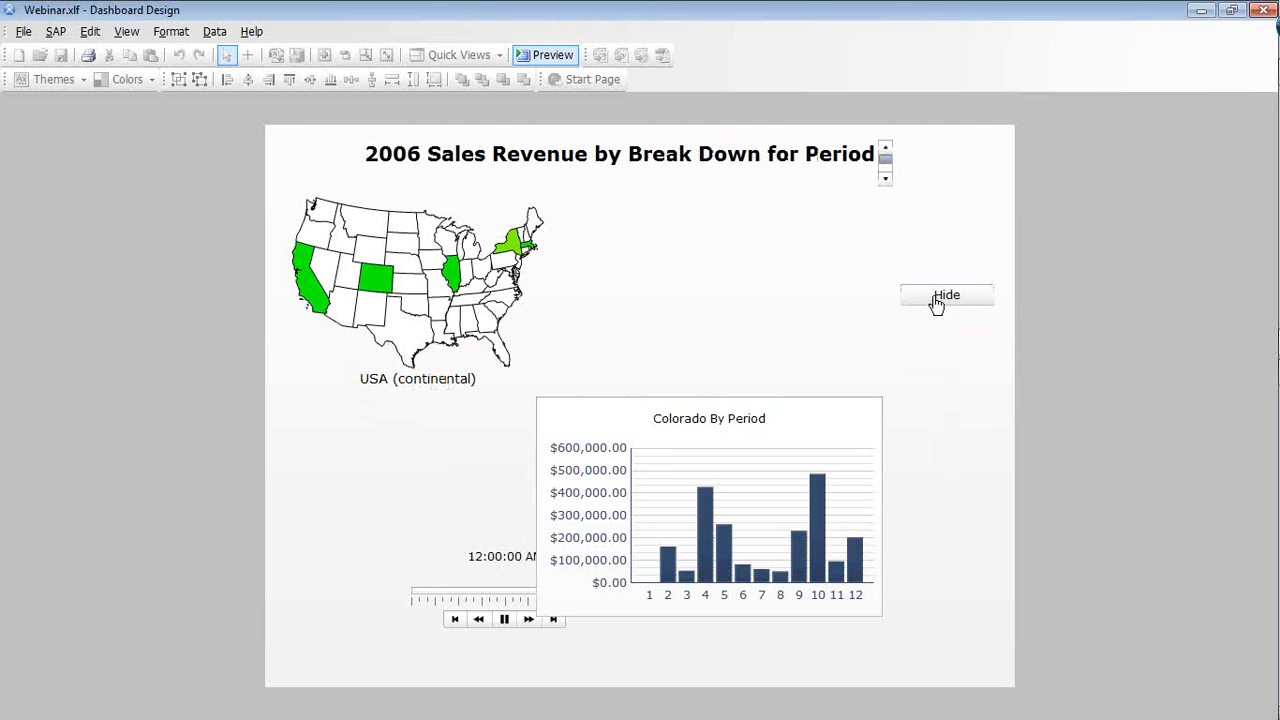
left_click(936, 300)
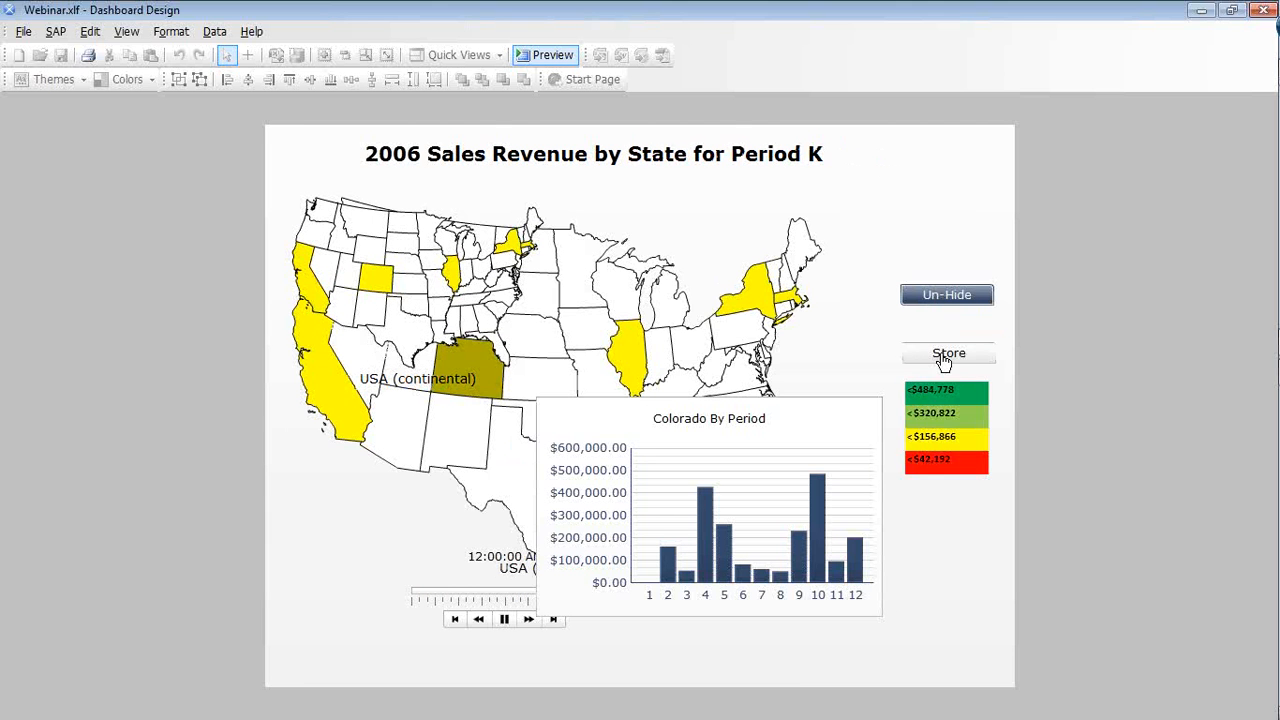
left_click(943, 358)
left_click(940, 292)
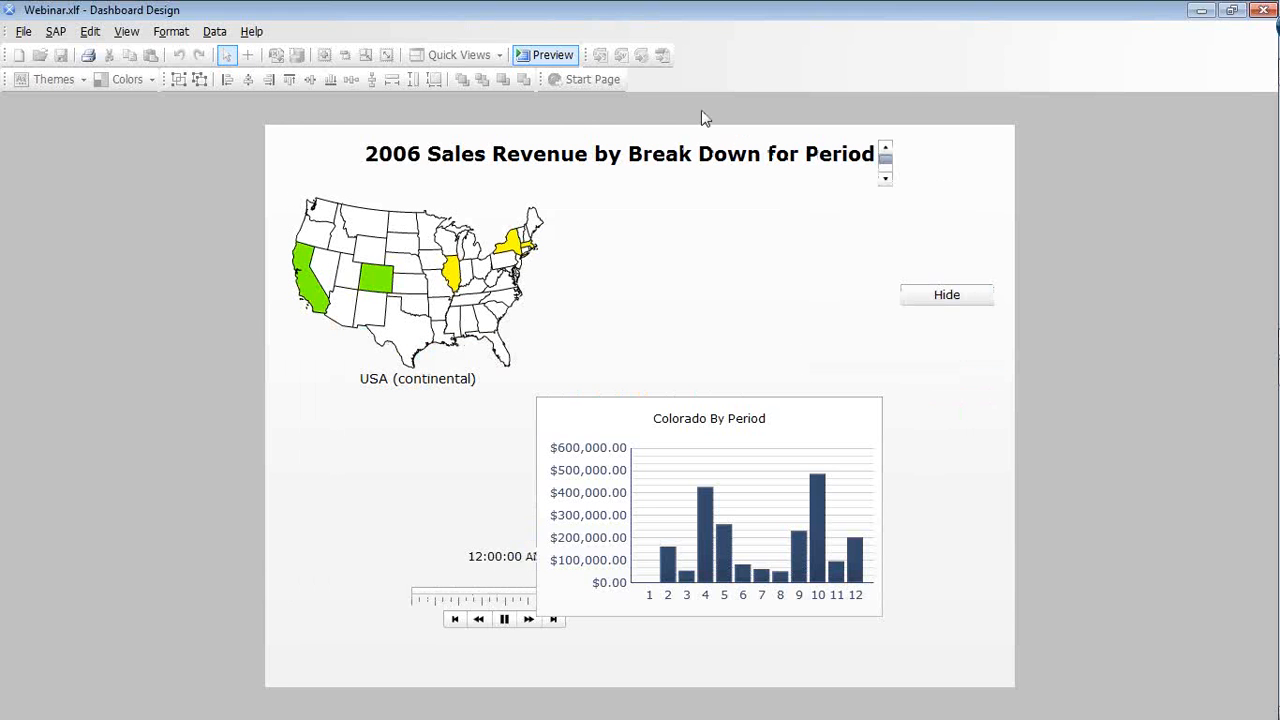
Leave the preview and try 2 as the Un-Hide value in cell L33 of the Common sheet
left_click(548, 55)
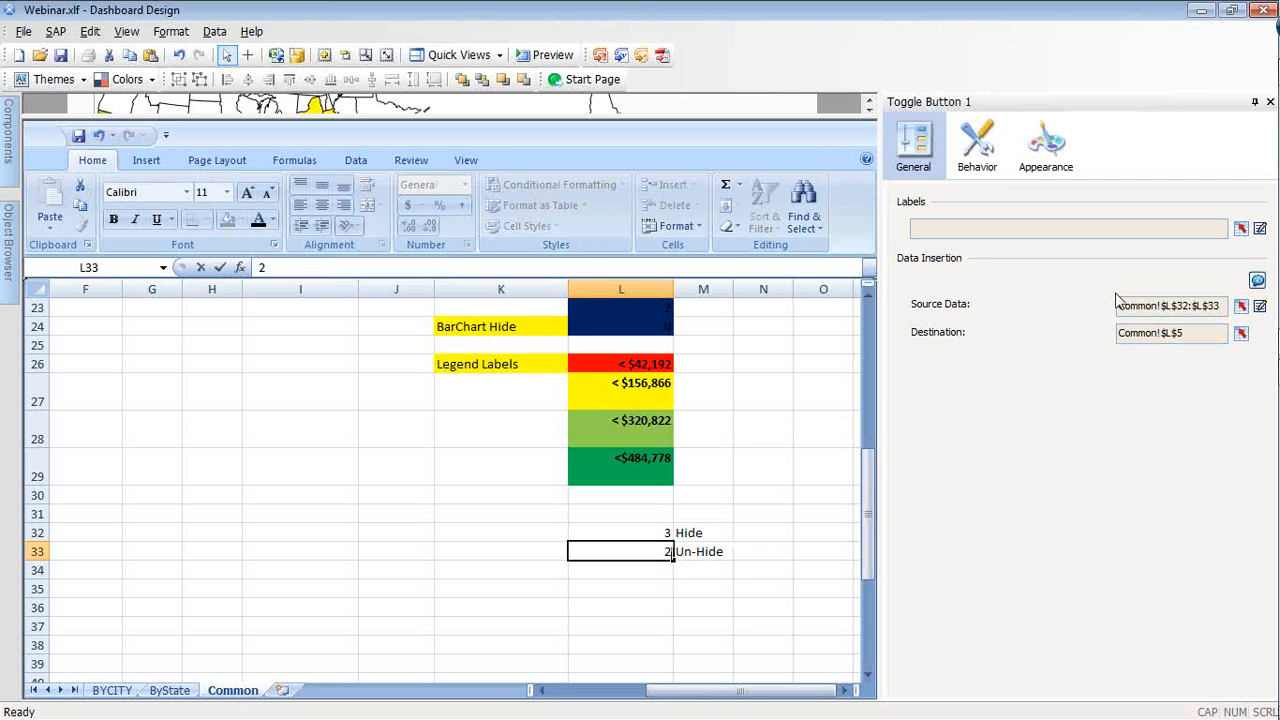
key("ctrl+Return")
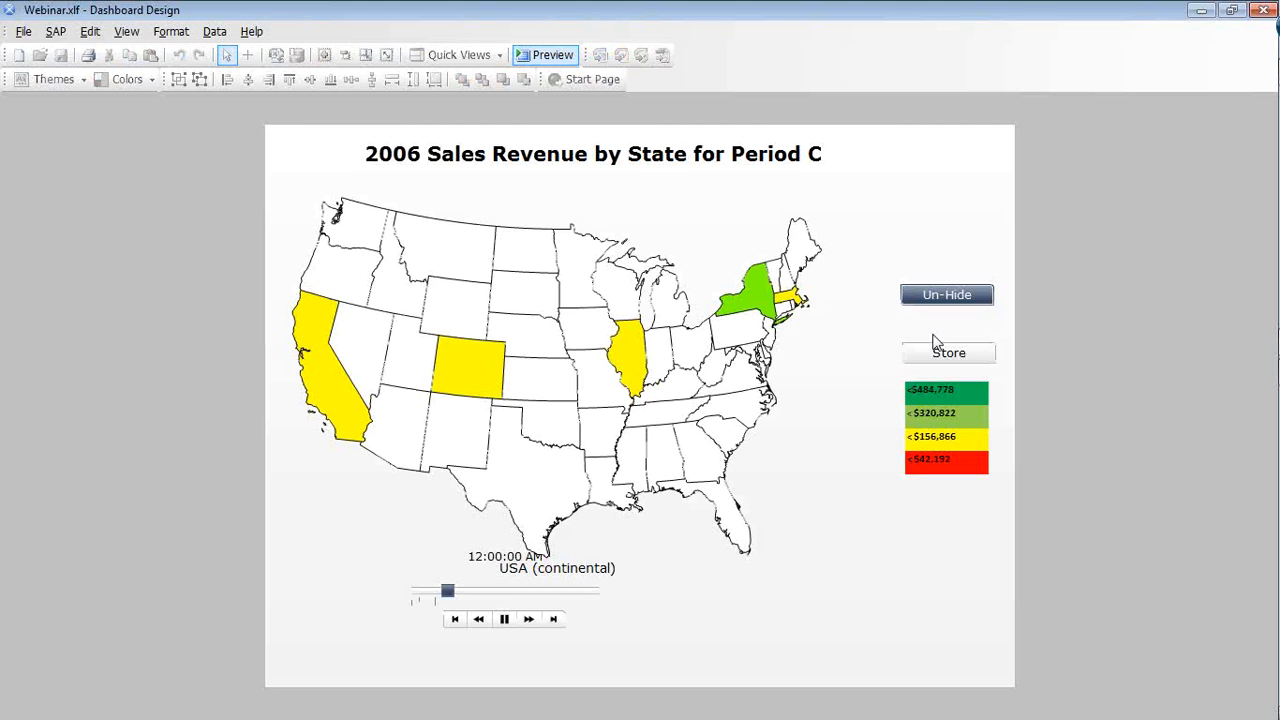
Test the Store/State button, the Illinois, California and Colorado selections and the Hide/Un-Hide toggle in the preview, and close it
left_click(934, 352)
left_click(934, 353)
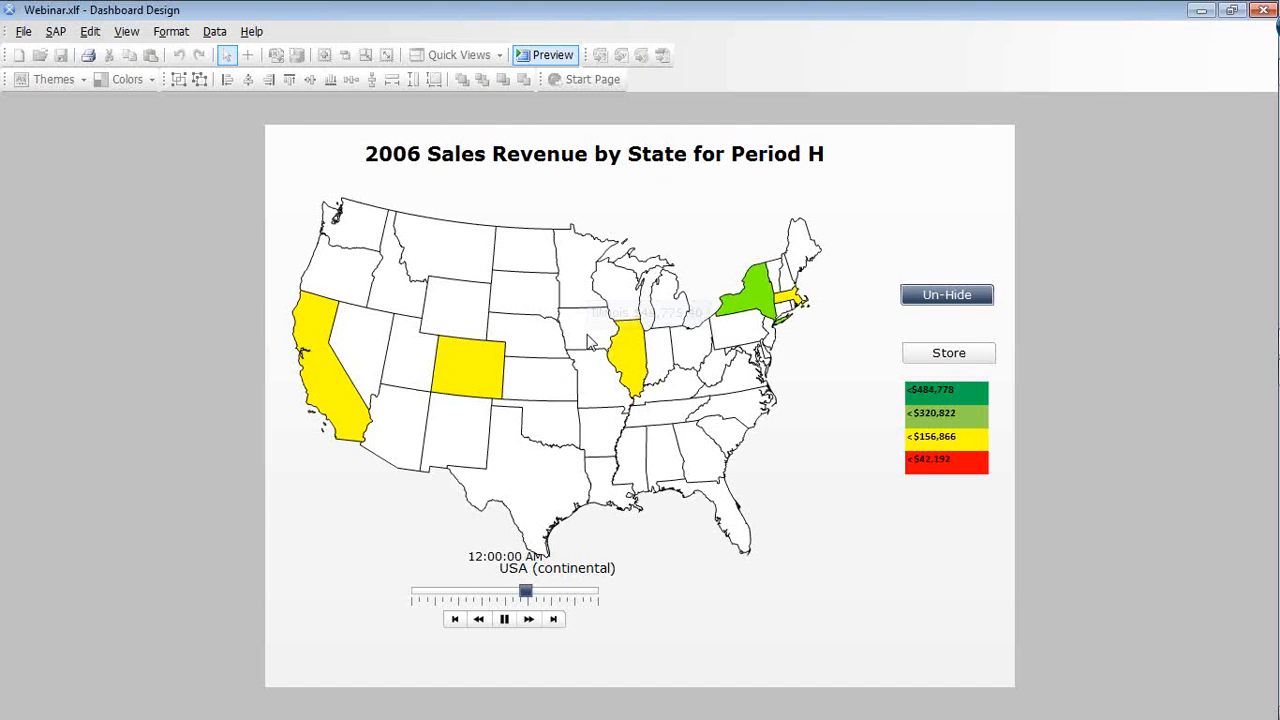
left_click(628, 352)
left_click(947, 294)
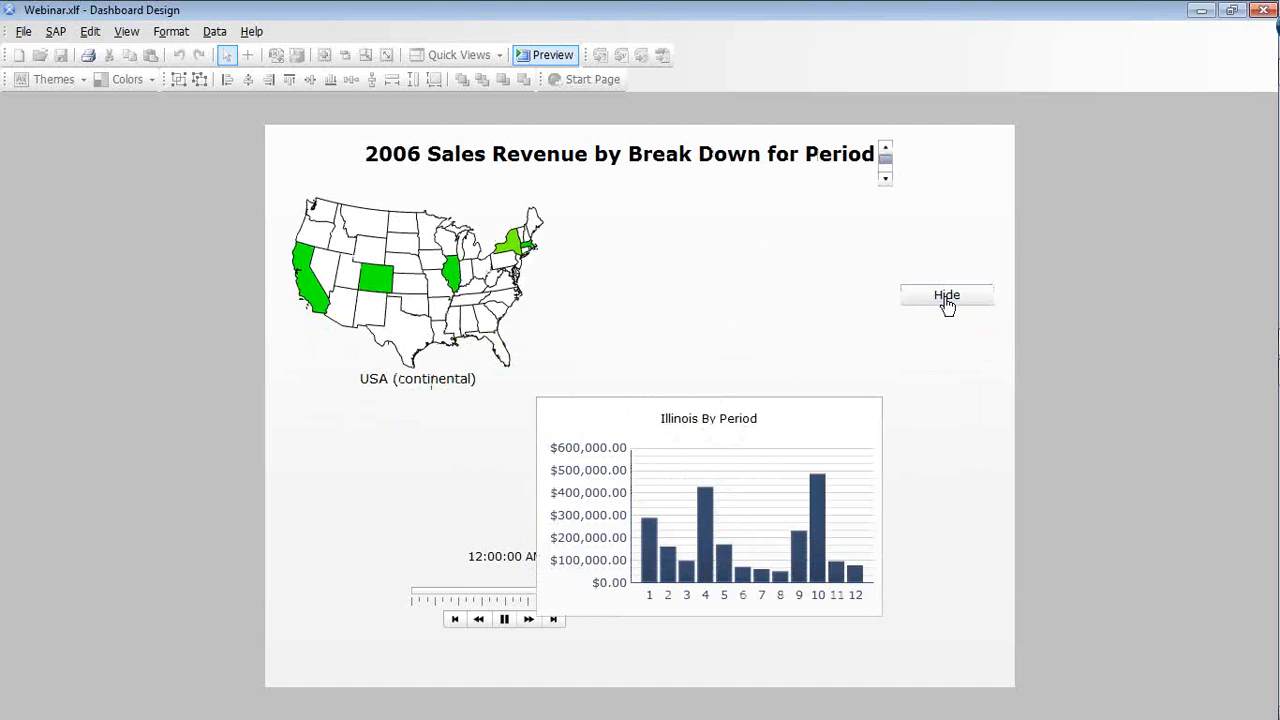
left_click(314, 290)
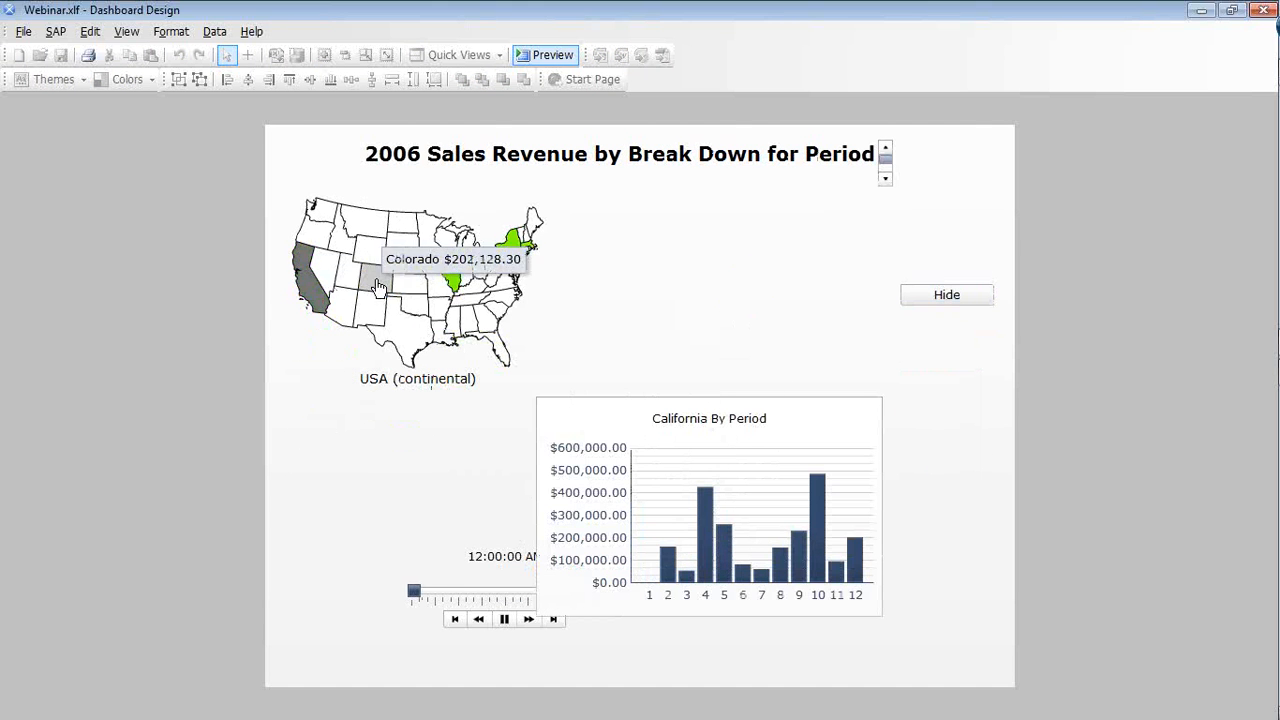
left_click(378, 287)
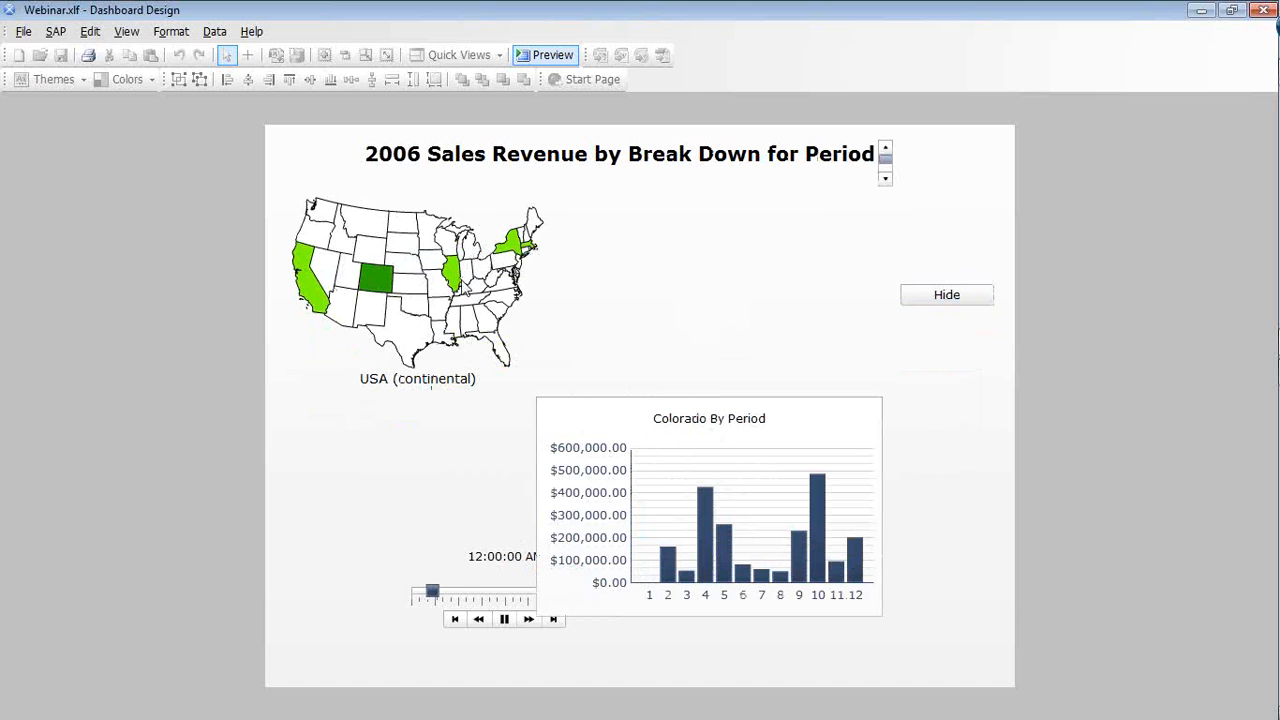
left_click(452, 285)
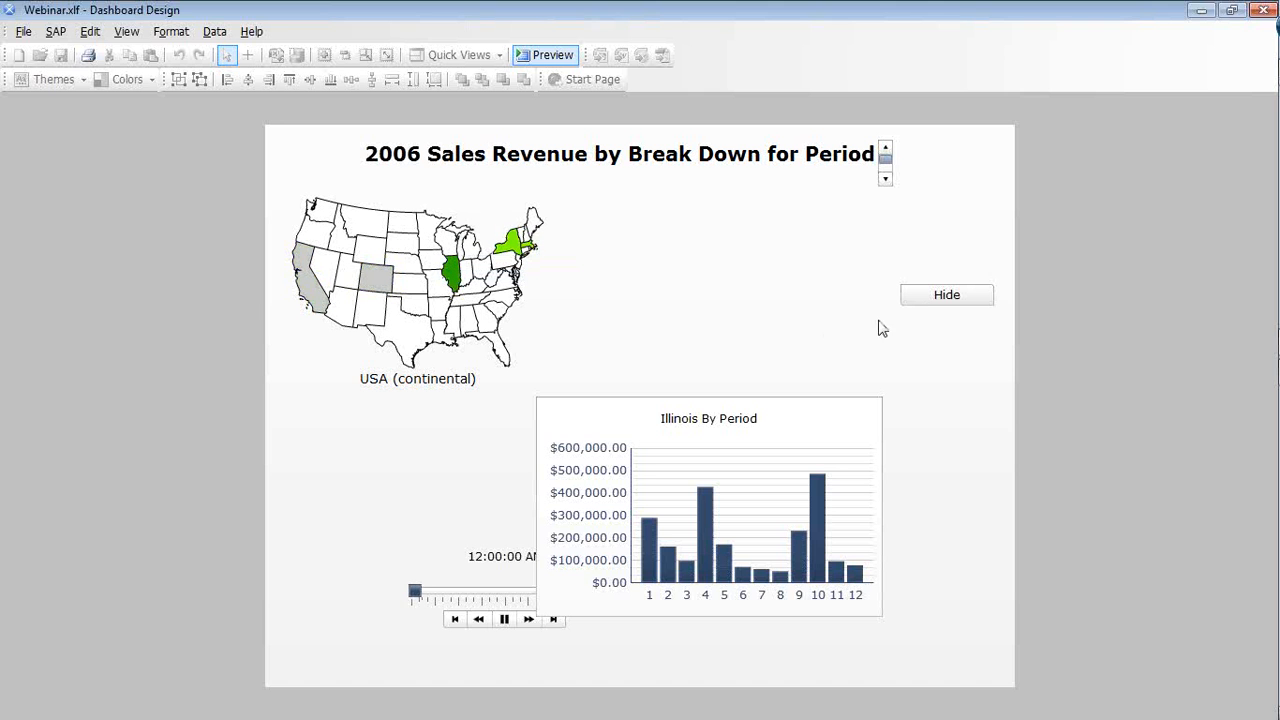
left_click(938, 305)
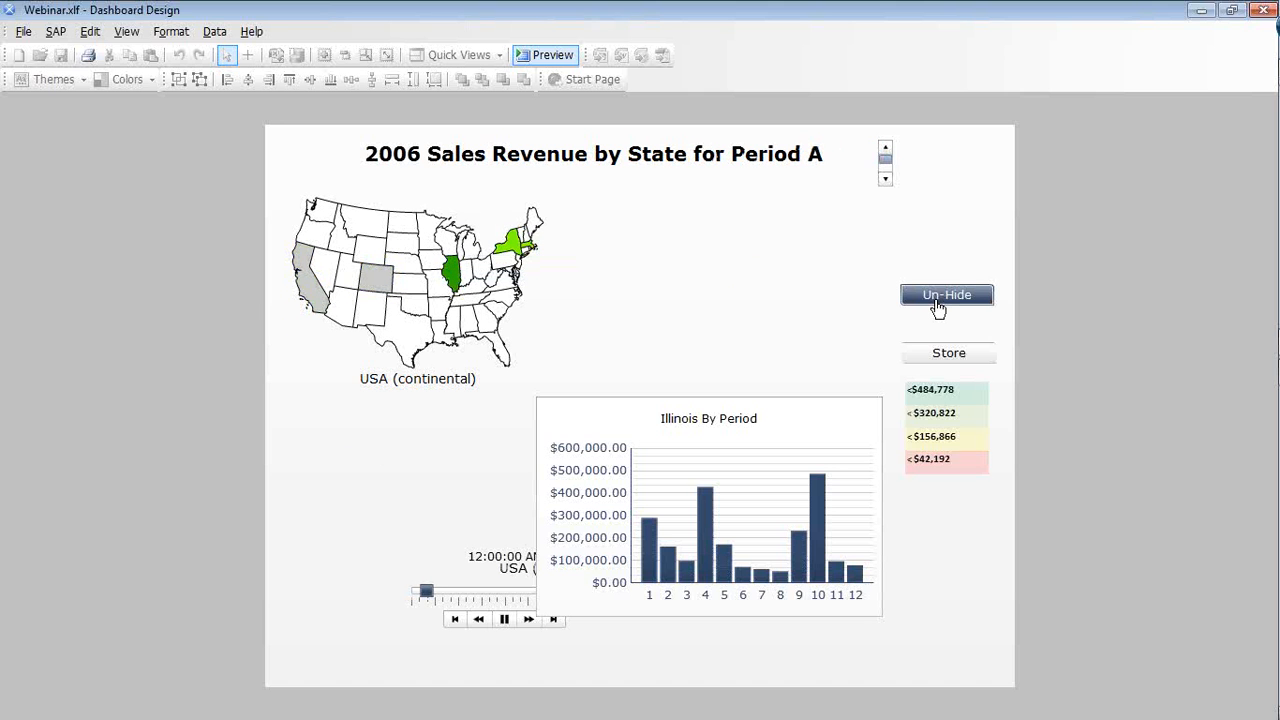
left_click(940, 303)
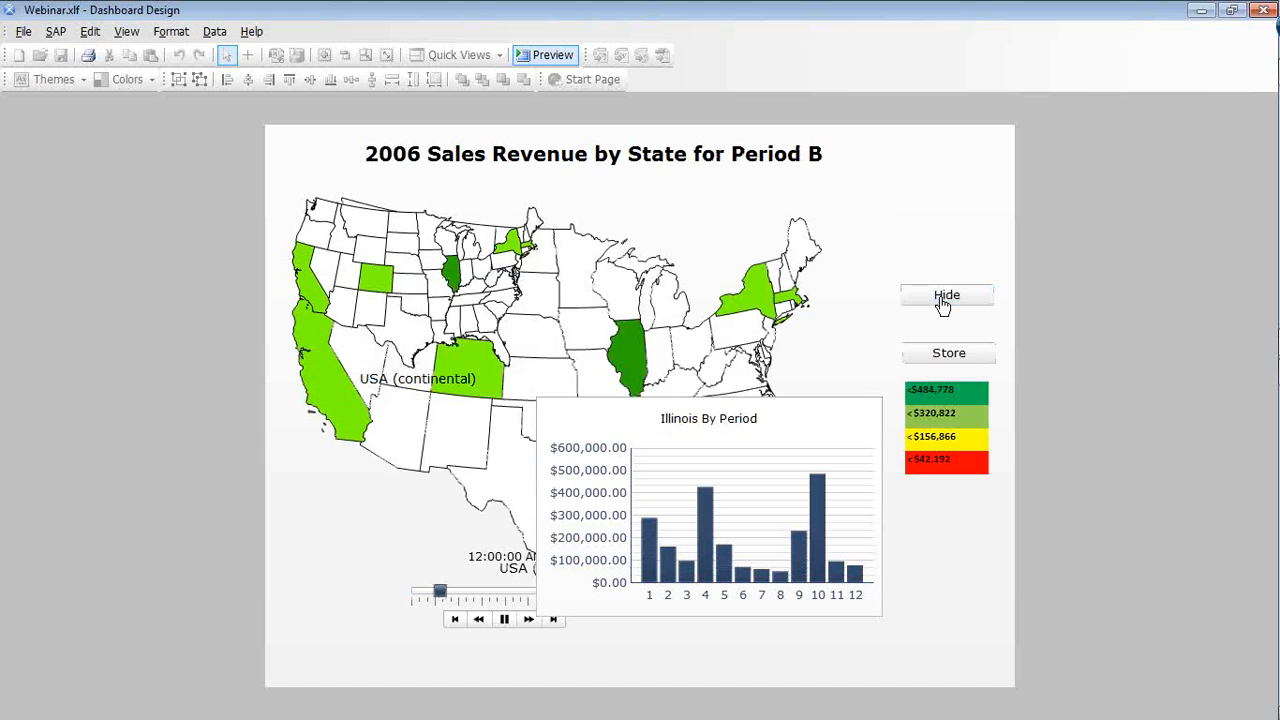
left_click(552, 55)
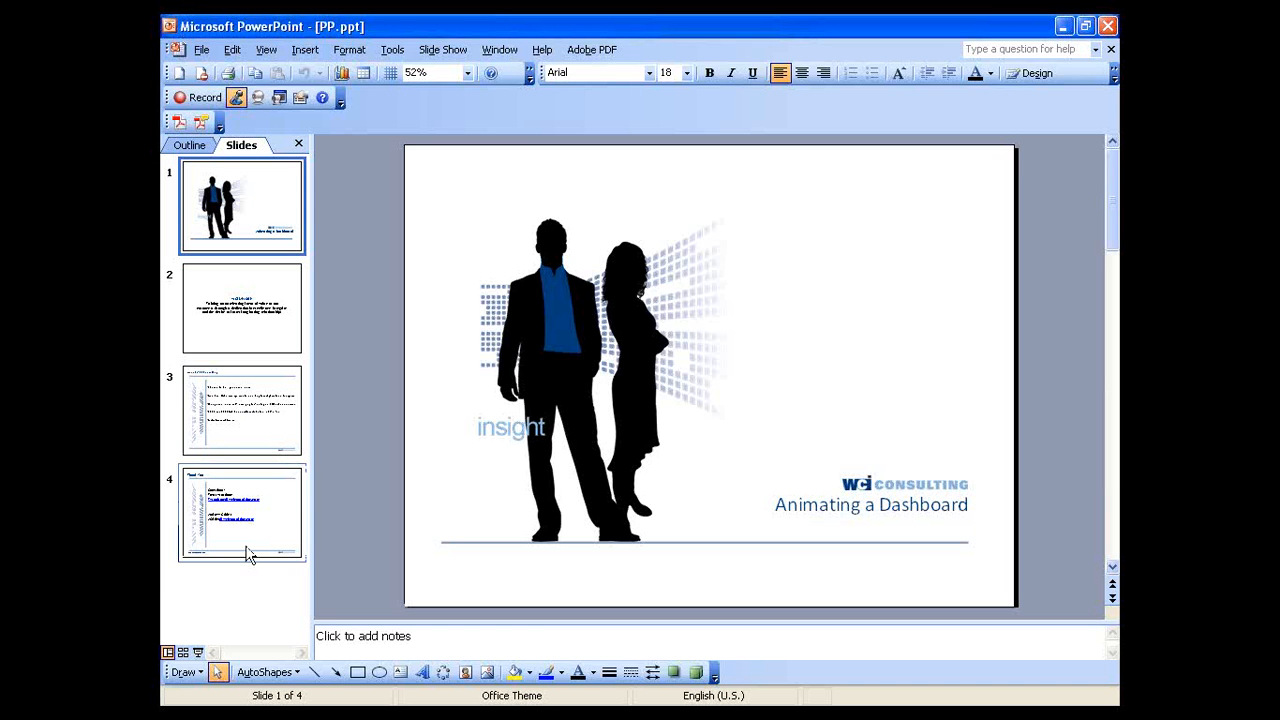
Switch to PP.ppt in PowerPoint and present the Thank You slide, slide 4, as a full-screen slide show
left_click(256, 550)
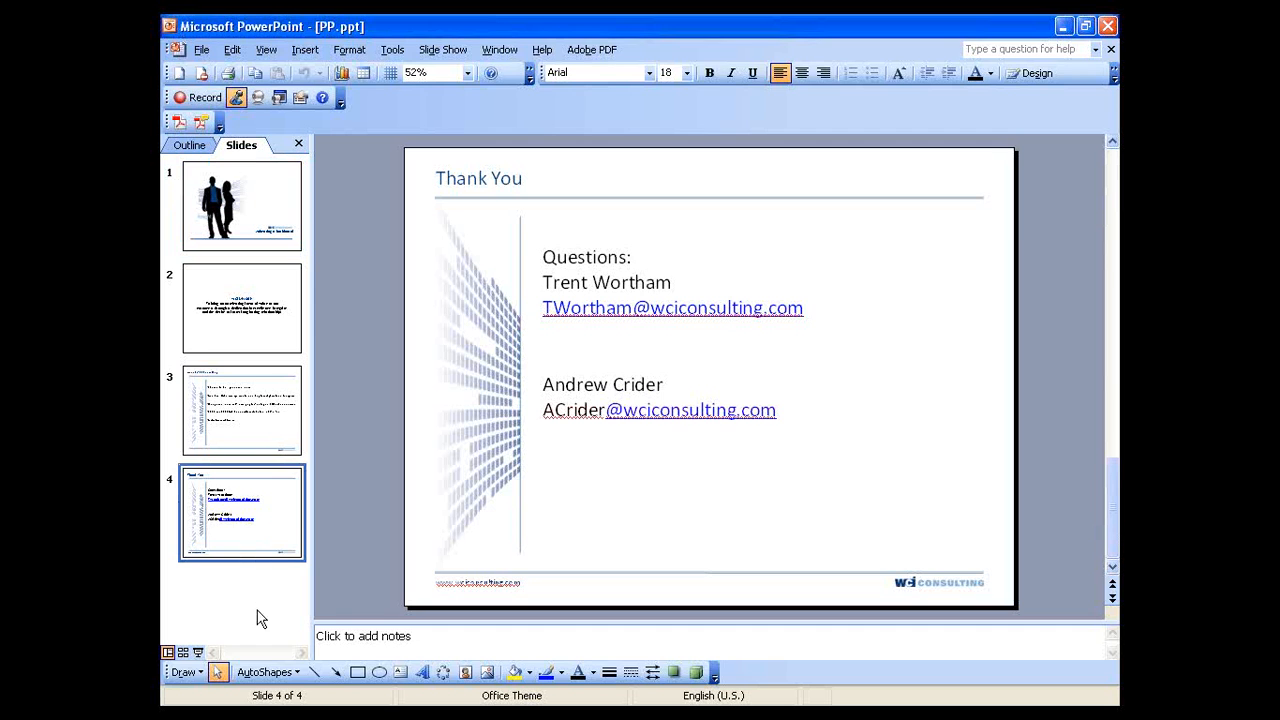
left_click(198, 652)
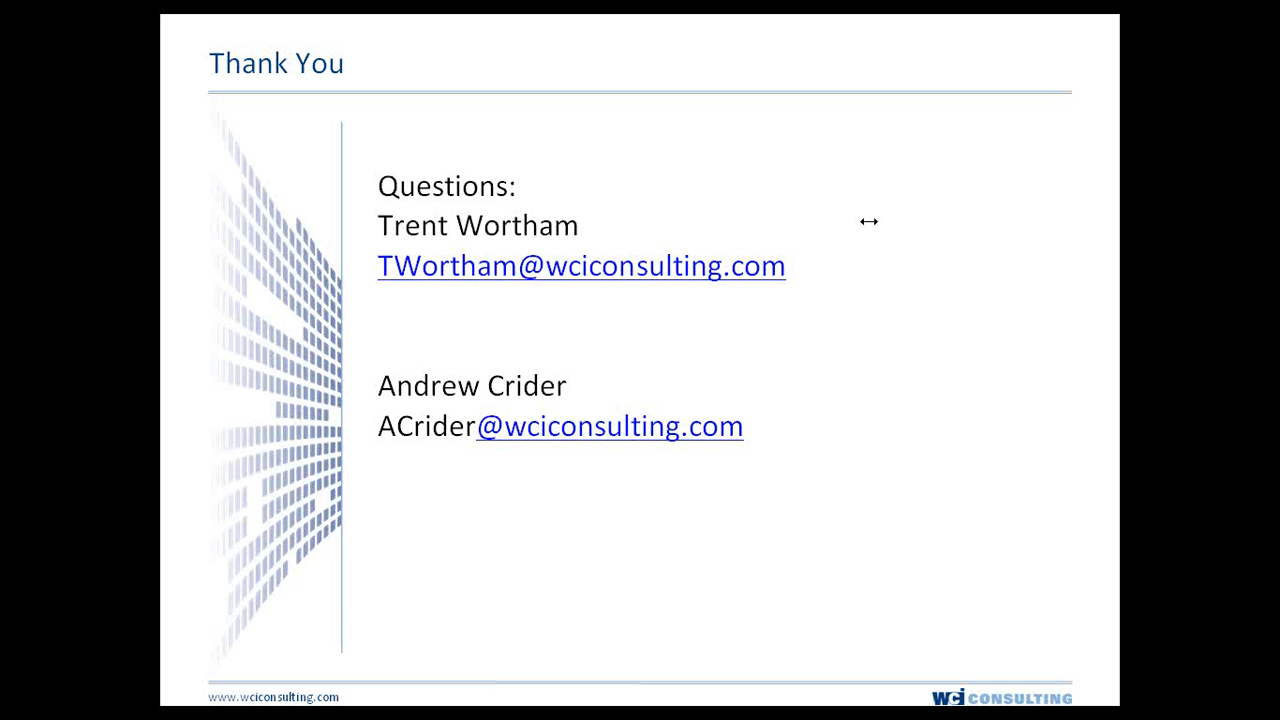